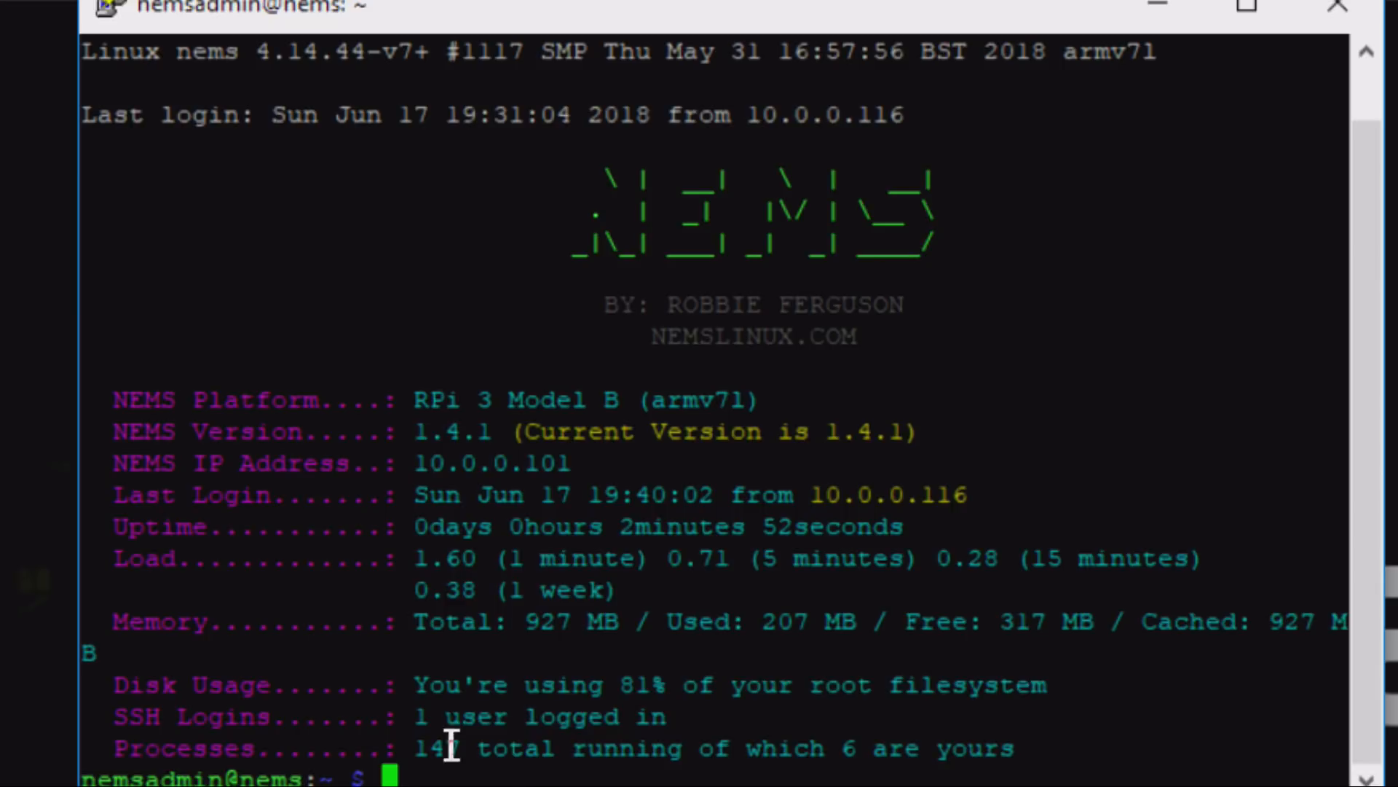
- Run sudo nems-init on the NEMS server and authenticate with the administrator account password
left_click_drag(420, 680, 1072, 691)
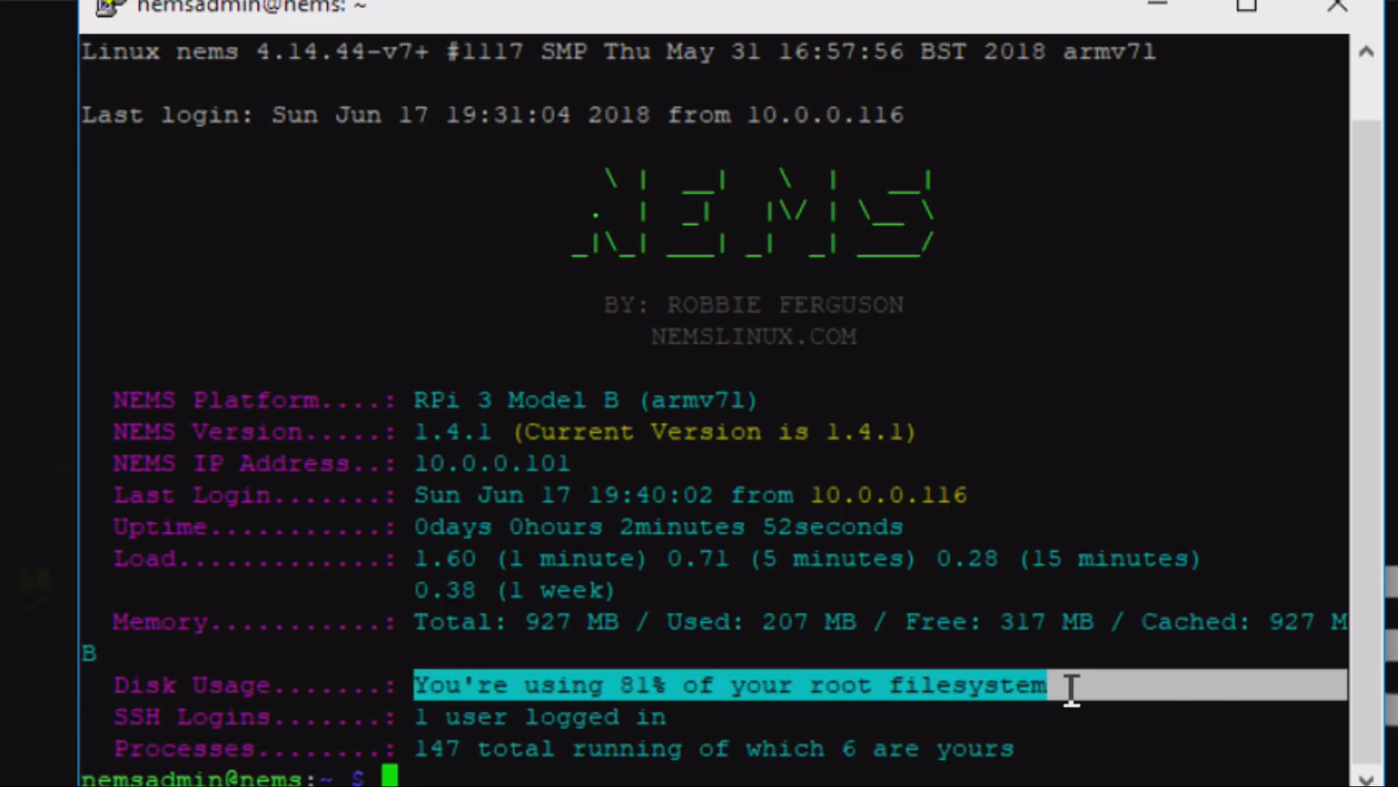
left_click(1044, 713)
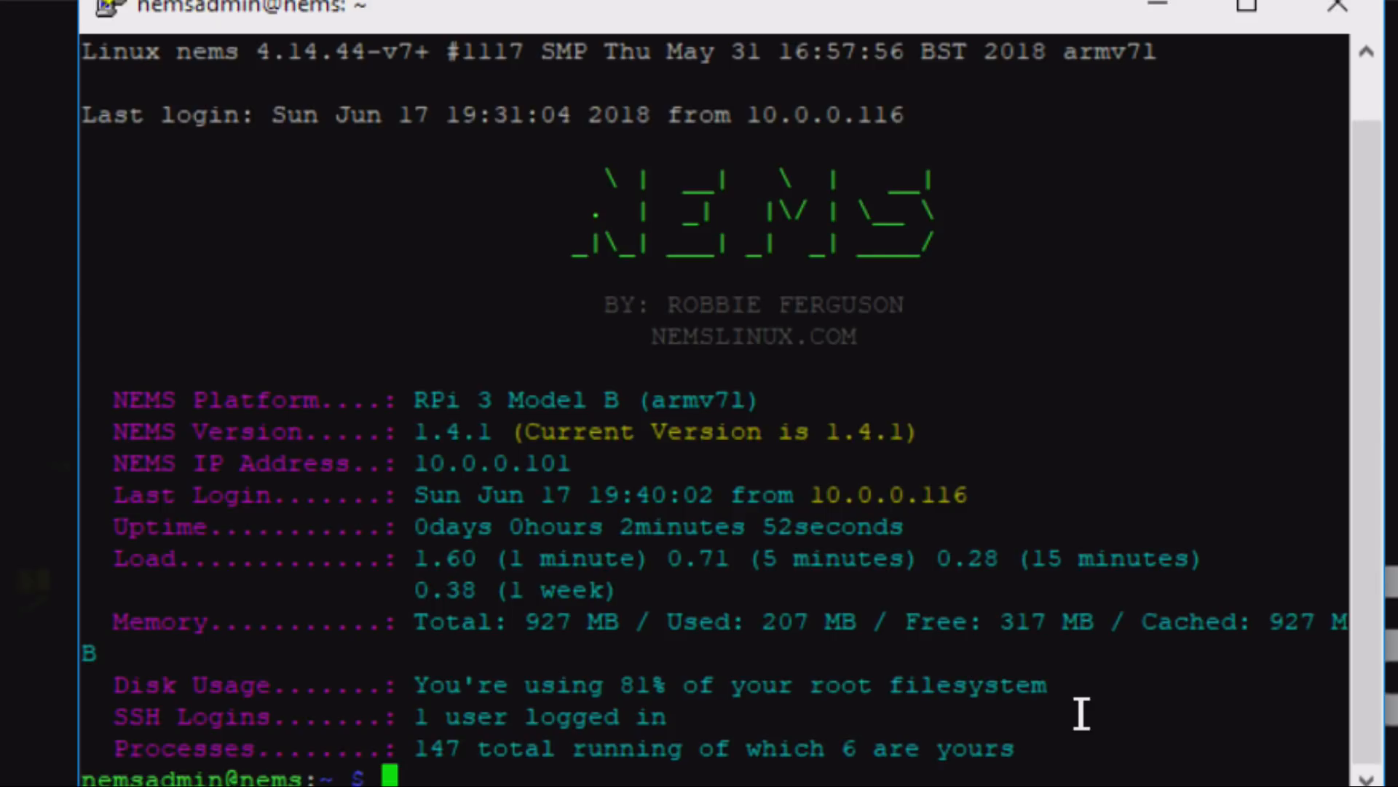
type("sudo nems-")
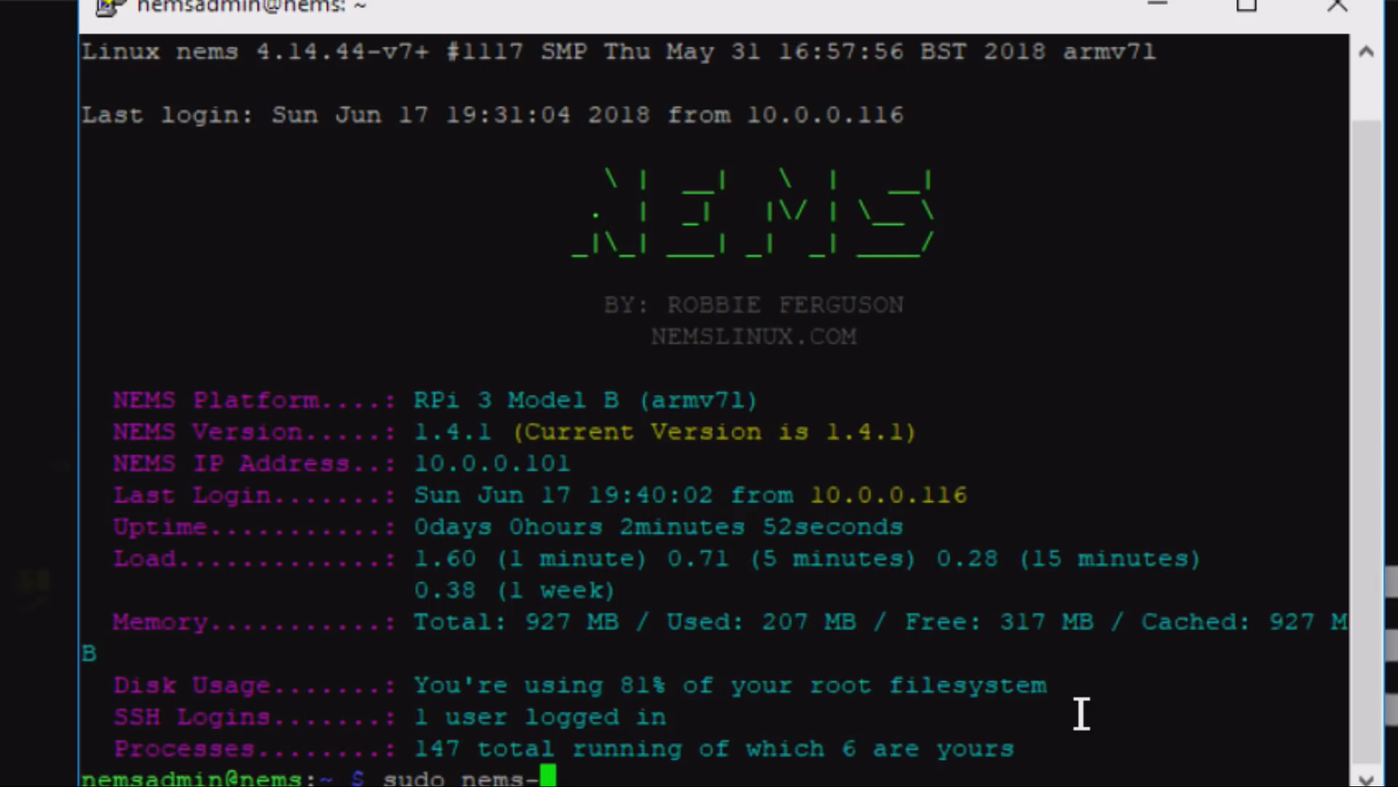
type("init")
key("Return")
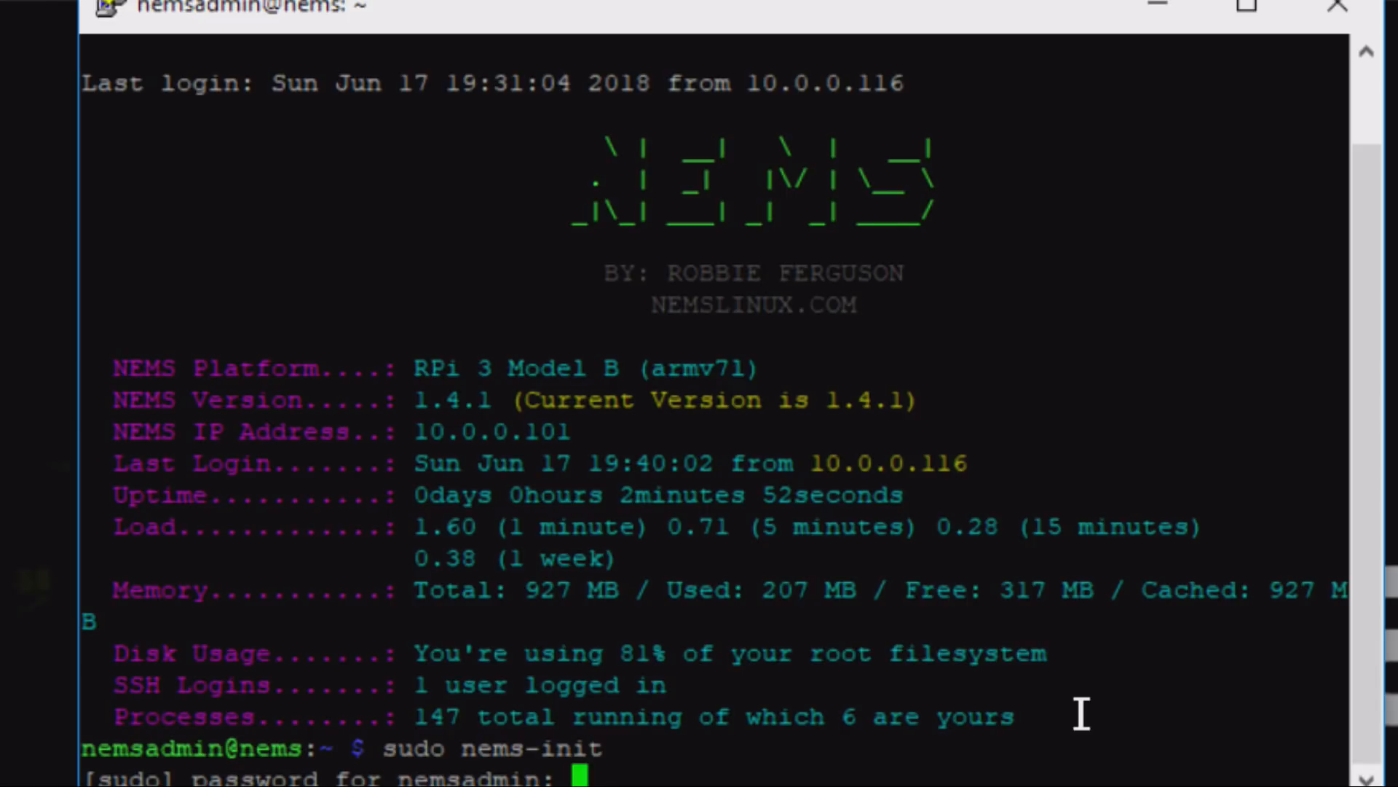
key("Return")
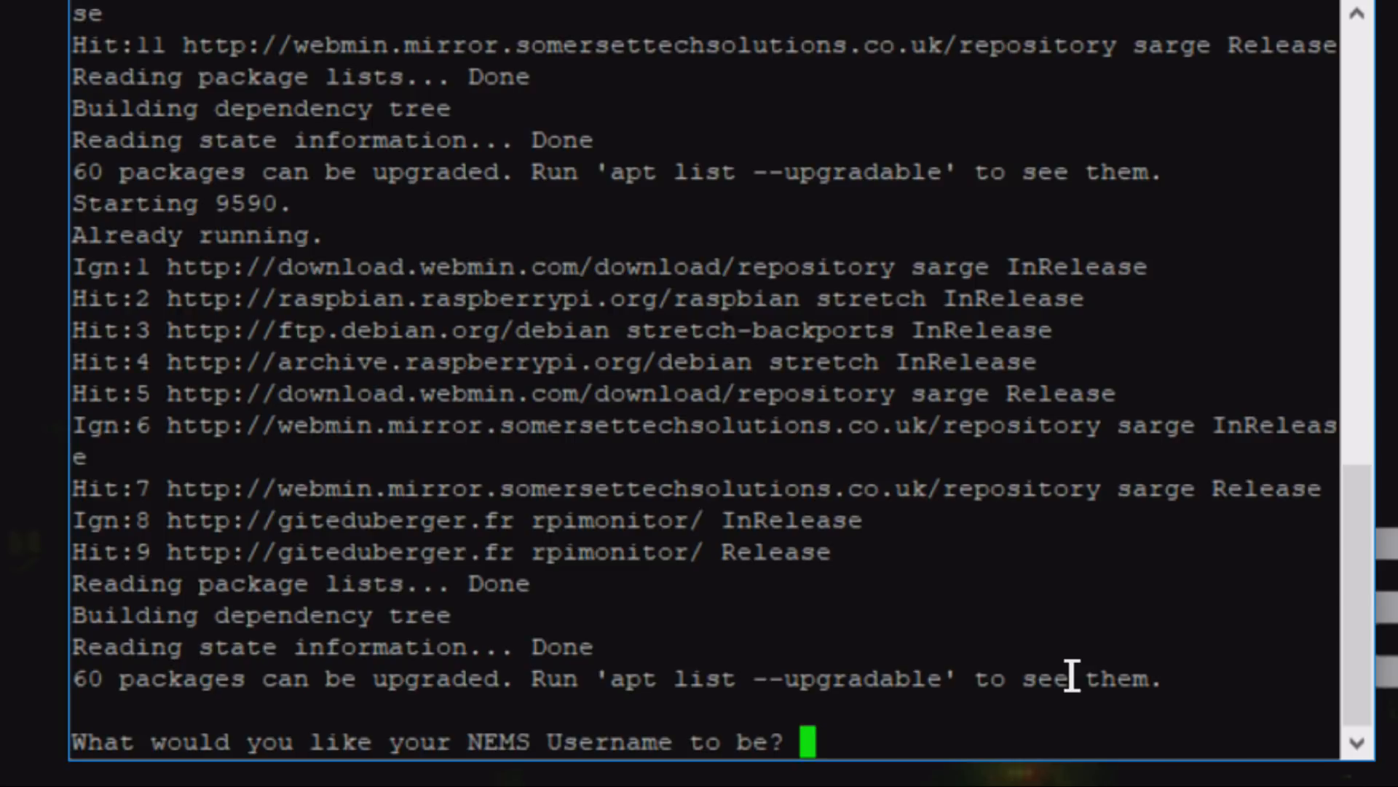
- Enter the new NEMS username, and enter and repeat the password for that account
type("robbief")
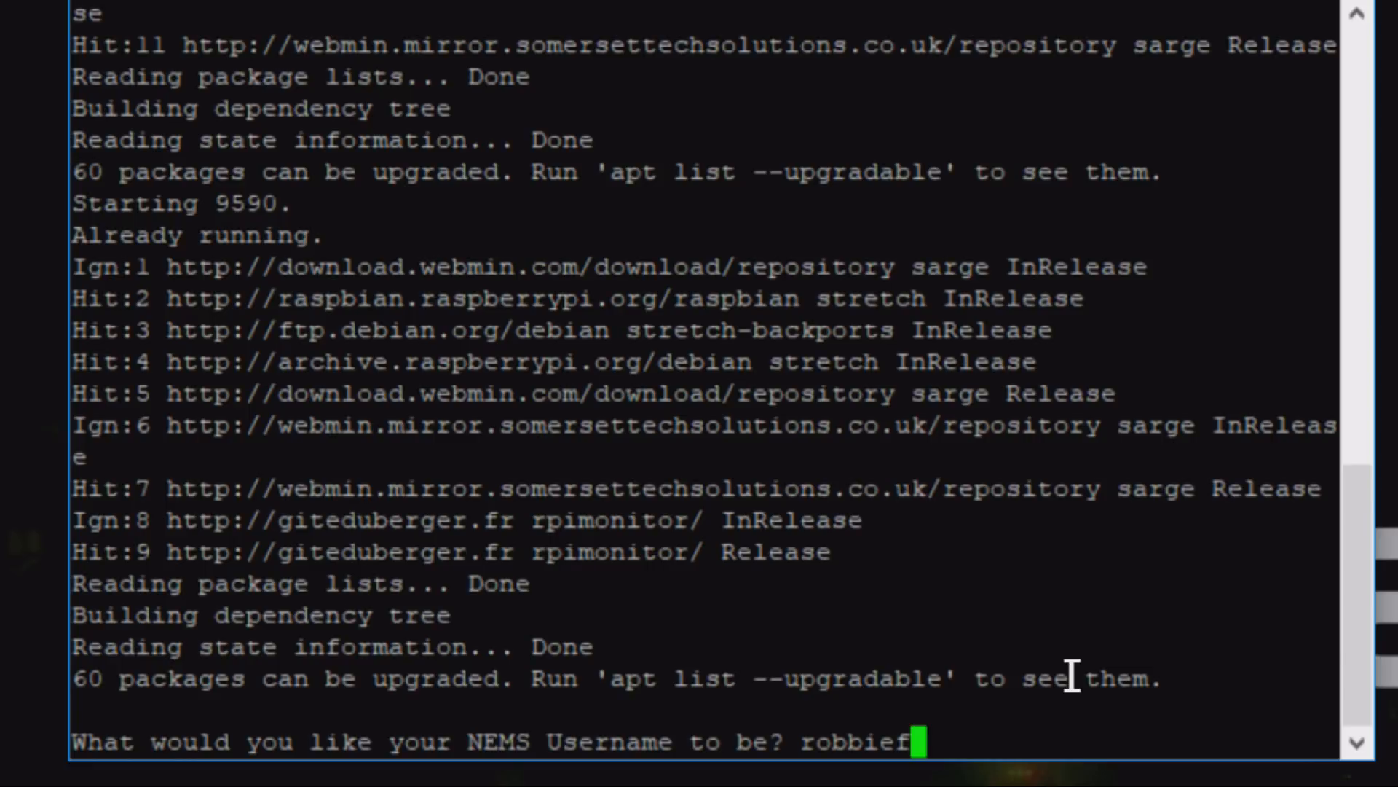
key("Return")
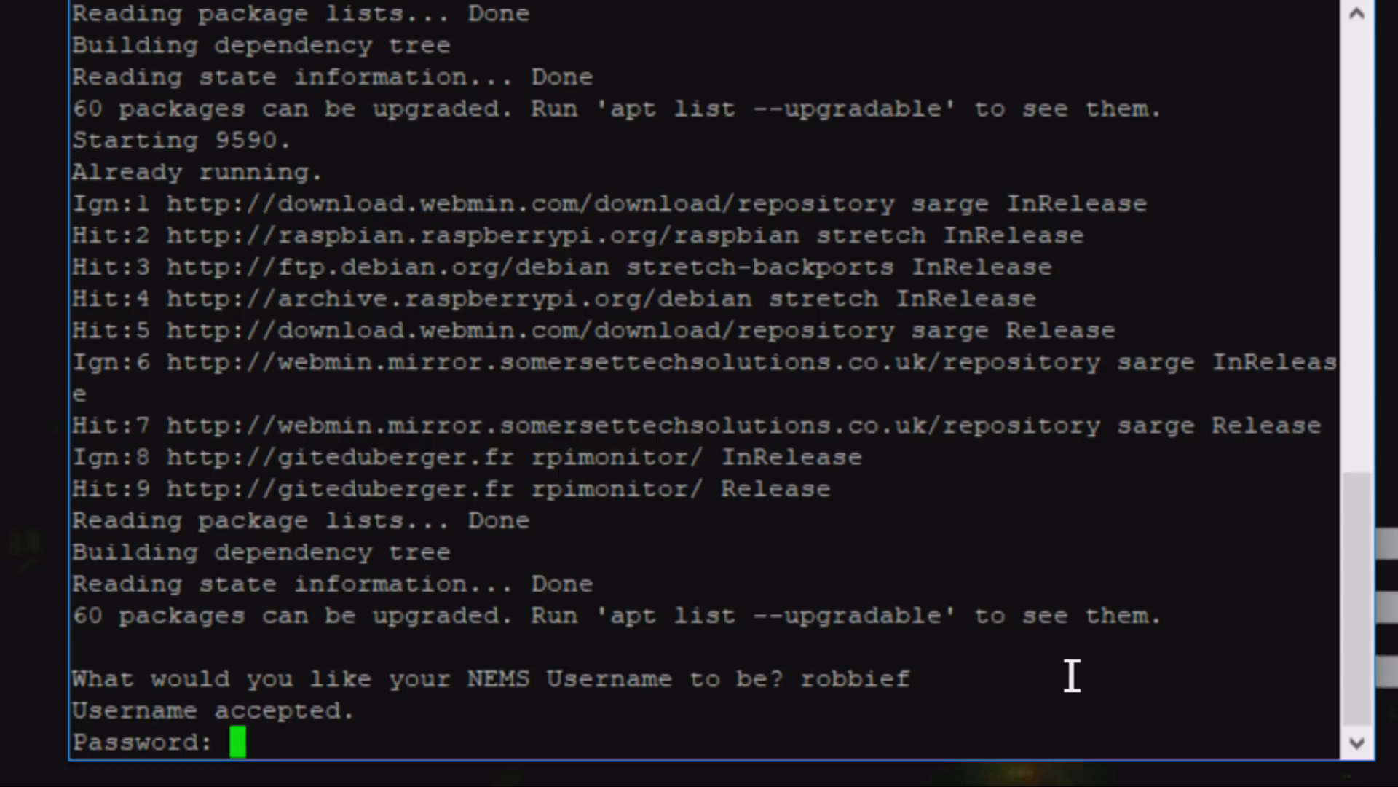
key("Return")
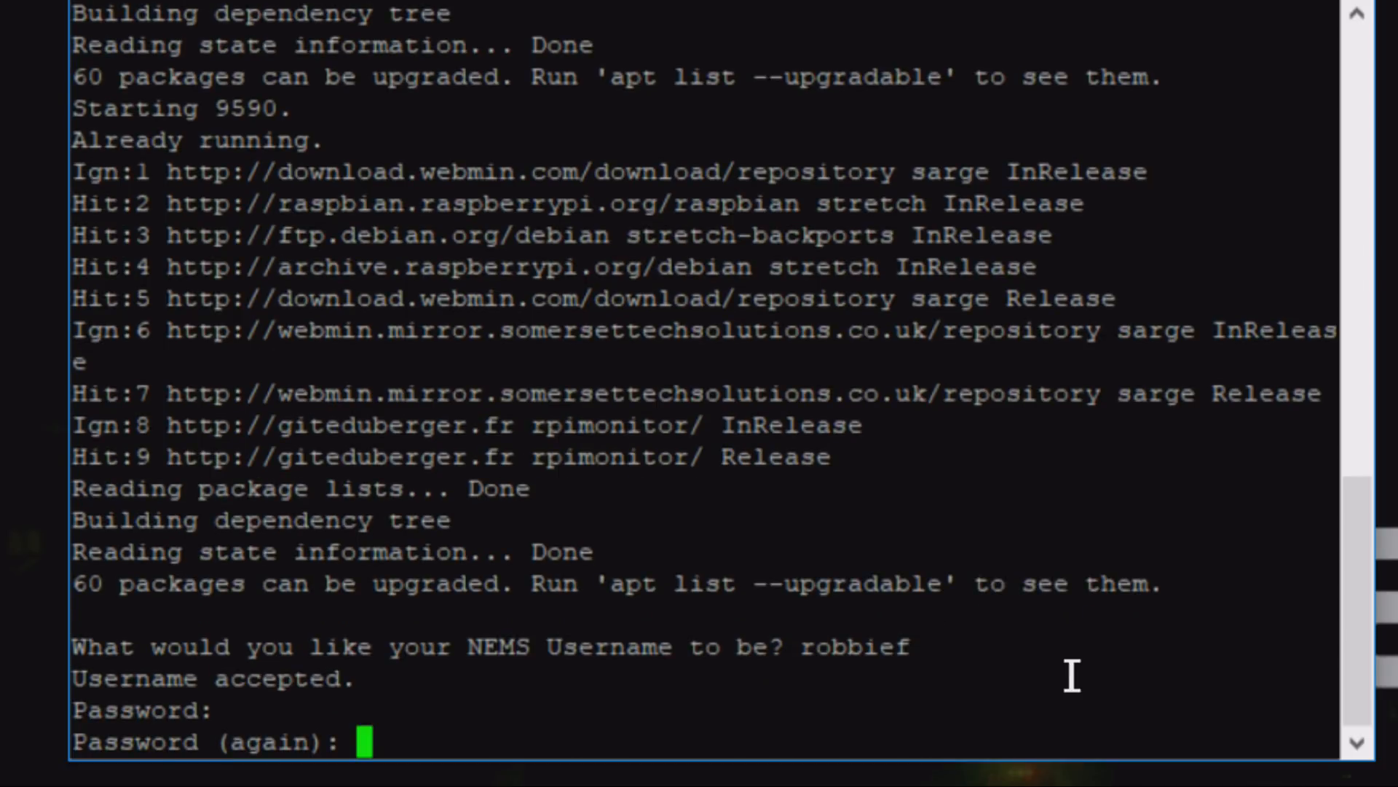
key("Return")
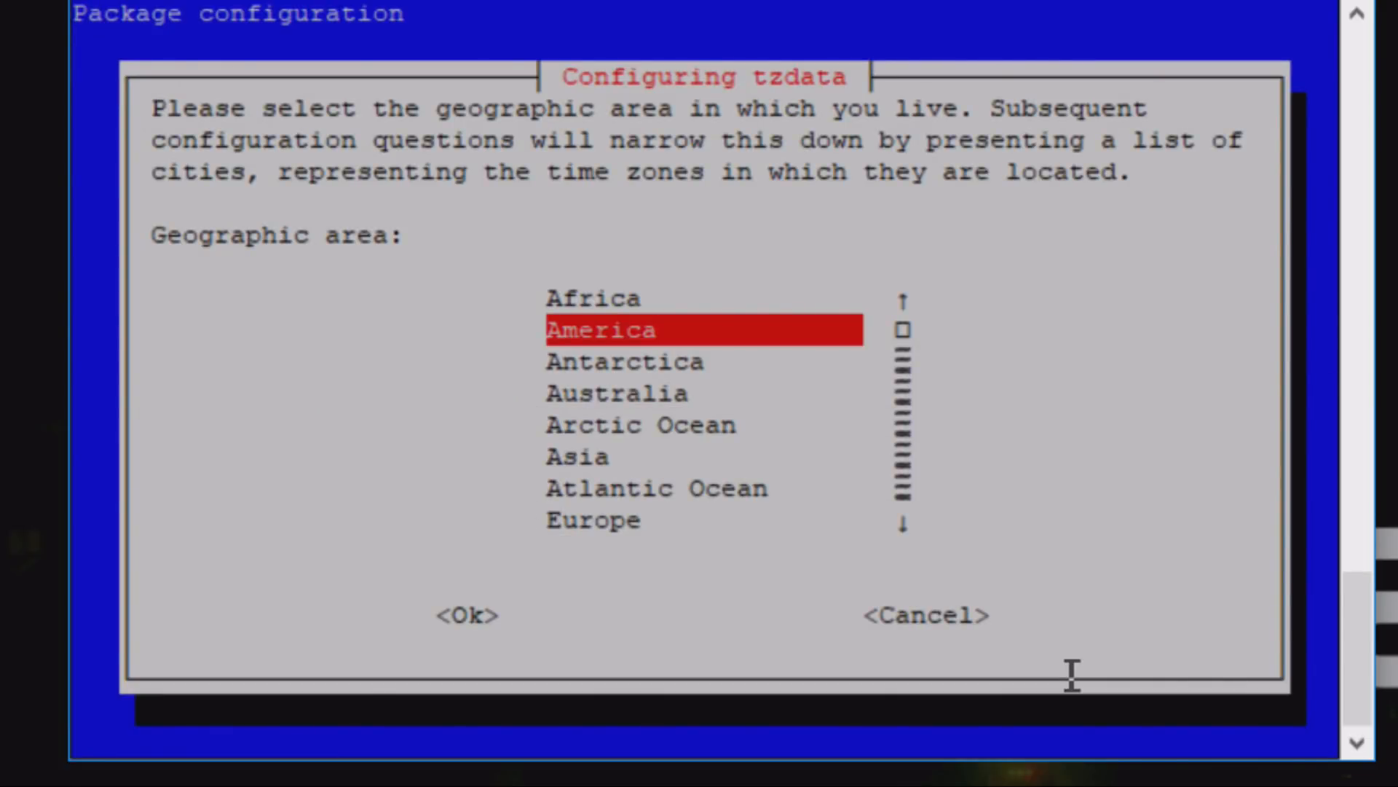
- Set the server's time zone to geographic area America and city Toronto
key("Return")
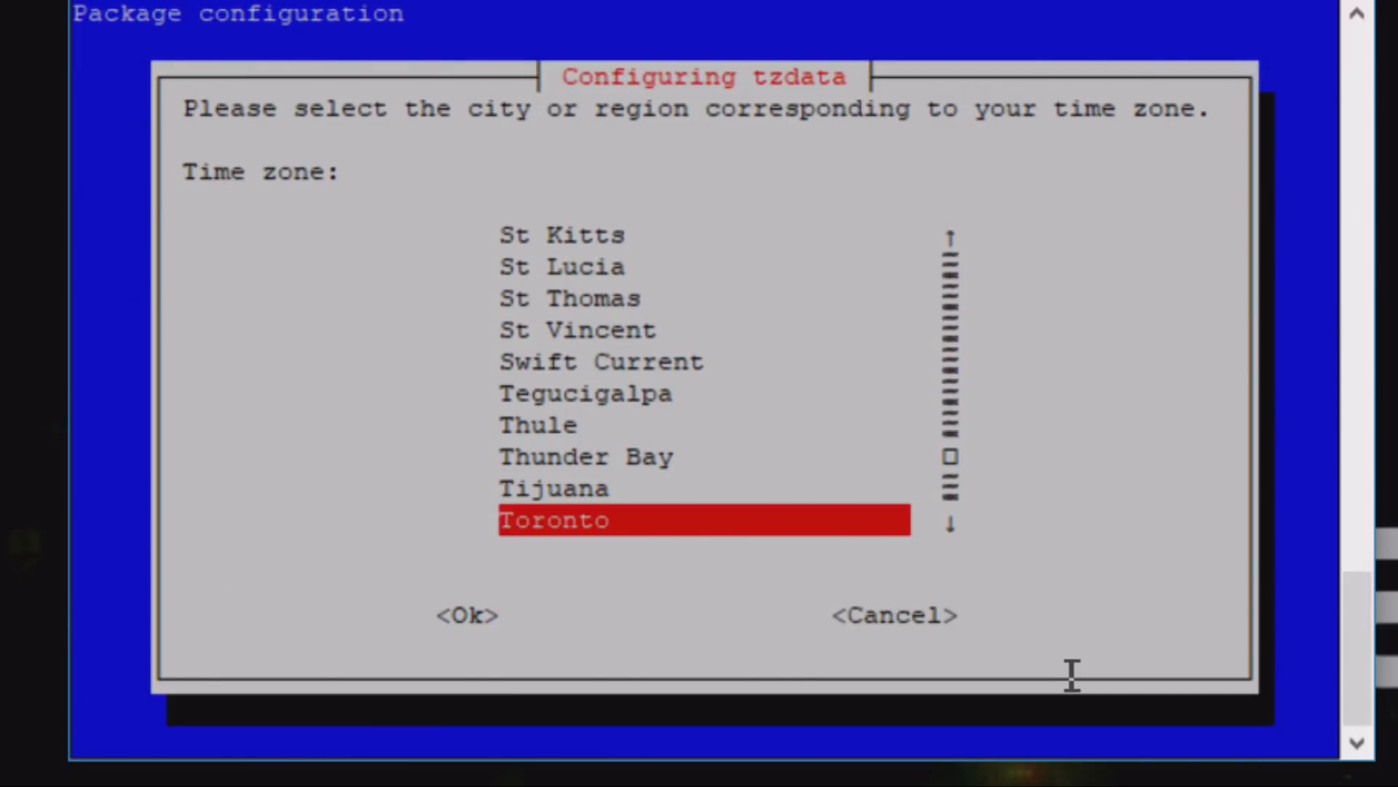
key("Return")
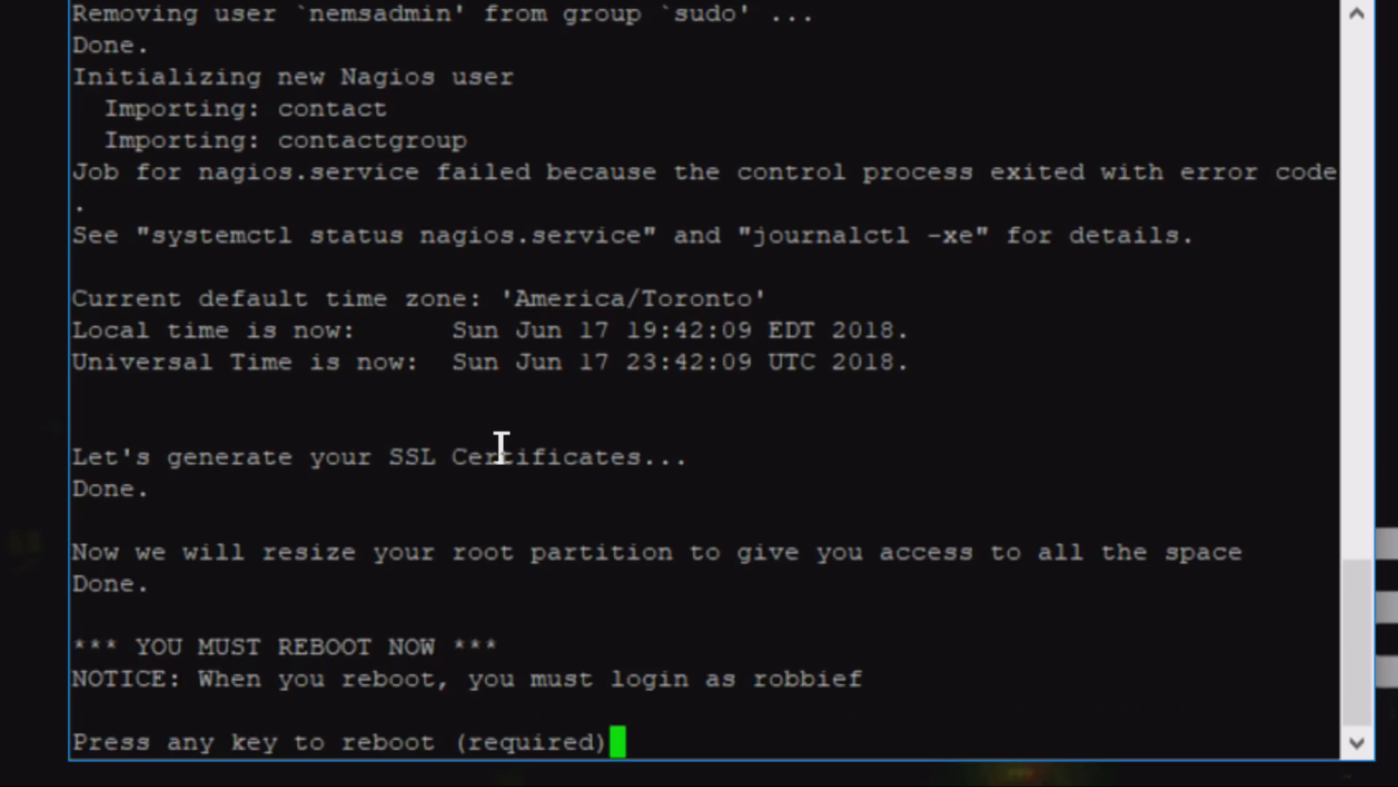
- Reboot the server to finish initialization and dismiss the closed-connection error
left_click_drag(375, 456, 735, 452)
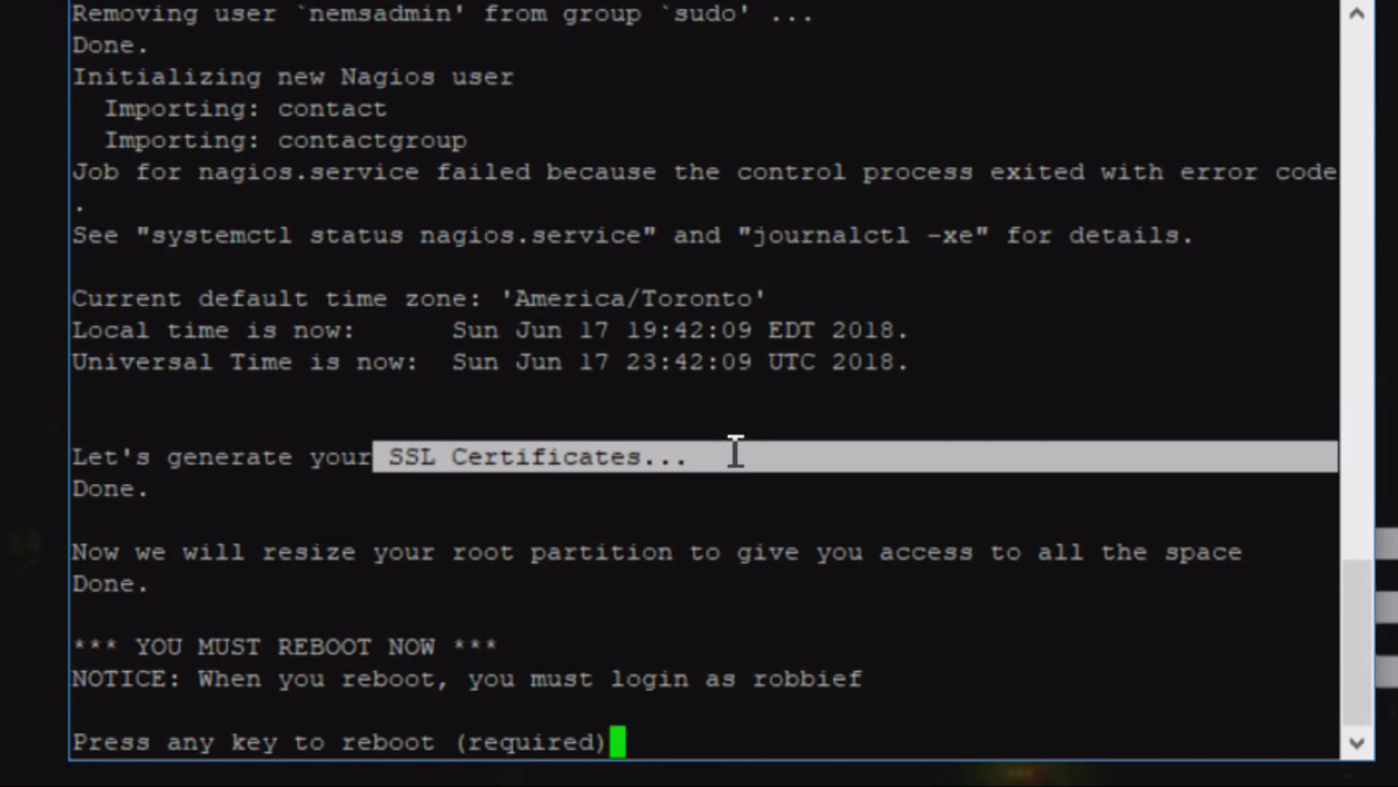
left_click(646, 562)
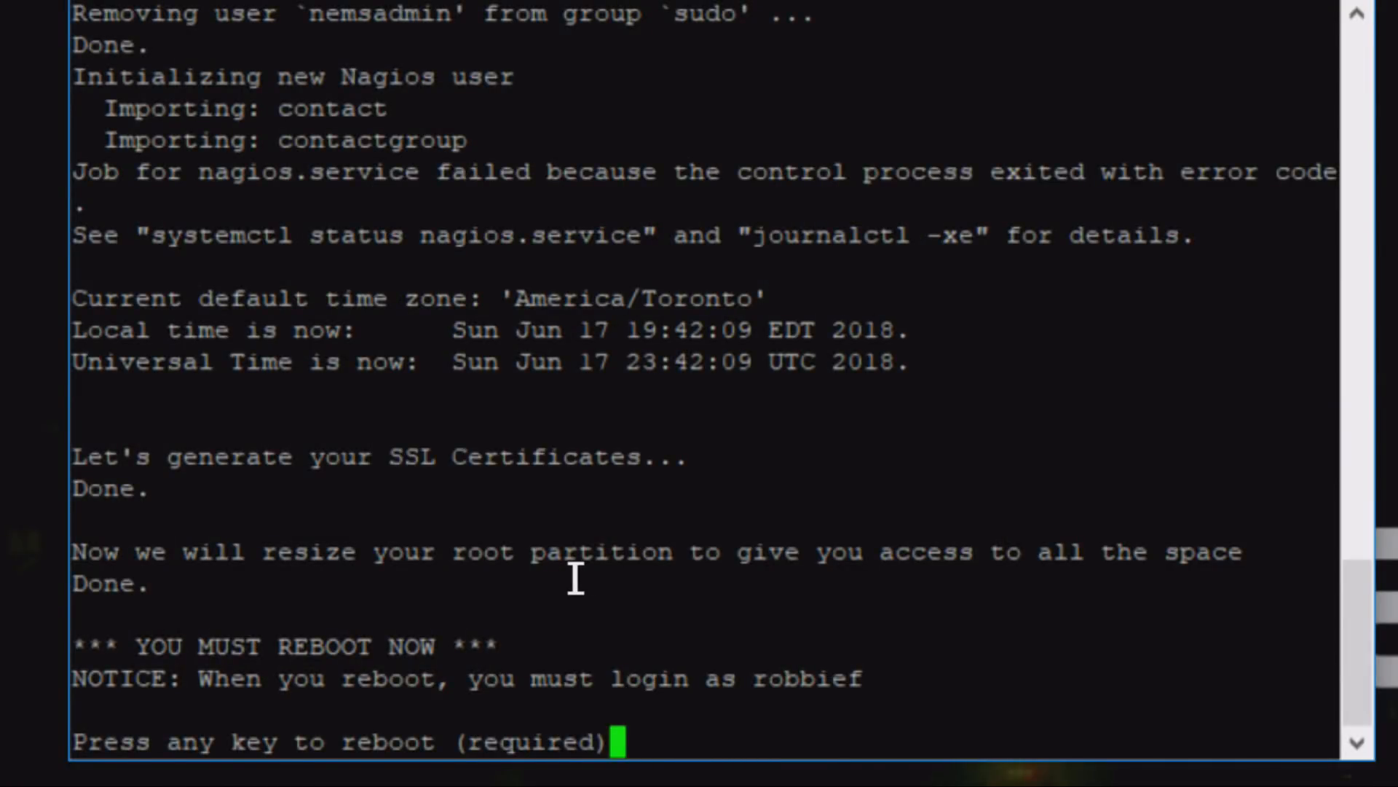
left_click_drag(574, 578, 165, 535)
left_click(164, 535)
key("Return")
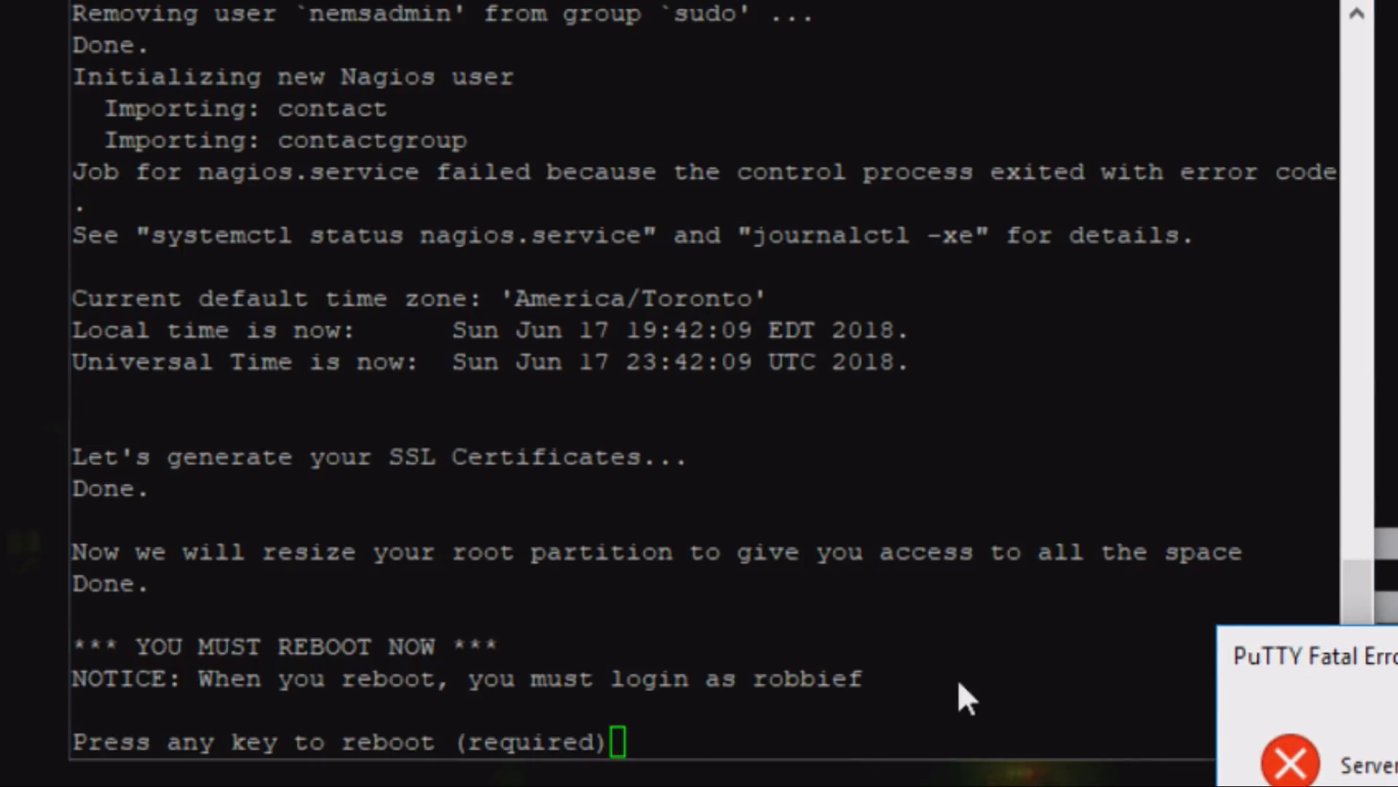
left_click_drag(1397, 658, 889, 395)
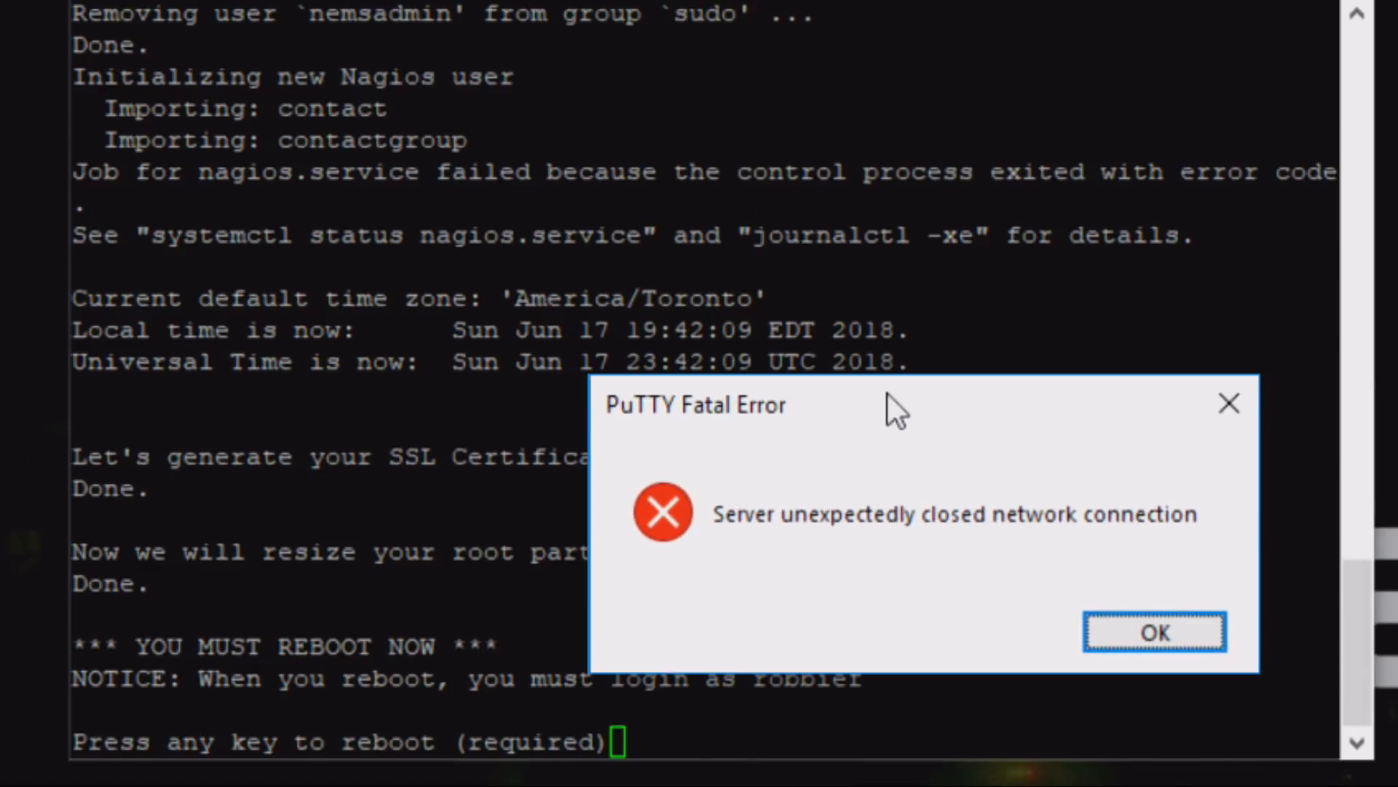
left_click(1156, 632)
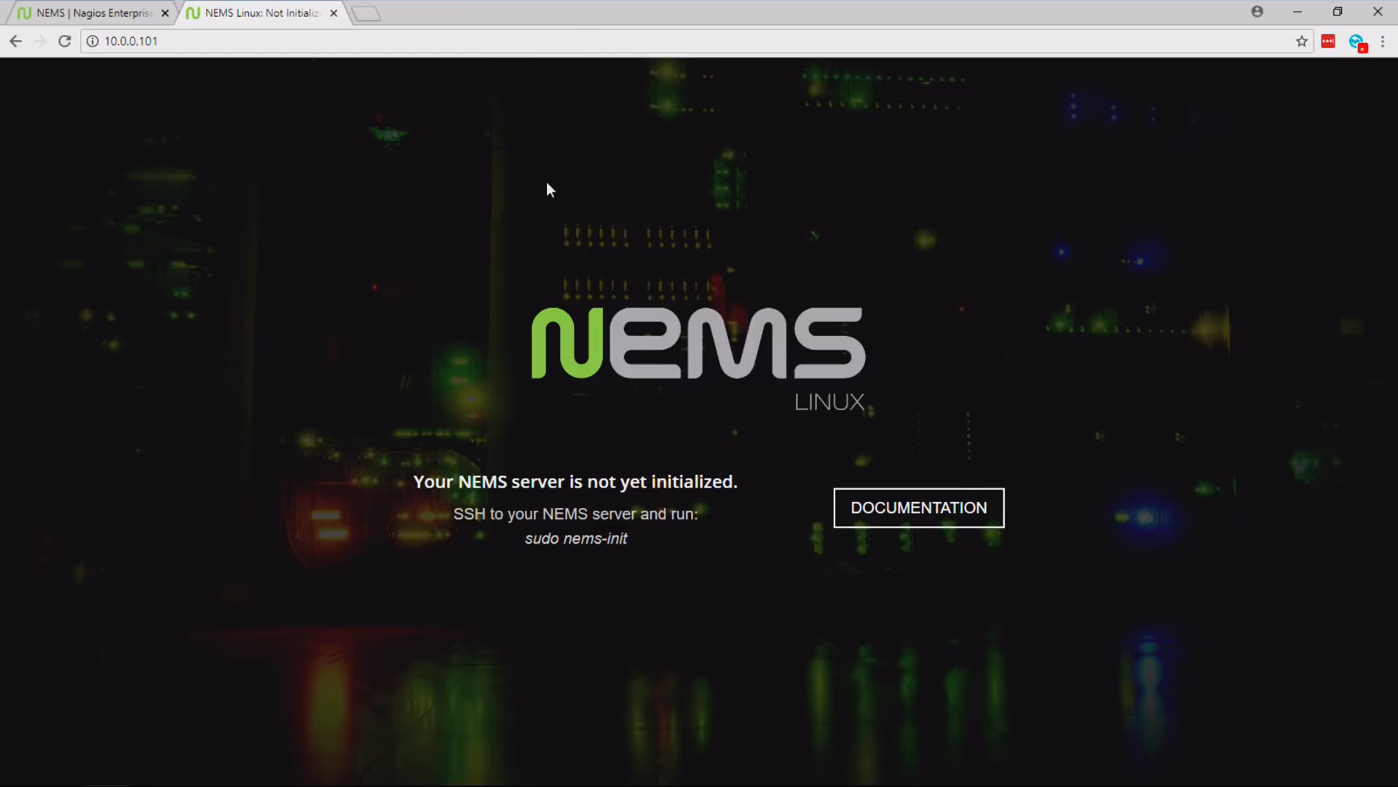
- Switch to the browser, reload the NEMS page at 10.0.0.101 and view its configuration and reporting options
key("F5")
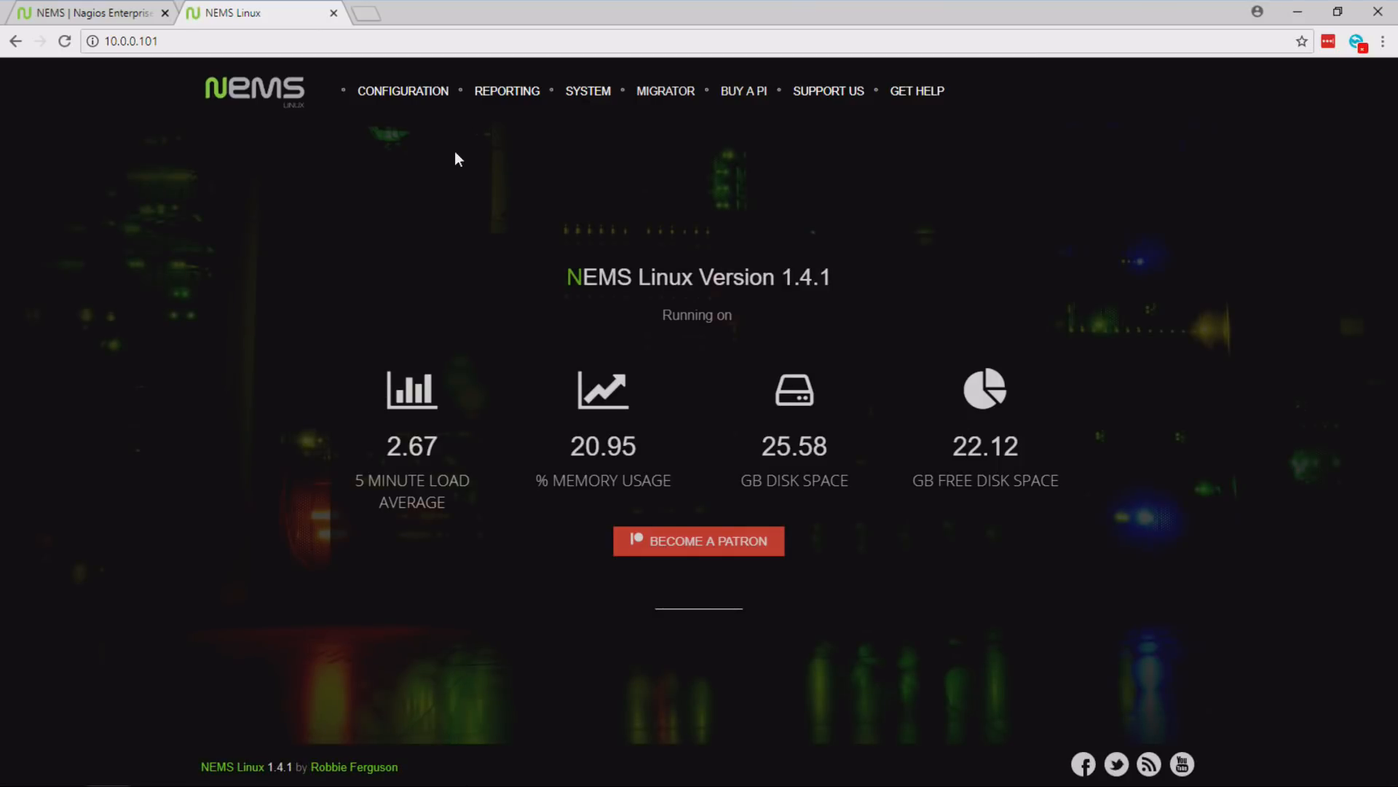
mouse_move(431, 100)
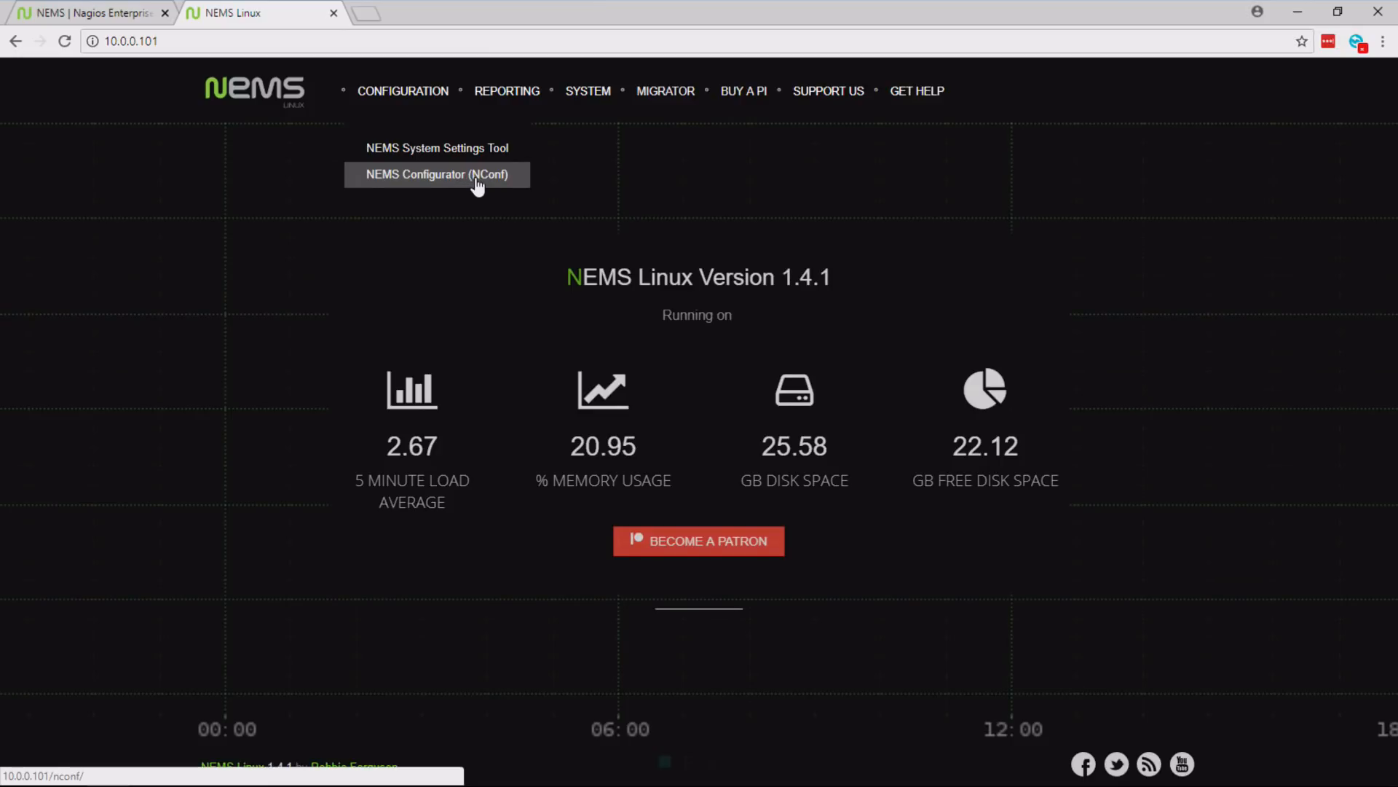
mouse_move(507, 117)
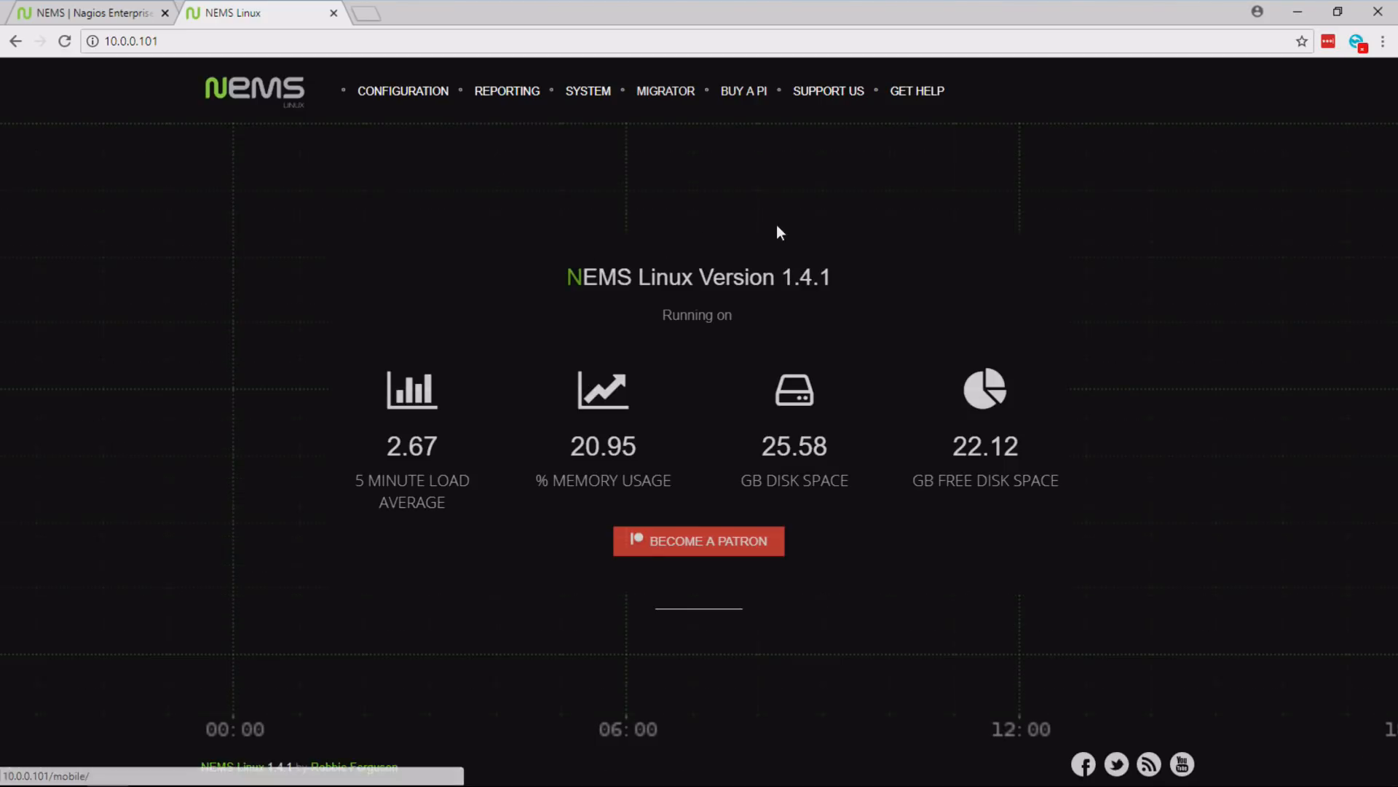
- Open Monitorix and look through its one-day overview graphs
mouse_move(596, 98)
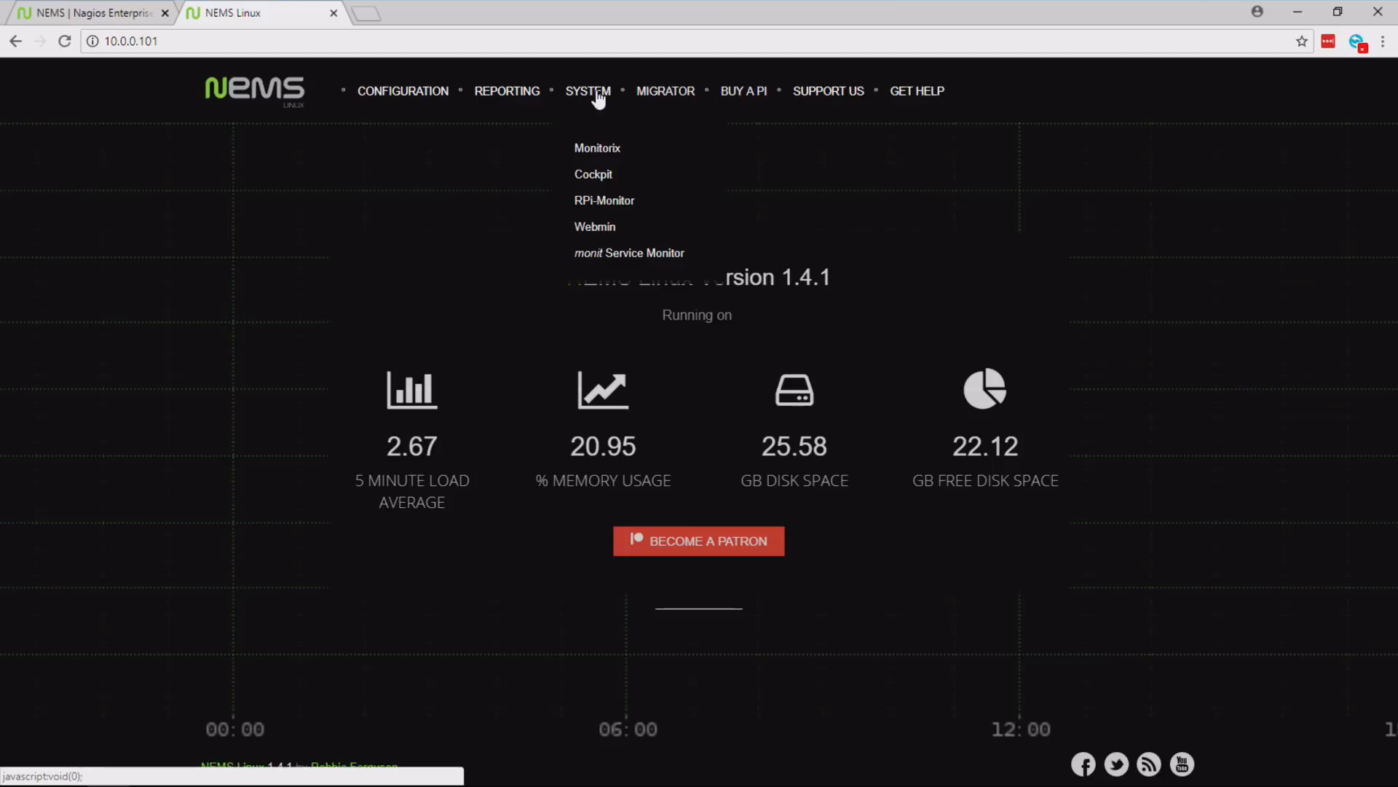
left_click(601, 150)
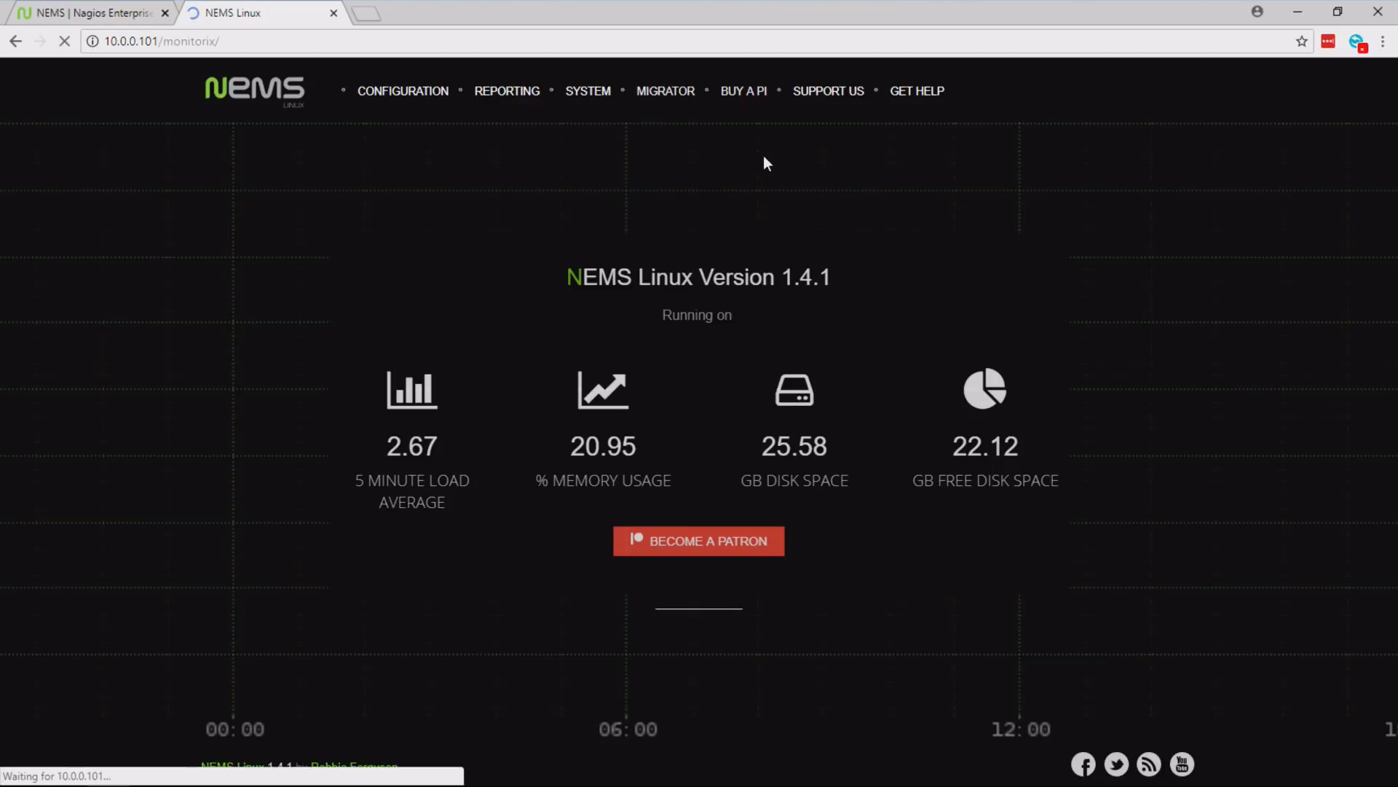
scroll(1375, 348, "down", 7)
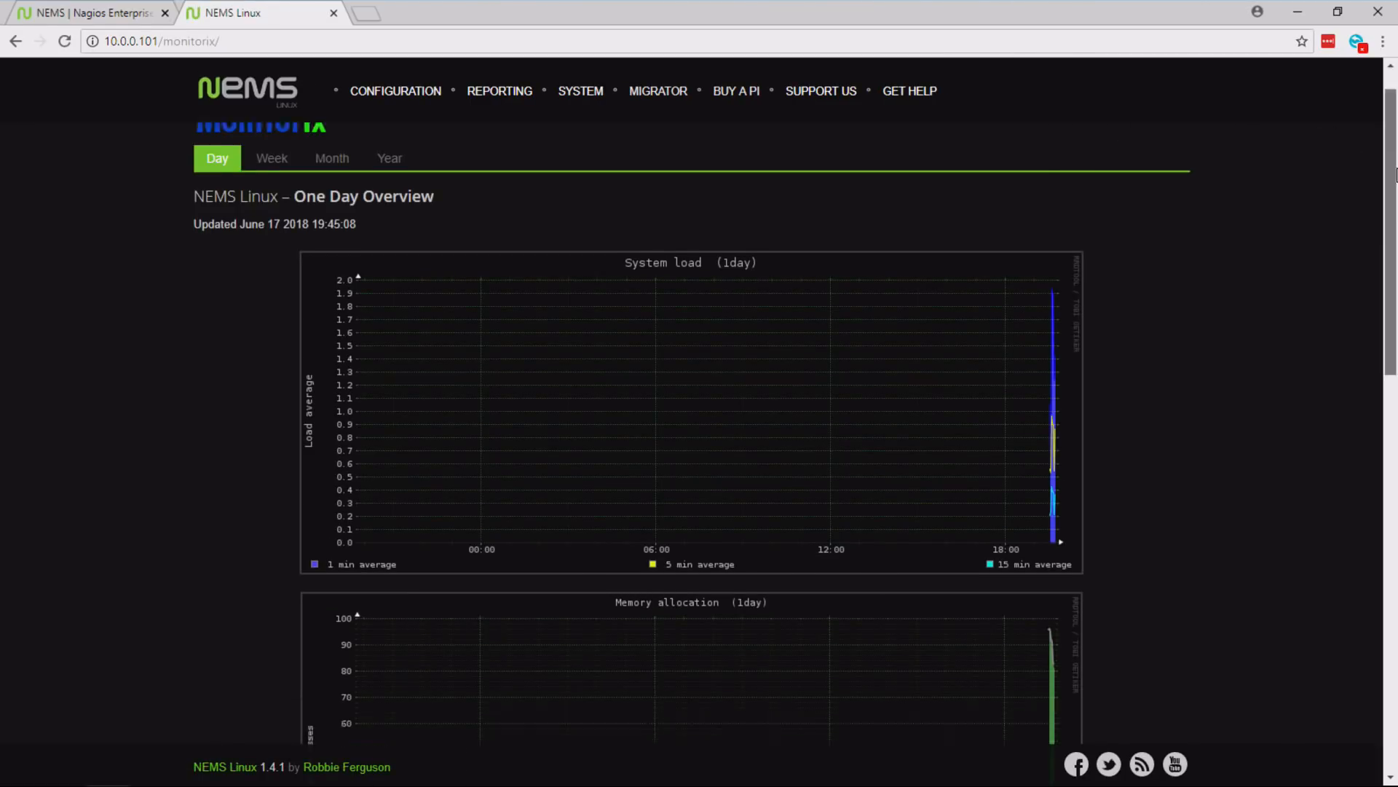
scroll(1375, 349, "down", 7)
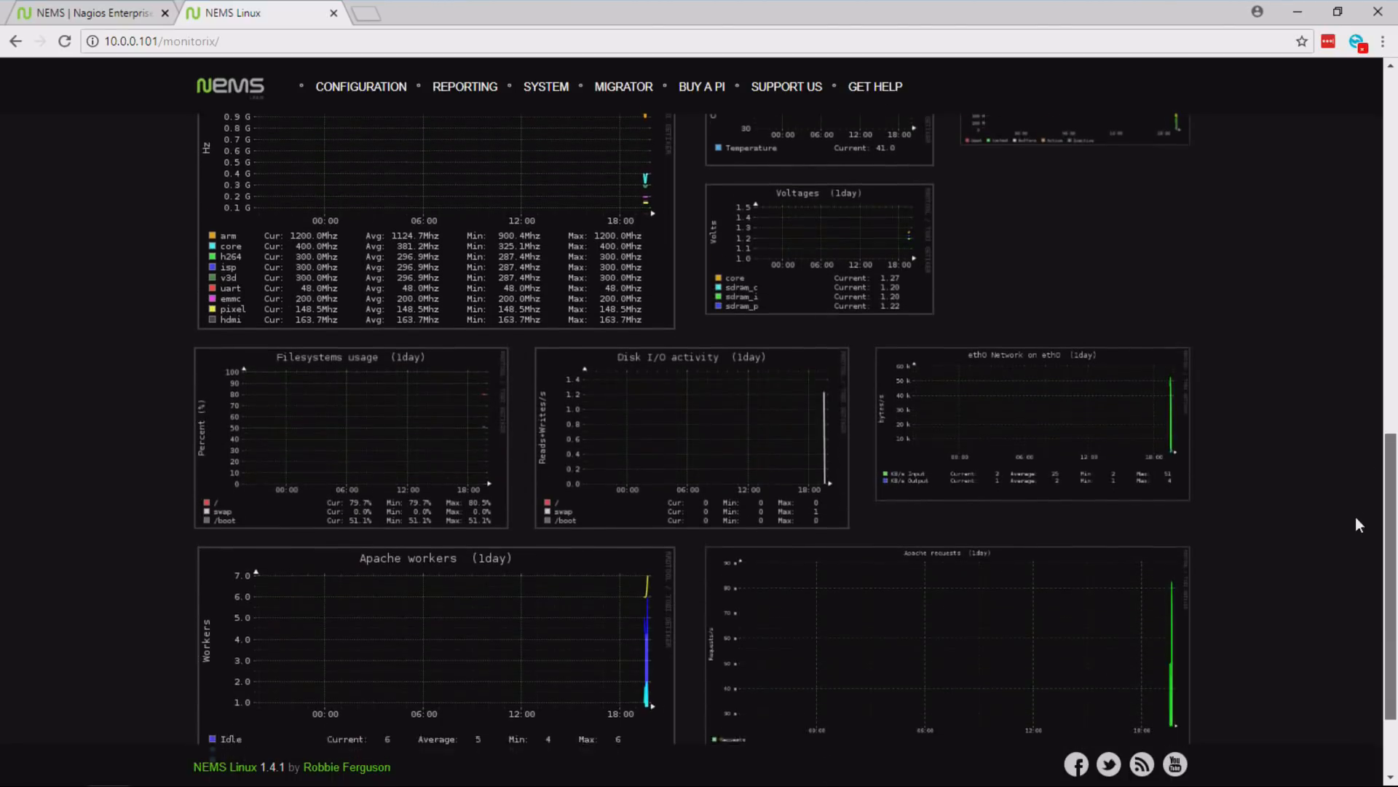
scroll(1374, 476, "up", 15)
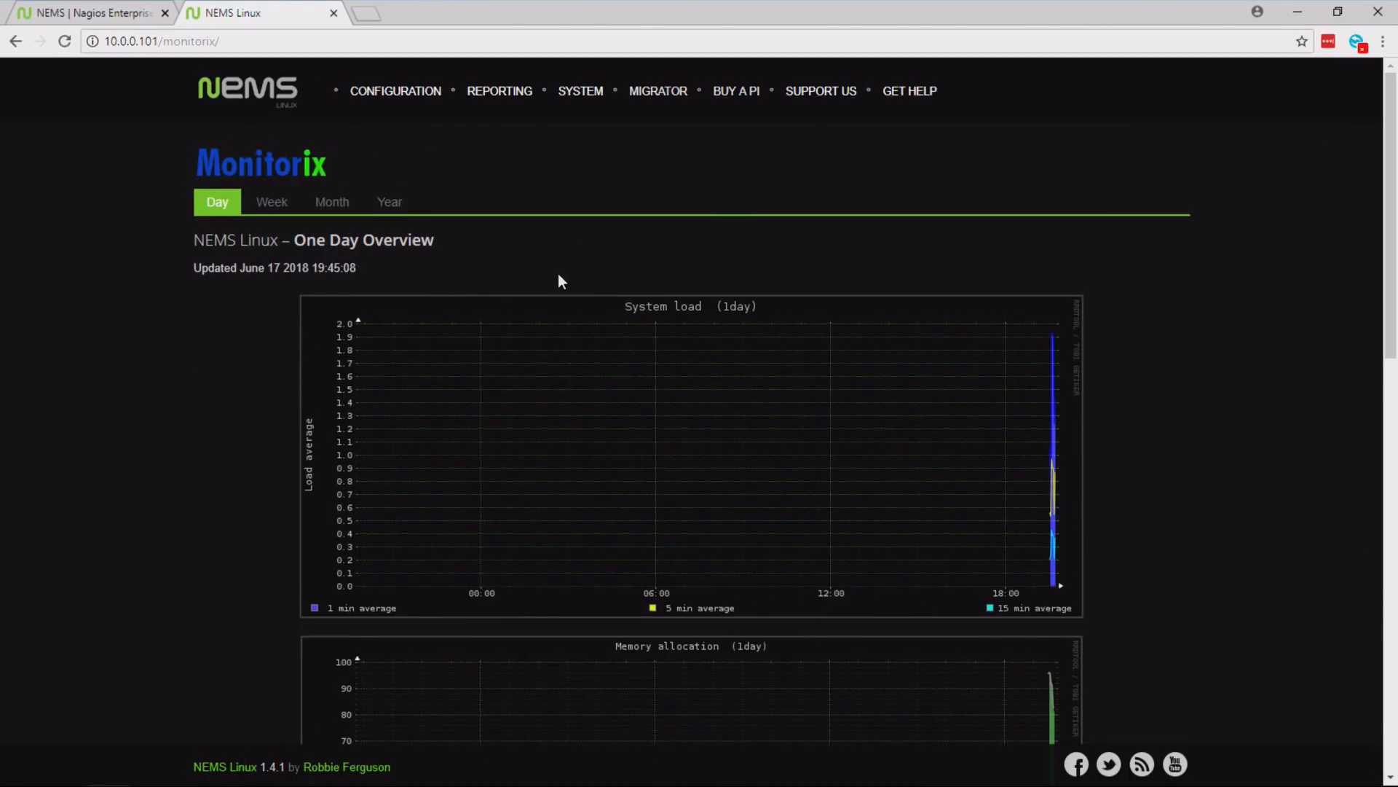
scroll(1393, 250, "down", 3)
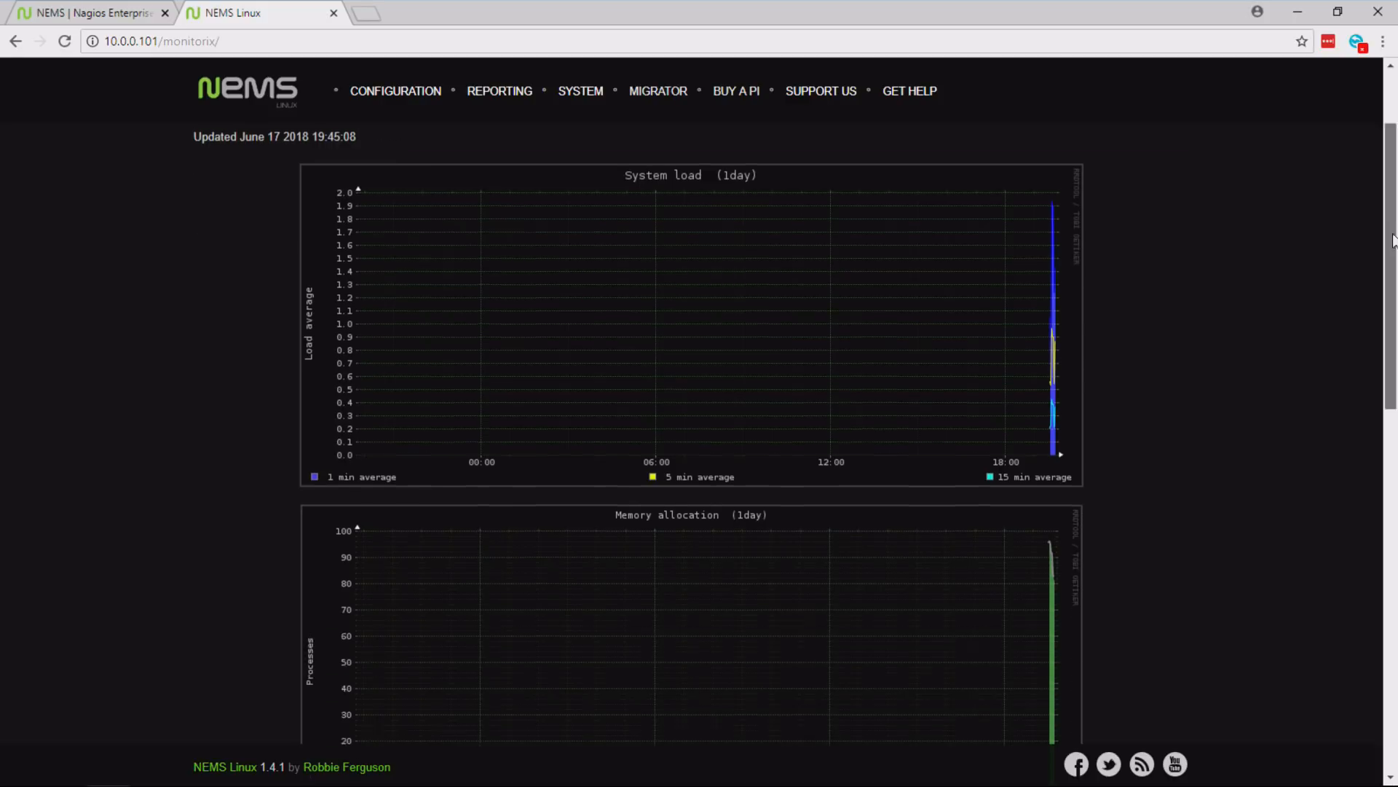
left_click_drag(1393, 250, 1166, 134)
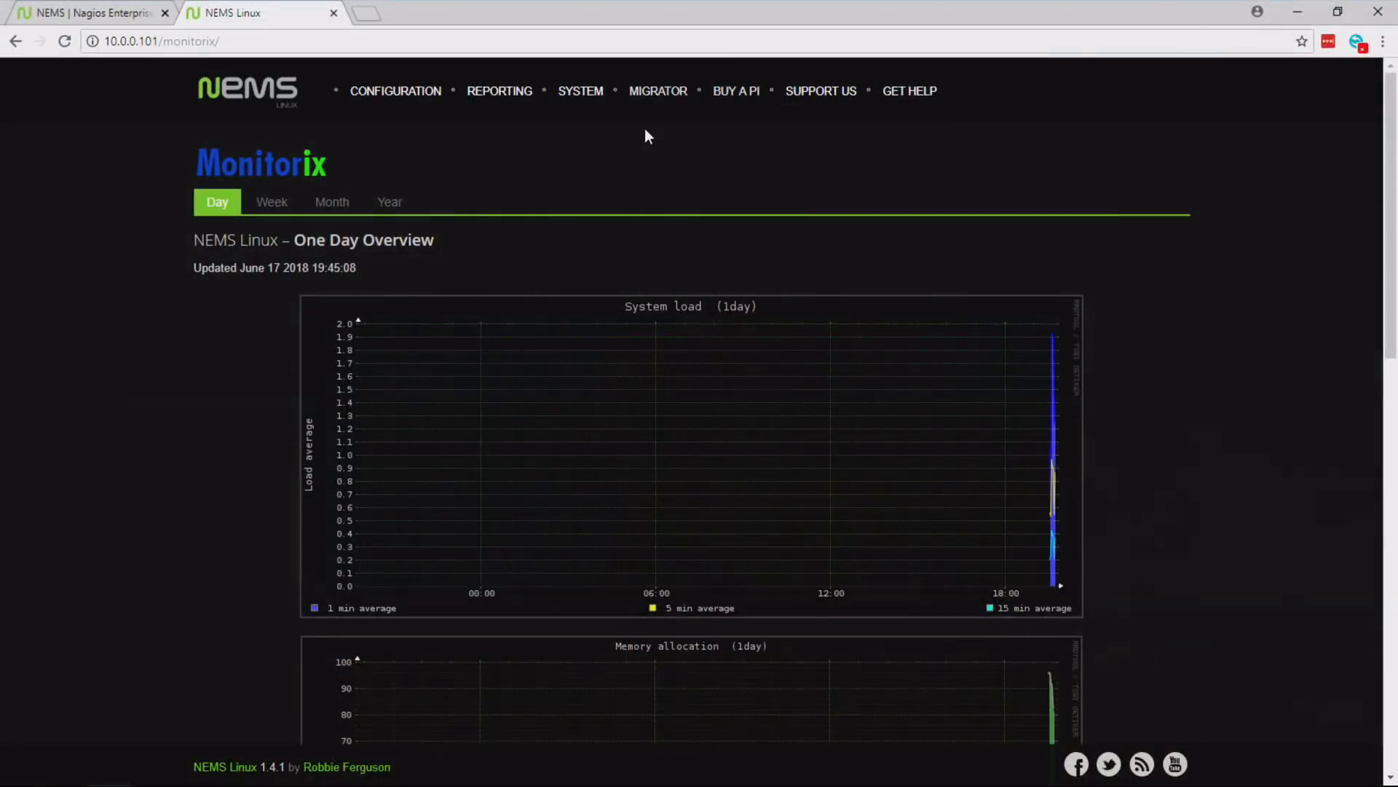
- Open Cockpit and proceed to 10.0.0.101 despite the untrusted certificate
mouse_move(586, 101)
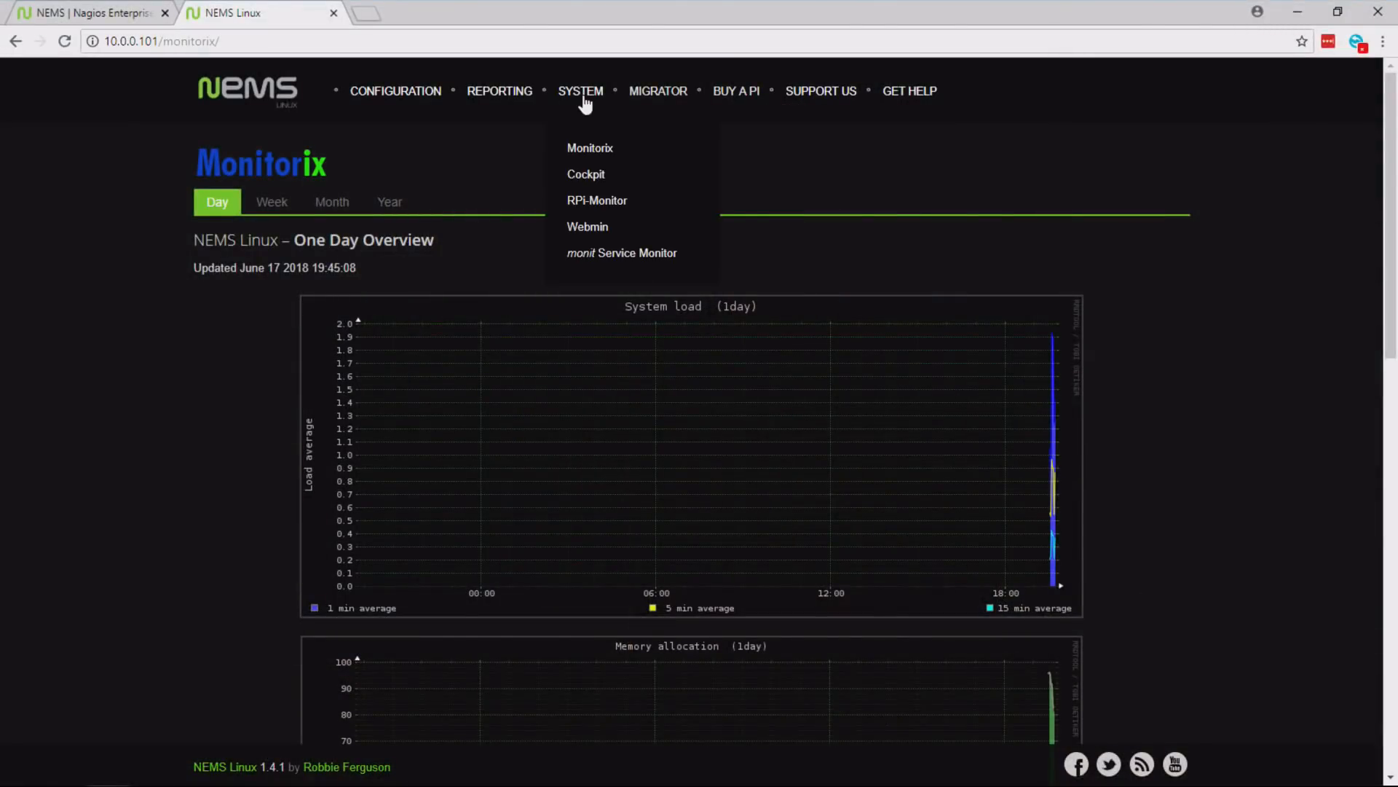
left_click(585, 177)
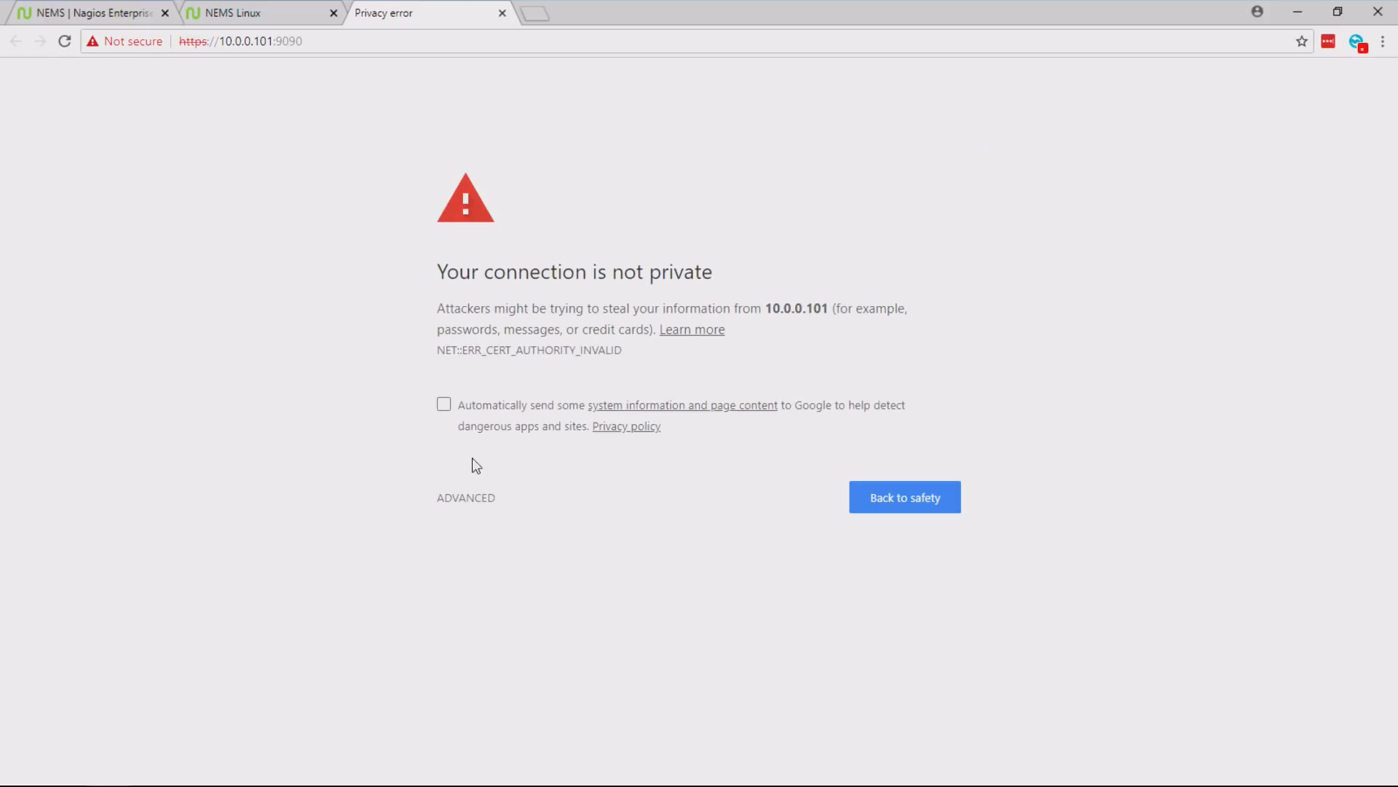
left_click(470, 501)
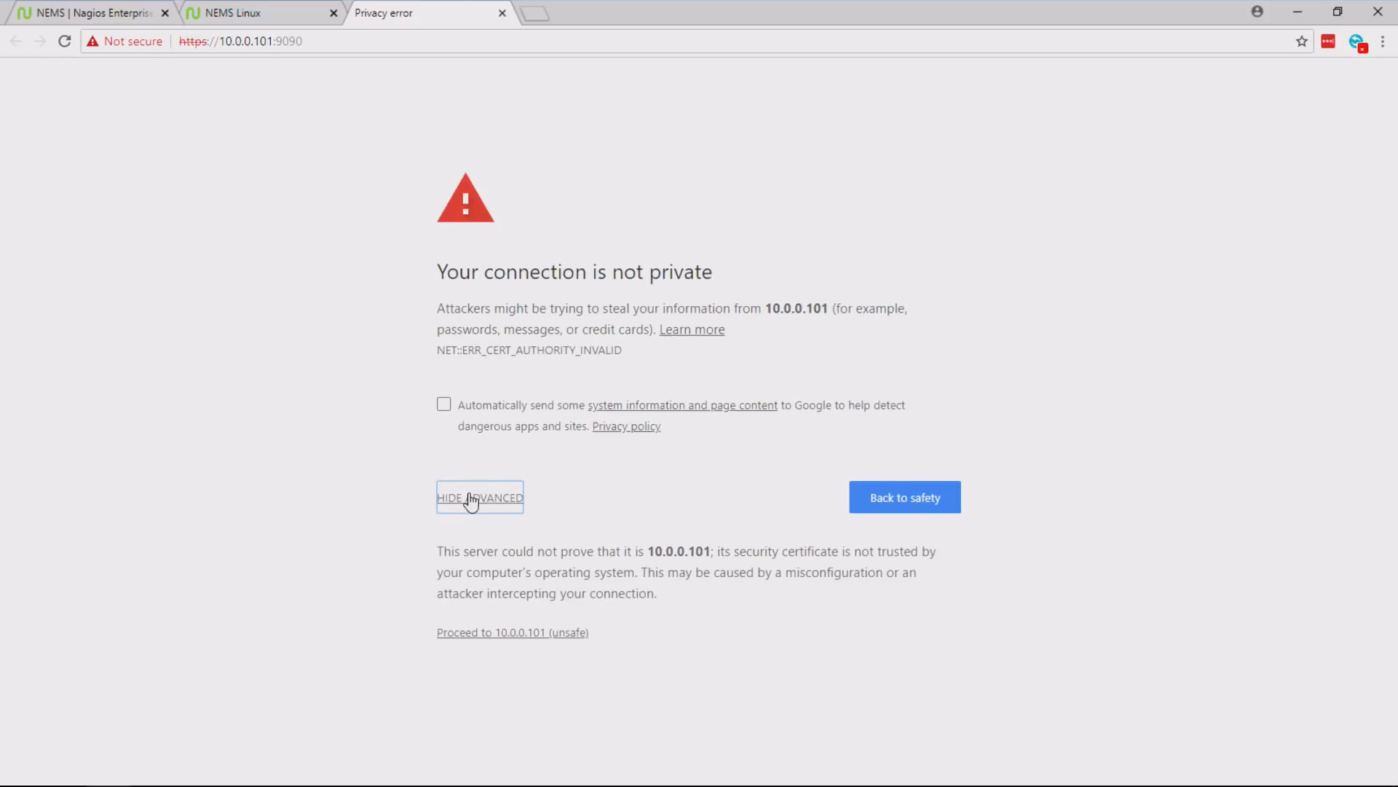
left_click(481, 634)
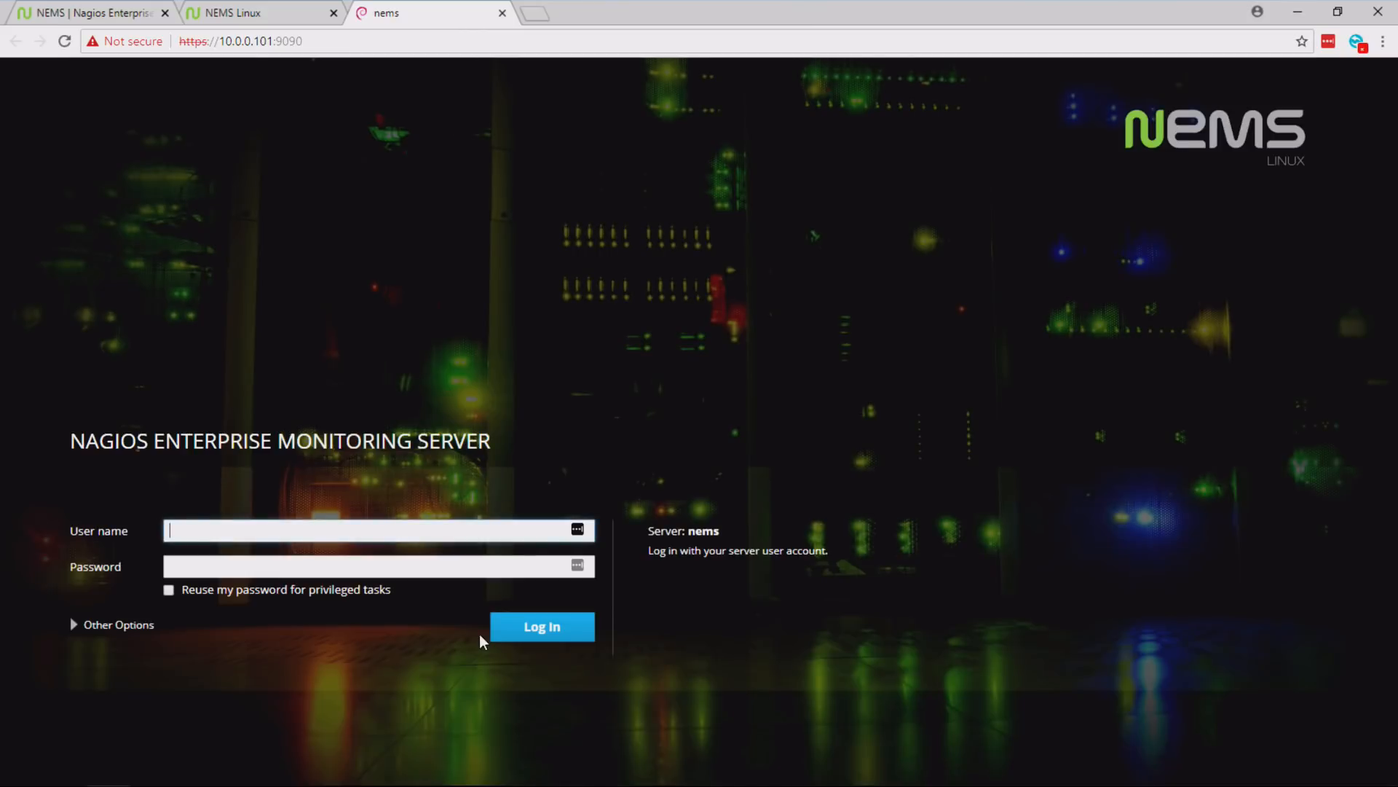
- Log in to Cockpit with the NEMS username and account password, and decline adding the login to LastPass
key("Tab")
key("Return")
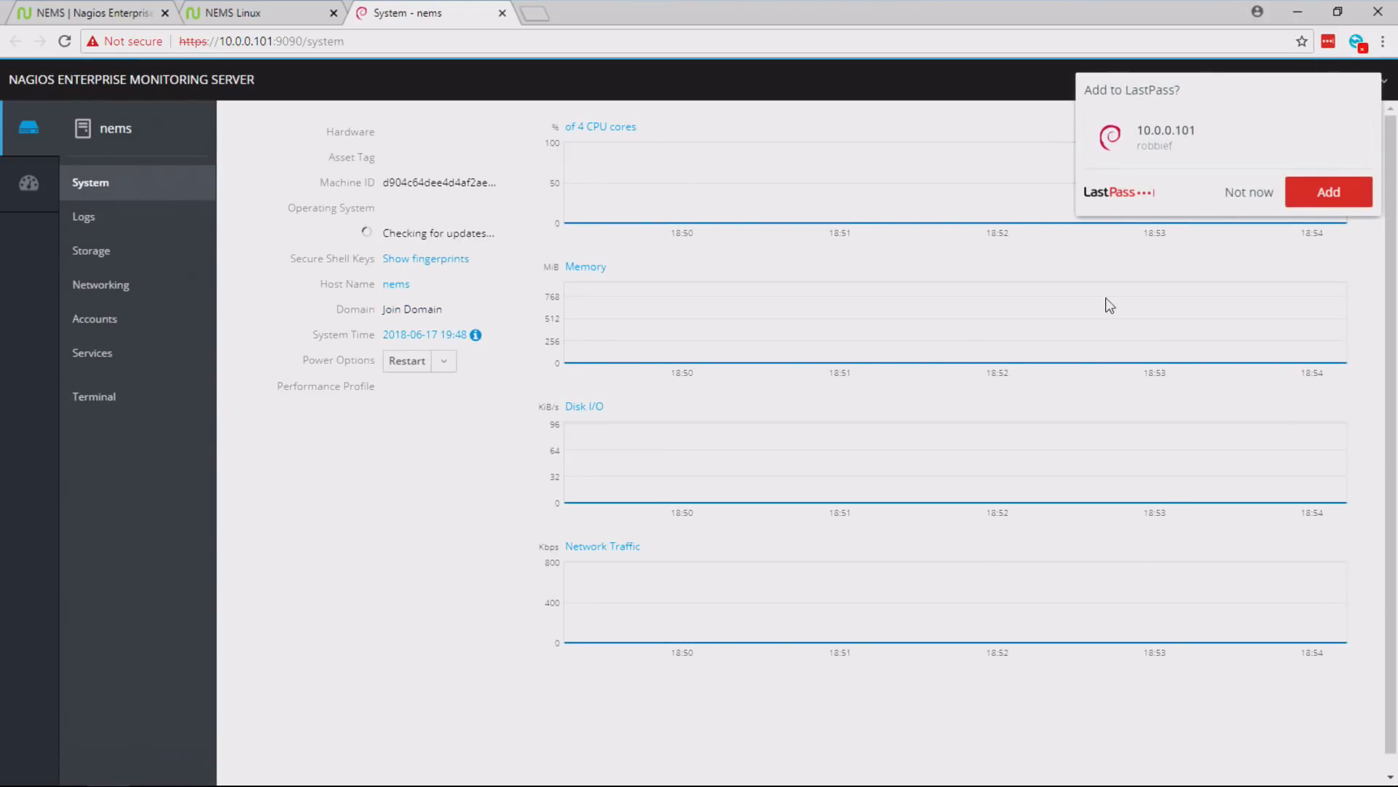
left_click(1242, 194)
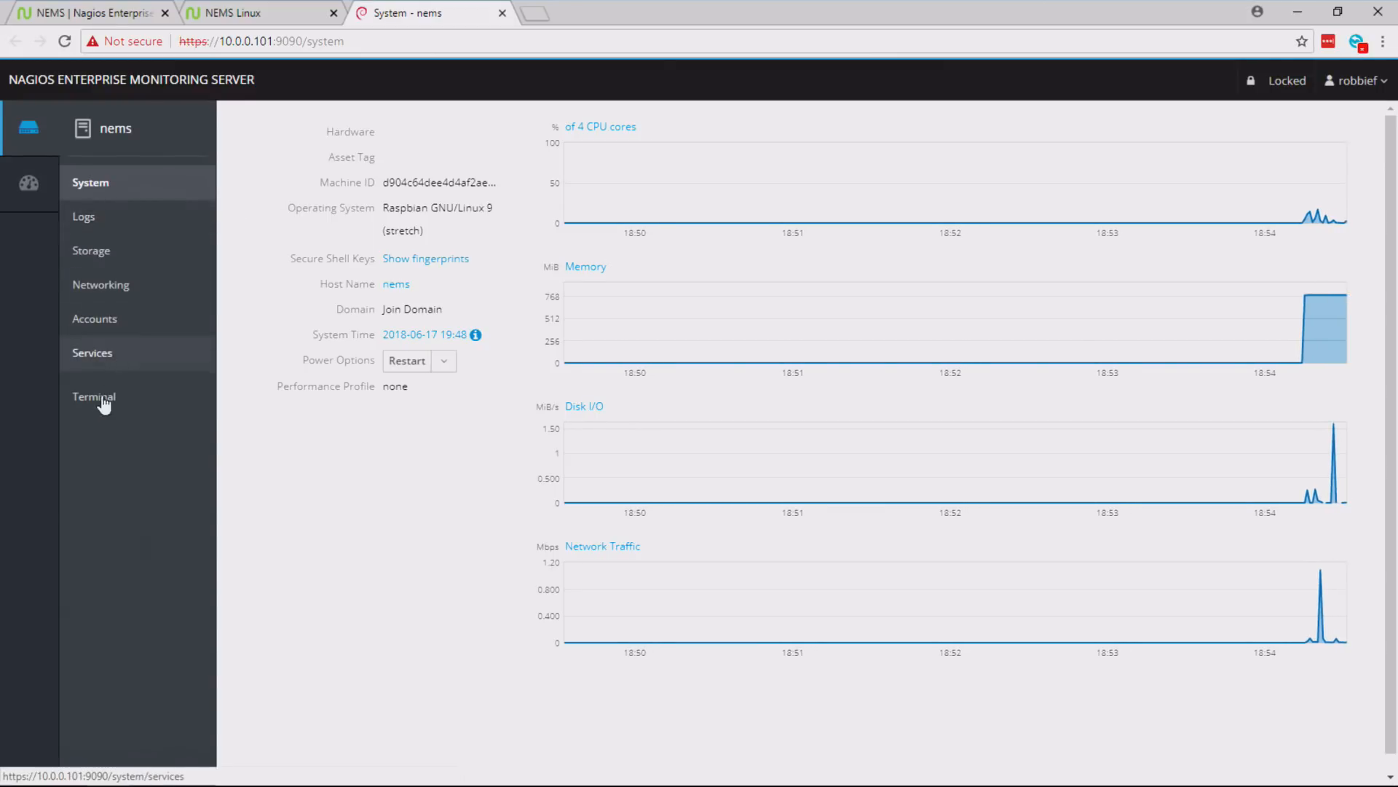
- List the home and root directories with ls in Cockpit's terminal, and close the Cockpit page
left_click(90, 400)
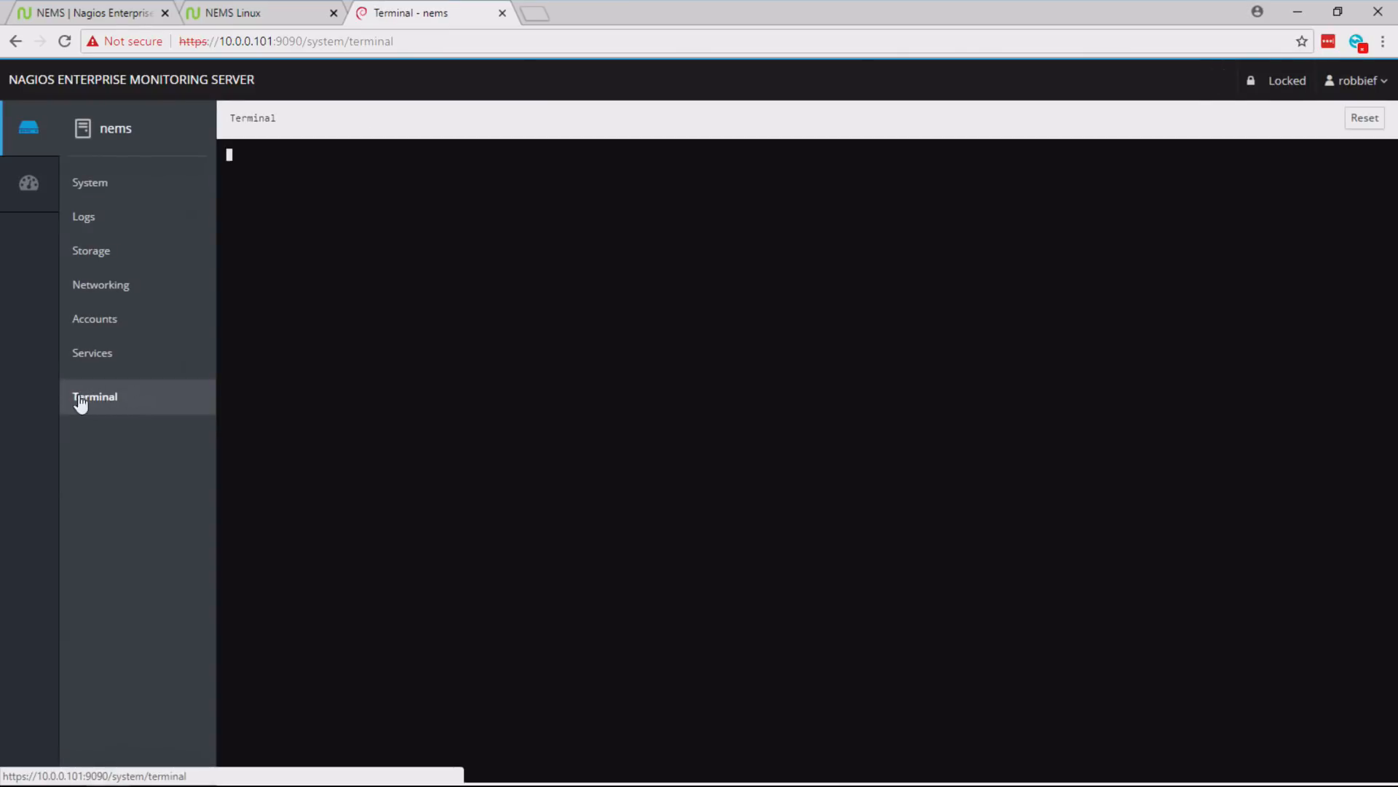
type("ls")
key("Return")
type("cd /")
key("Return")
type("ls")
key("Return")
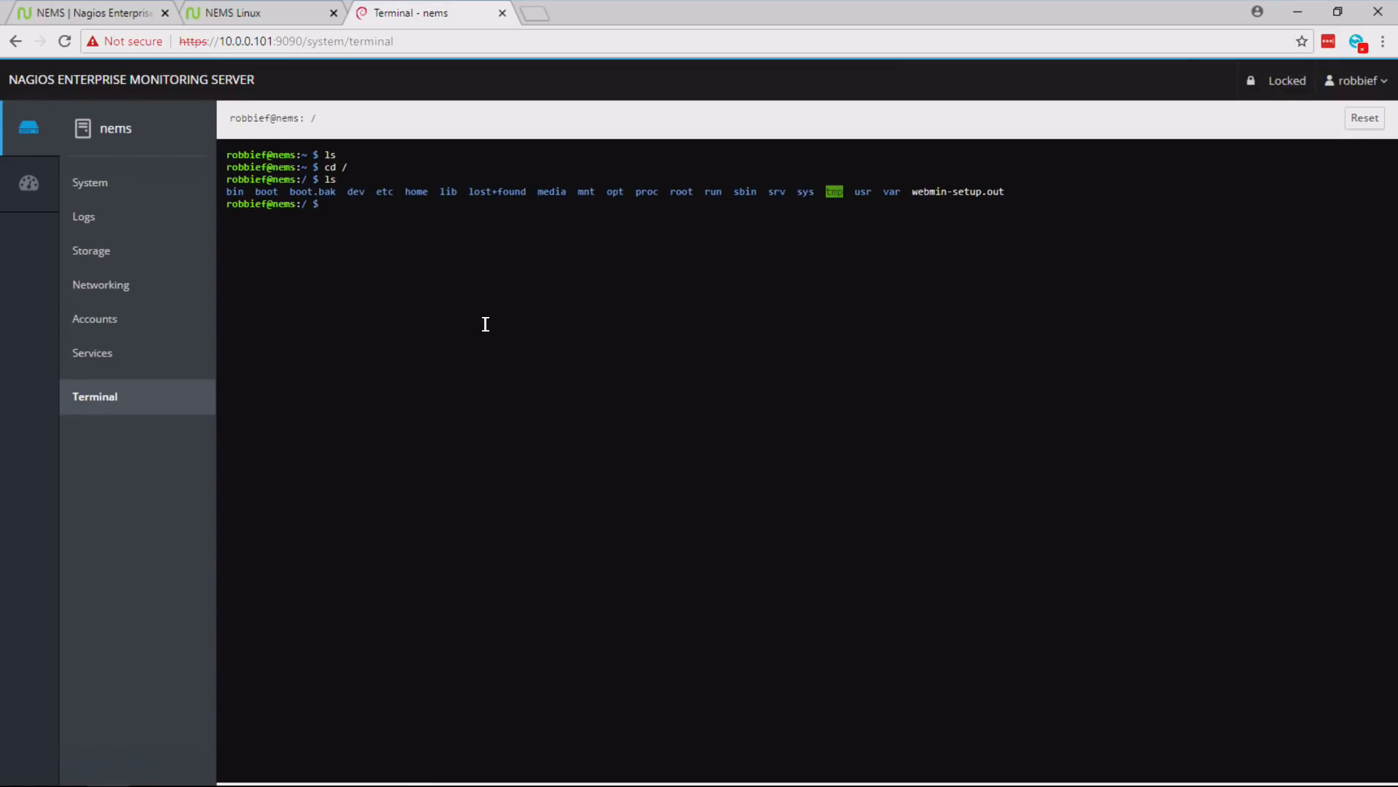
left_click(503, 13)
left_click(785, 140)
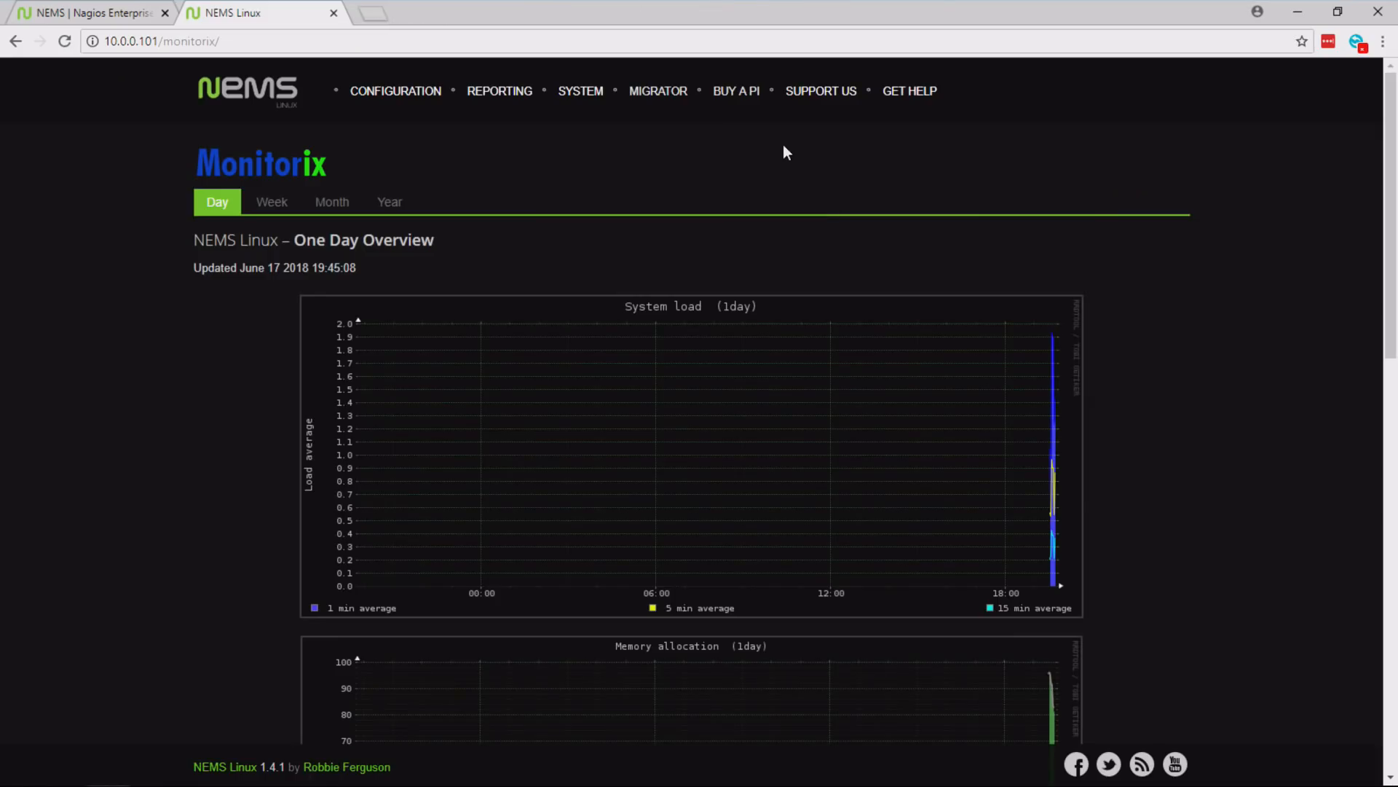
- Open RPi-Monitor, look over its system status page, and close it
mouse_move(565, 109)
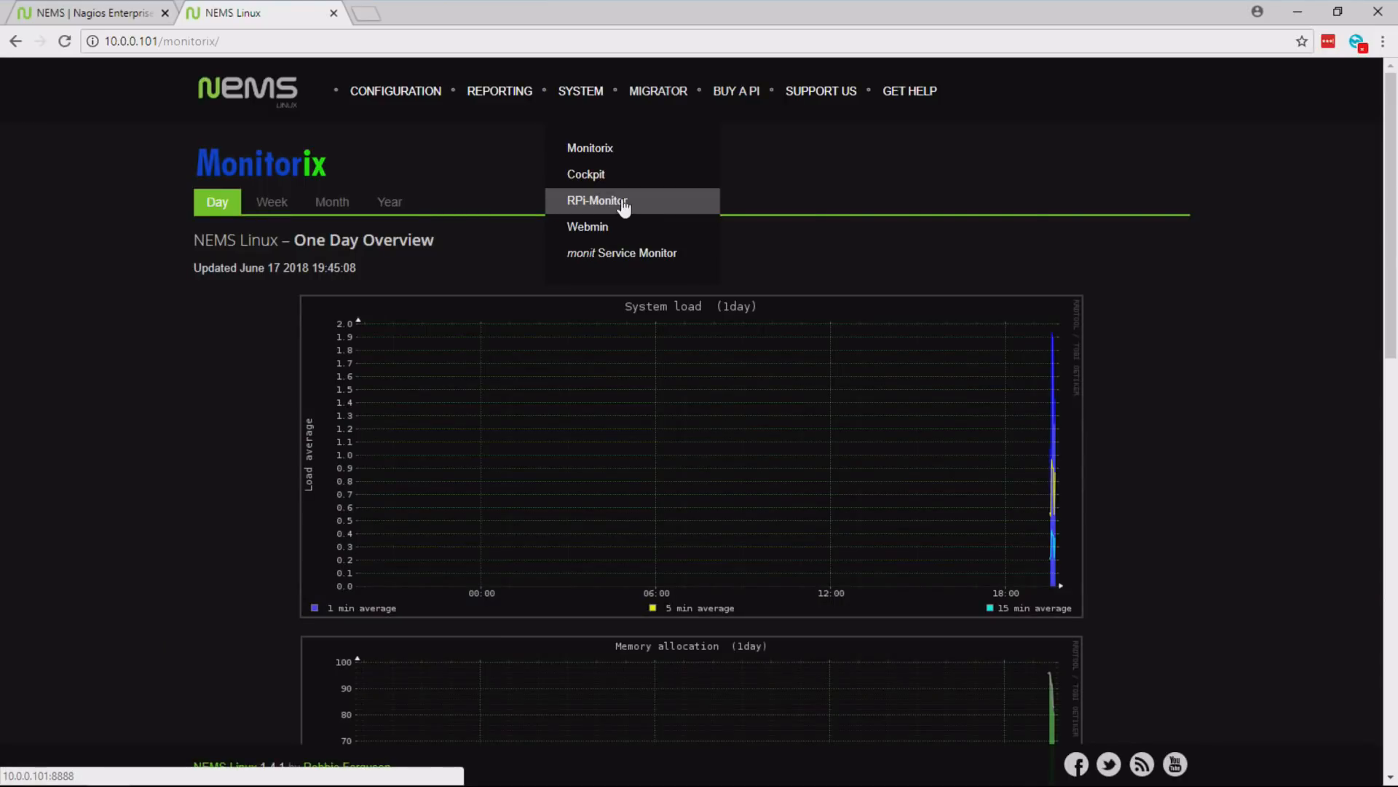
left_click(642, 209)
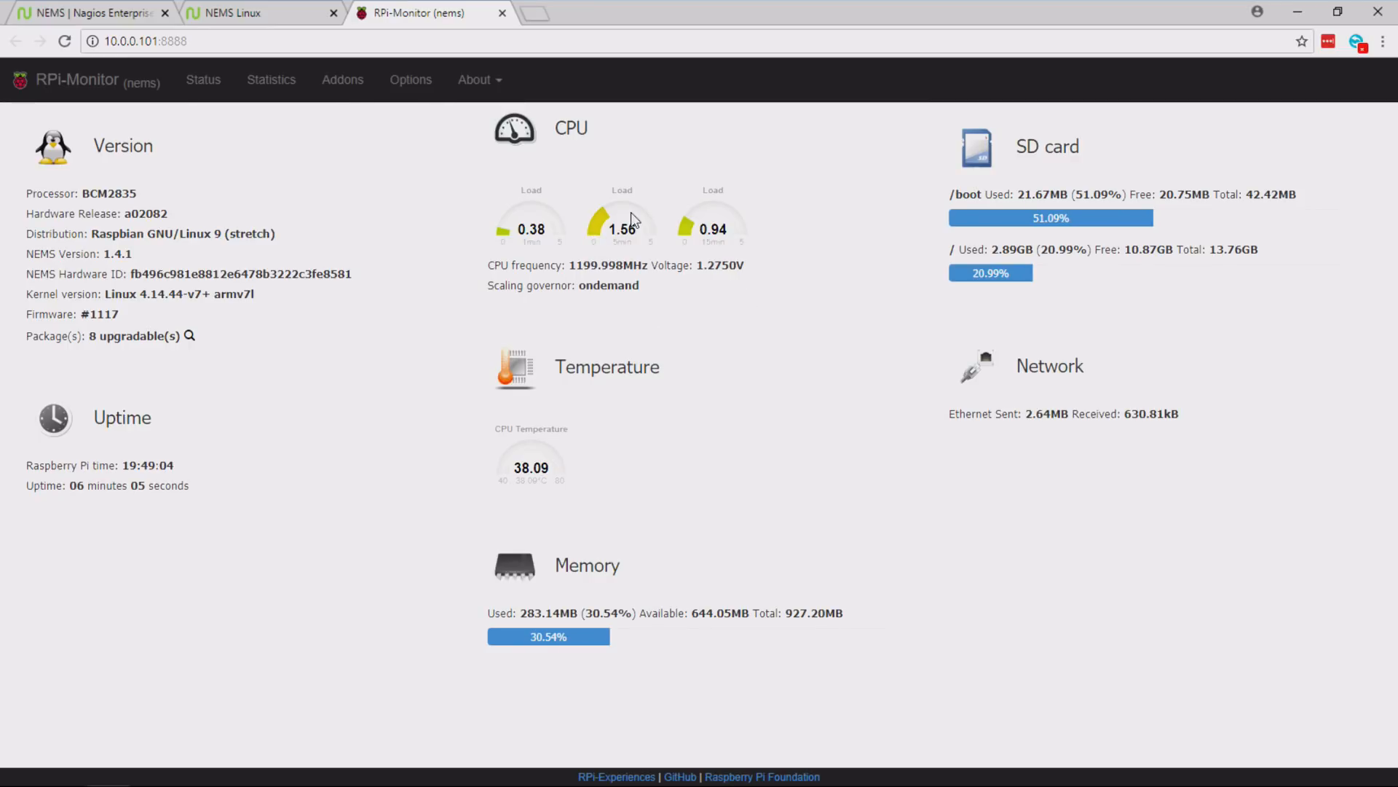
left_click(502, 14)
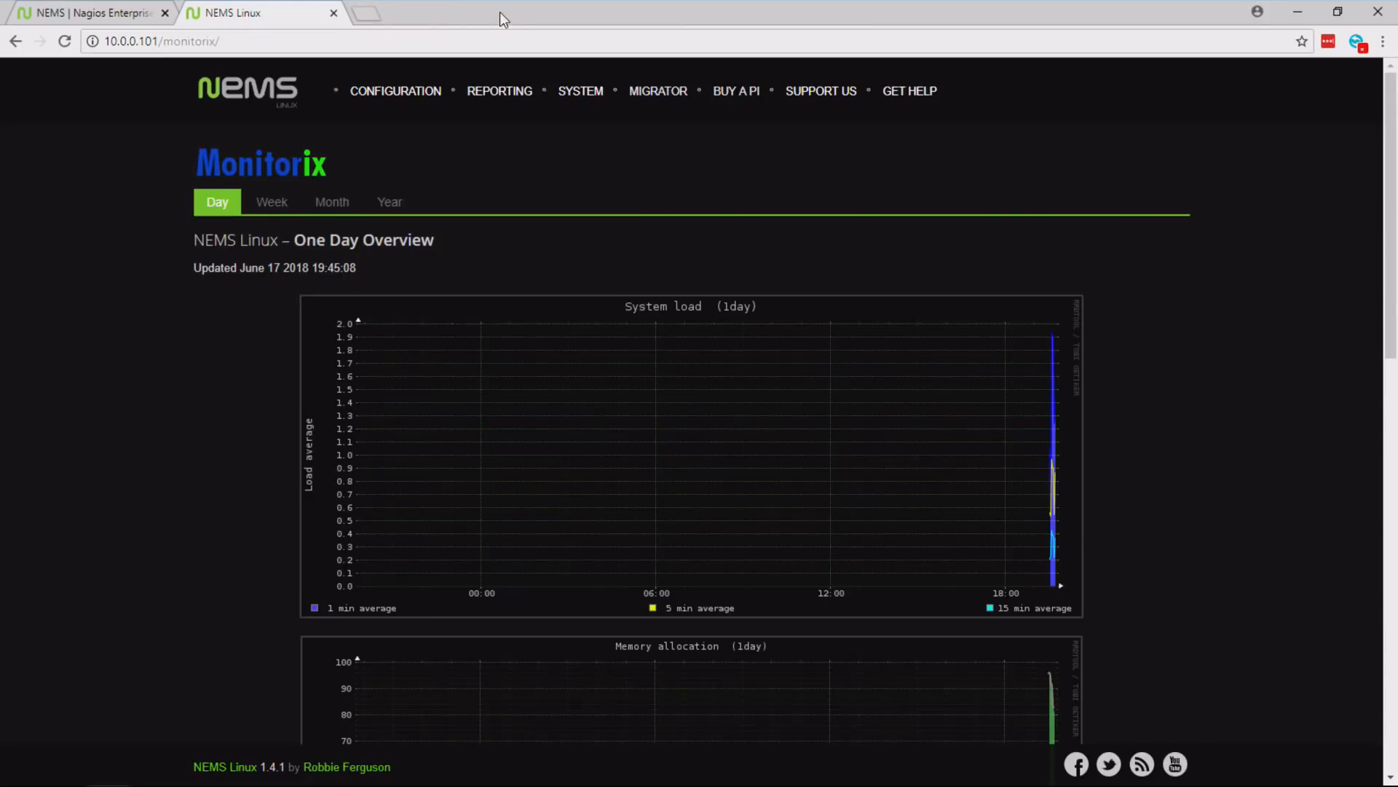
- Open Webmin and proceed to 10.0.0.101 despite the untrusted certificate
mouse_move(582, 90)
left_click(597, 227)
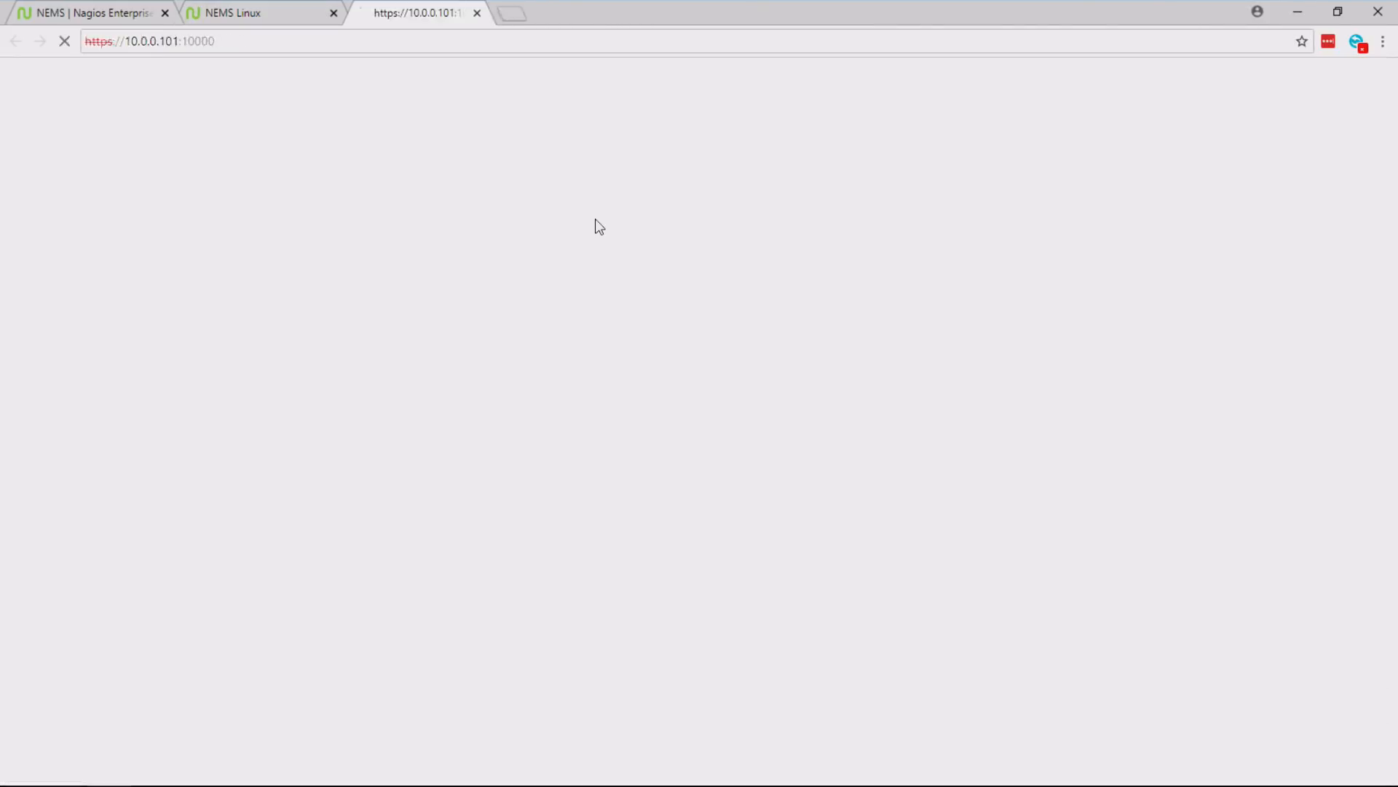
left_click(476, 500)
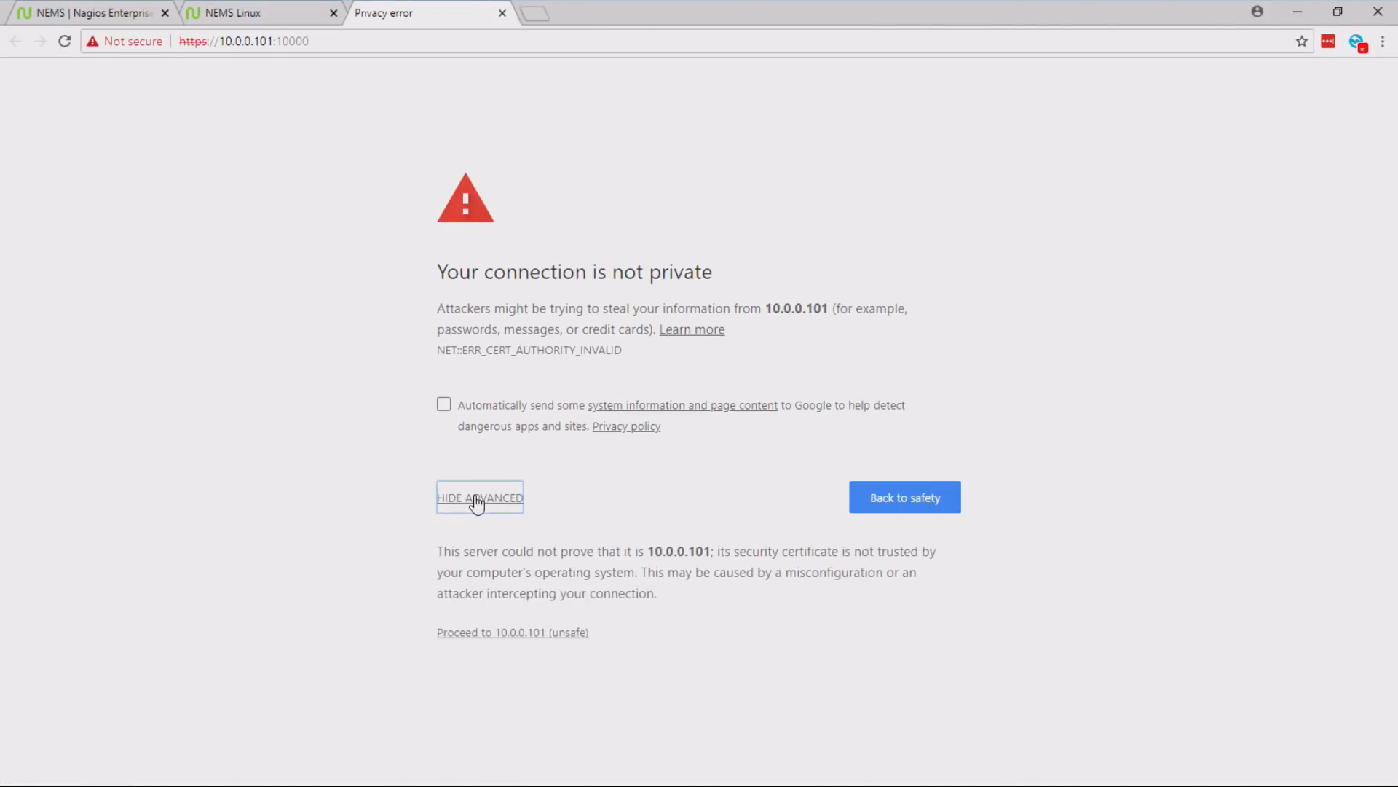
left_click(467, 635)
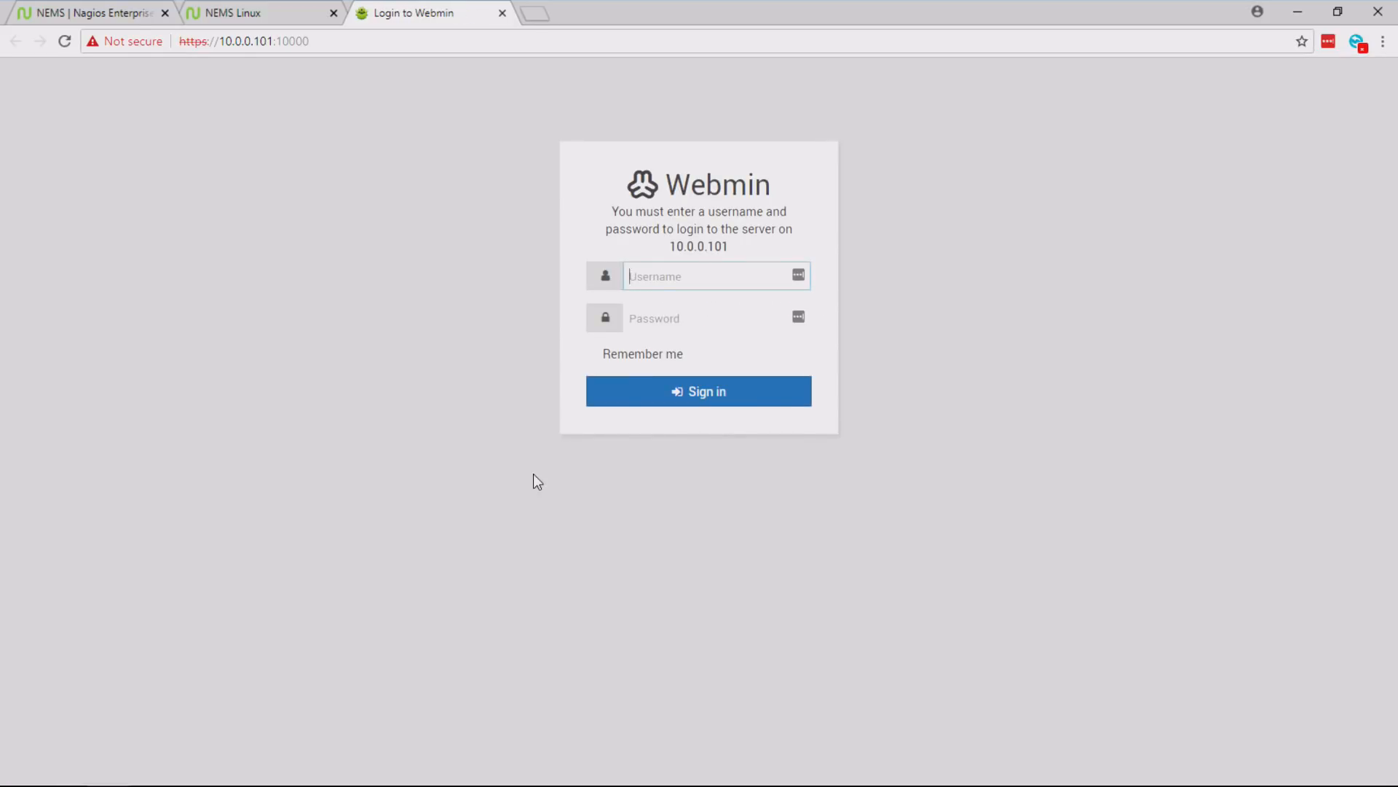
- Log in to Webmin with the NEMS username and account password, decline adding the login to LastPass, and close the Webmin page
type("robbief")
key("Tab")
type("****")
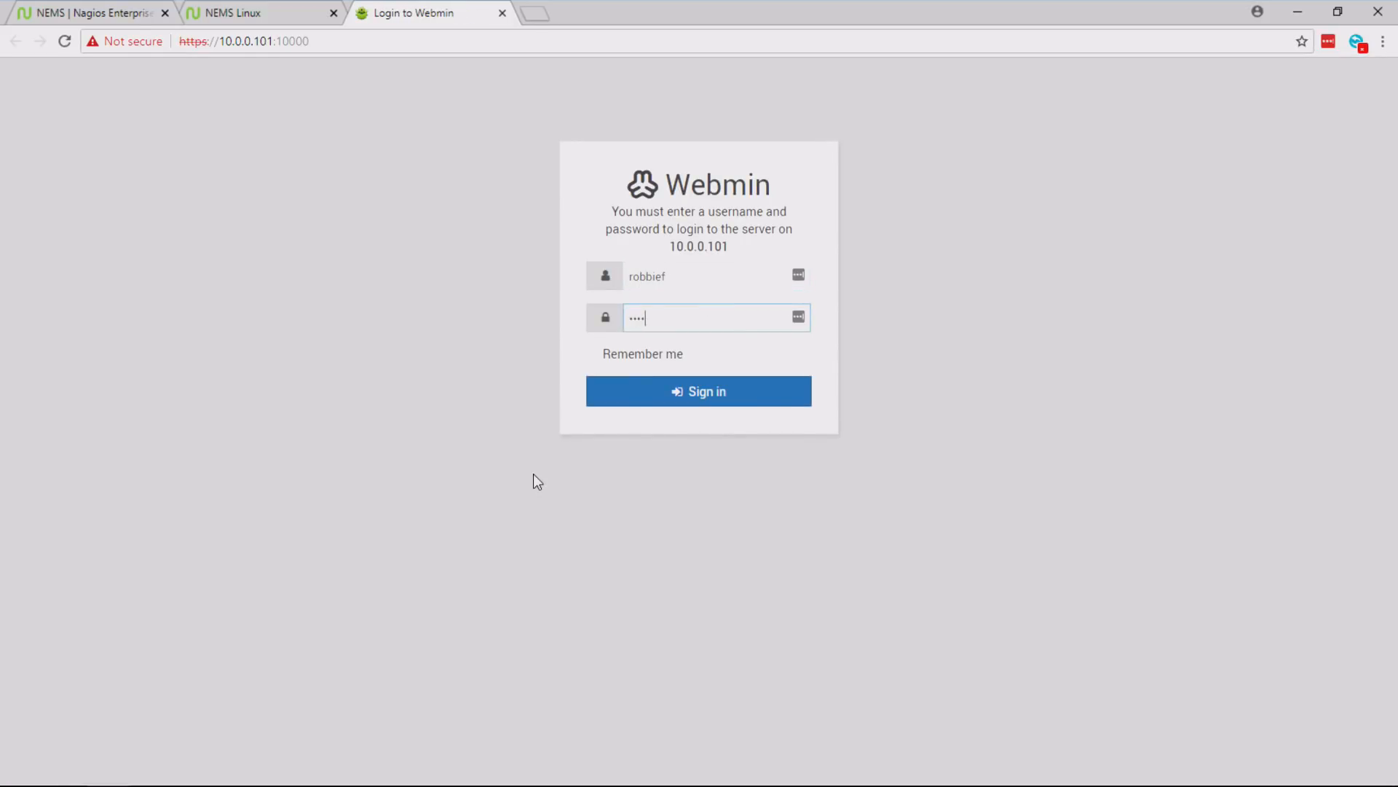
type("****")
key("Return")
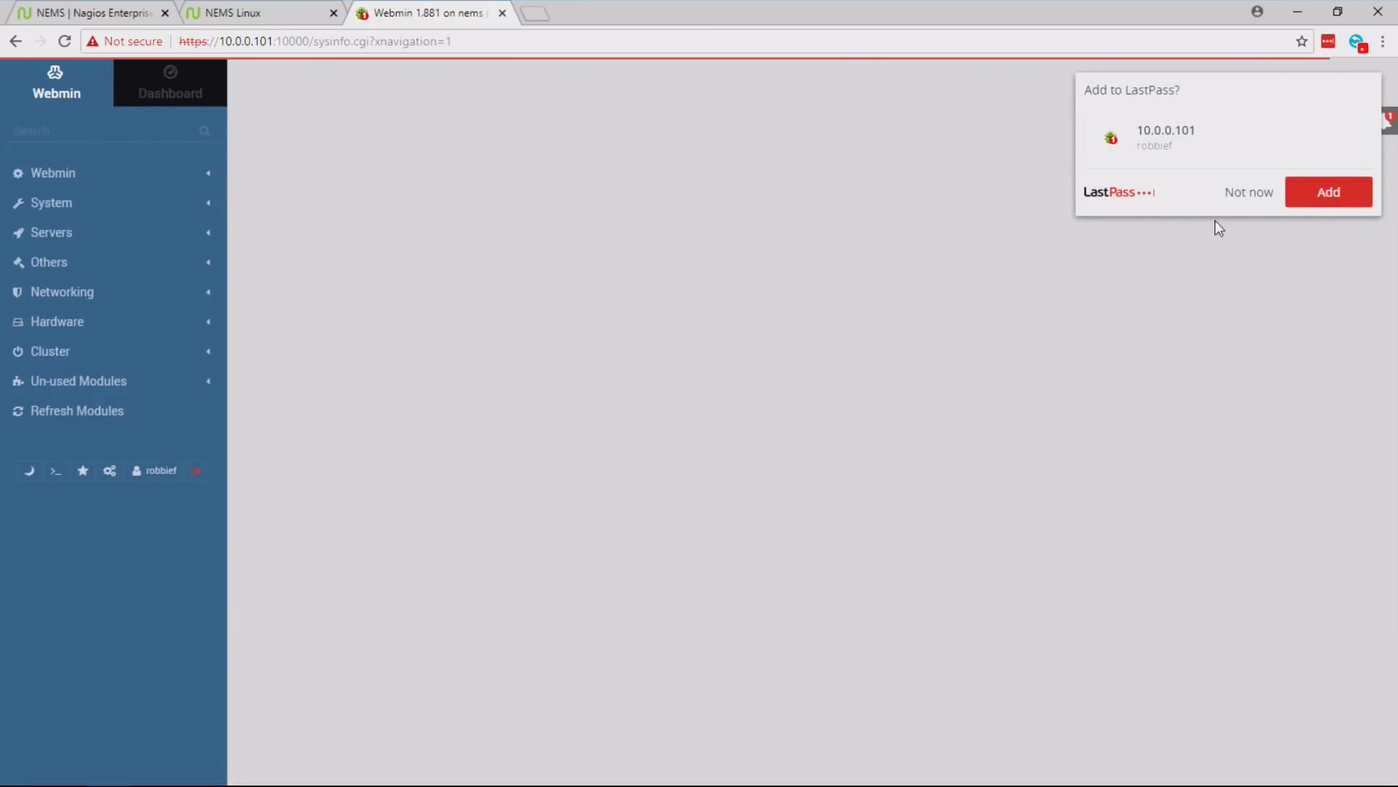
left_click(1237, 209)
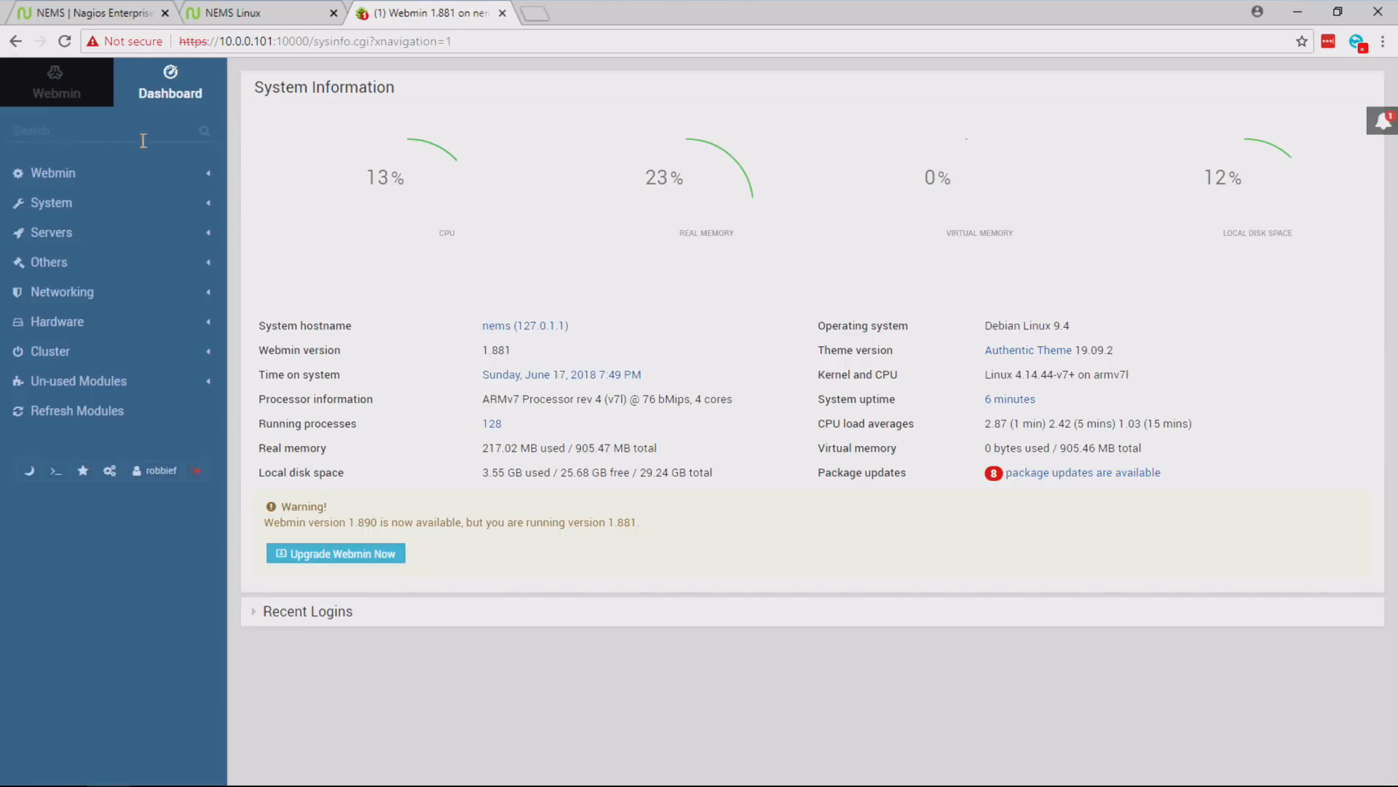
left_click(502, 14)
- Open the monit Service Monitor and proceed to 10.0.0.101 despite the untrusted certificate
mouse_move(599, 88)
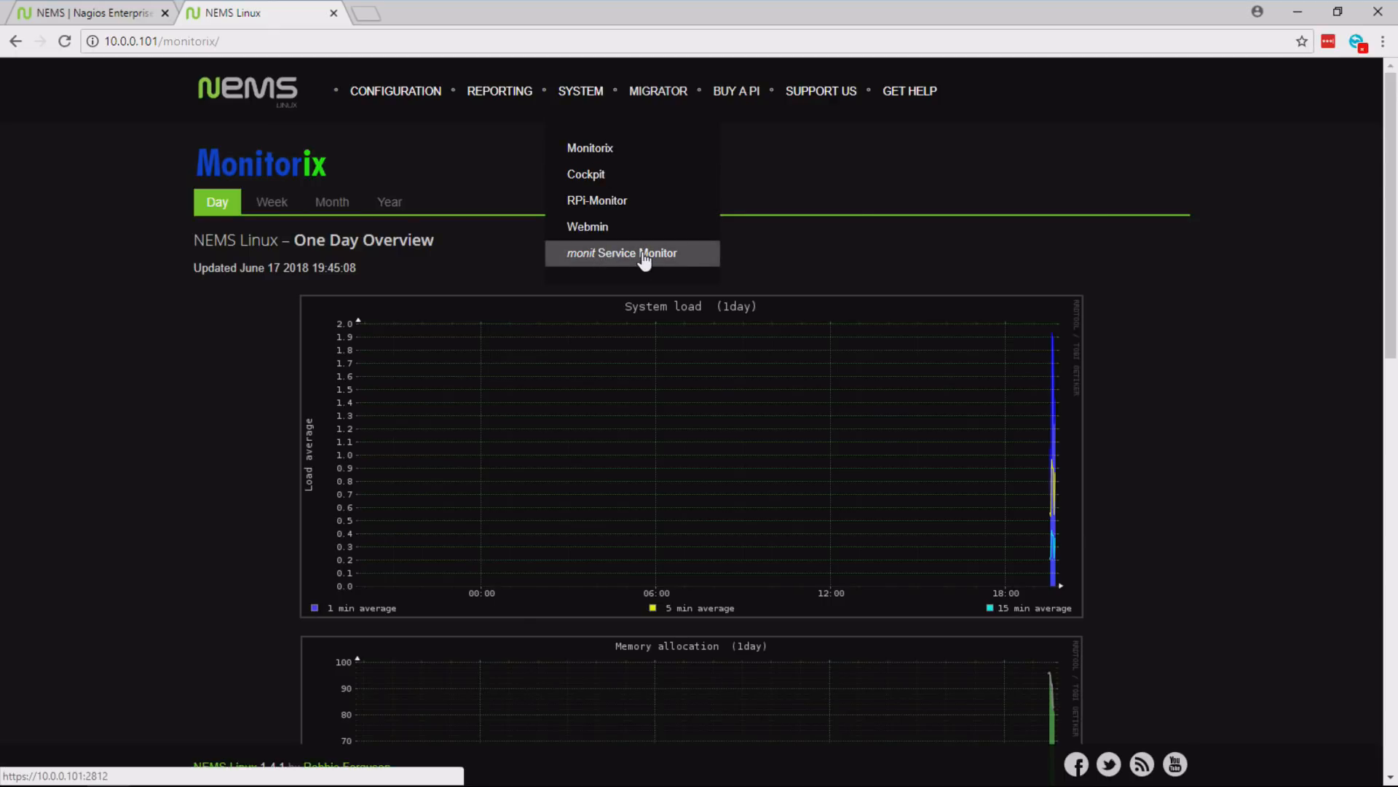
left_click(681, 255)
left_click(486, 496)
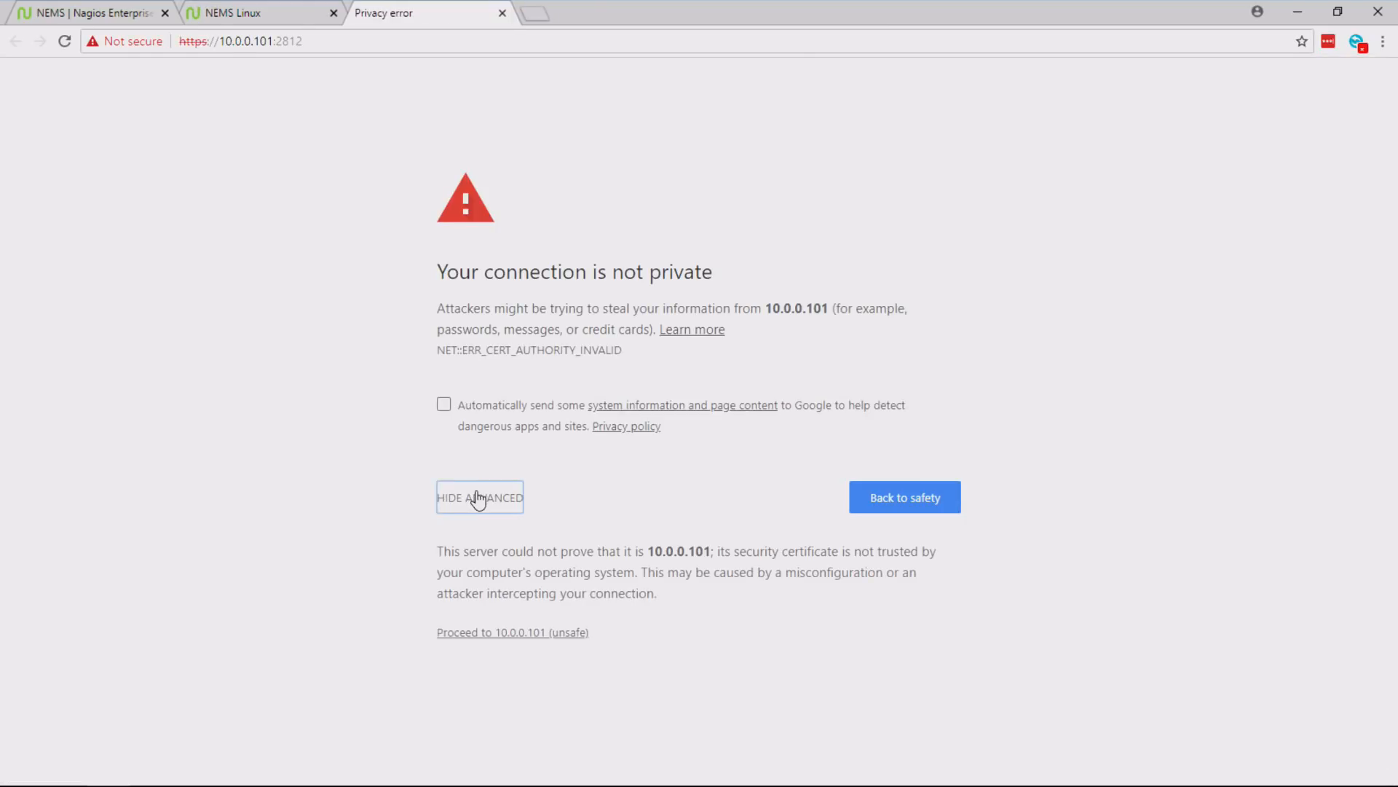
left_click(478, 641)
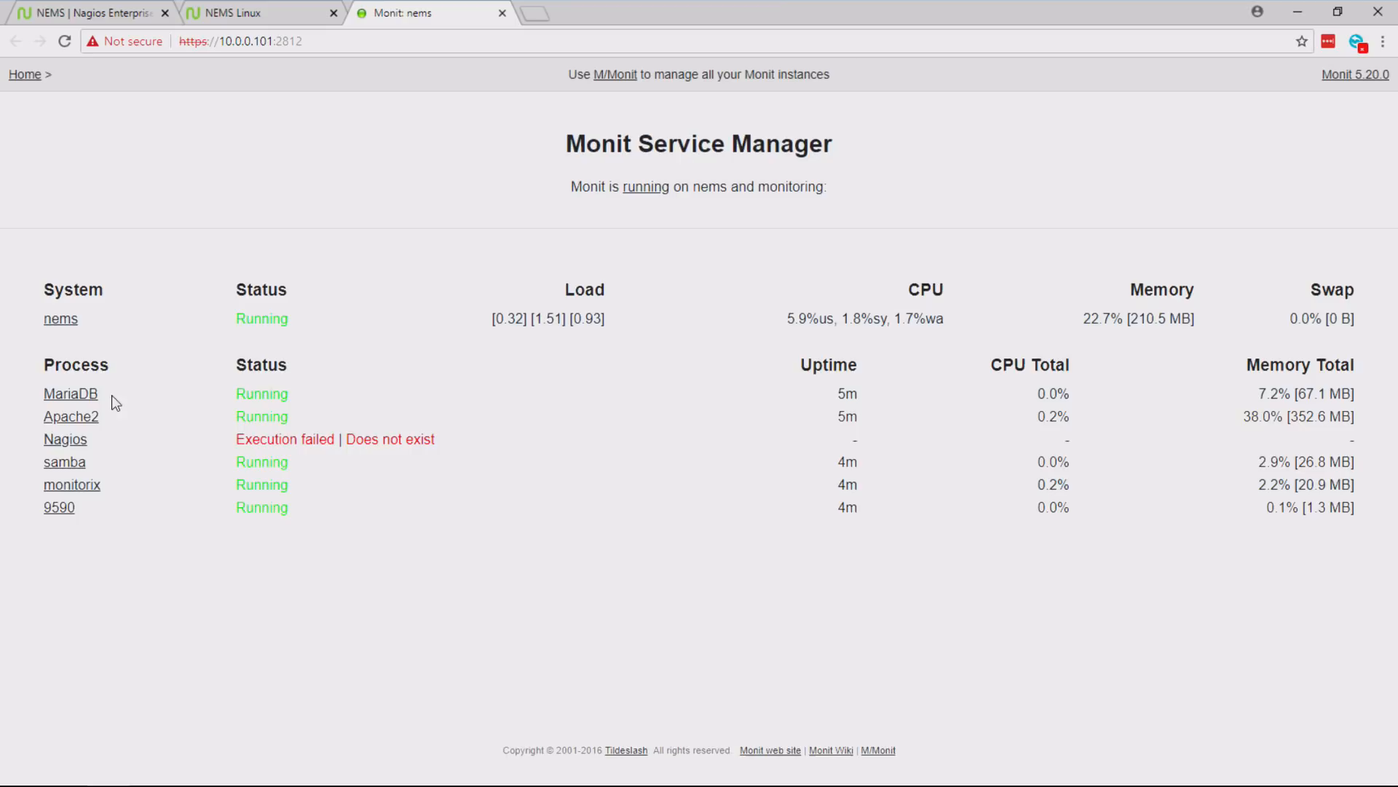
- Examine the process list in Monit Service Manager, including the MariaDB, monitorix and 9590 entries and the status of Nagios
left_click_drag(112, 399, 20, 386)
left_click(132, 421)
left_click_drag(239, 433, 364, 436)
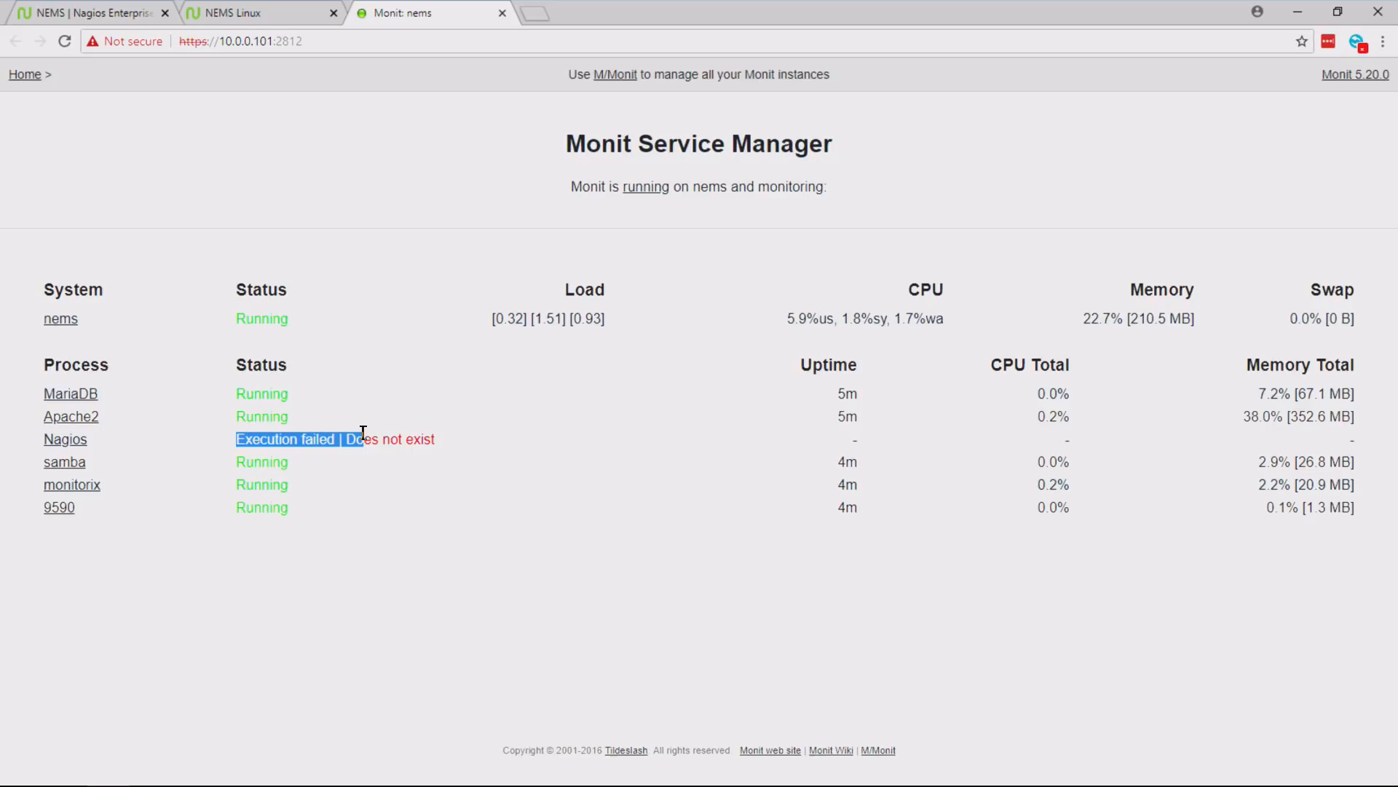
left_click_drag(141, 488, 37, 488)
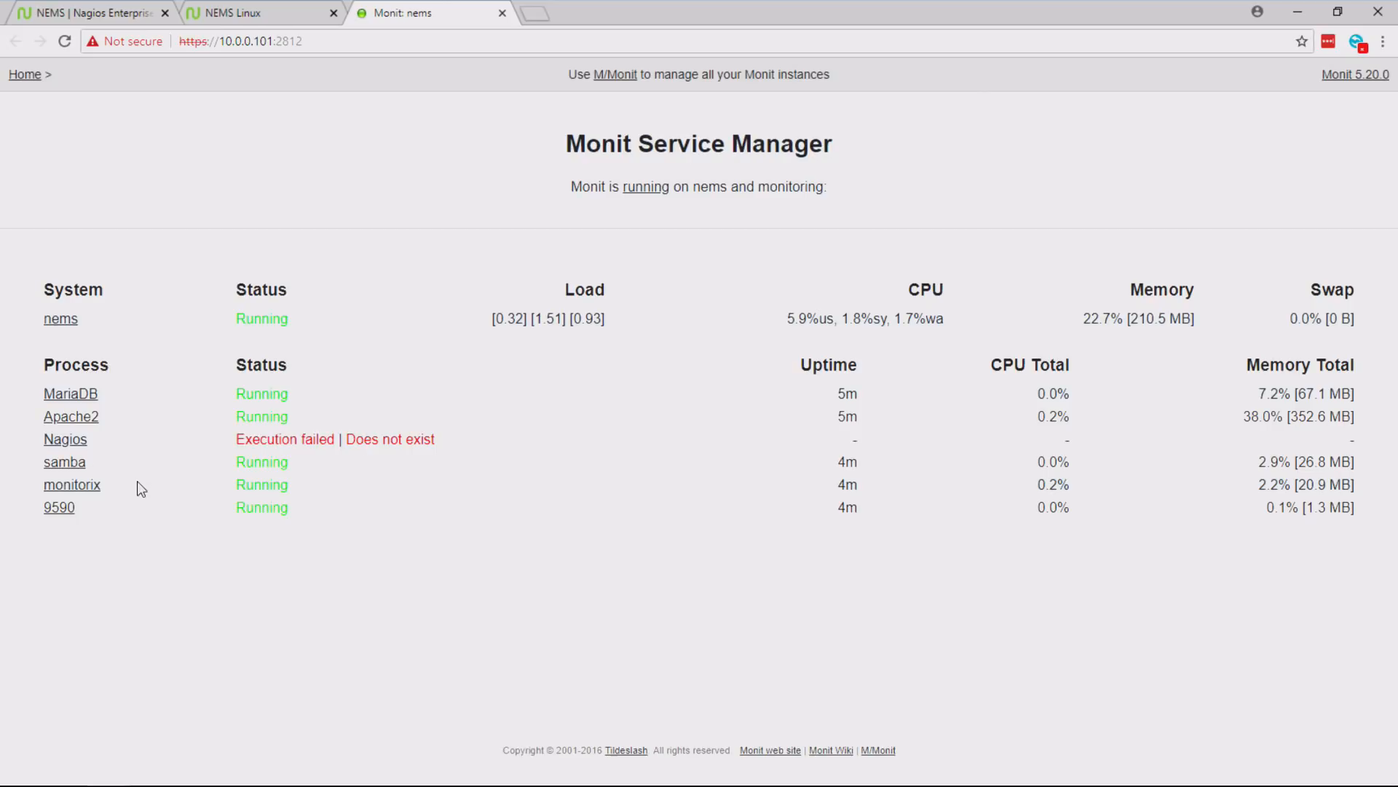
left_click_drag(141, 515, 31, 515)
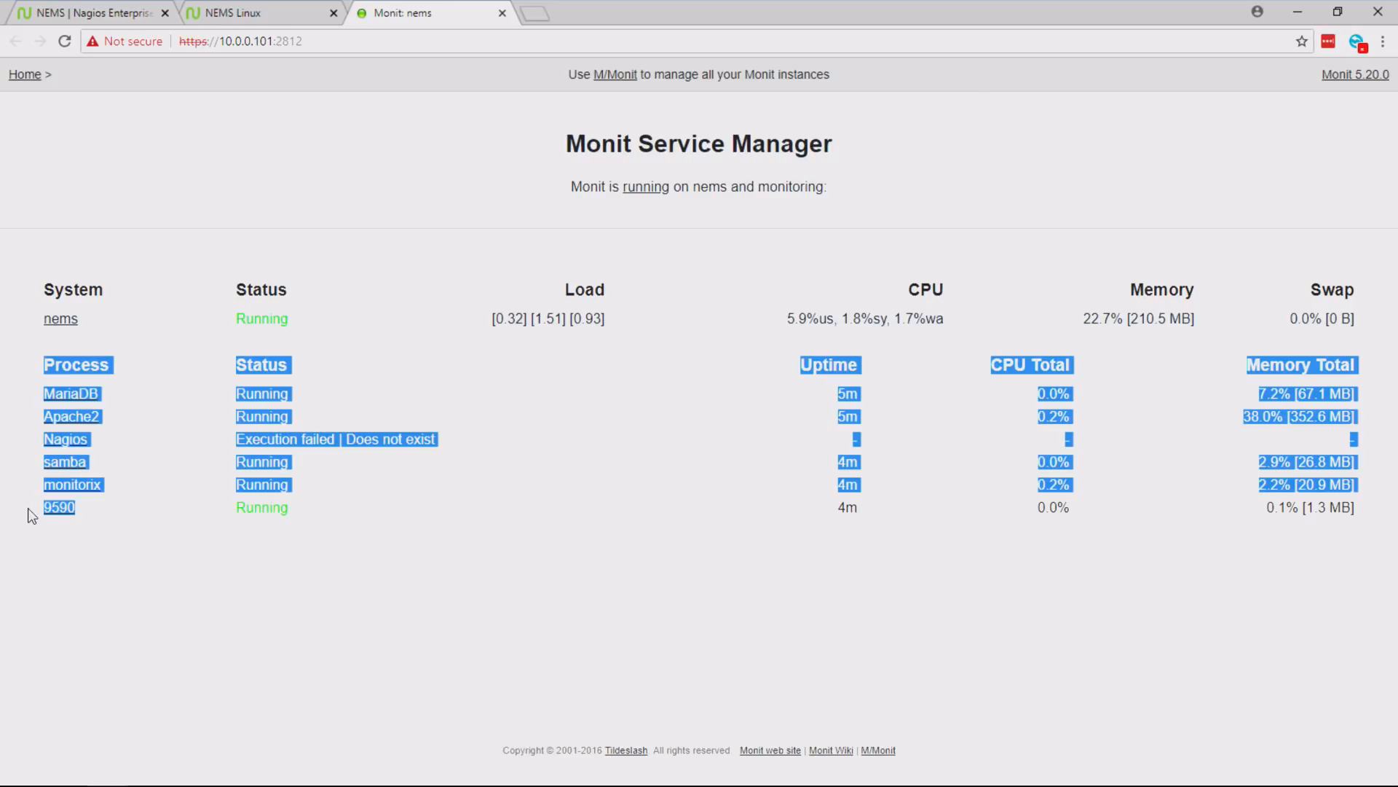
left_click(99, 515)
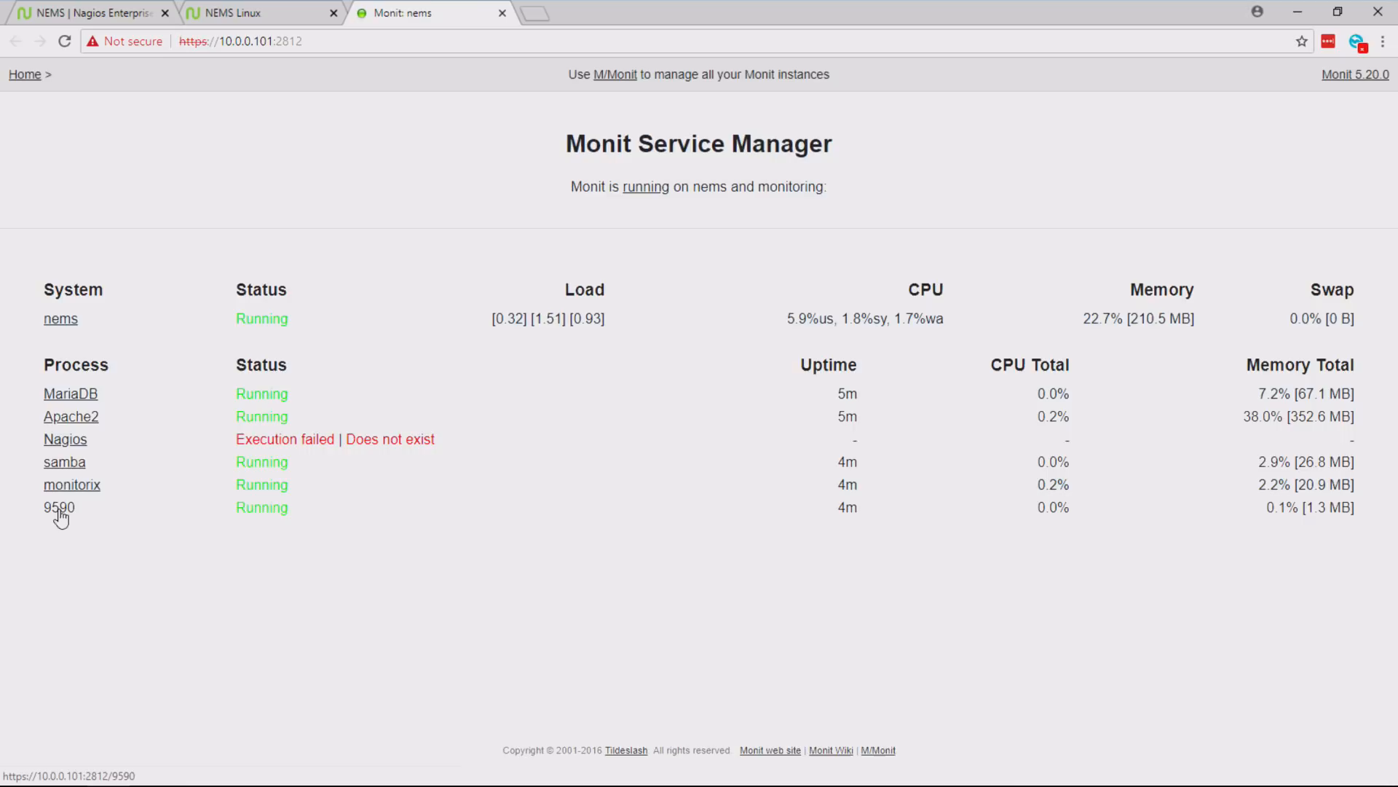
left_click_drag(134, 435, 42, 439)
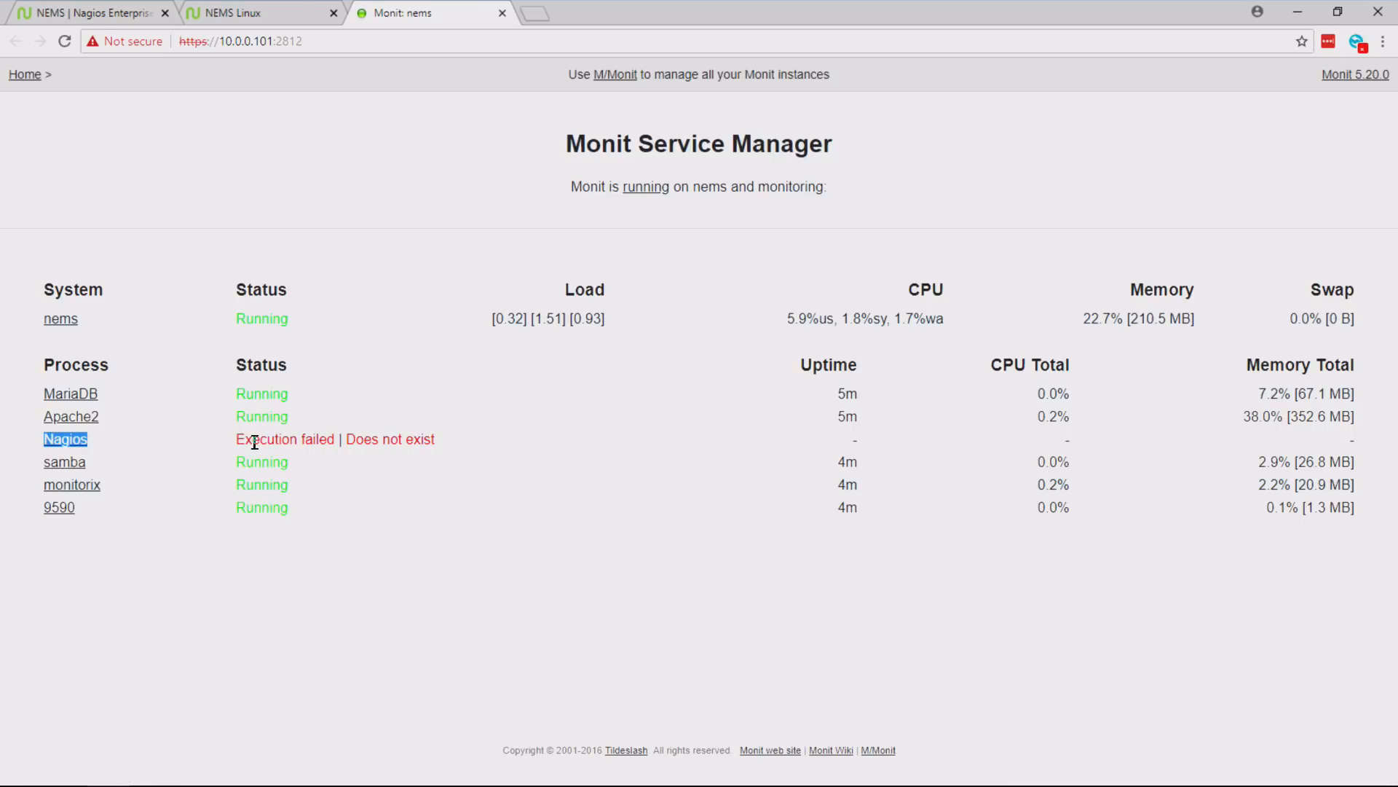
left_click_drag(229, 440, 439, 442)
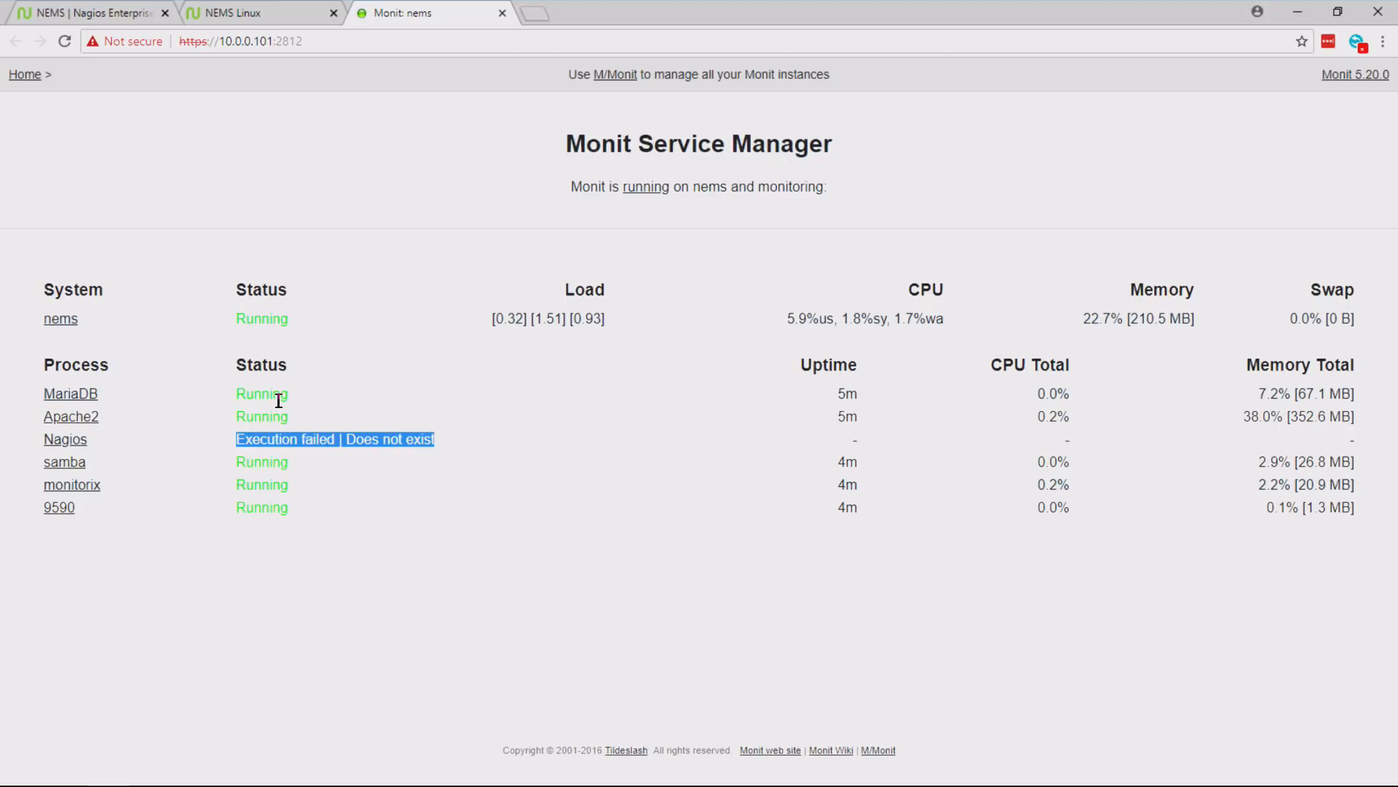
- Review the Apache2 process status page down to its service controls, and return to Monit's home page
left_click(82, 417)
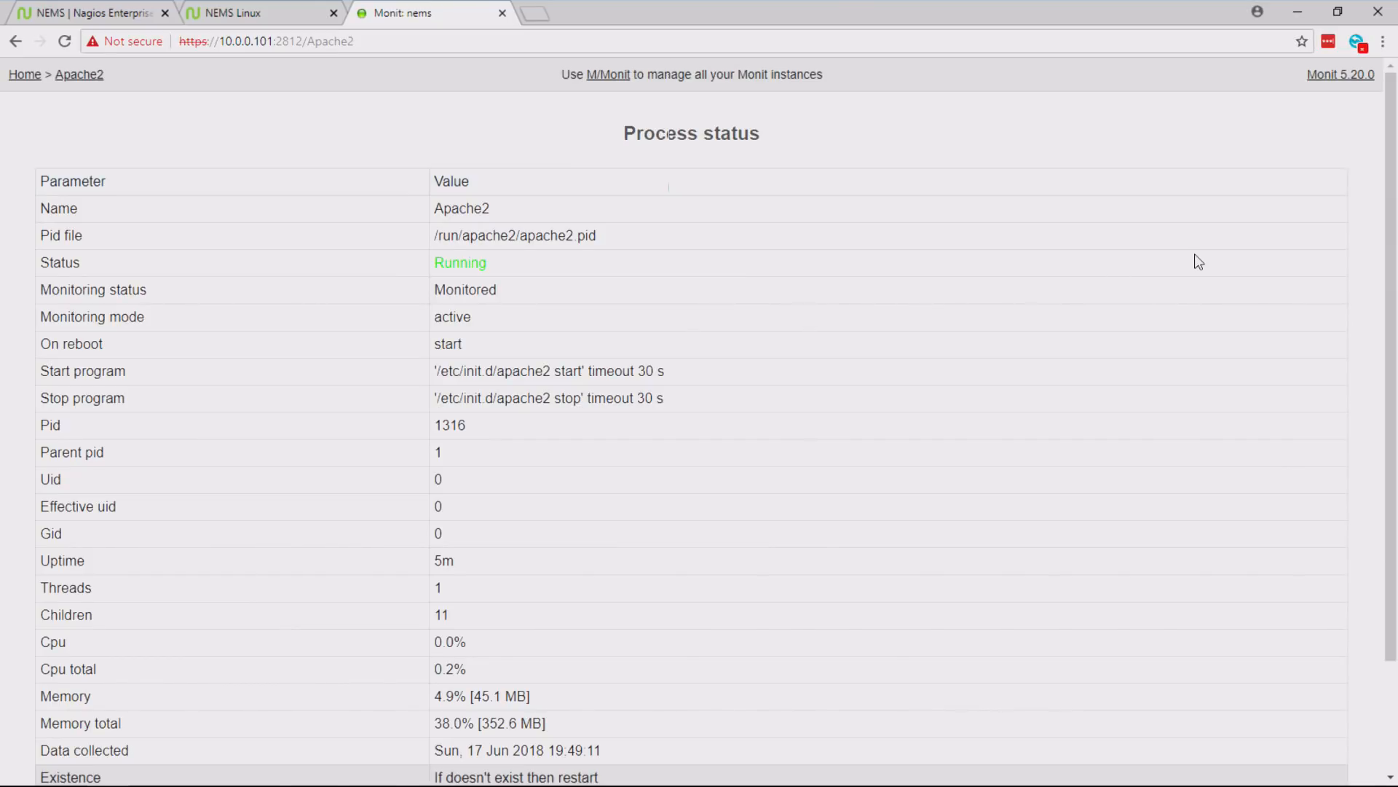
left_click_drag(1396, 132, 1394, 242)
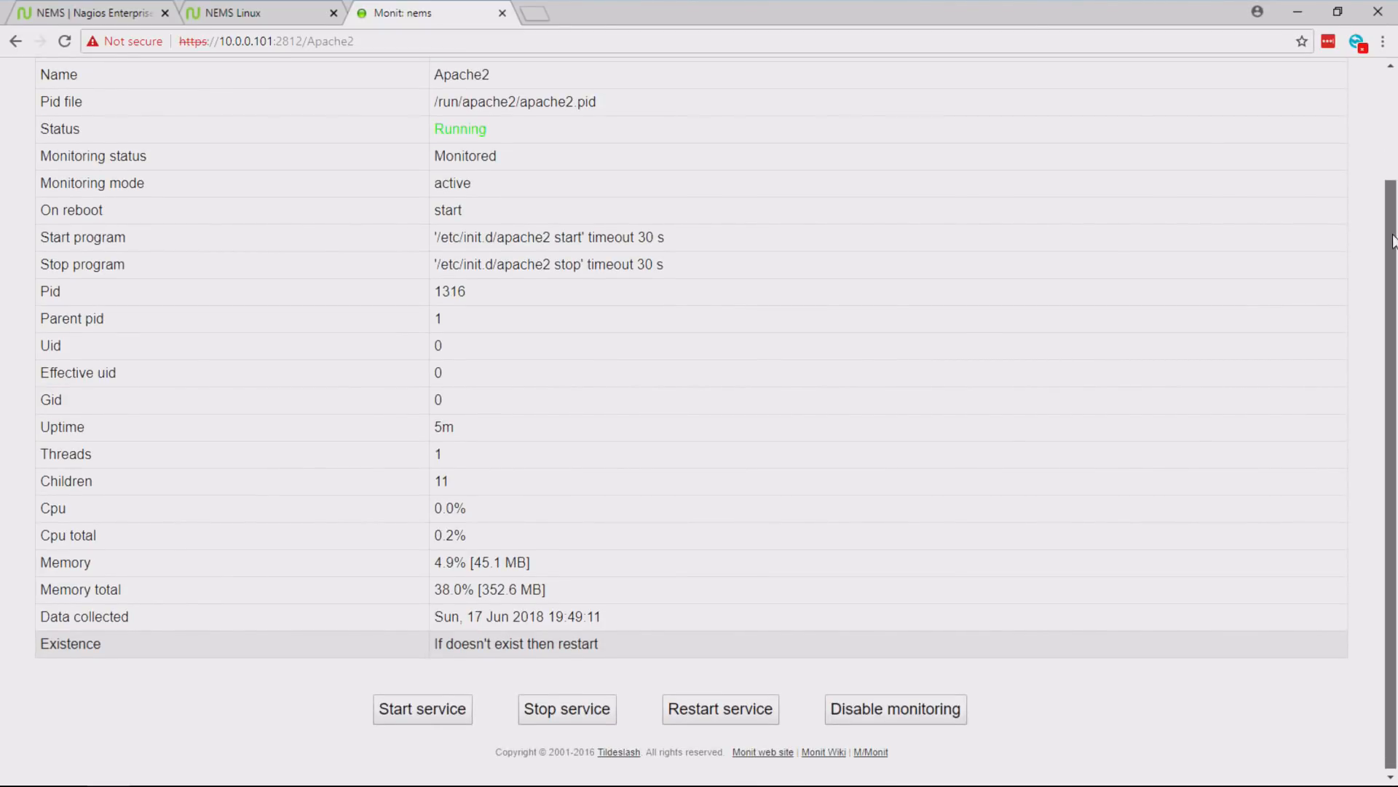
left_click_drag(1393, 236, 1393, 124)
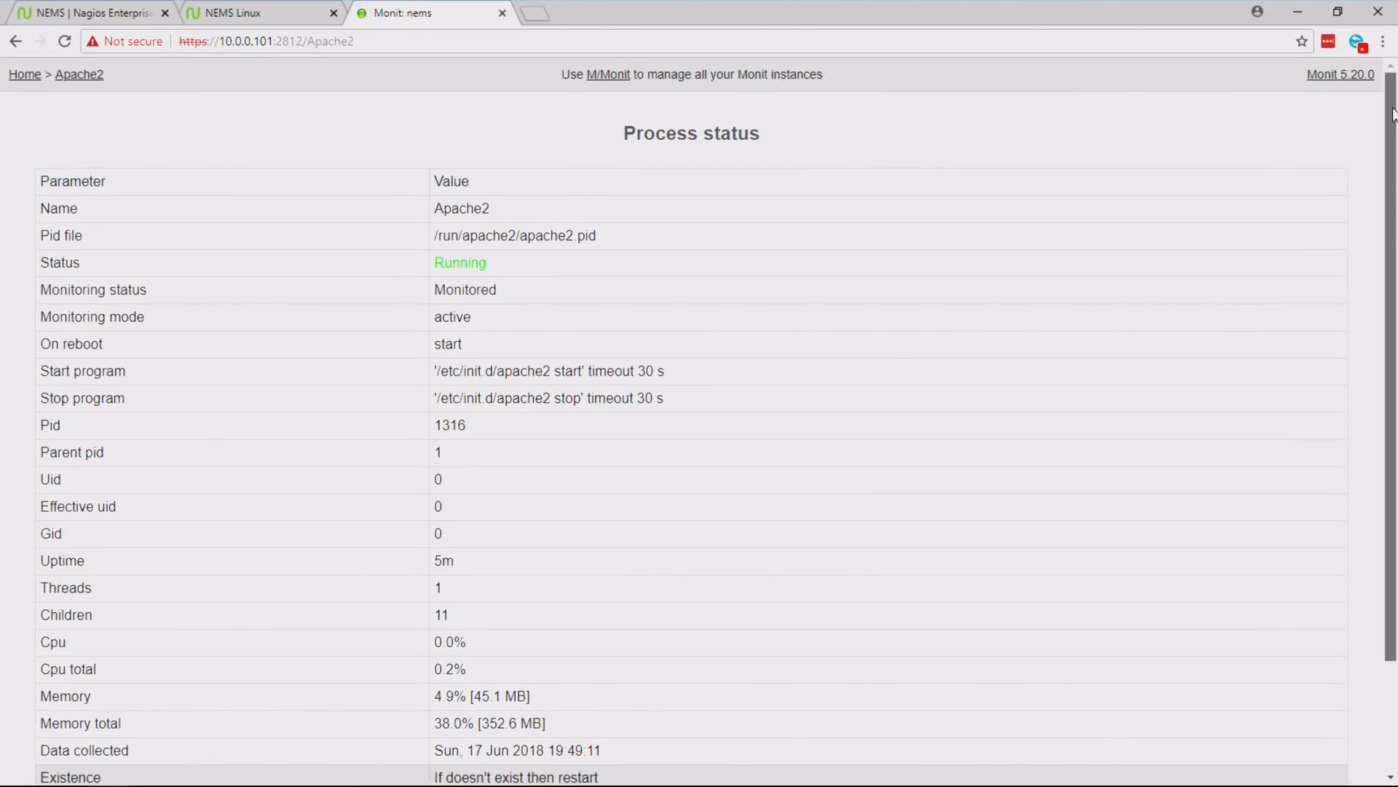
left_click(21, 76)
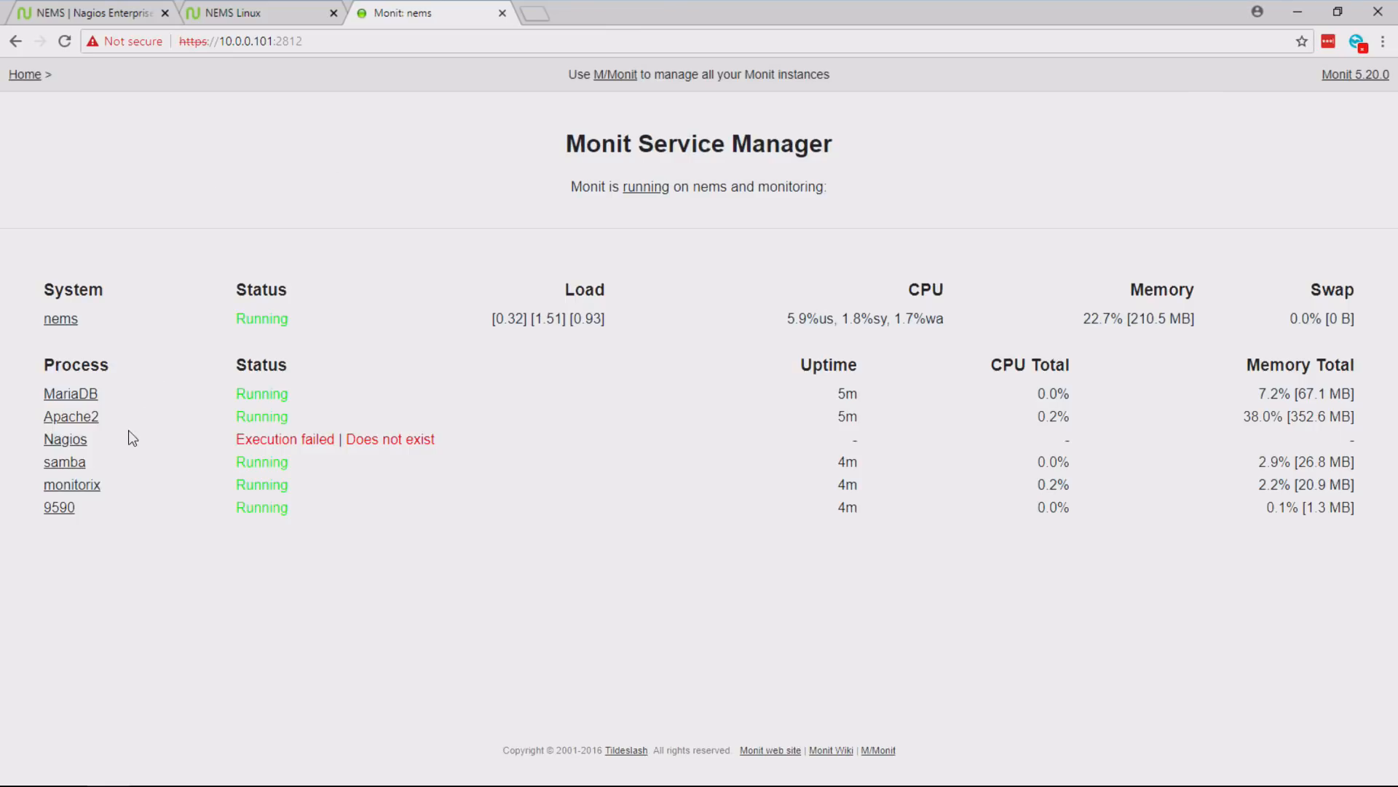
- Check the Apache2 entry and its status in Monit's process list, and close the Monit page
left_click_drag(132, 417, 35, 414)
left_click(125, 416)
double_click(279, 415)
left_click(340, 417)
left_click(501, 14)
- Open the NEMS Migrator backup service and download the local backup file
left_click(647, 98)
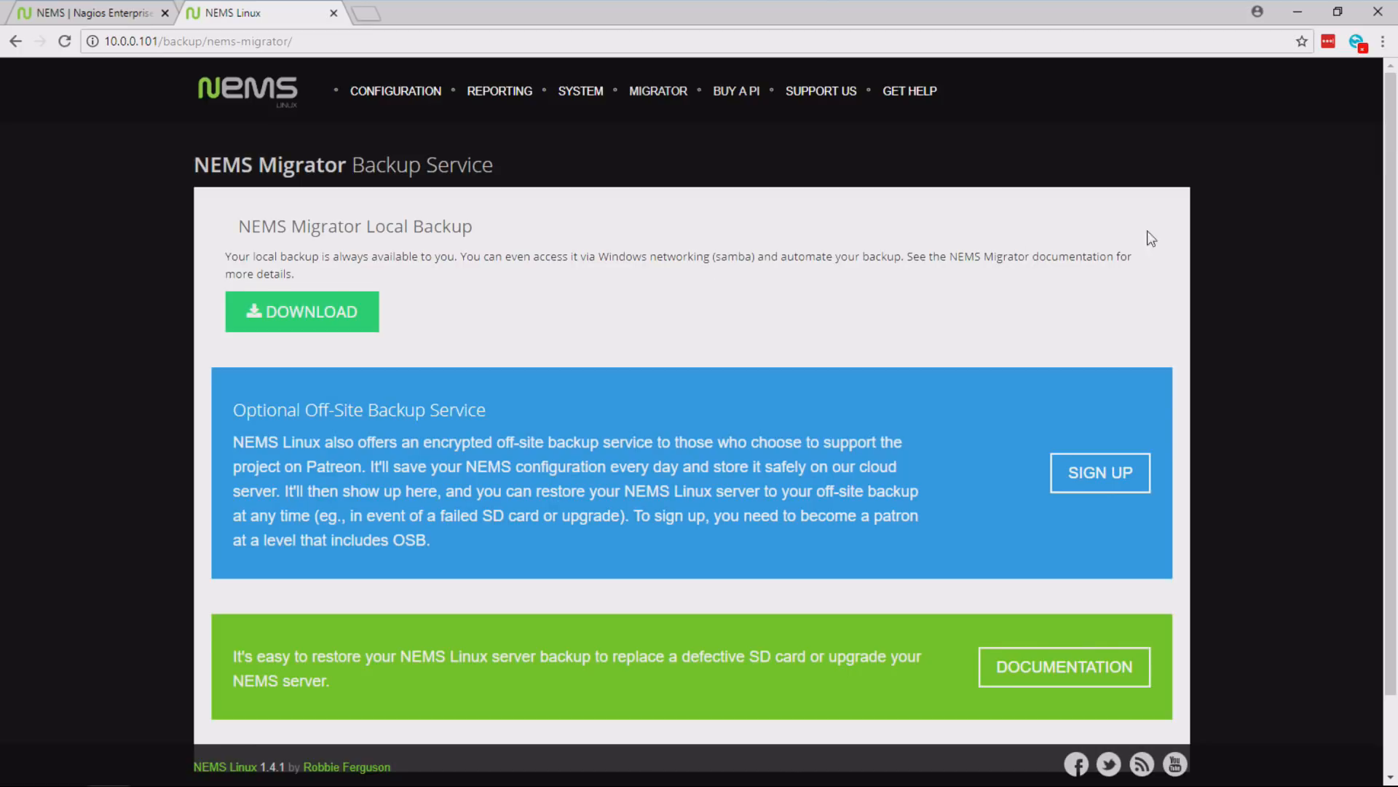
left_click(321, 312)
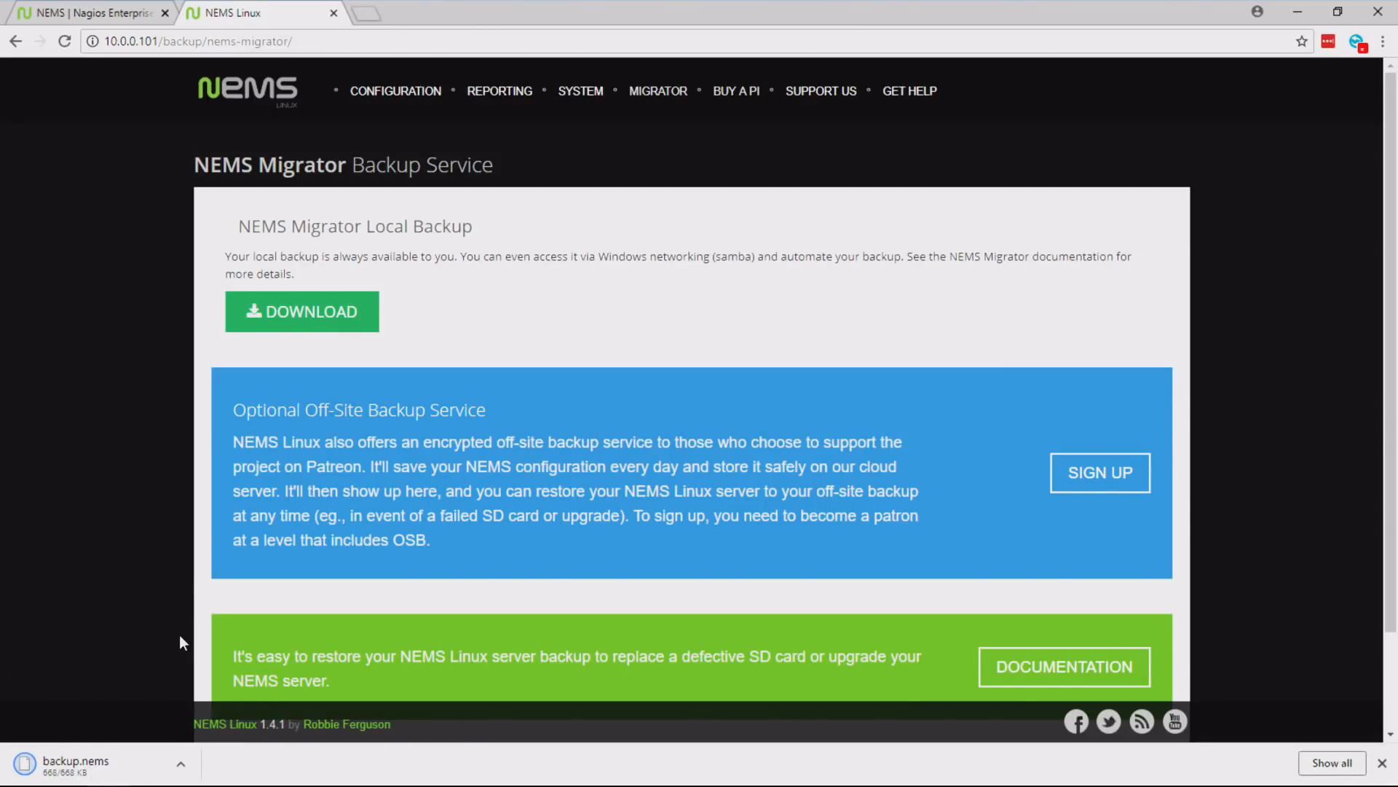
- Switch to File Explorer and browse to the network location \\nems.local
mouse_move(105, 785)
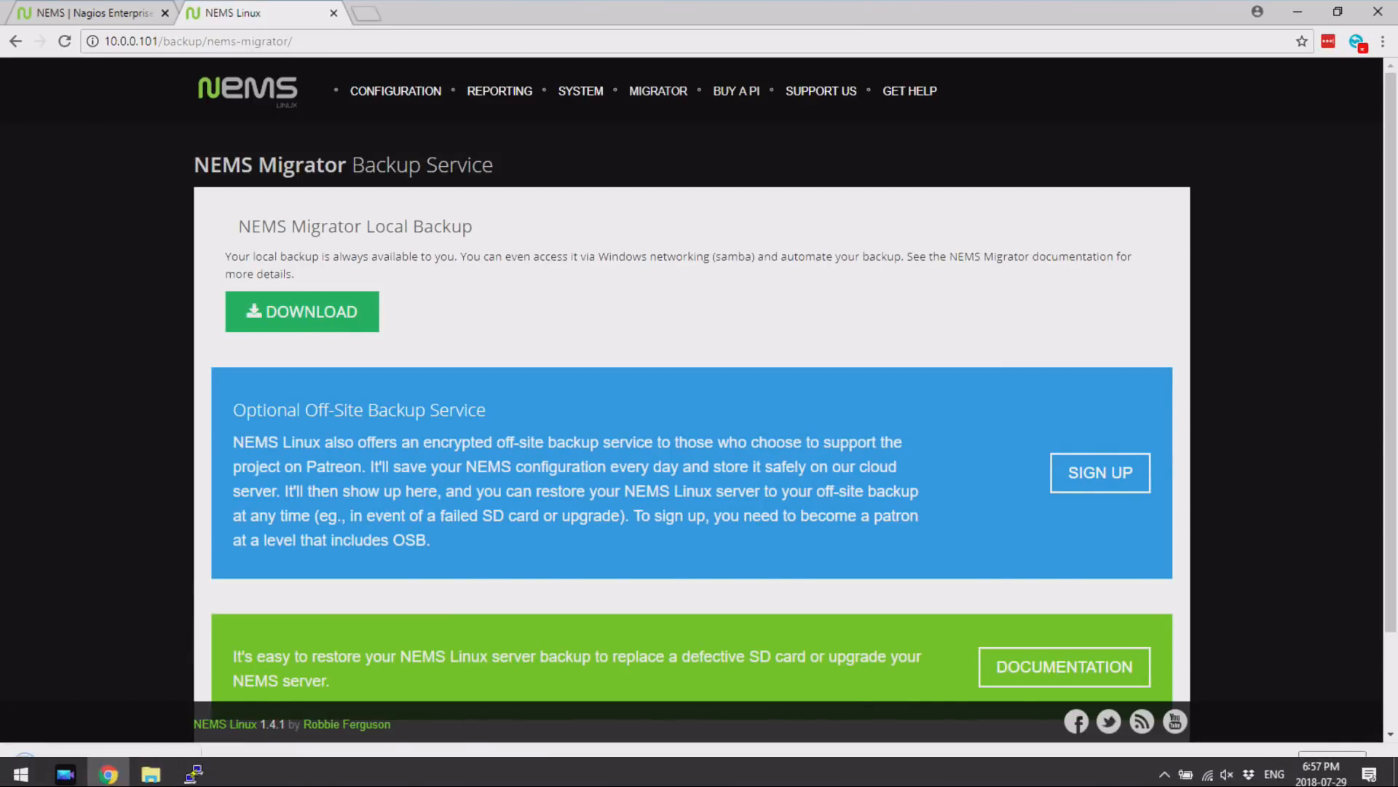
left_click(151, 770)
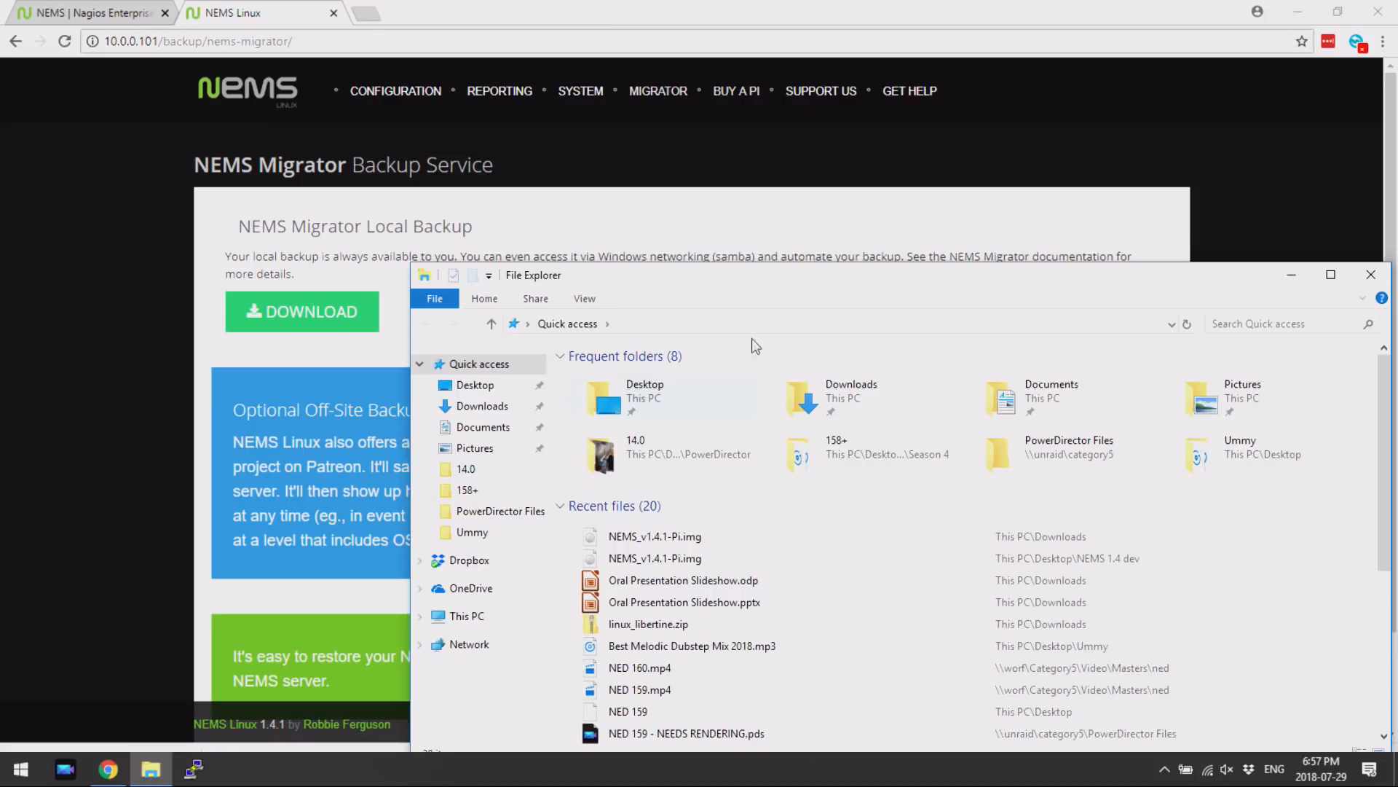
left_click(823, 324)
type("\\\\")
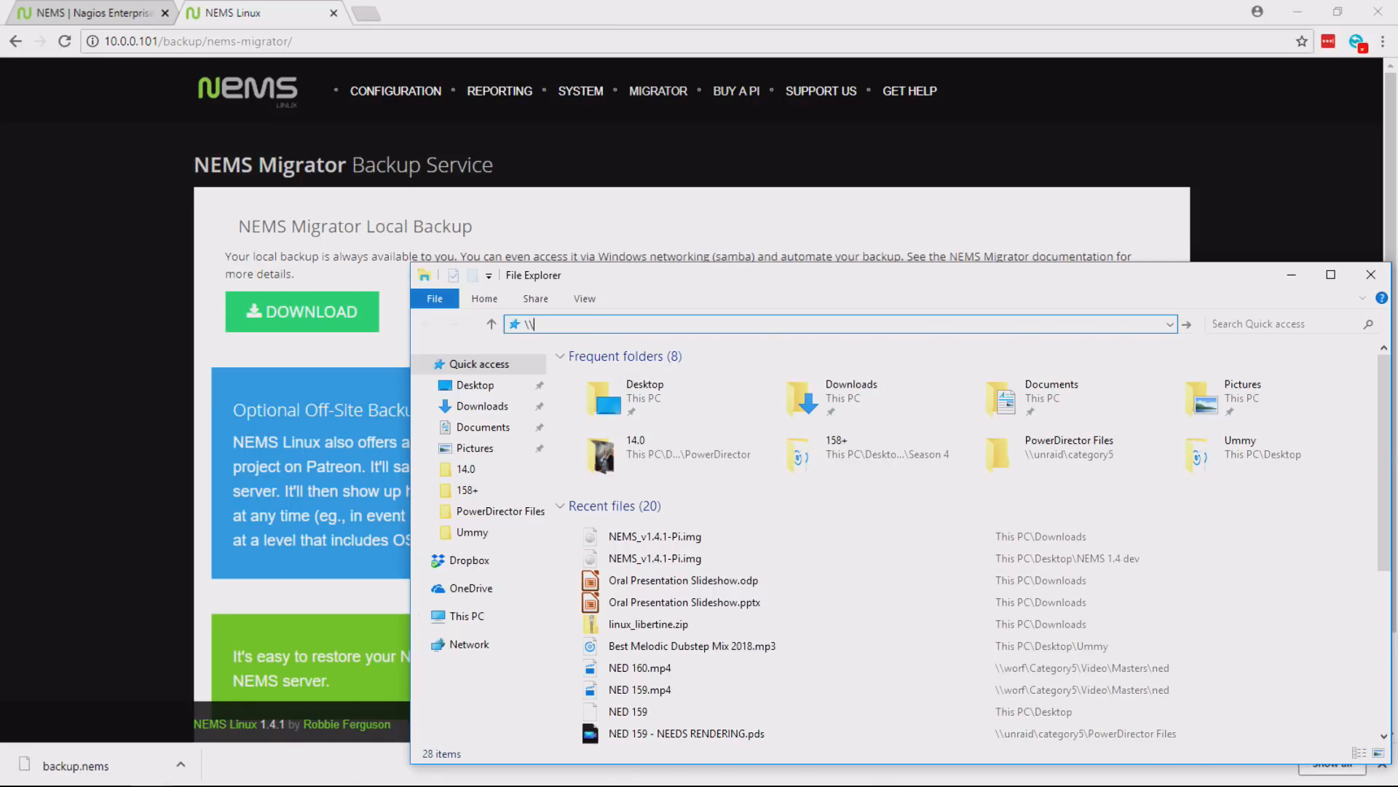
type("nems.local")
key("Return")
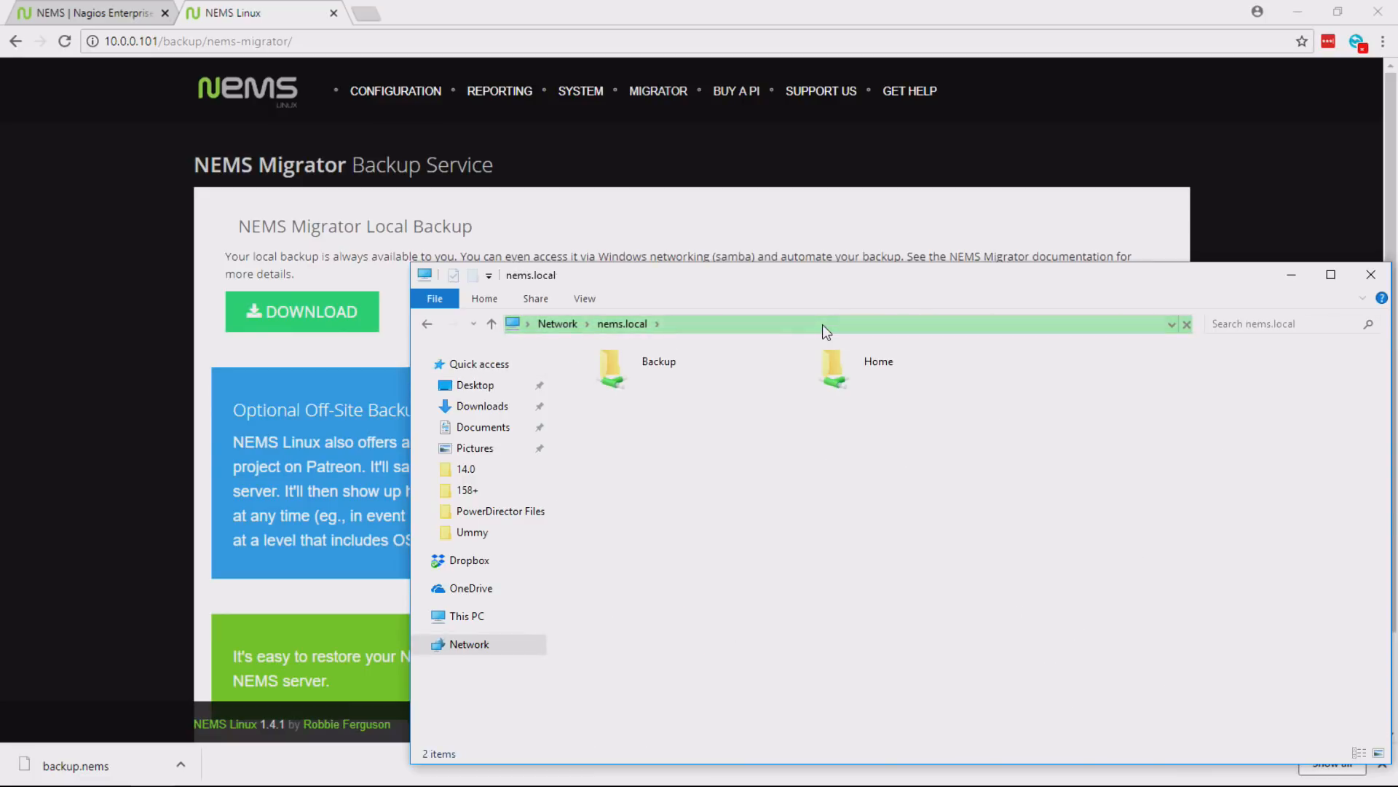
- Open the Backup share on nems.local, authenticating with the NEMS username and account password
double_click(661, 361)
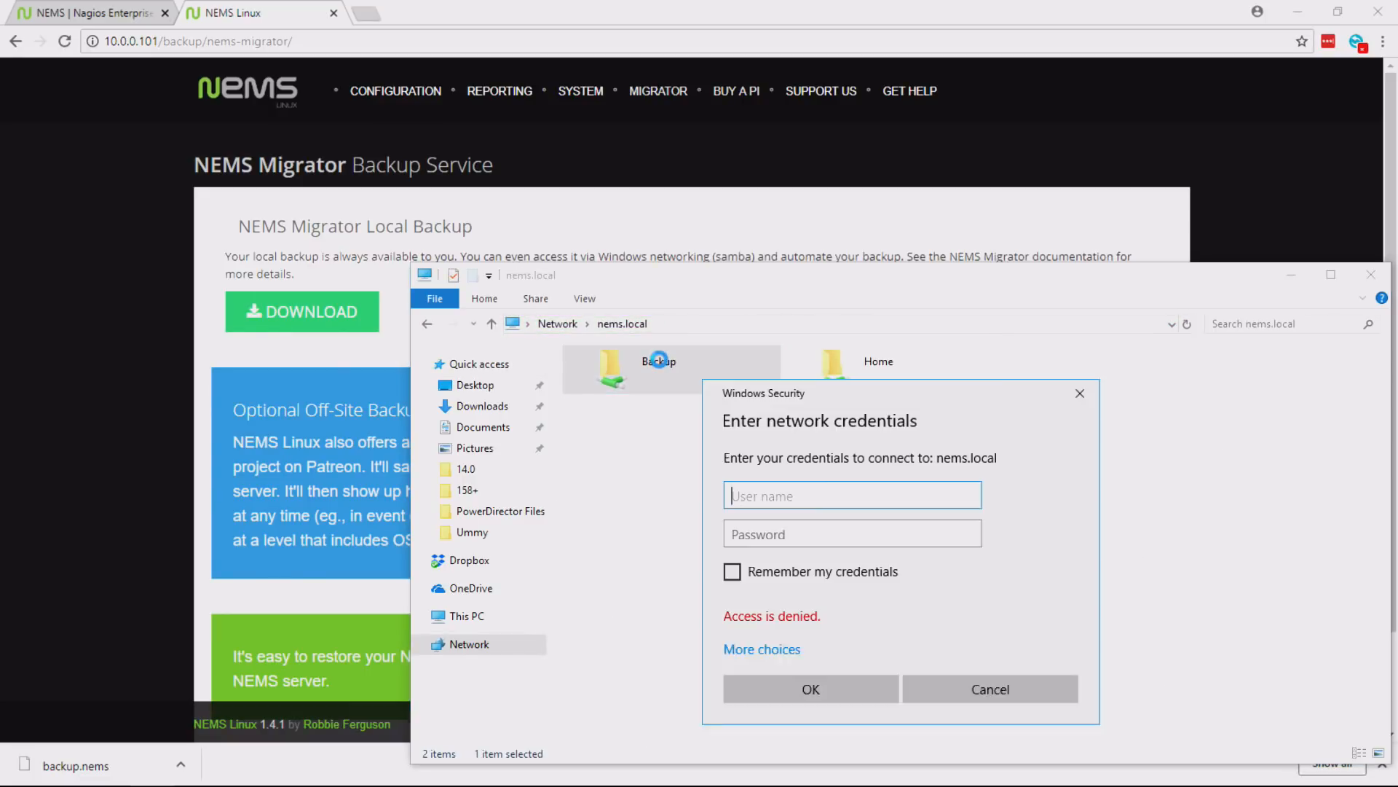
type("robbief")
key("Tab")
type("nems")
key("Return")
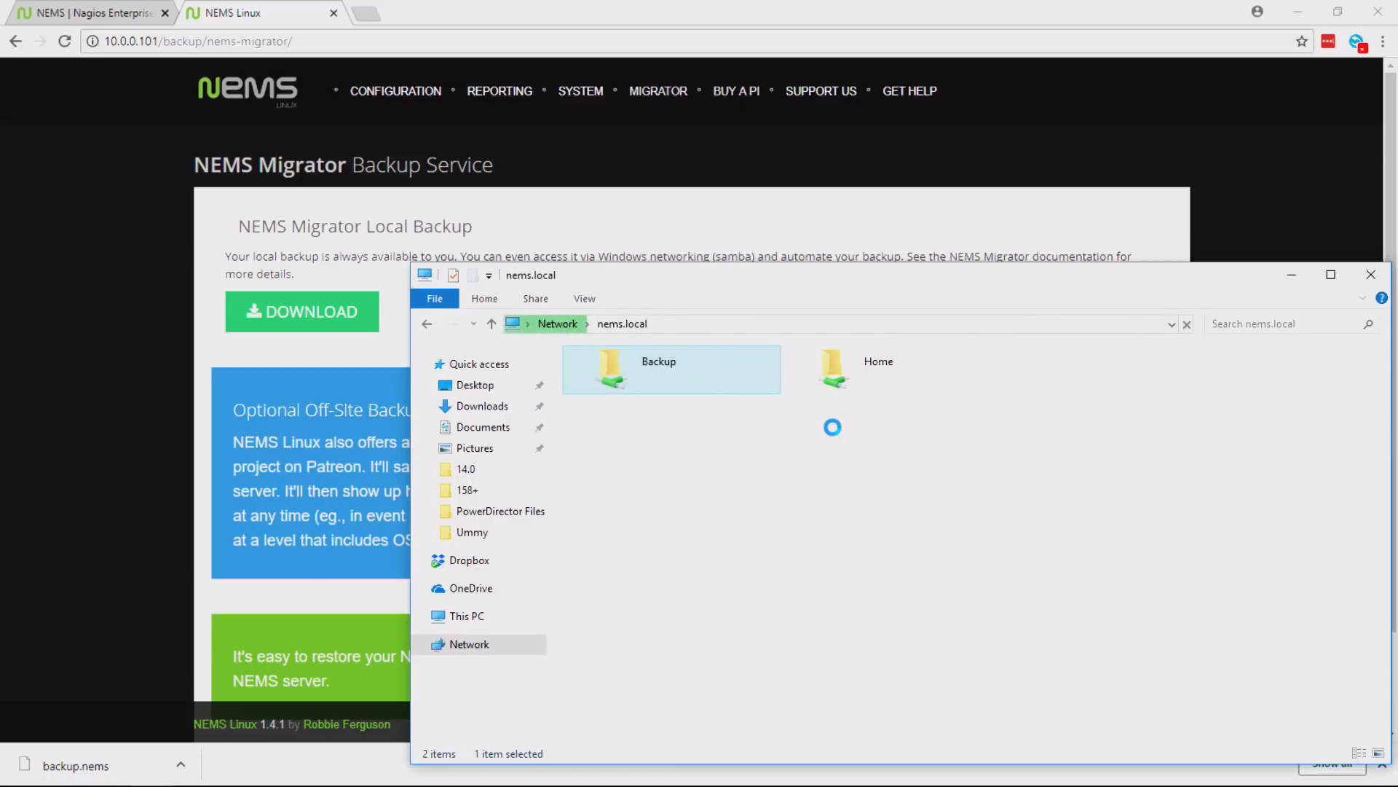
- Select backup.nems in the Backup share, look inside the Home share on nems.local, and close File Explorer
left_click(632, 378)
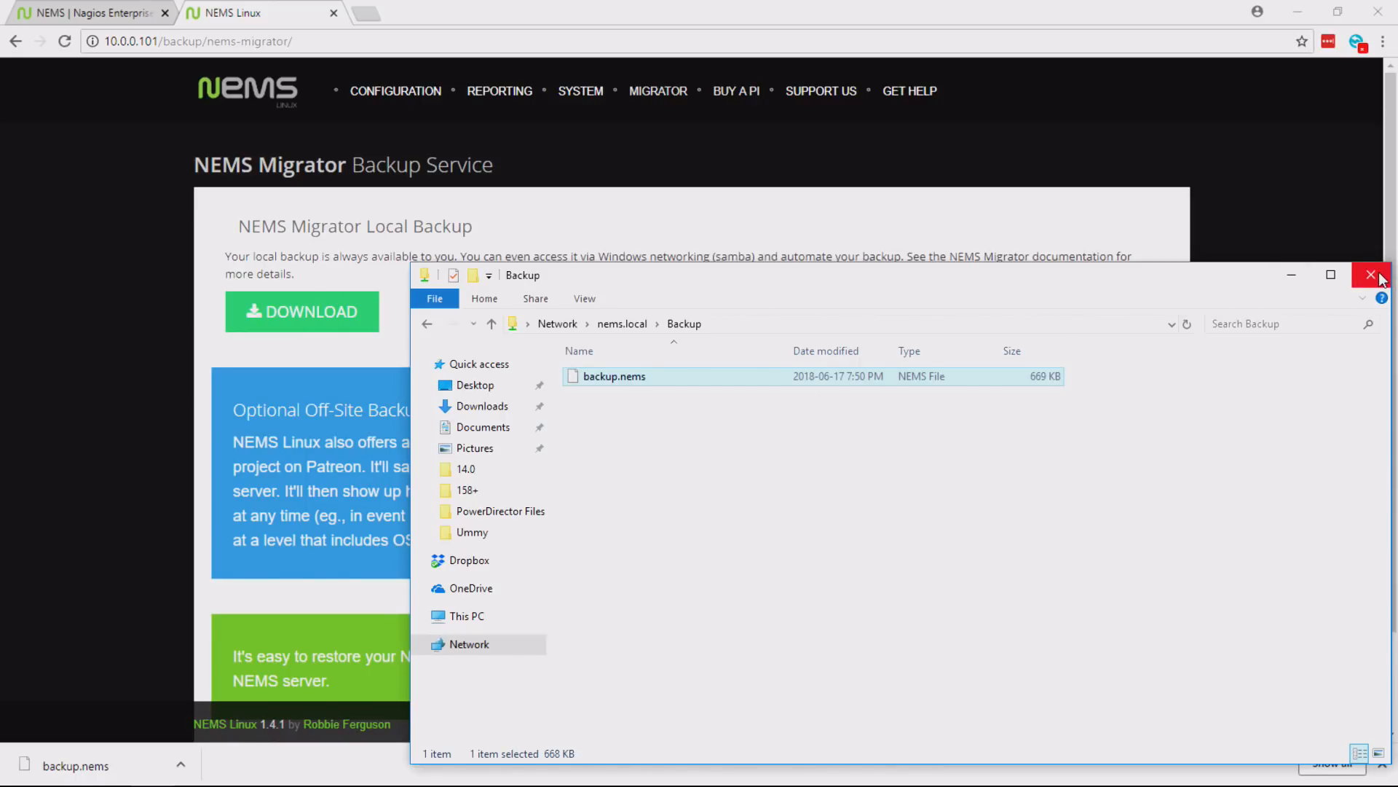
left_click(635, 325)
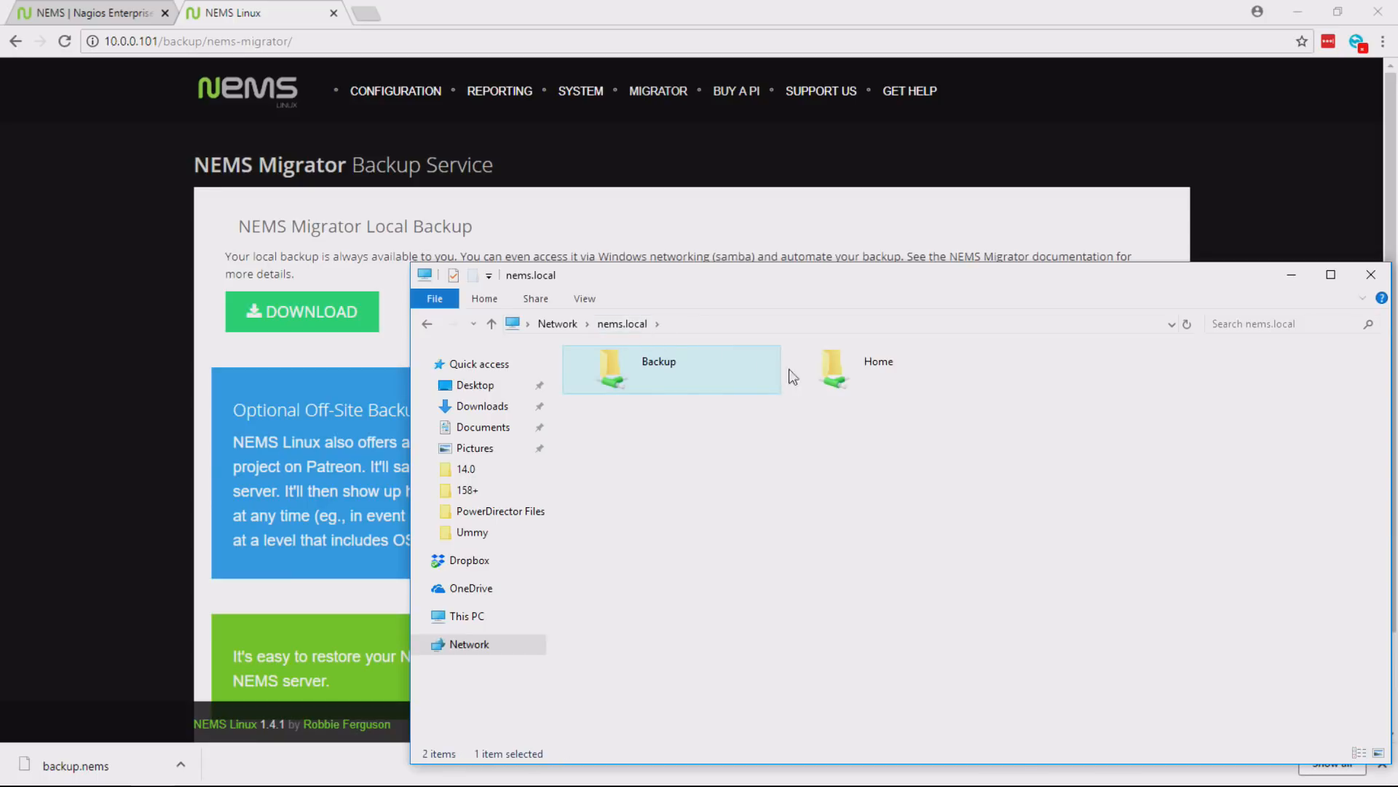
double_click(865, 361)
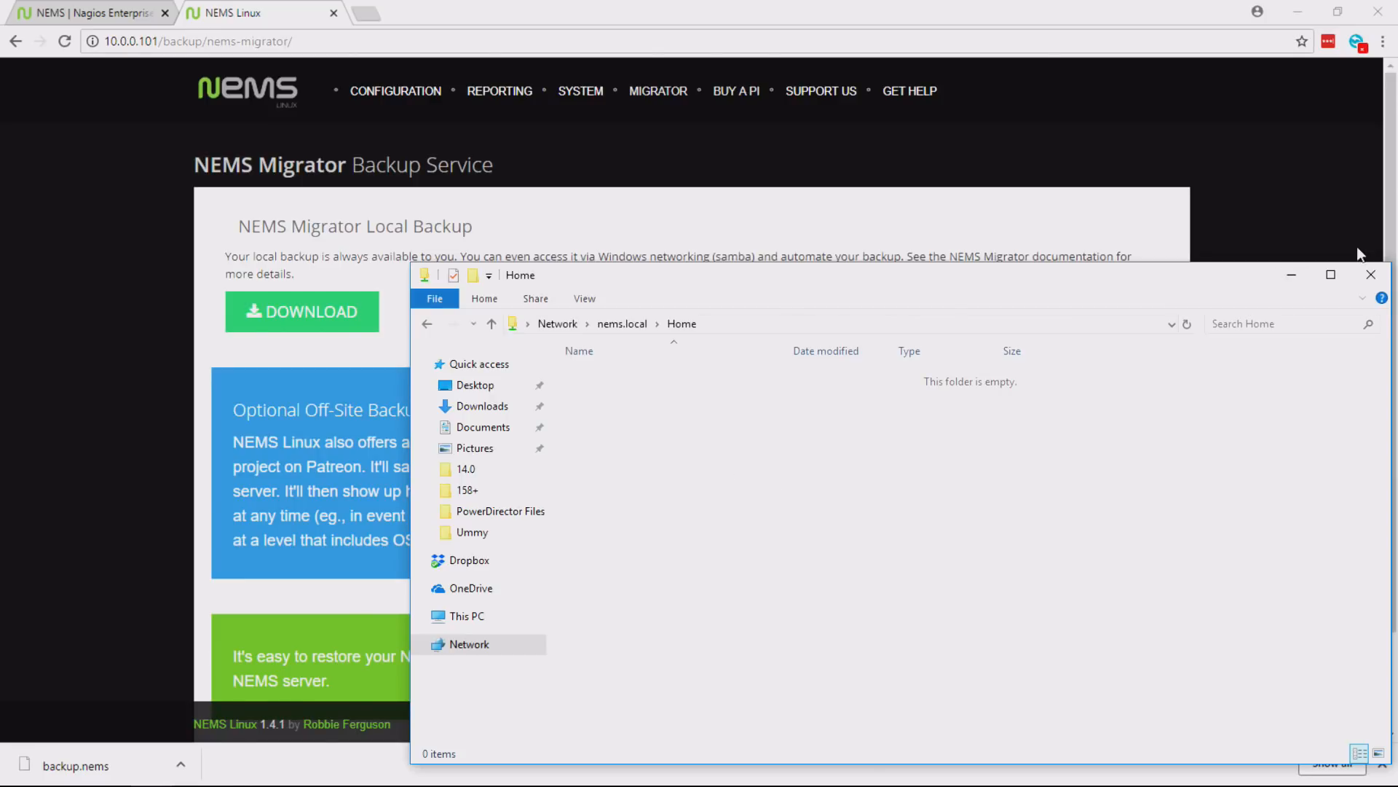
left_click(1371, 273)
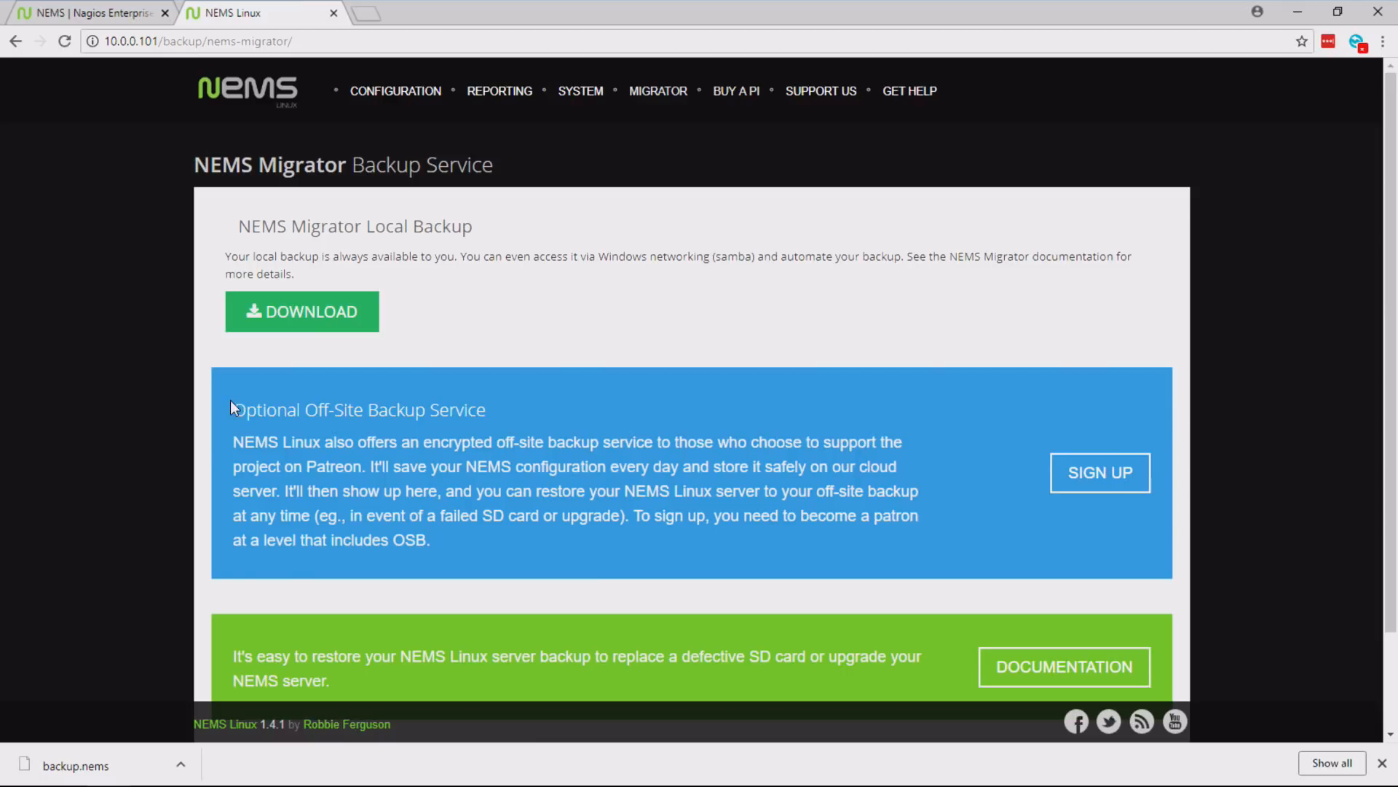
- Read the Optional Off-Site Backup Service section on the NEMS Migrator page
left_click_drag(230, 399, 583, 379)
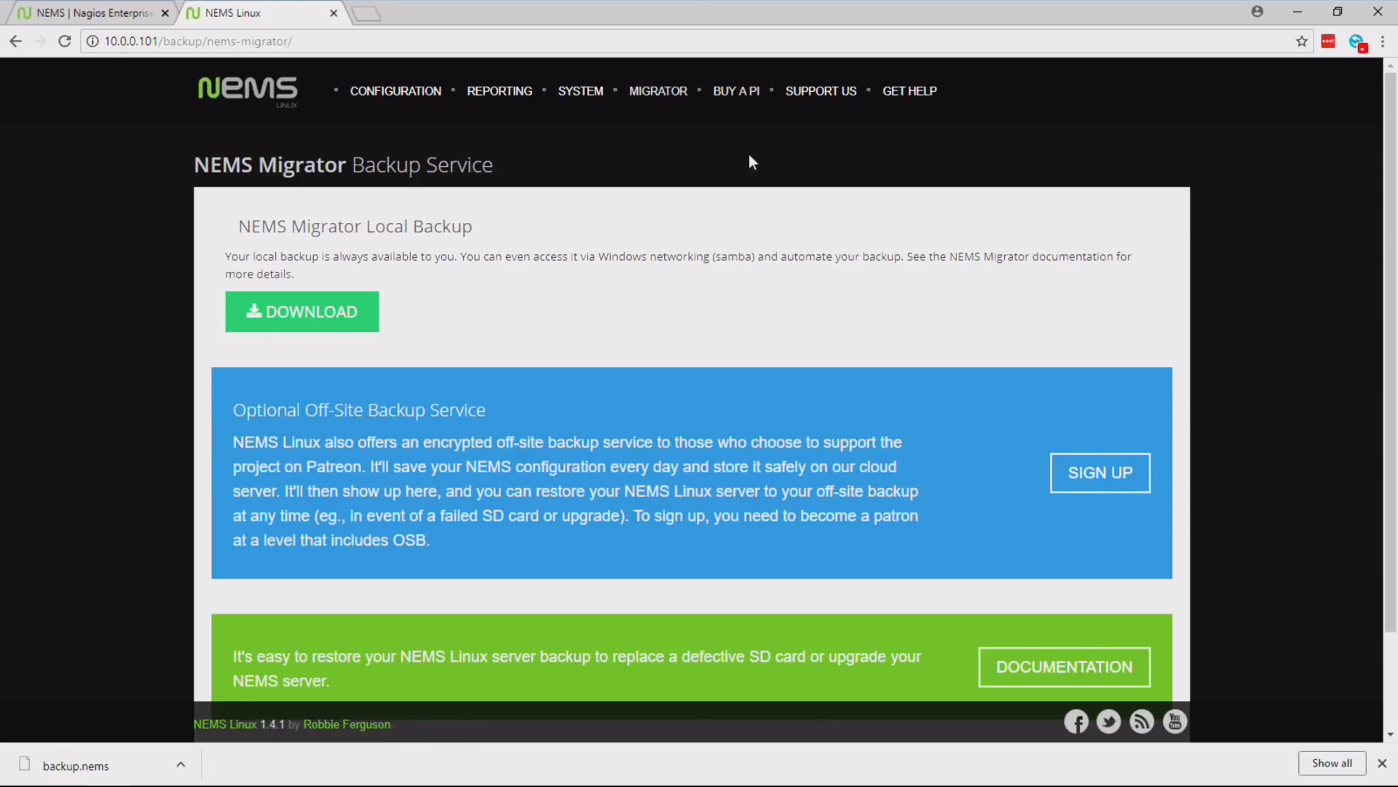
- View the Buy a Pi page, close it, and look over the Support Us options of the NEMS dashboard
left_click(738, 90)
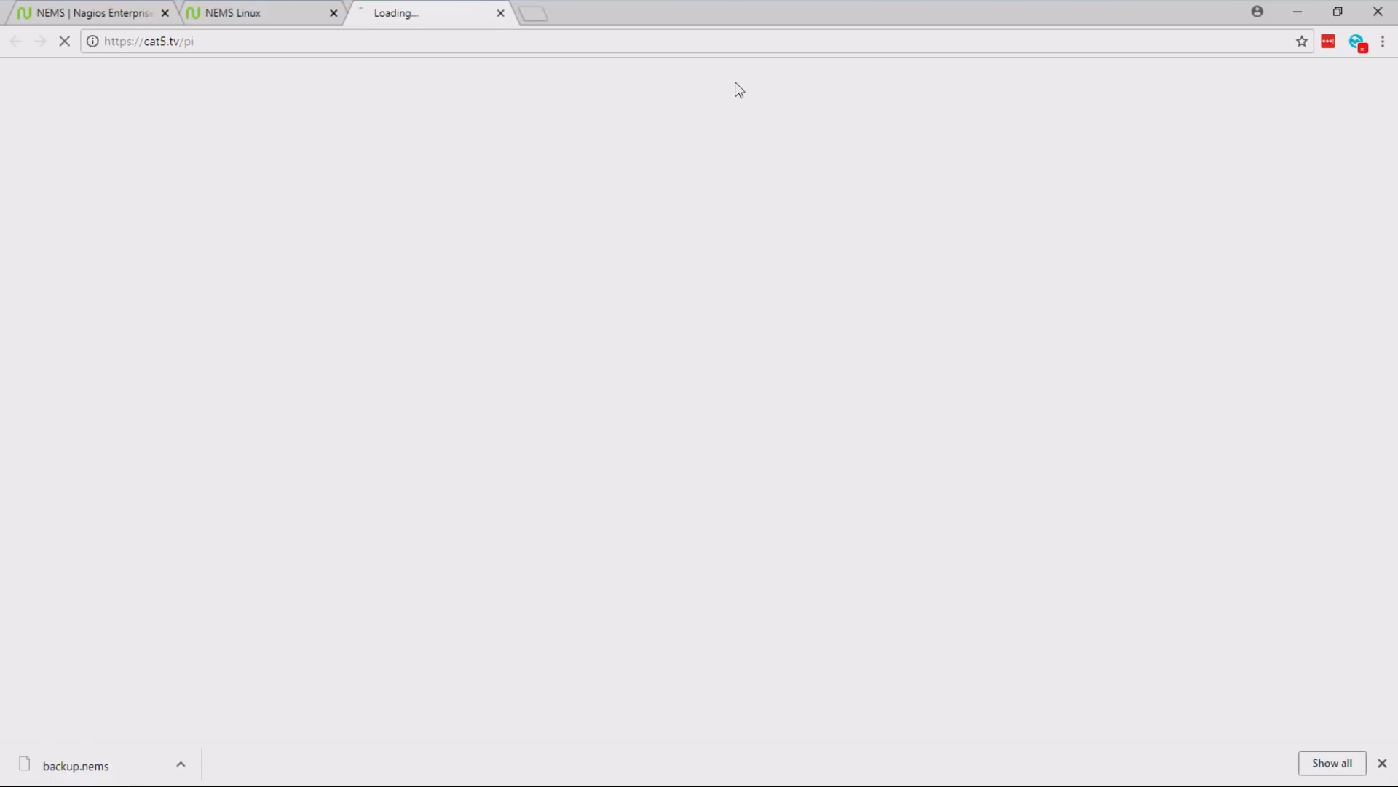
left_click(503, 13)
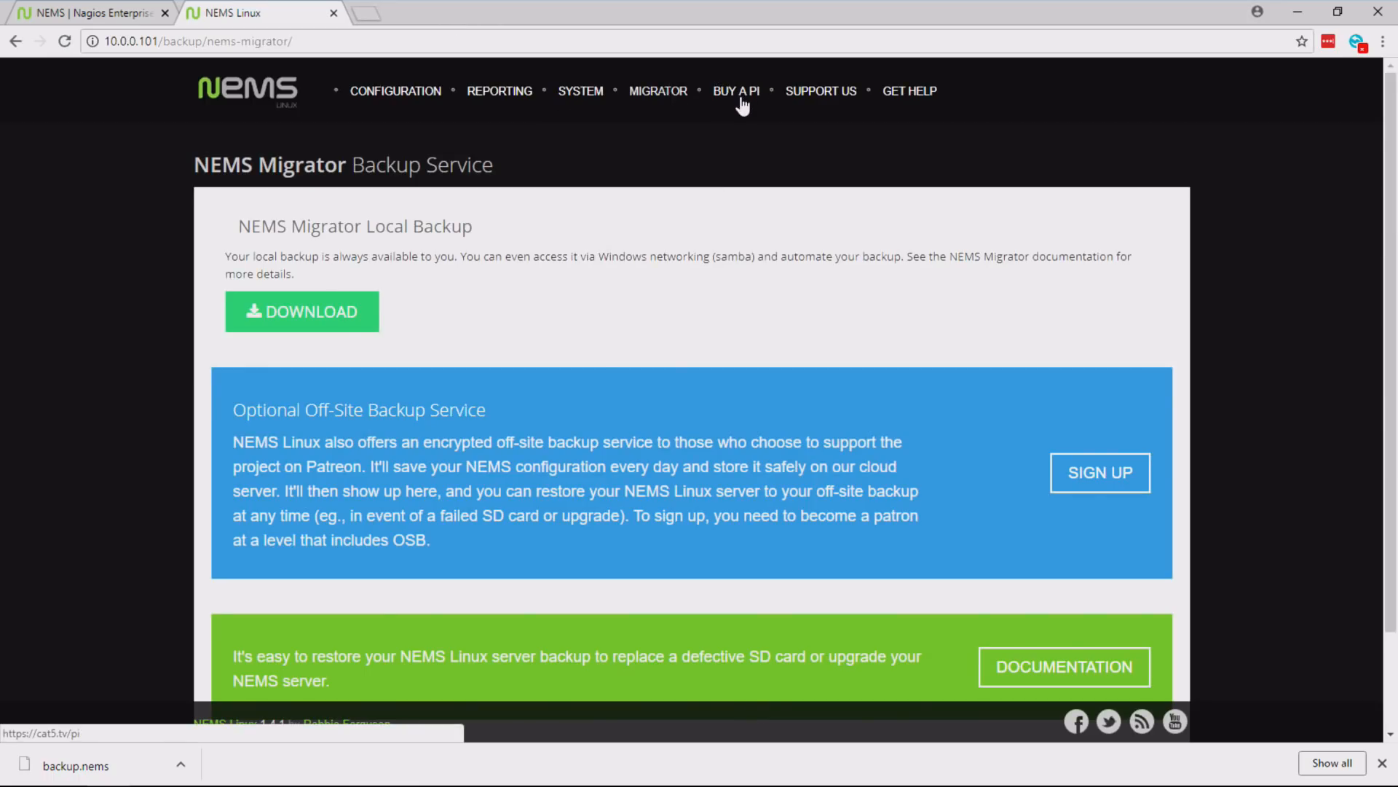
mouse_move(834, 93)
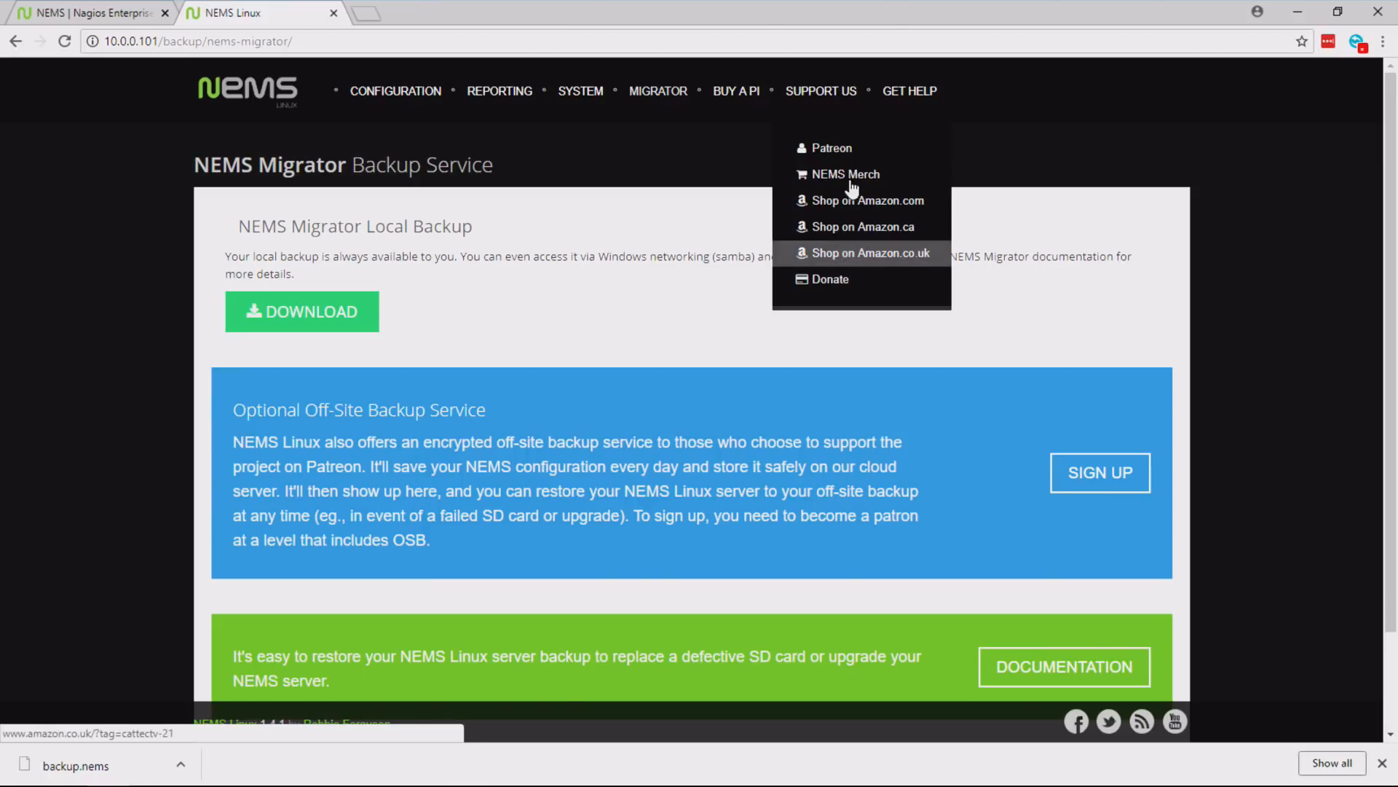
mouse_move(908, 116)
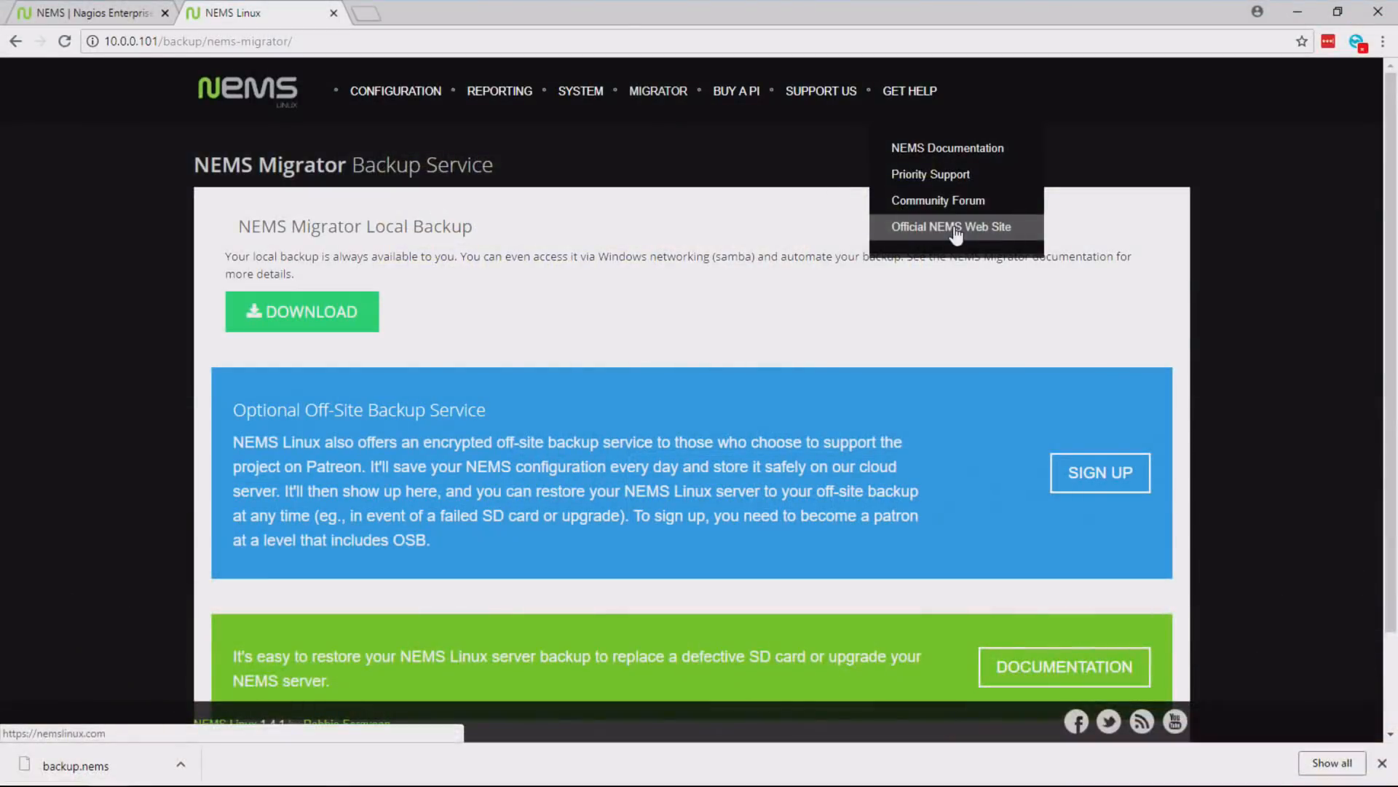
- Open the NEMS System Settings Tool and enter the personal encryption/decryption password for NEMS Migrator
mouse_move(400, 102)
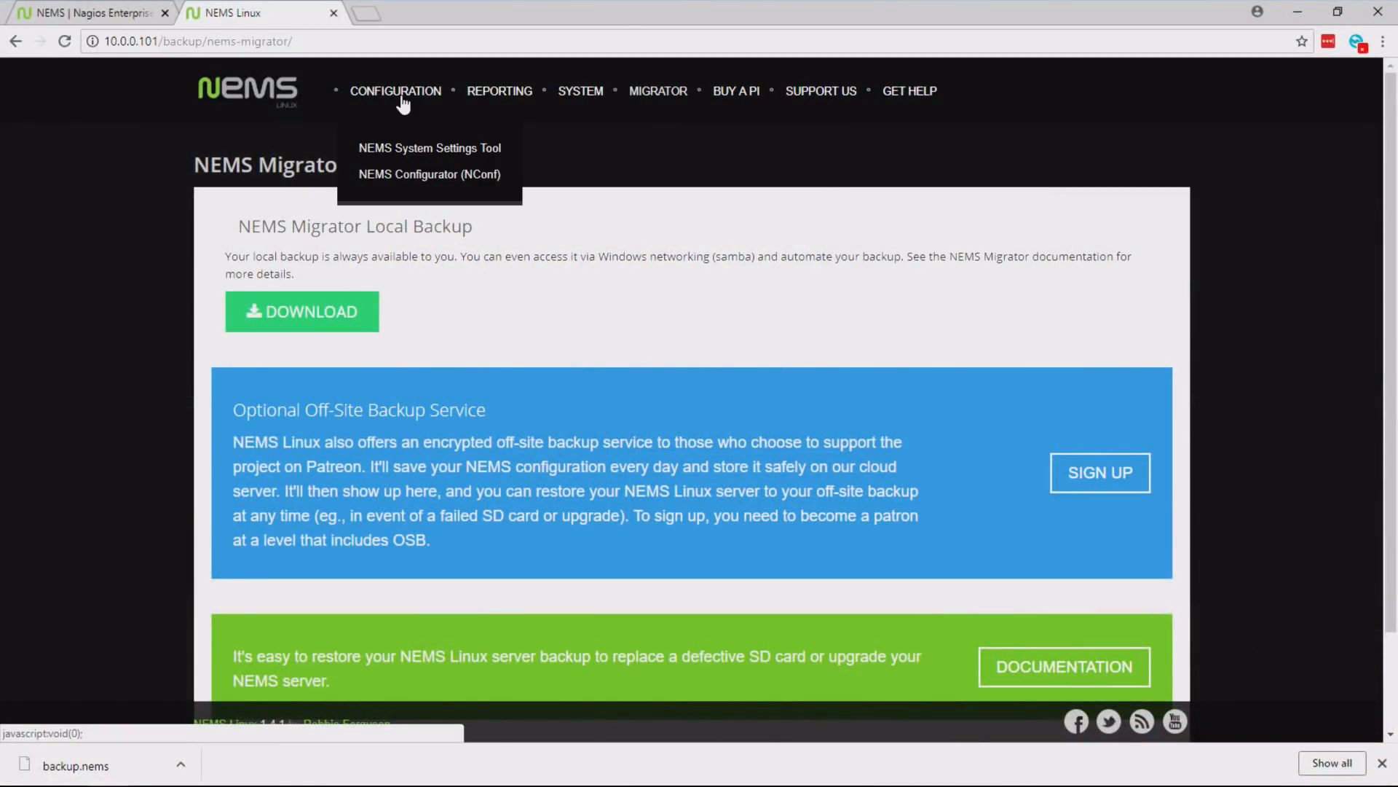
left_click(507, 149)
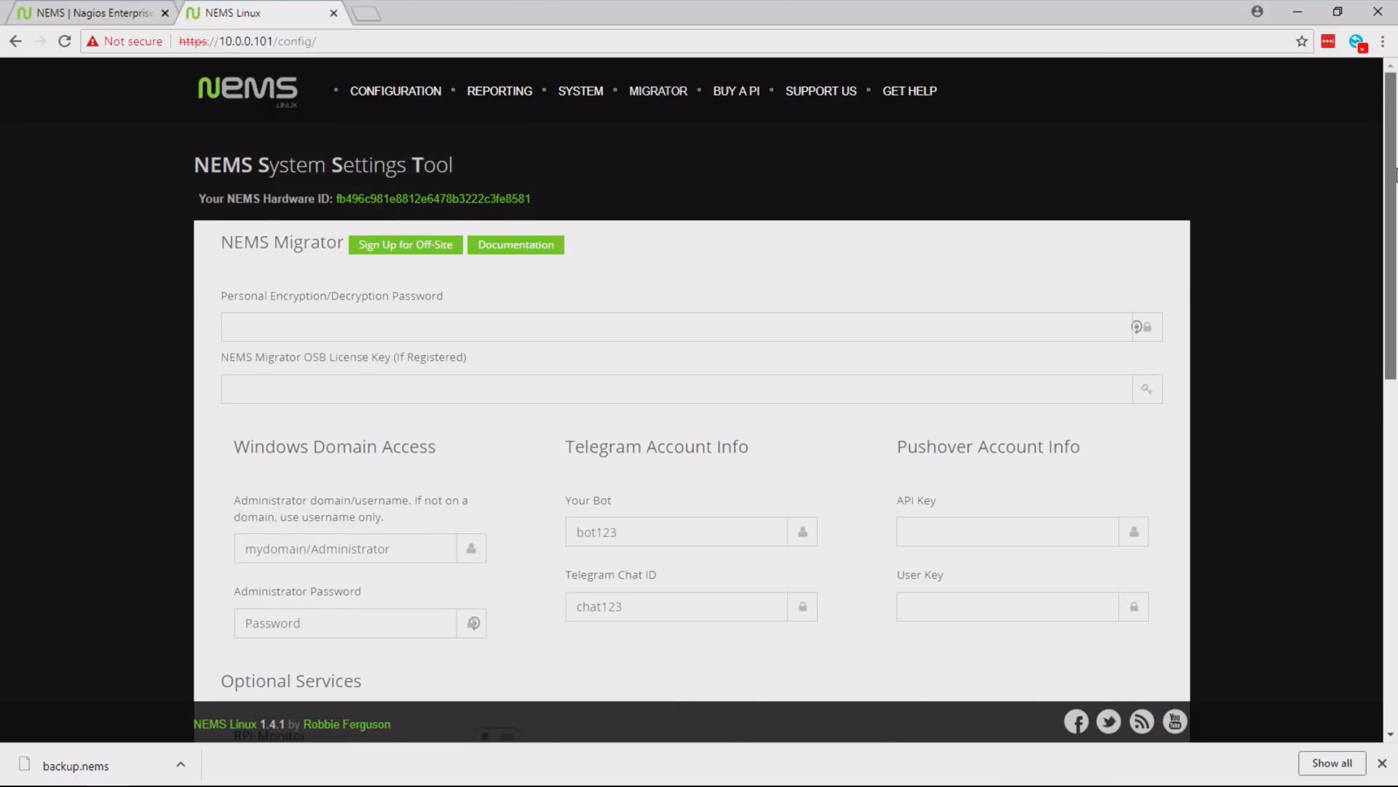
scroll(508, 243, "down", 2)
left_click(373, 210)
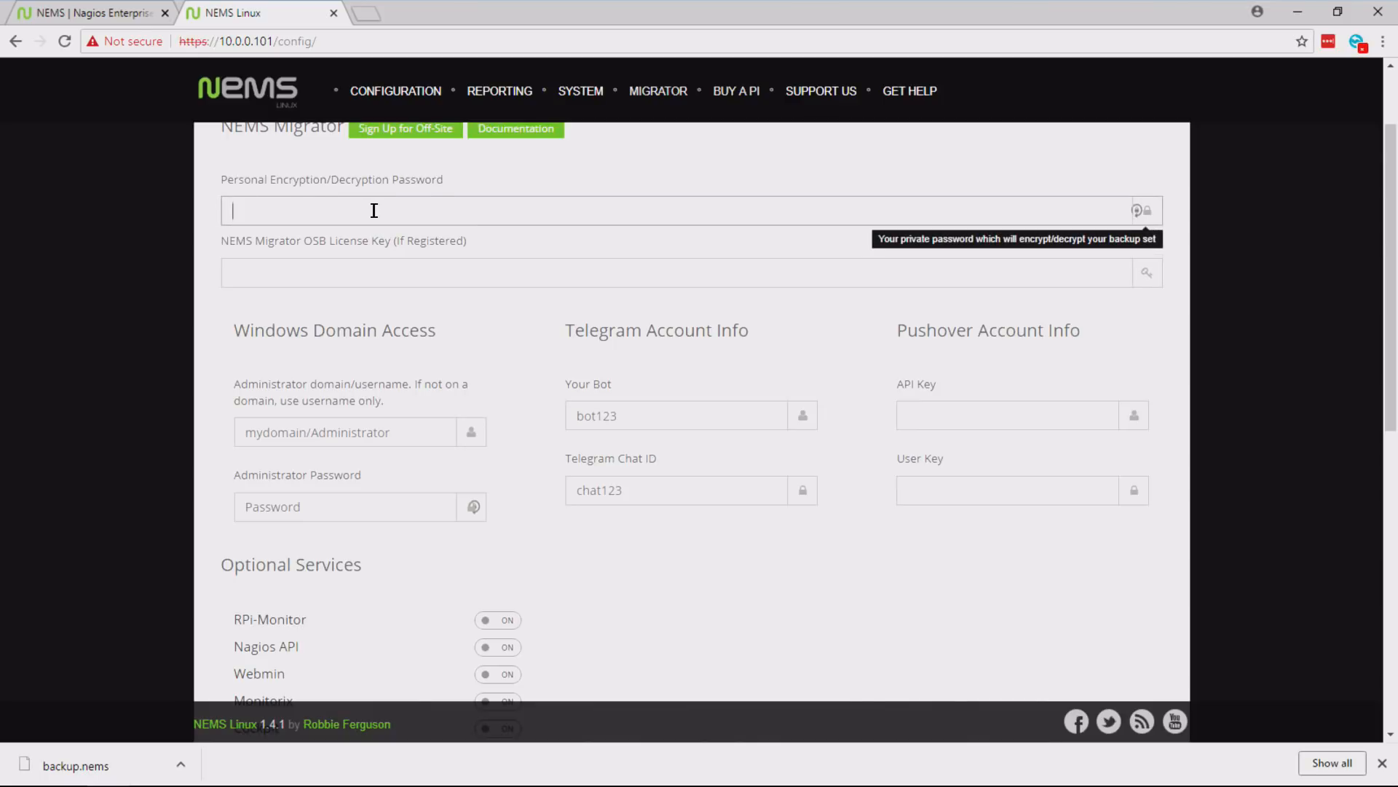
type("••••••••")
- Examine the NEMS Migrator OSB License Key field without entering a key
left_click(391, 267)
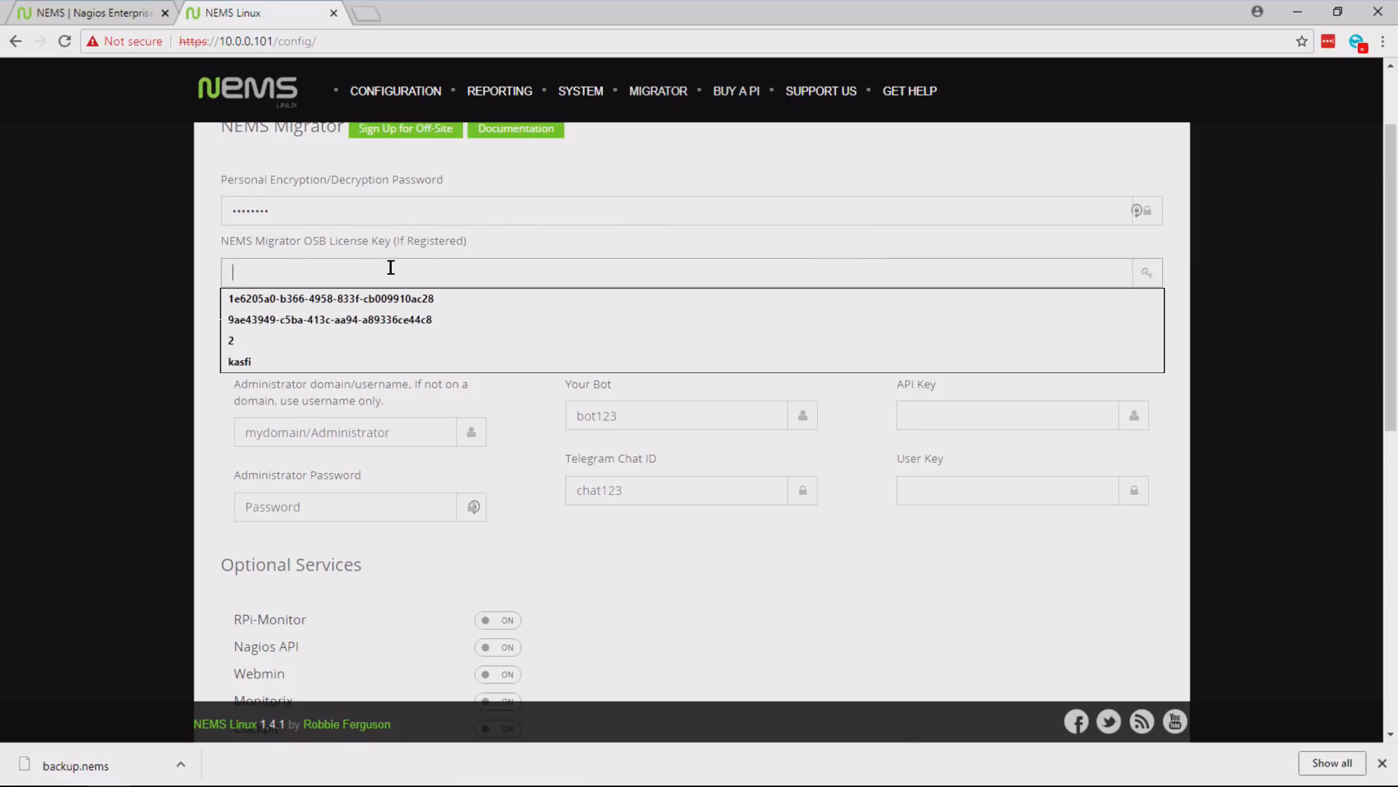
left_click(322, 250)
left_click_drag(266, 243, 423, 247)
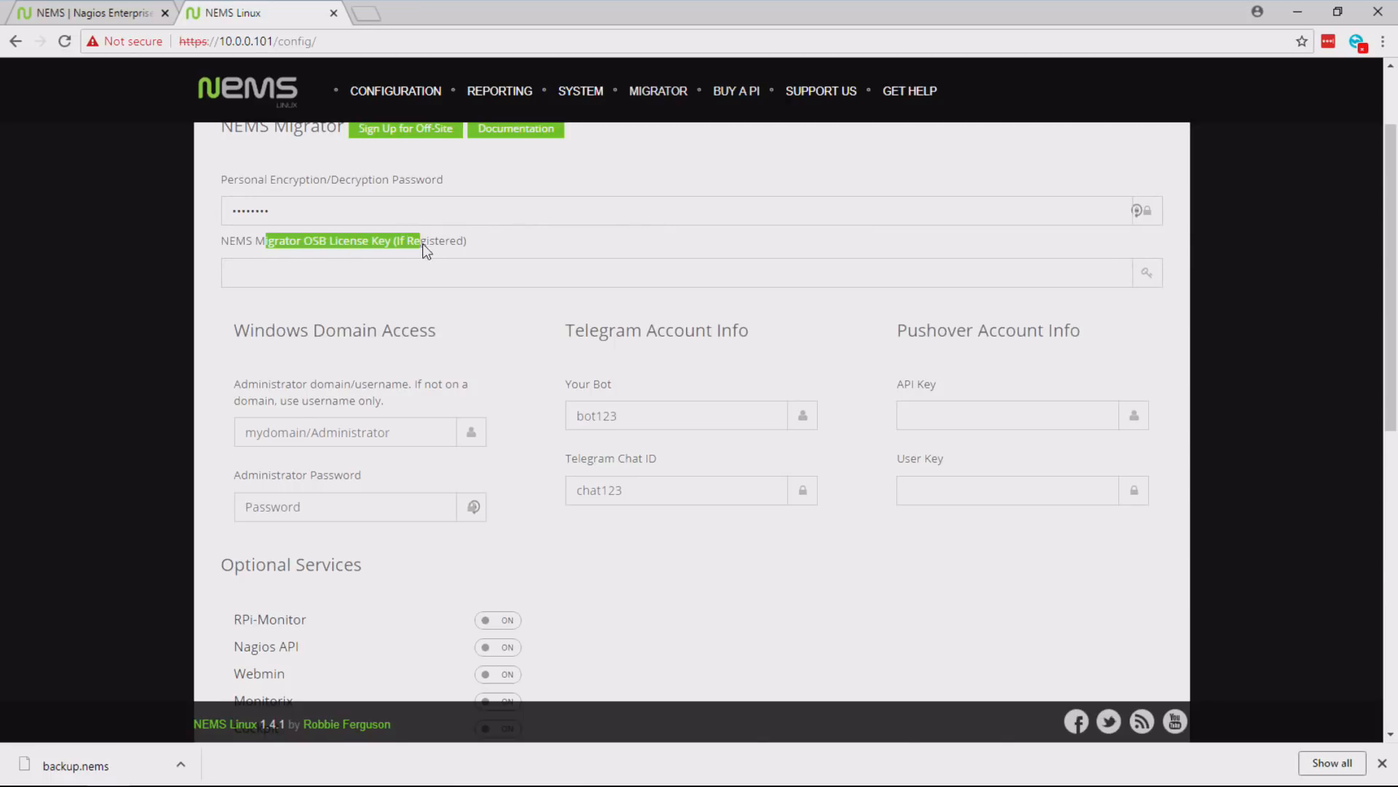
left_click(469, 246)
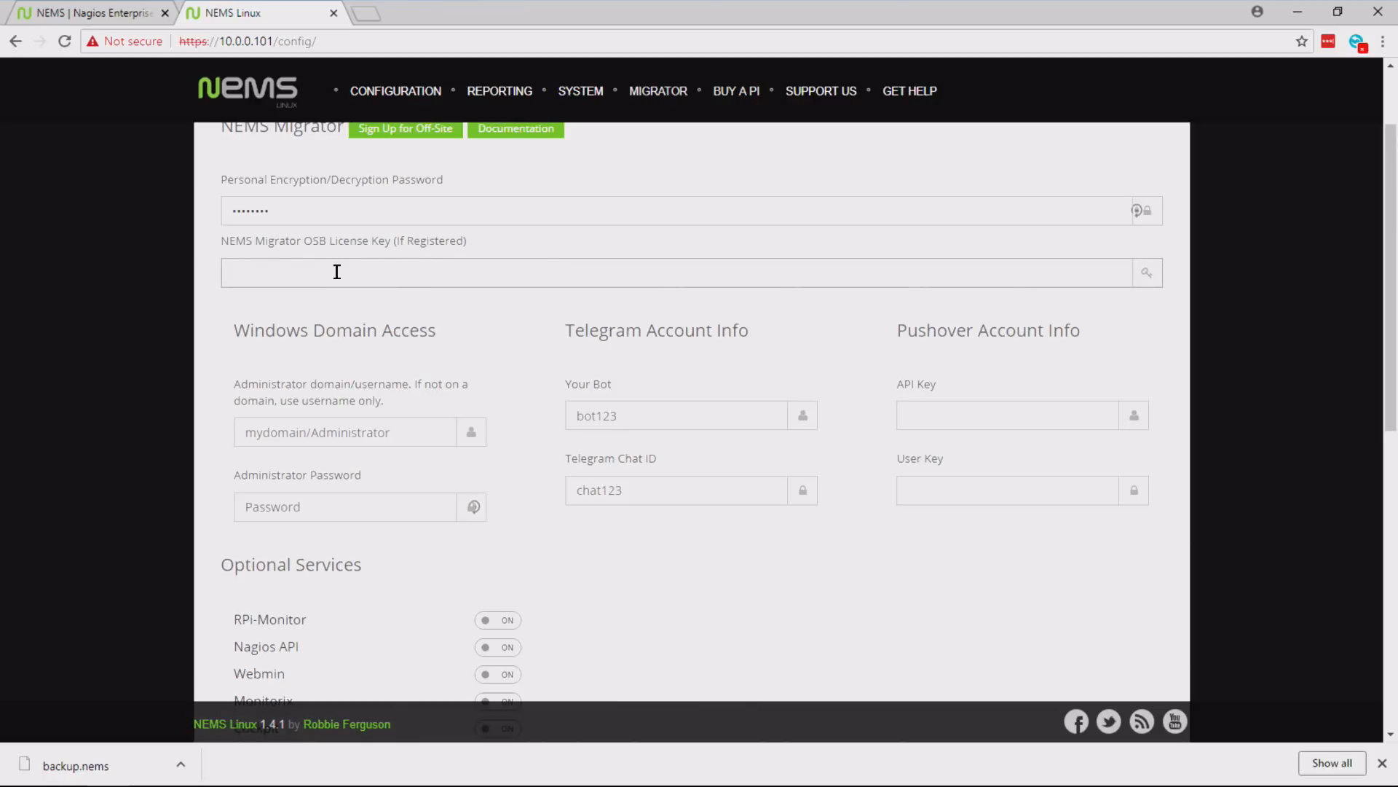
left_click(336, 272)
left_click(455, 245)
- Fill in the Pushover account's API key and user key with the previously saved entries
left_click_drag(1391, 249, 1390, 328)
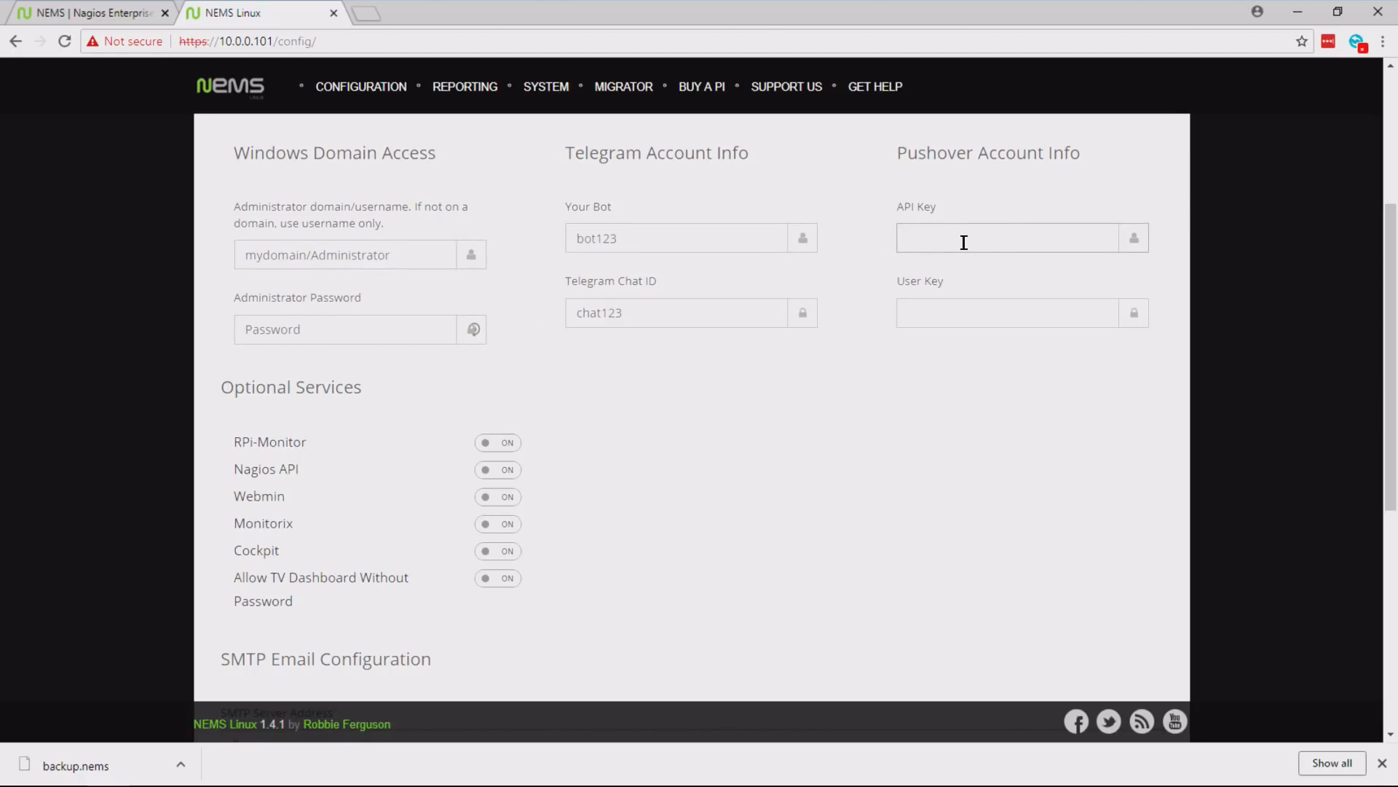
left_click(1000, 238)
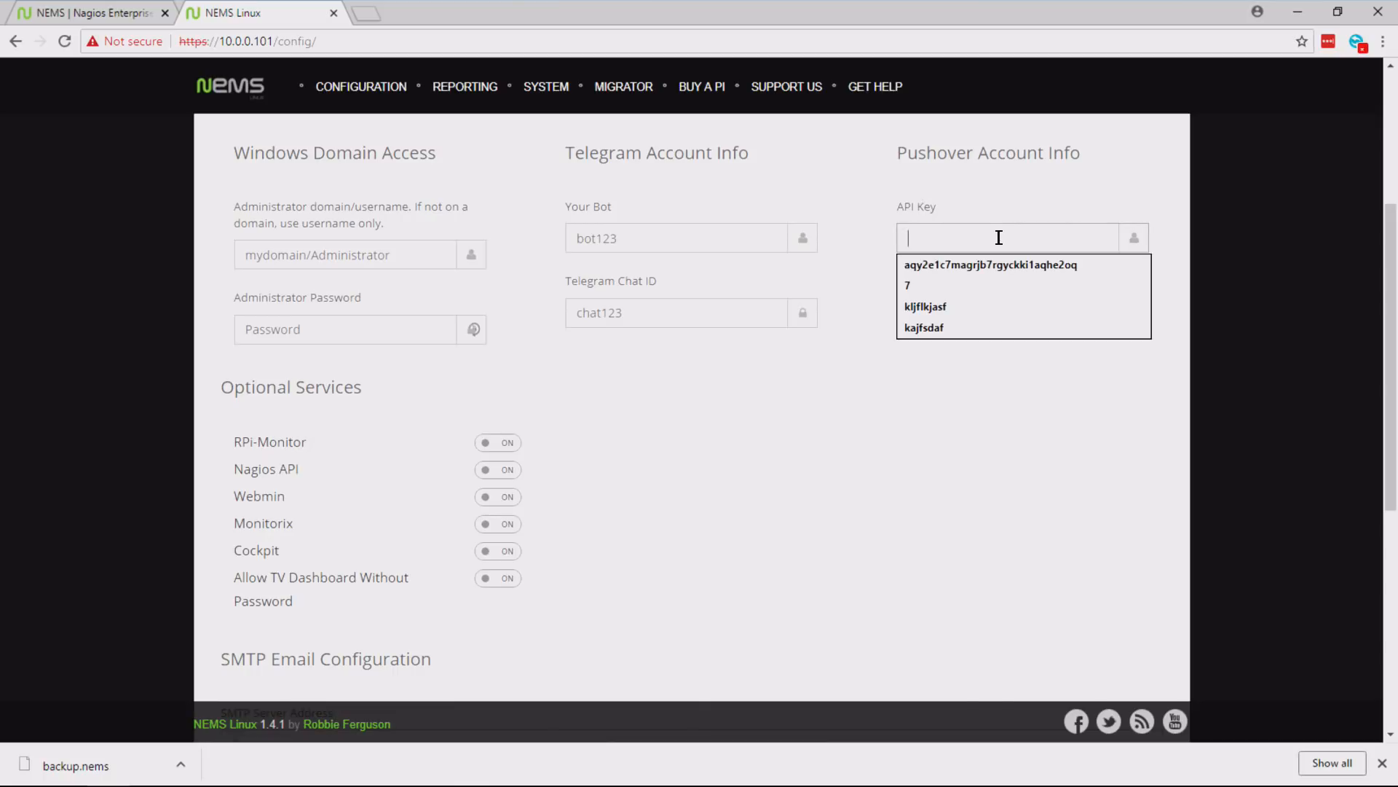
key("Down")
key("Return")
key("Tab")
key("Down")
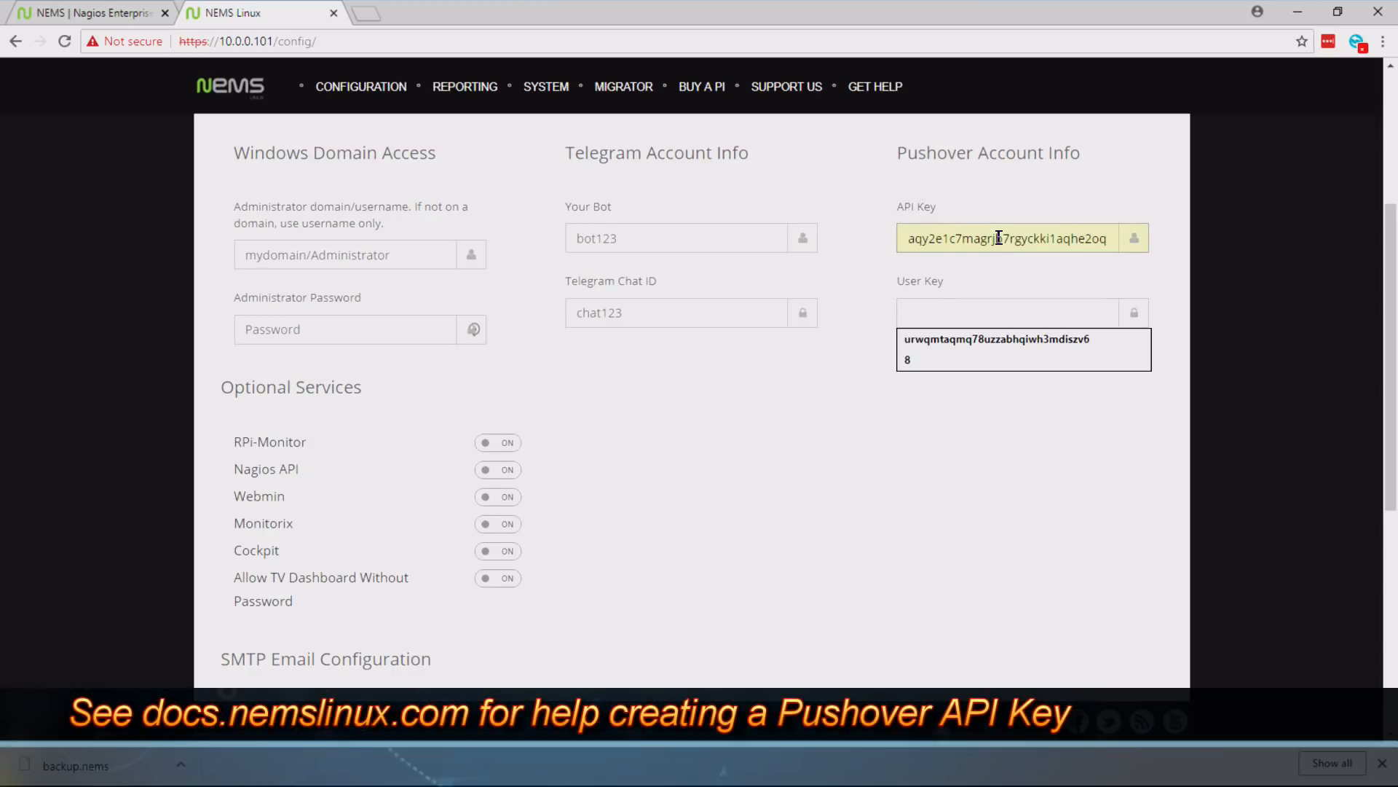
key("Down")
key("Return")
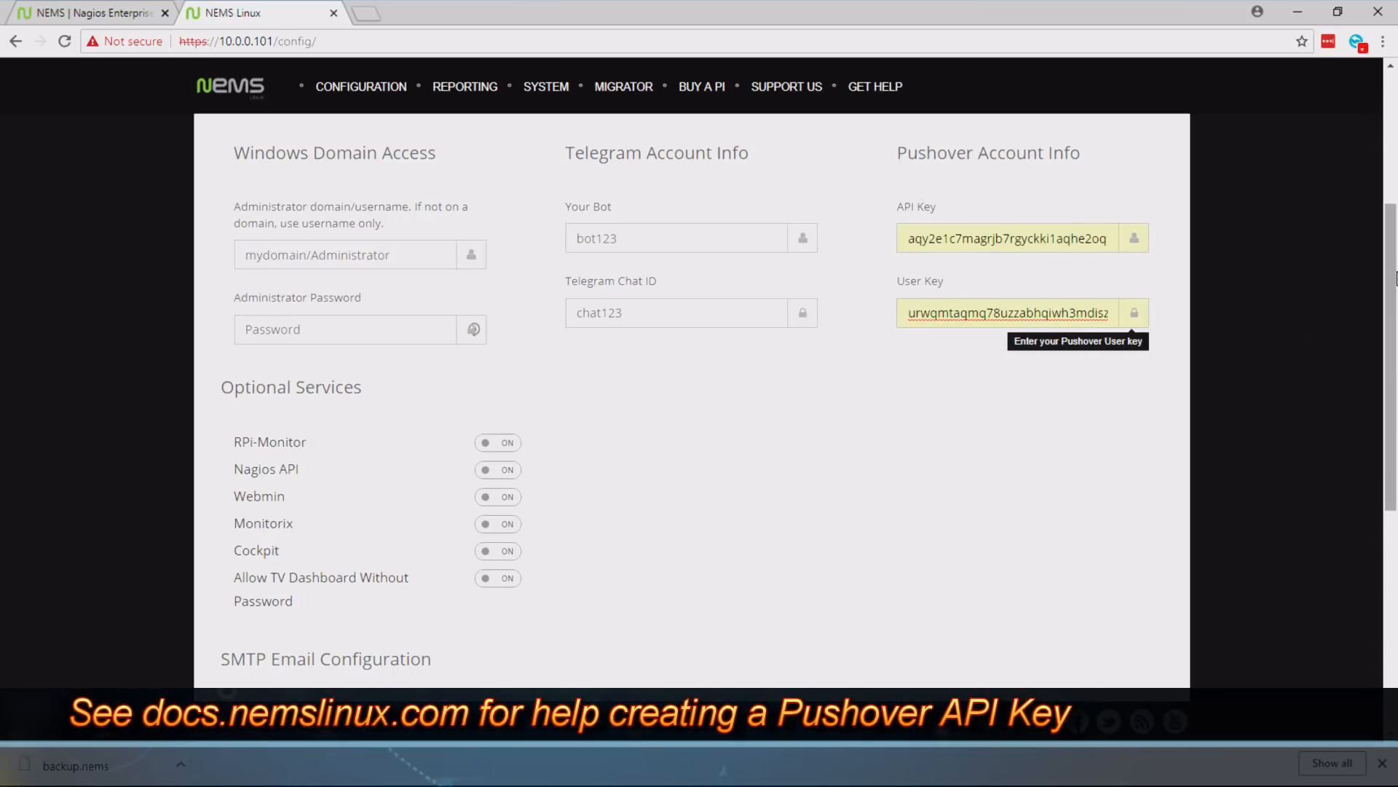
- Set the SMTP server address to mail.promail.ca and the SMTP server port to 587
mouse_move(1392, 277)
left_mouse_down()
mouse_move(1394, 303)
mouse_move(1392, 270)
left_mouse_up()
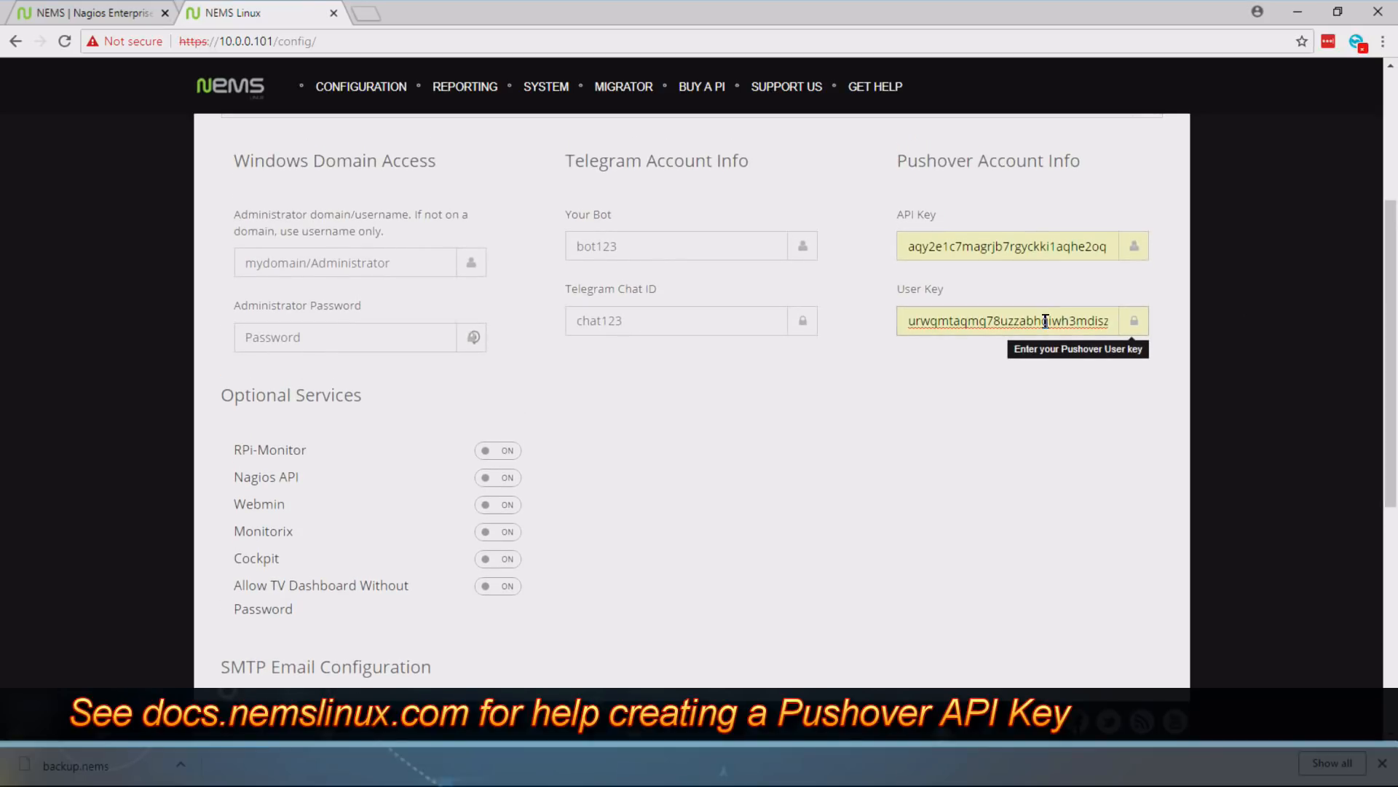
left_click_drag(1388, 315, 1375, 519)
left_click(310, 269)
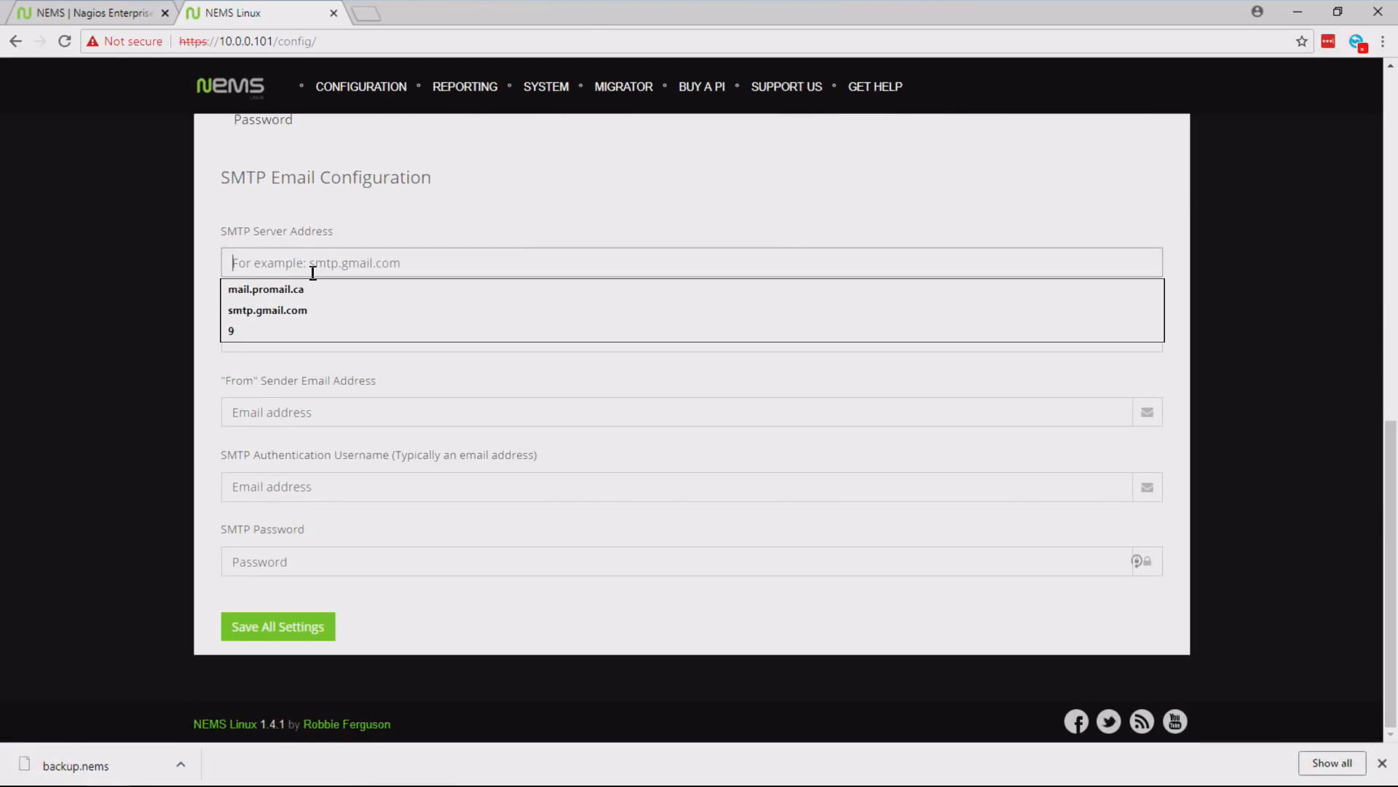
left_click(310, 289)
double_click(305, 342)
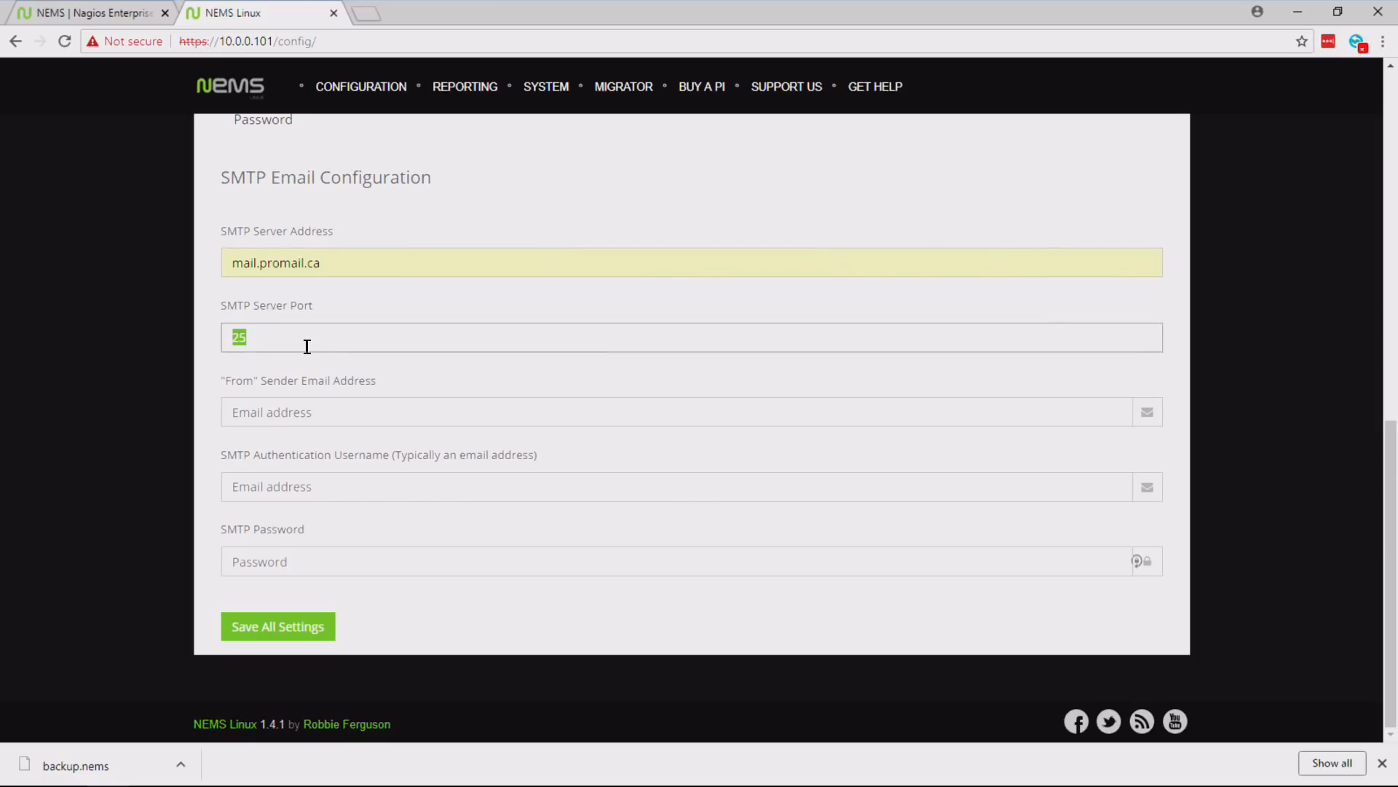
type("587")
key("Tab")
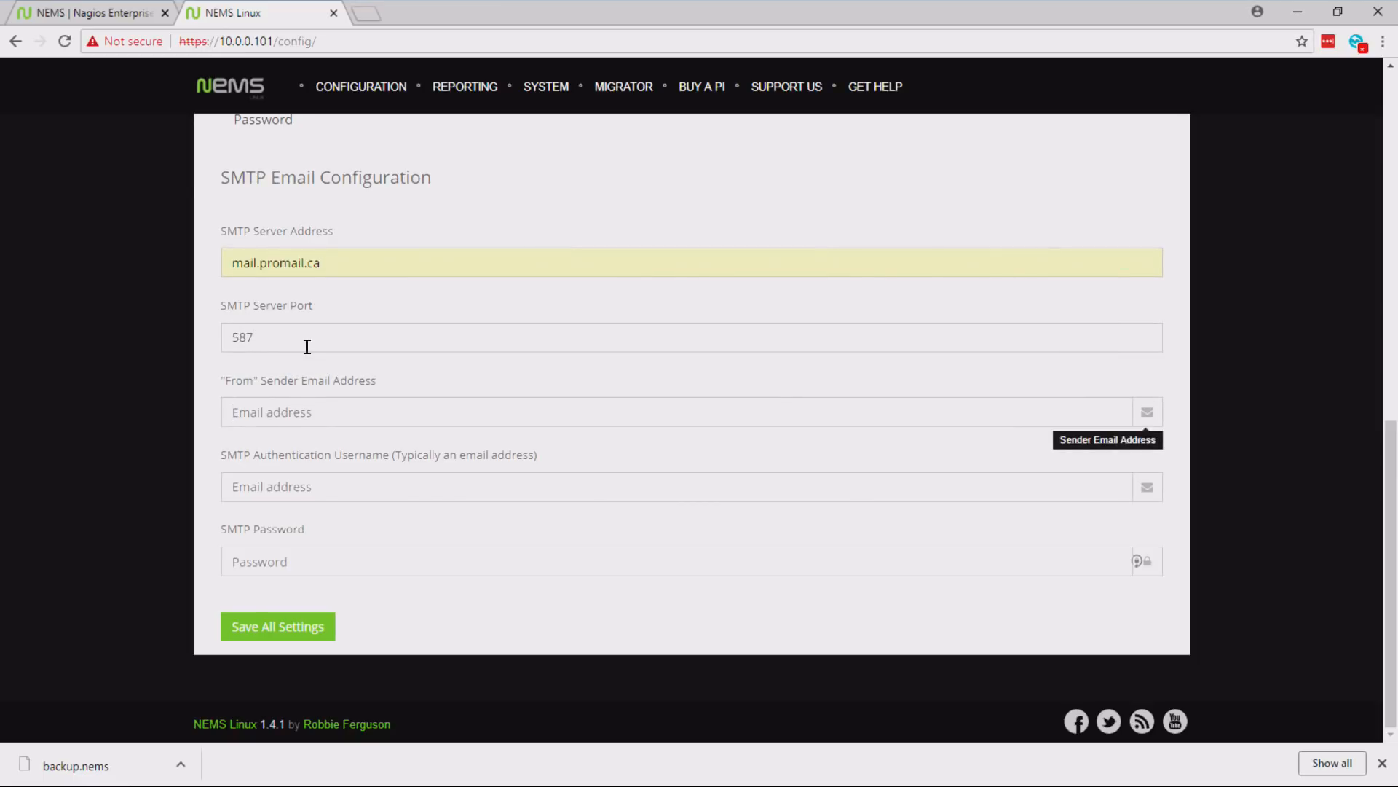
- Fill in the "From" sender email address and the SMTP authentication username with the sender's saved e-mail
key("Down")
key("Down")
key("Down")
key("Return")
key("Tab")
key("Down")
key("Down")
key("Down")
key("Up")
key("Return")
- Enter the SMTP password and save all NEMS system settings
key("Tab")
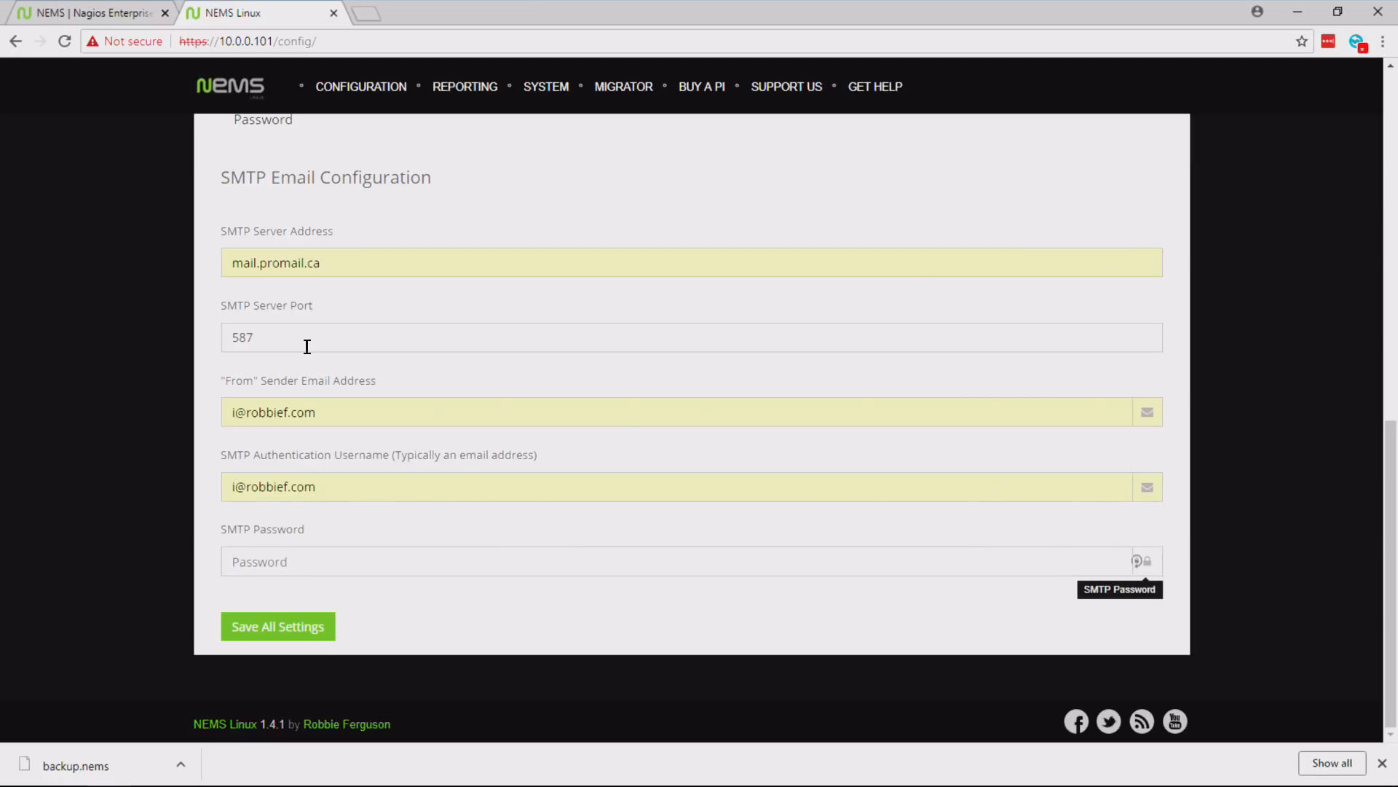
type("********")
left_click(278, 621)
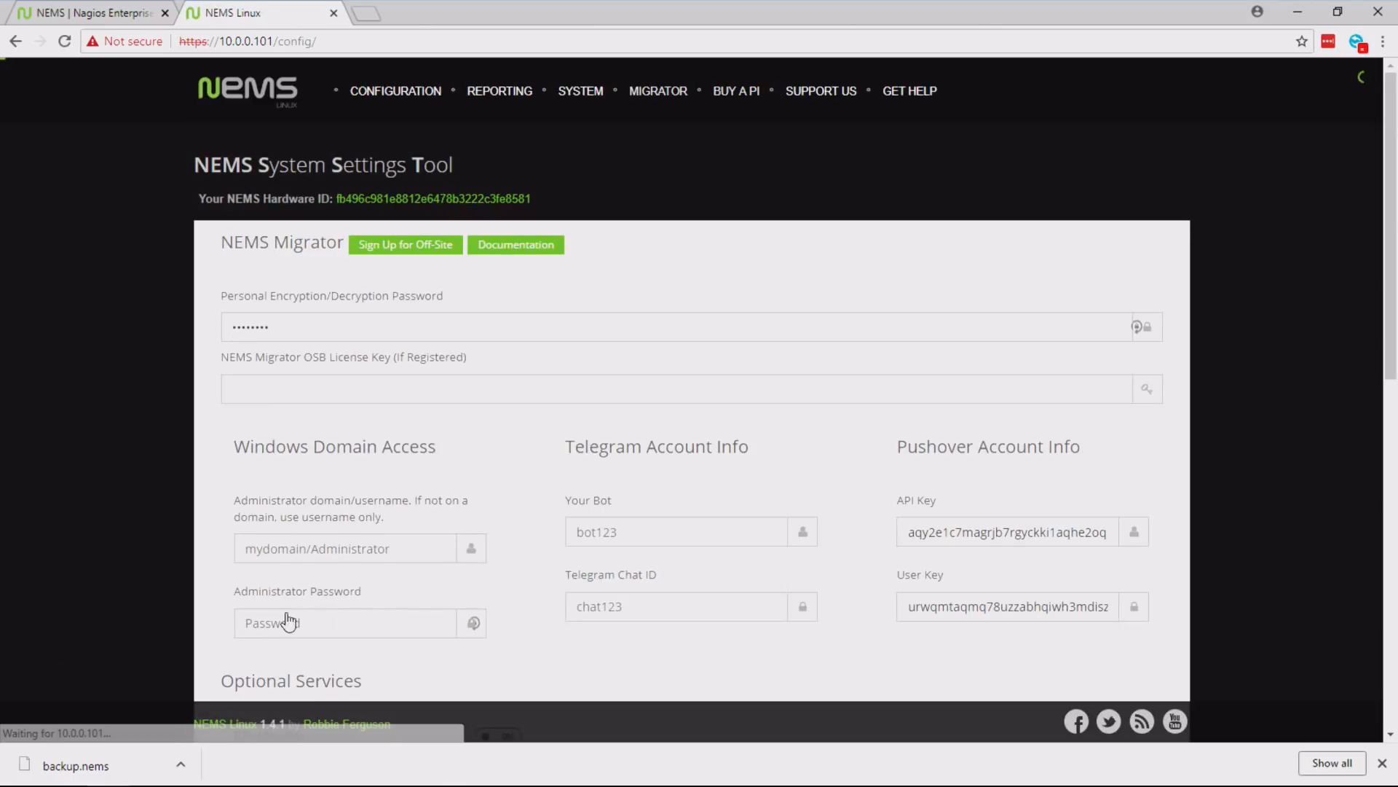
- Review the saved NEMS settings, including the Pushover account info, Optional Services and SMTP Email Configuration
left_click_drag(1396, 198, 1396, 386)
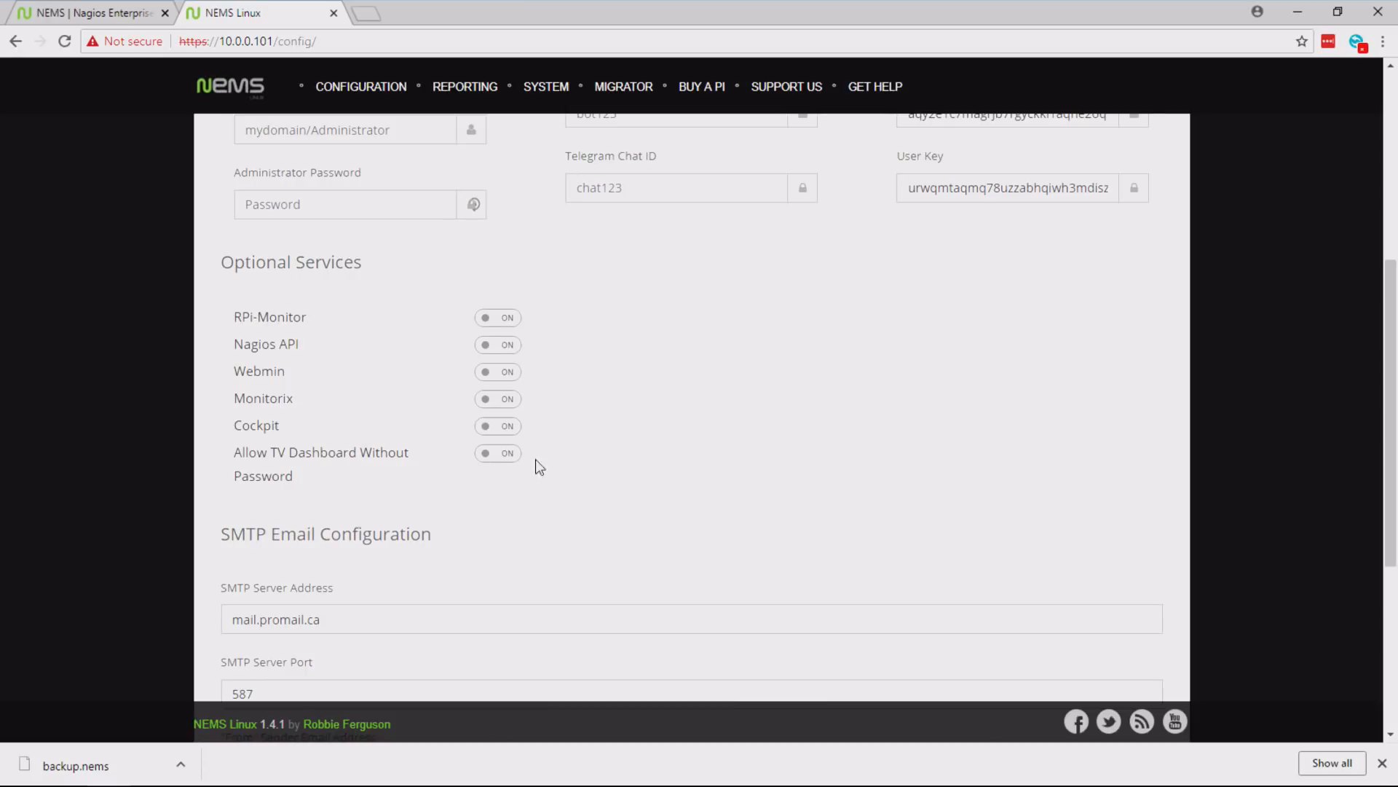
left_click_drag(1392, 277, 1391, 89)
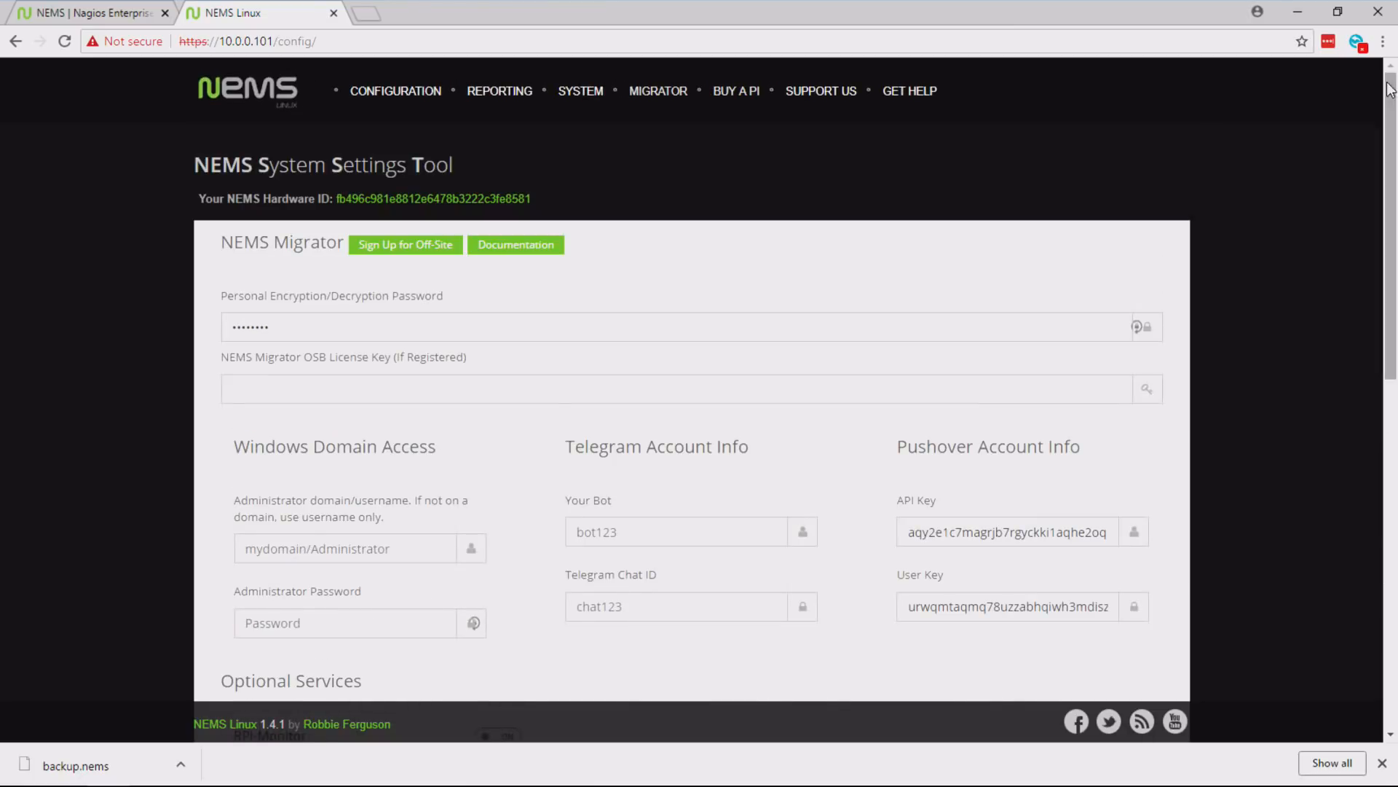
mouse_move(403, 106)
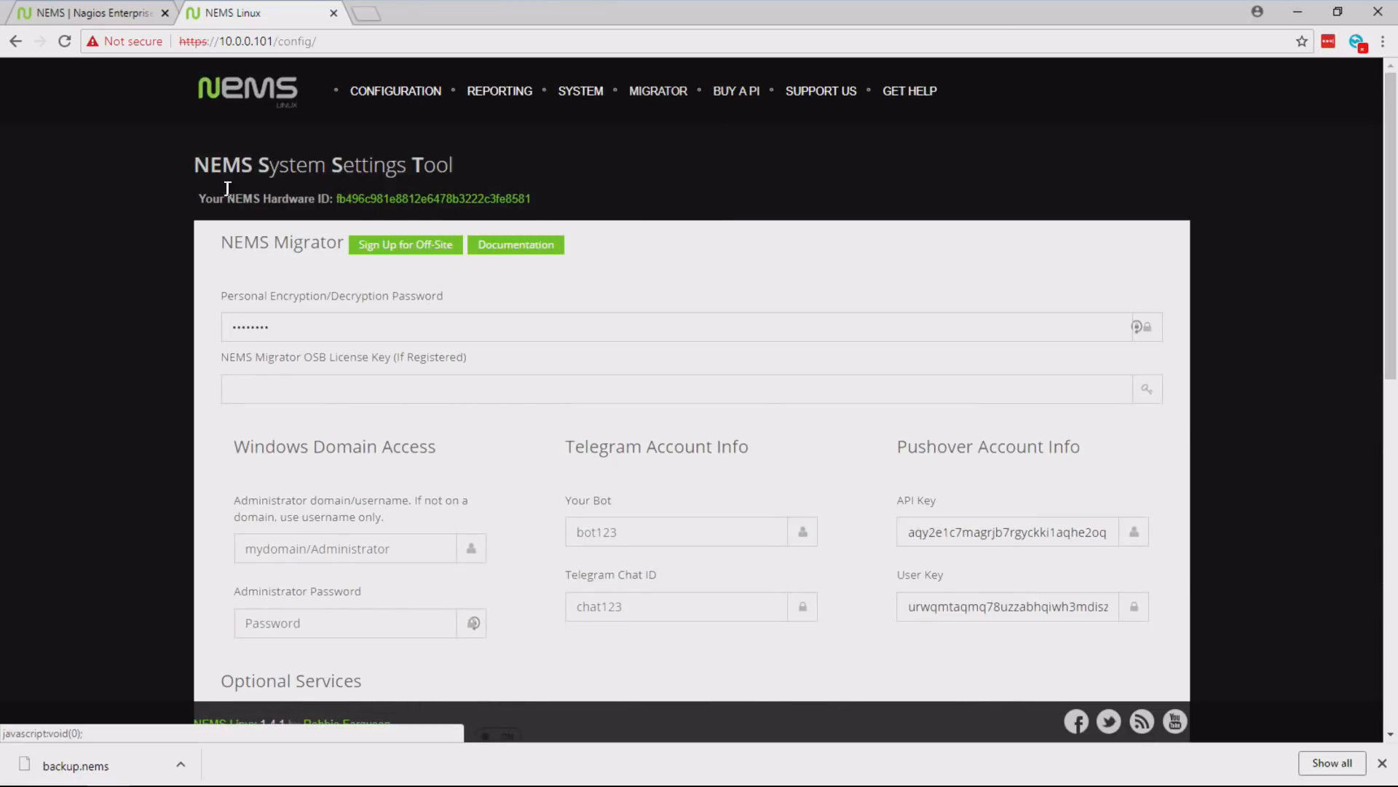
left_click_drag(1394, 244, 1397, 336)
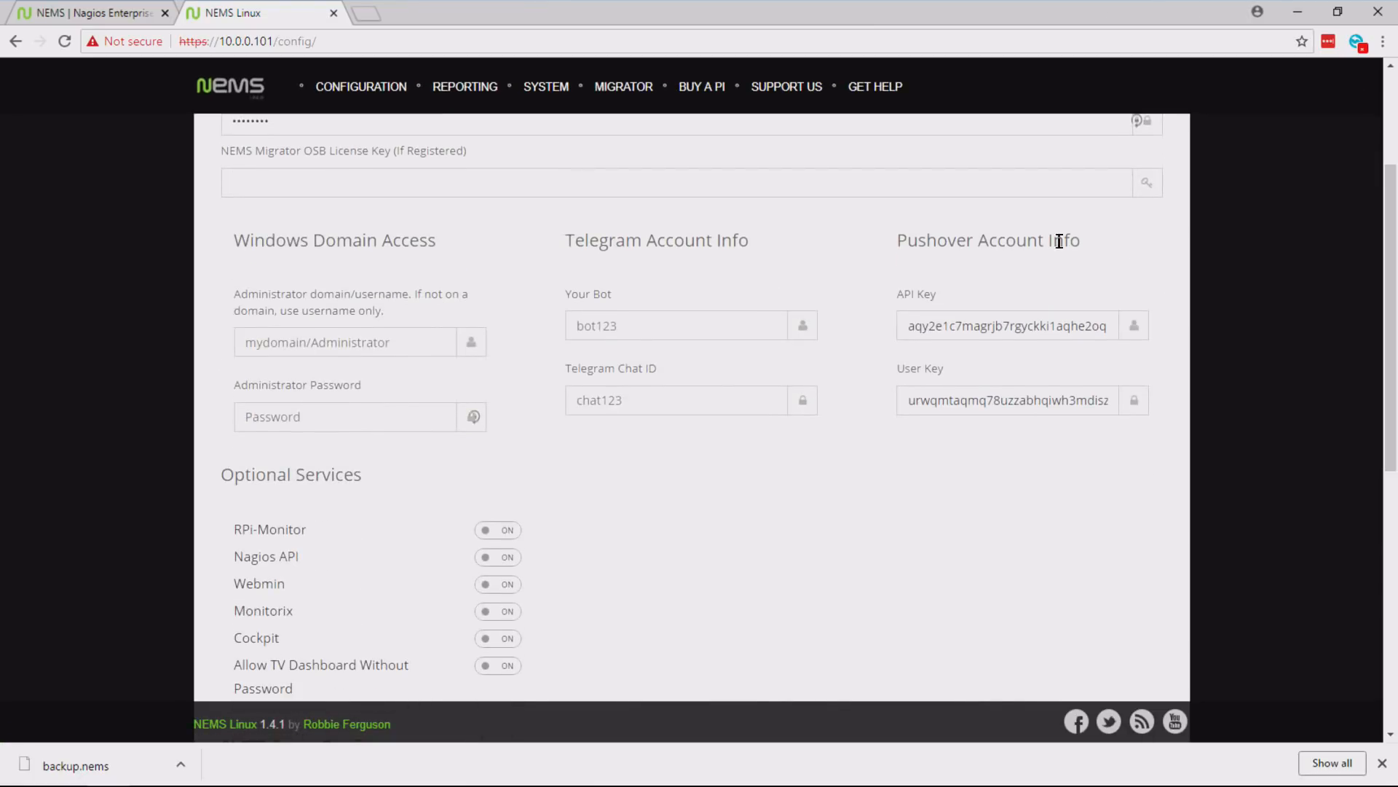
left_click_drag(1389, 254, 1373, 489)
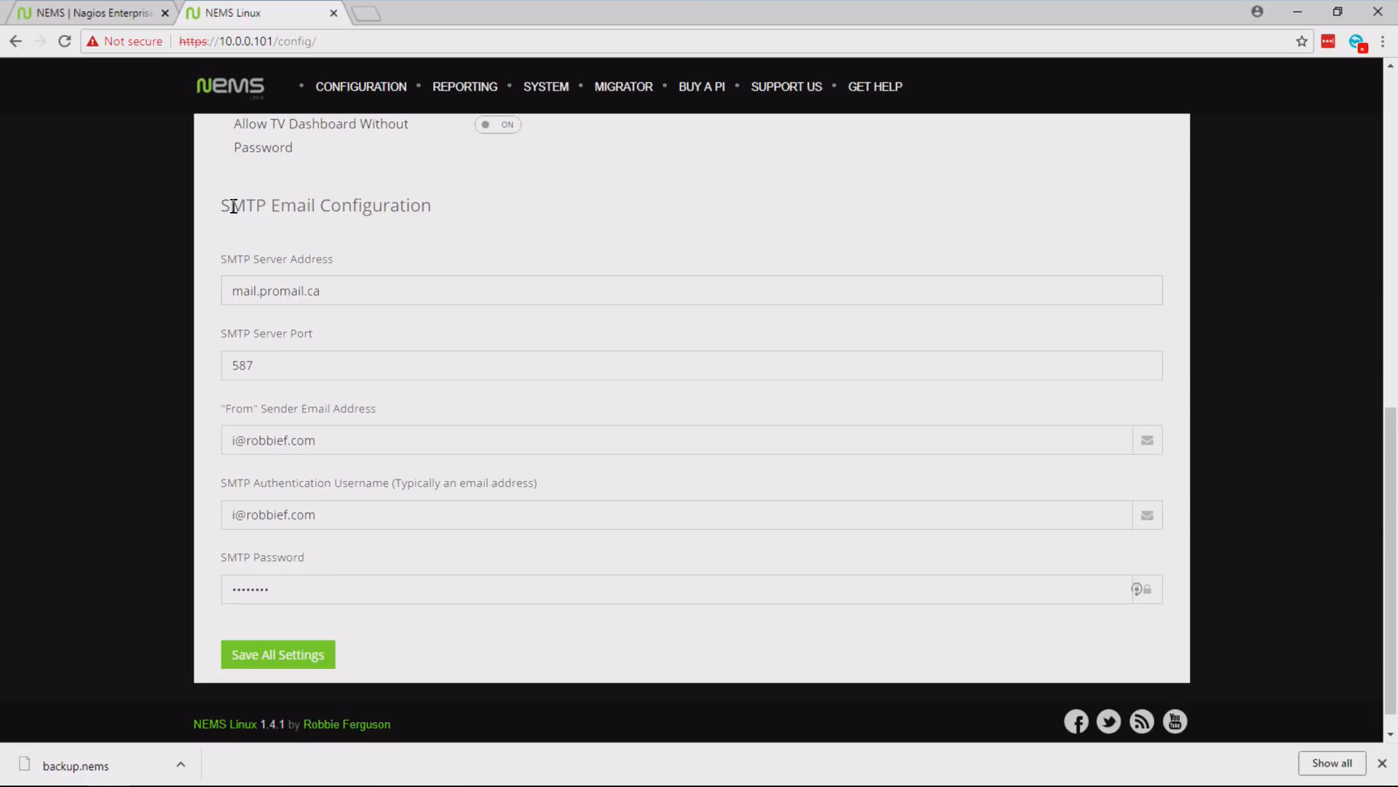
left_click(322, 434)
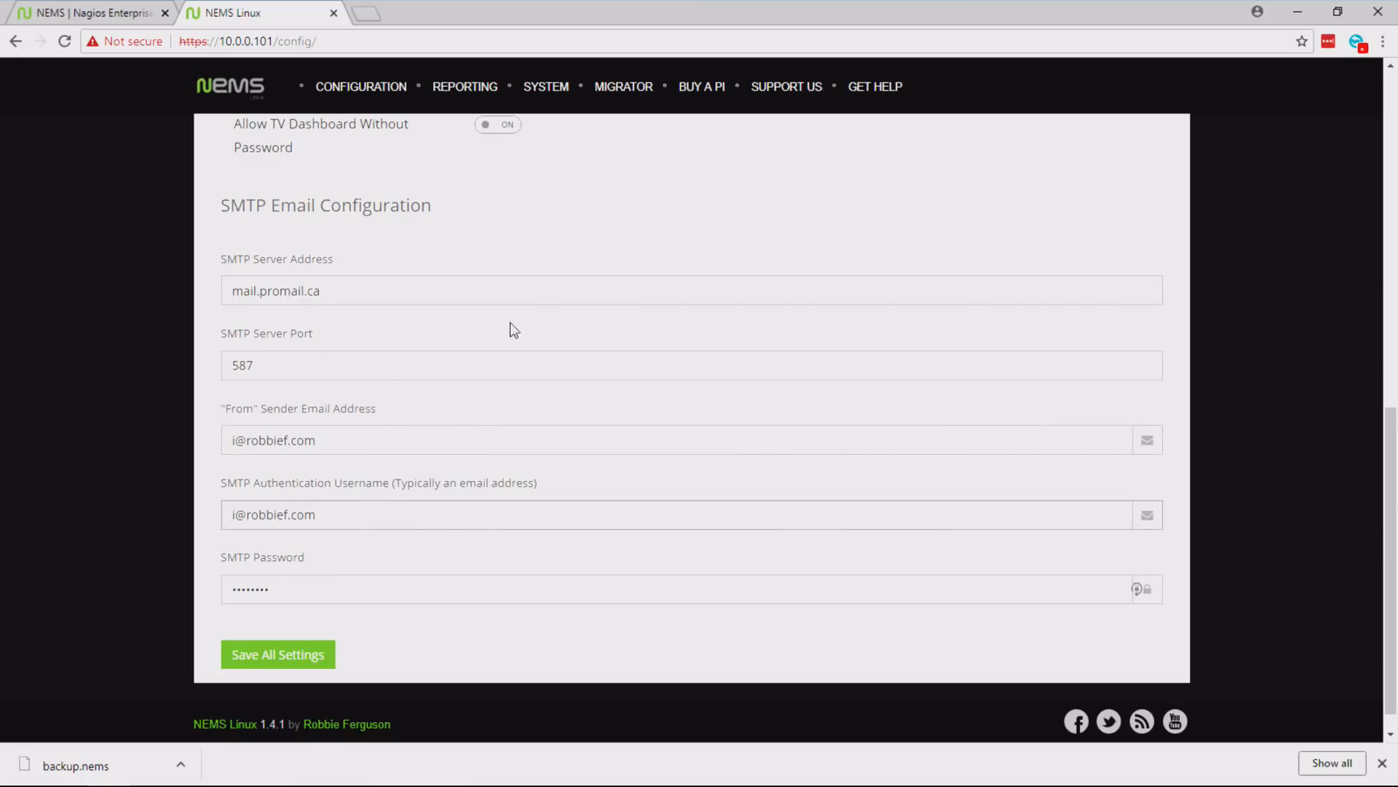
left_click_drag(1395, 467, 1396, 149)
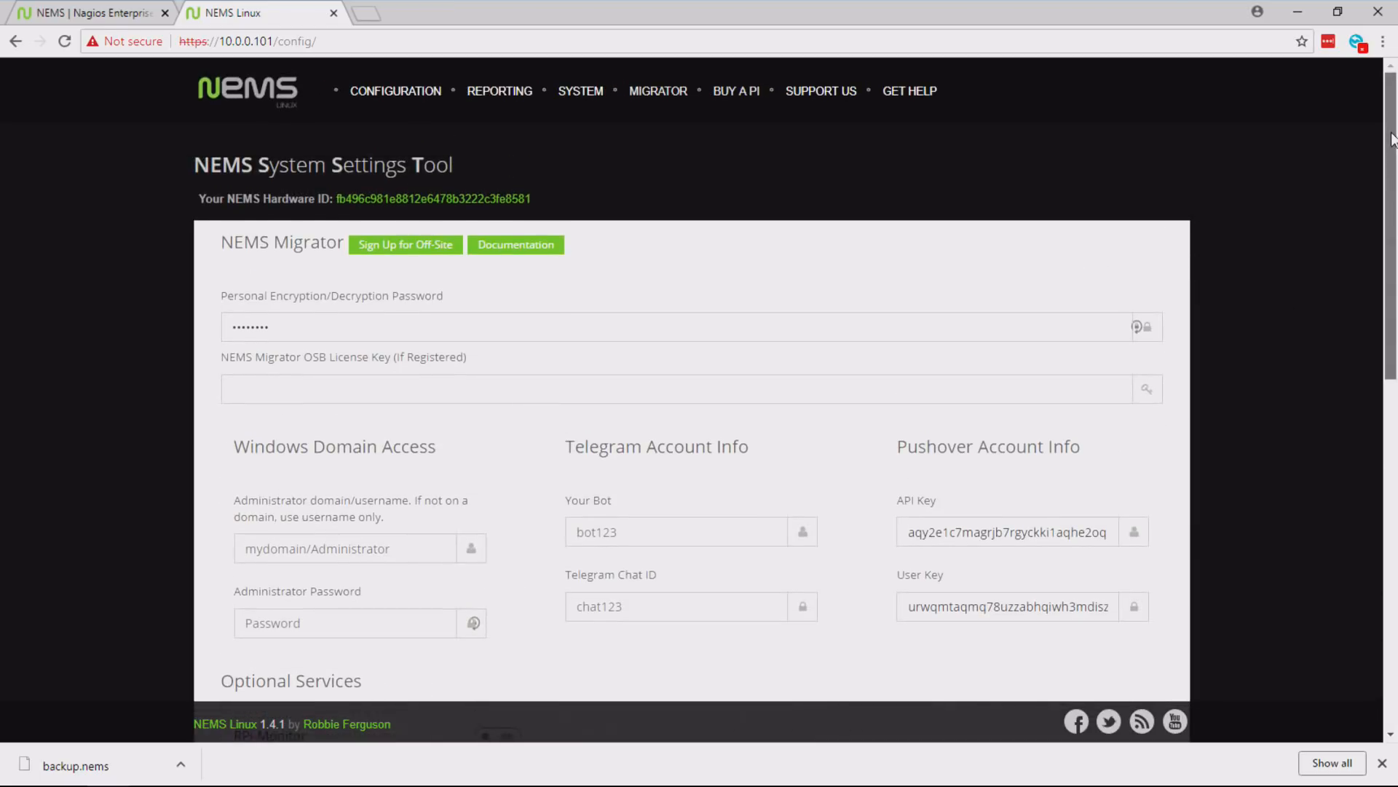
- Open the NEMS Configurator (NConf) and view its host list and service list
mouse_move(394, 99)
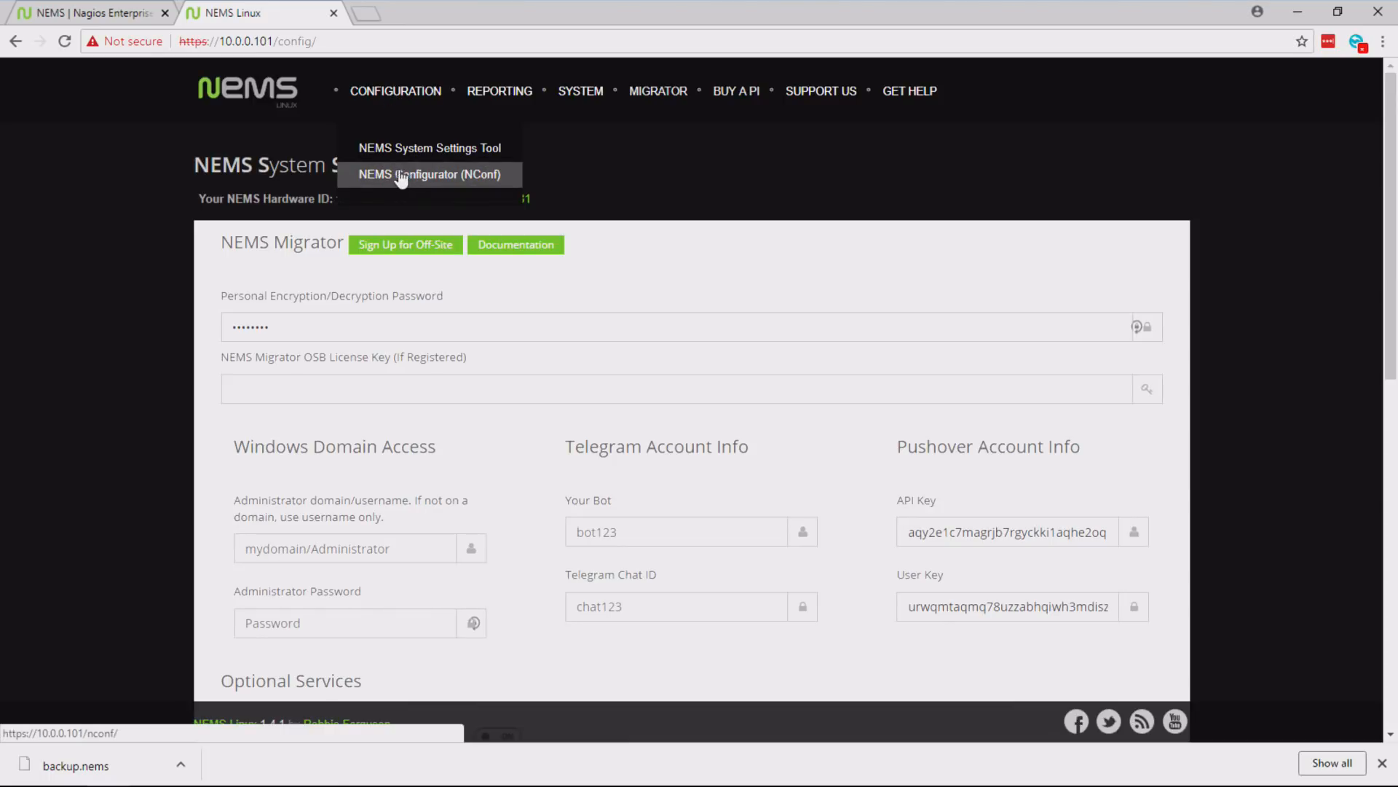
left_click(493, 173)
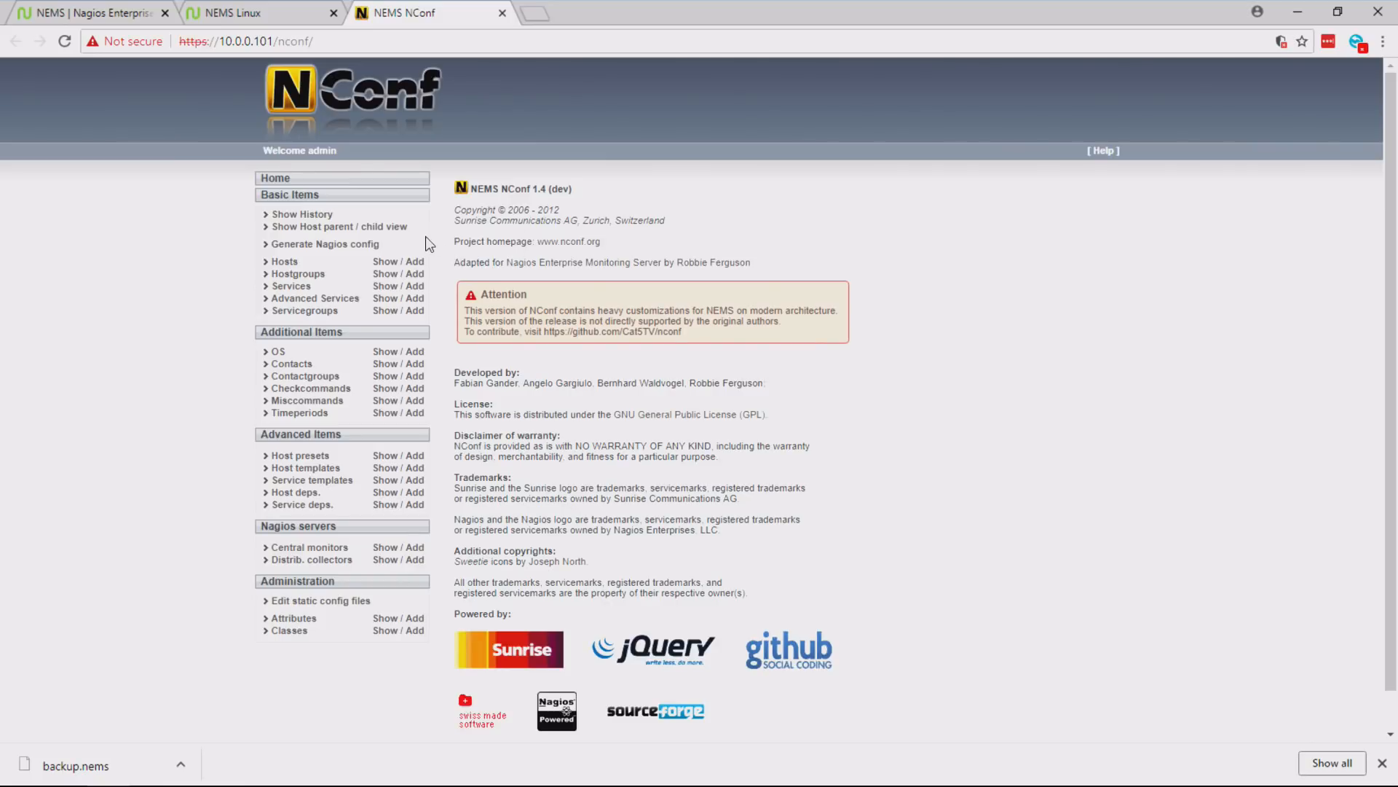
left_click(383, 262)
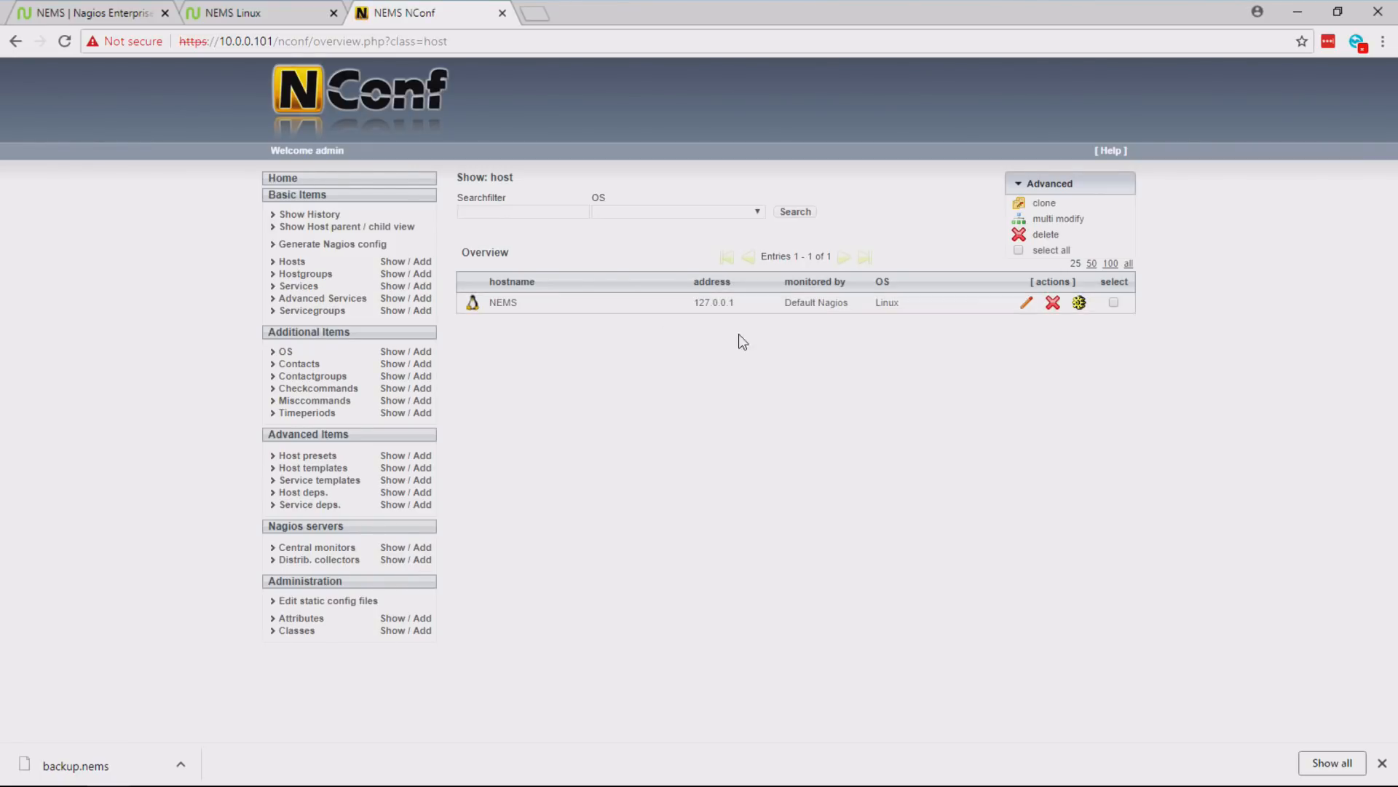
left_click(392, 289)
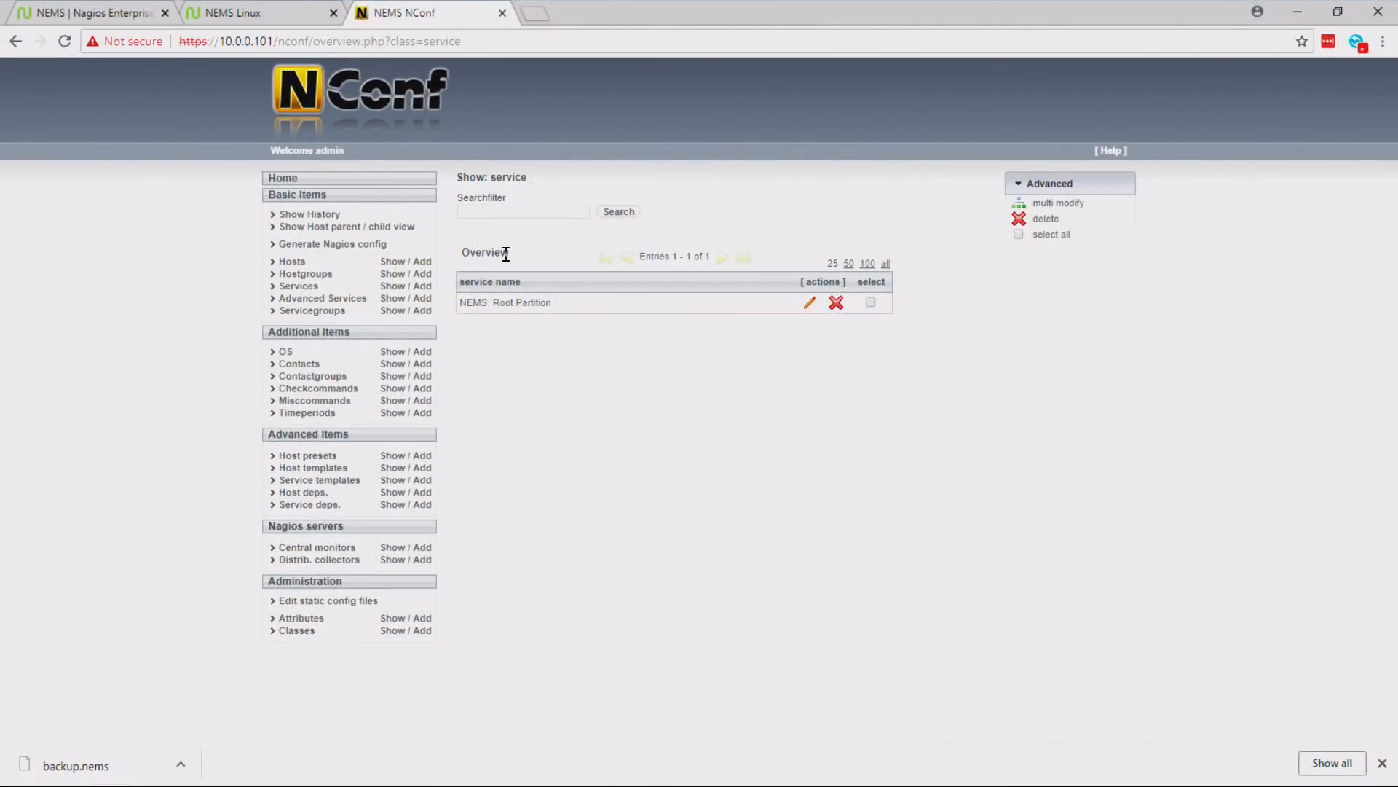
- Start adding a new host in NConf with hostname hypervisor and address 10.0.0.10
left_click(396, 262)
left_click(424, 262)
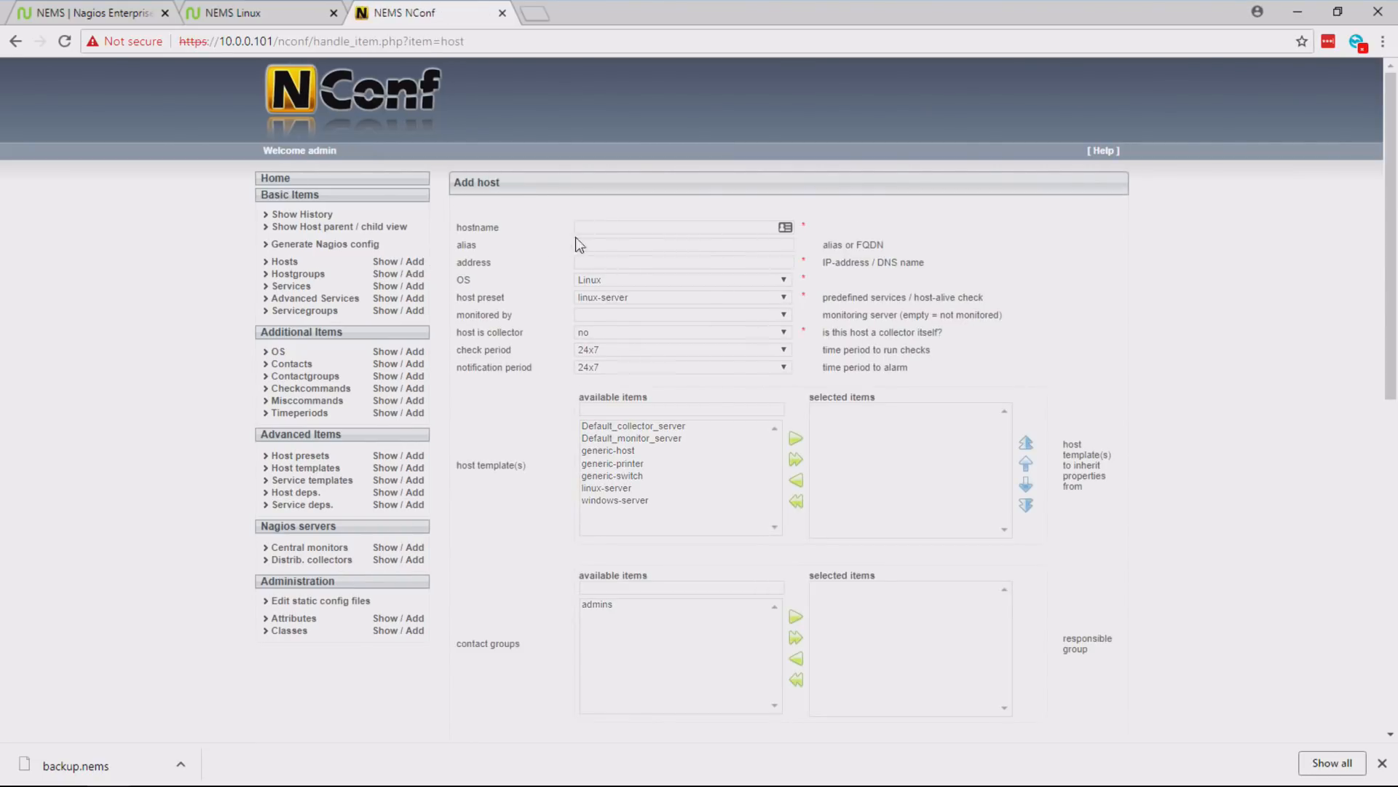
left_click(617, 228)
type("hyper")
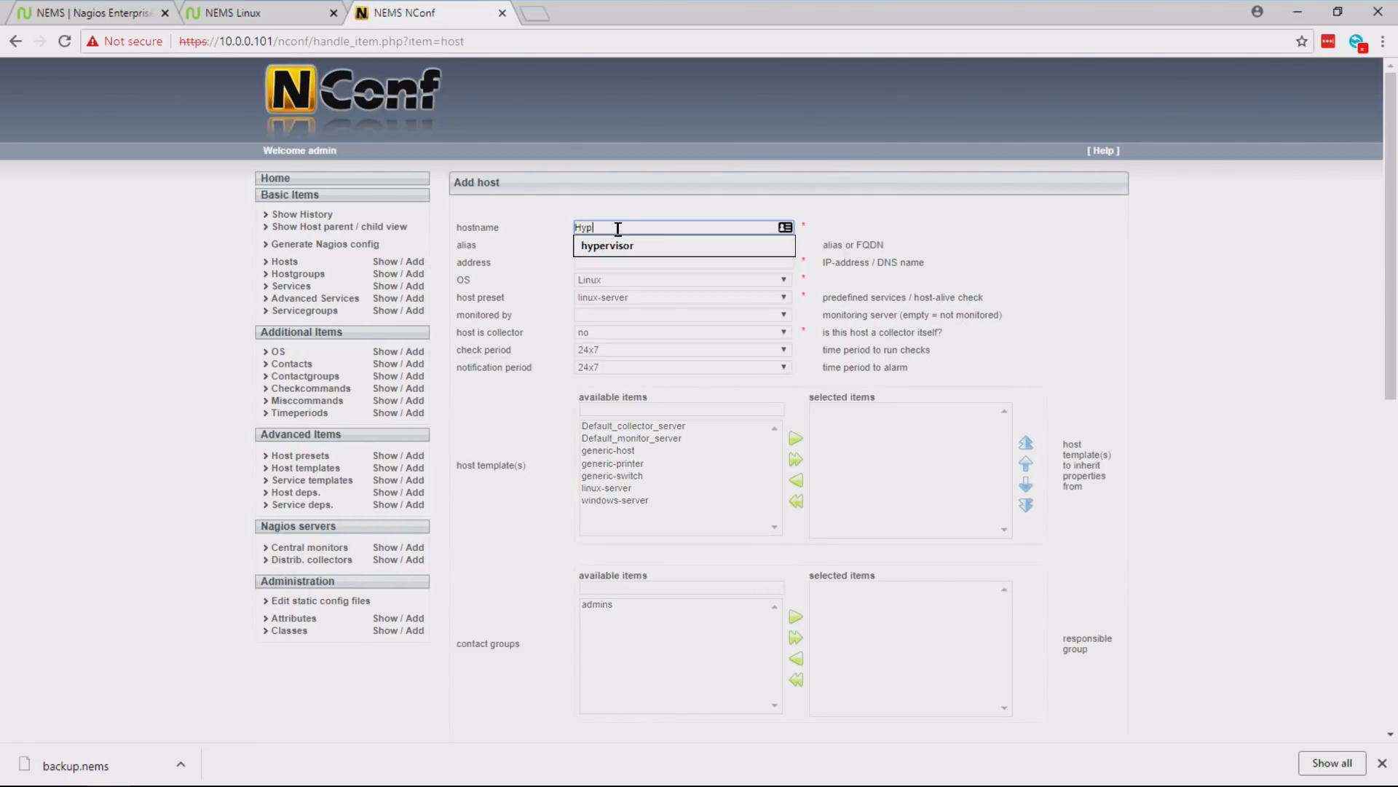
key("Down")
key("Tab")
key("Tab")
type("10.0.0.10")
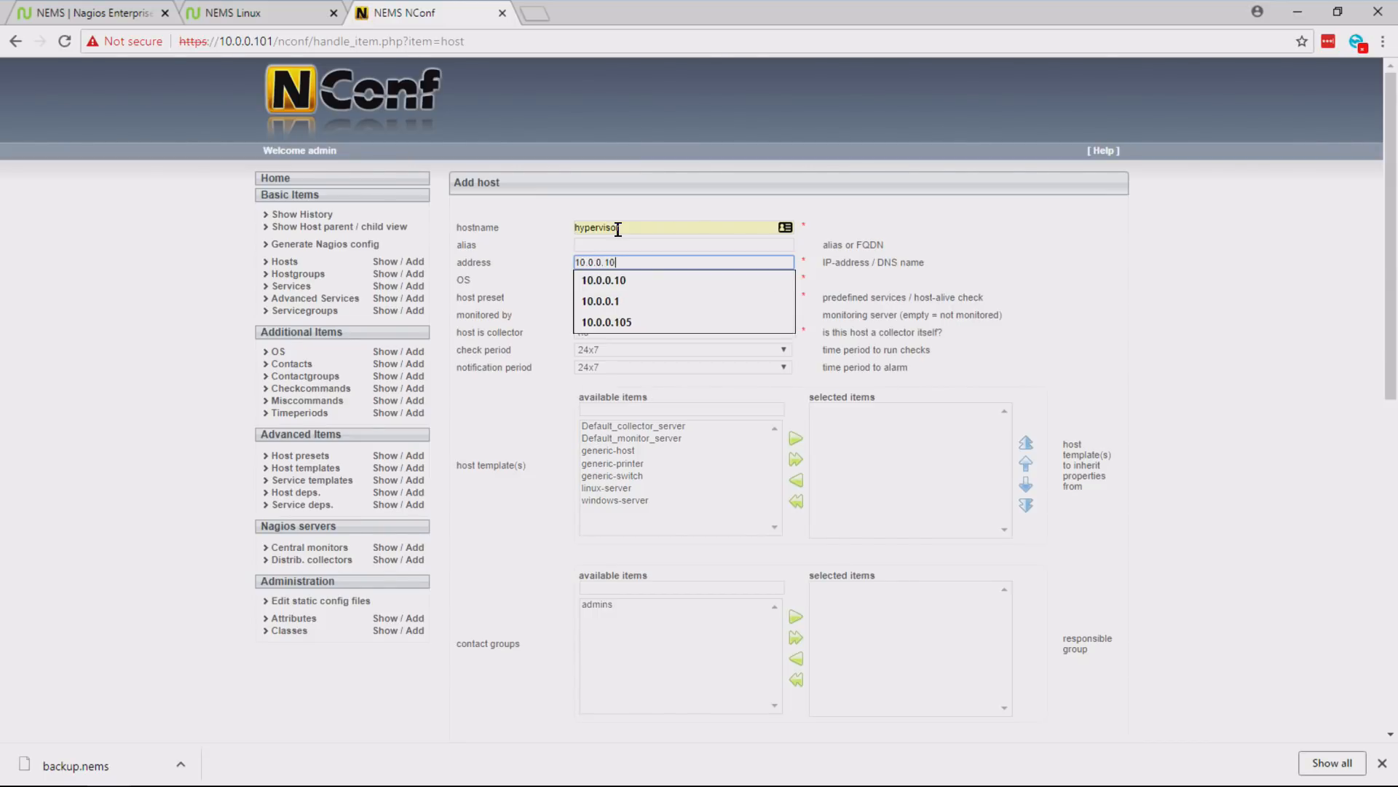
key("Tab")
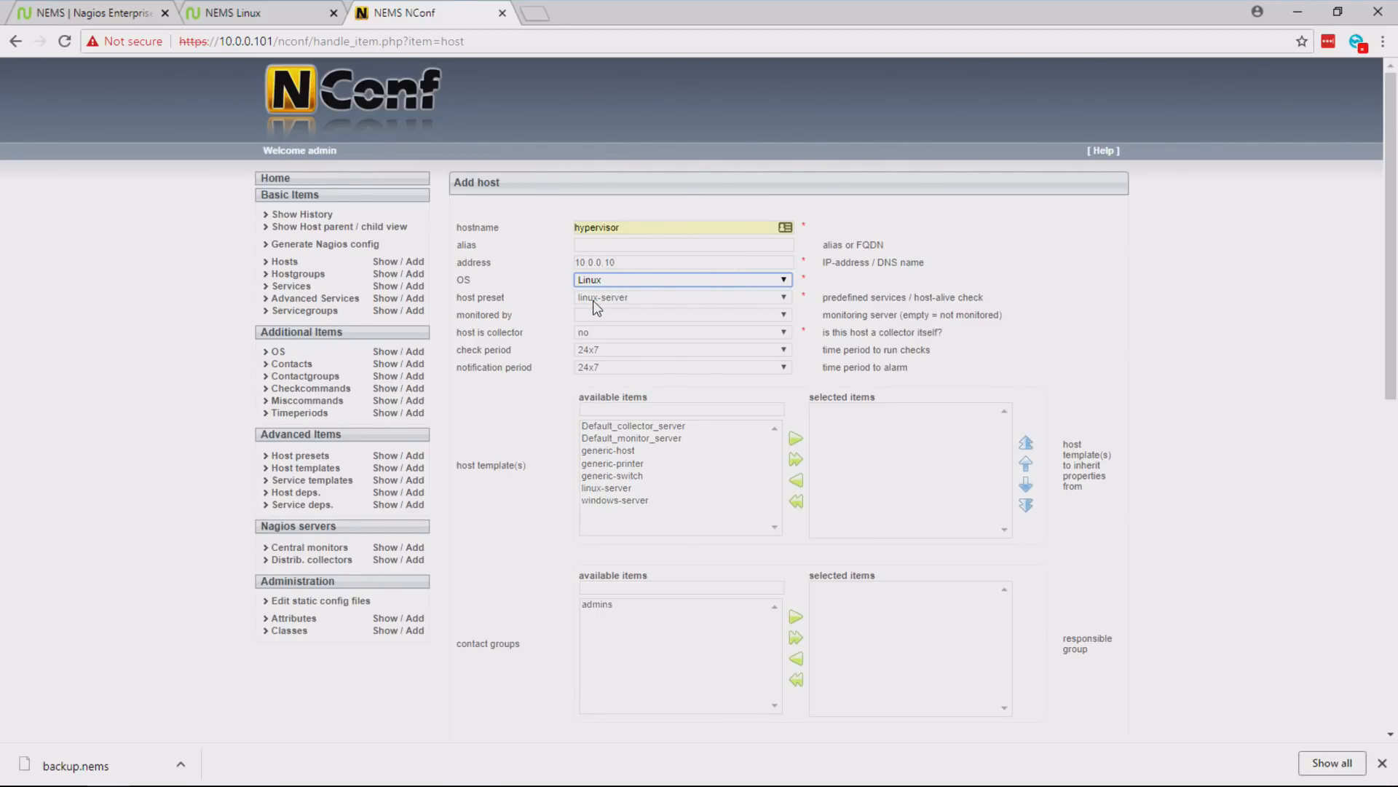
- Have the hypervisor host monitored by Default Nagios, assign it the admins contact group, and submit it
left_click(605, 317)
left_click(609, 341)
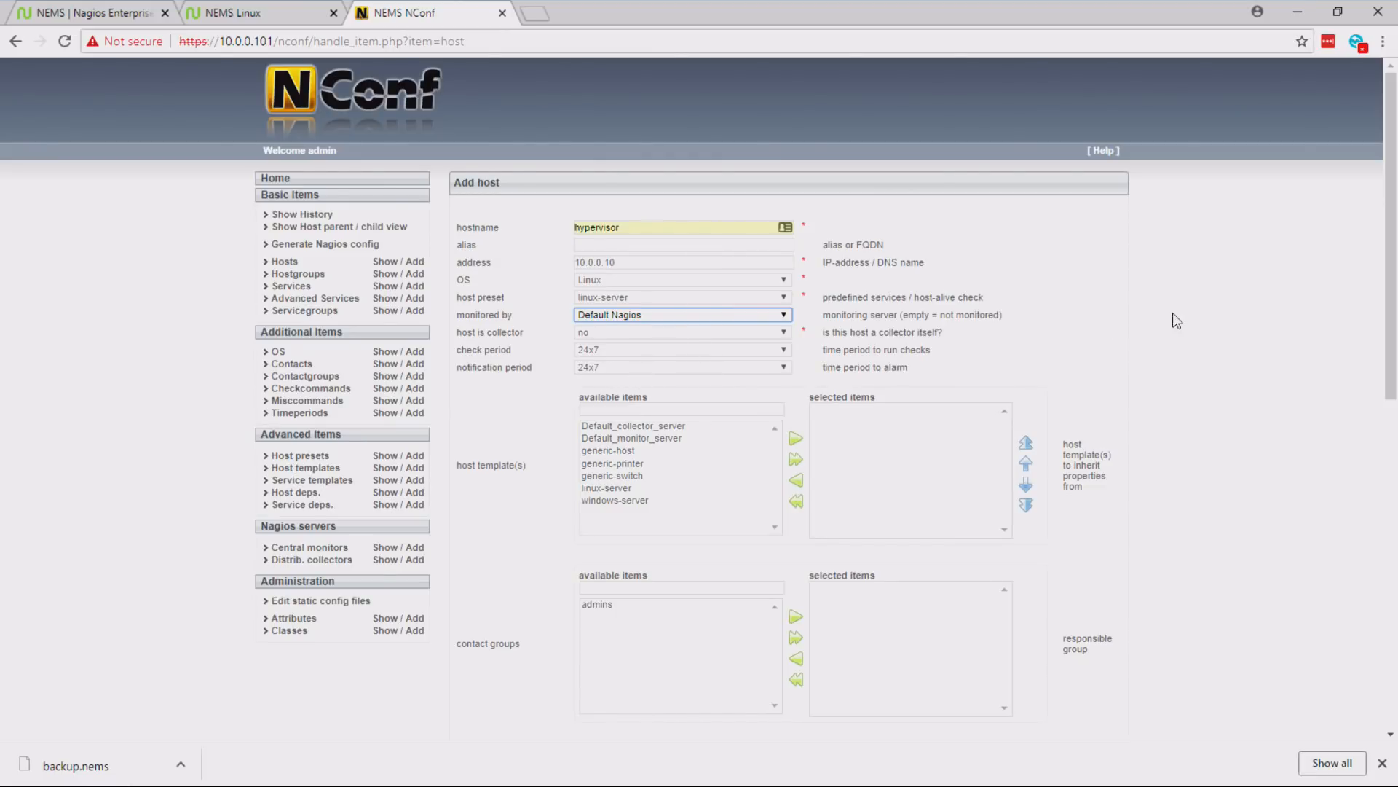
left_click_drag(1381, 240, 1379, 339)
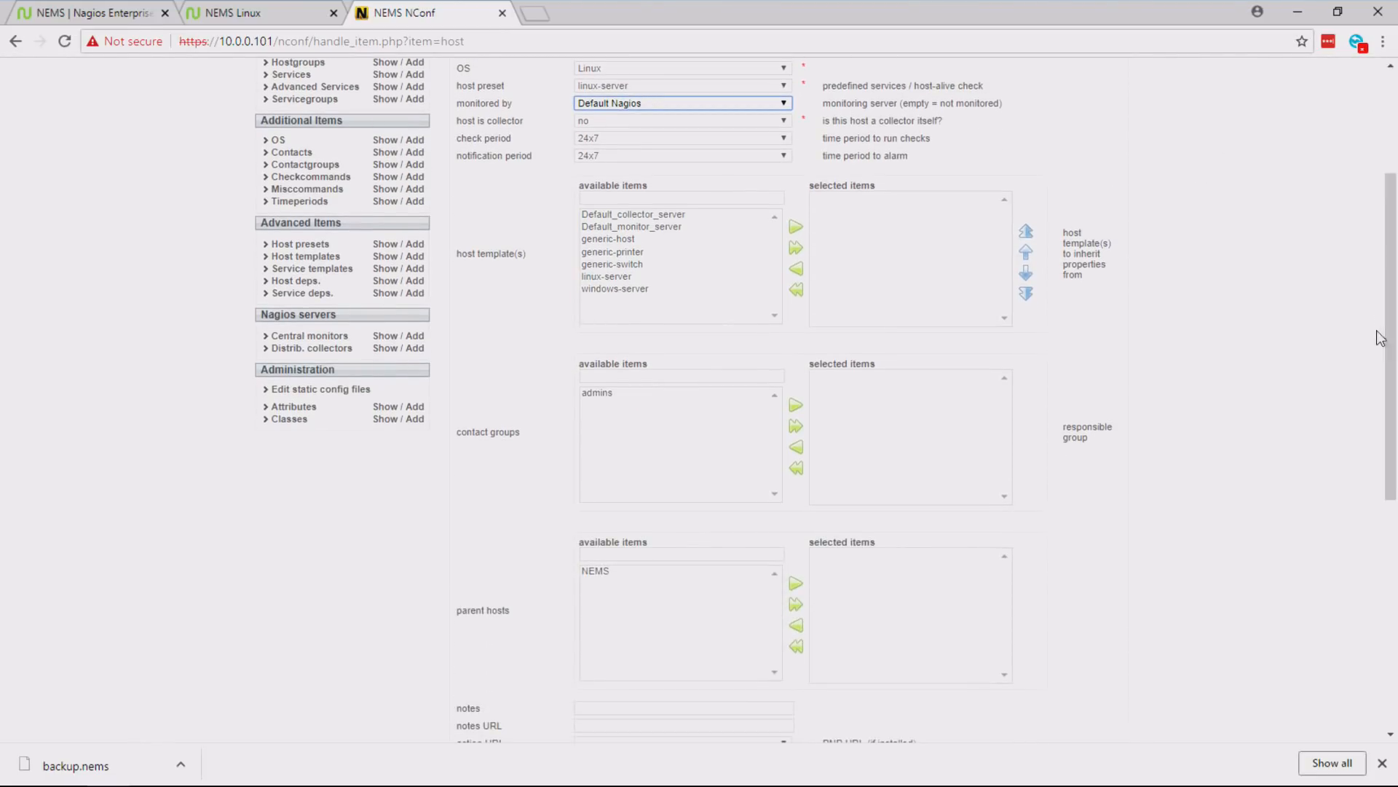
left_click(608, 393)
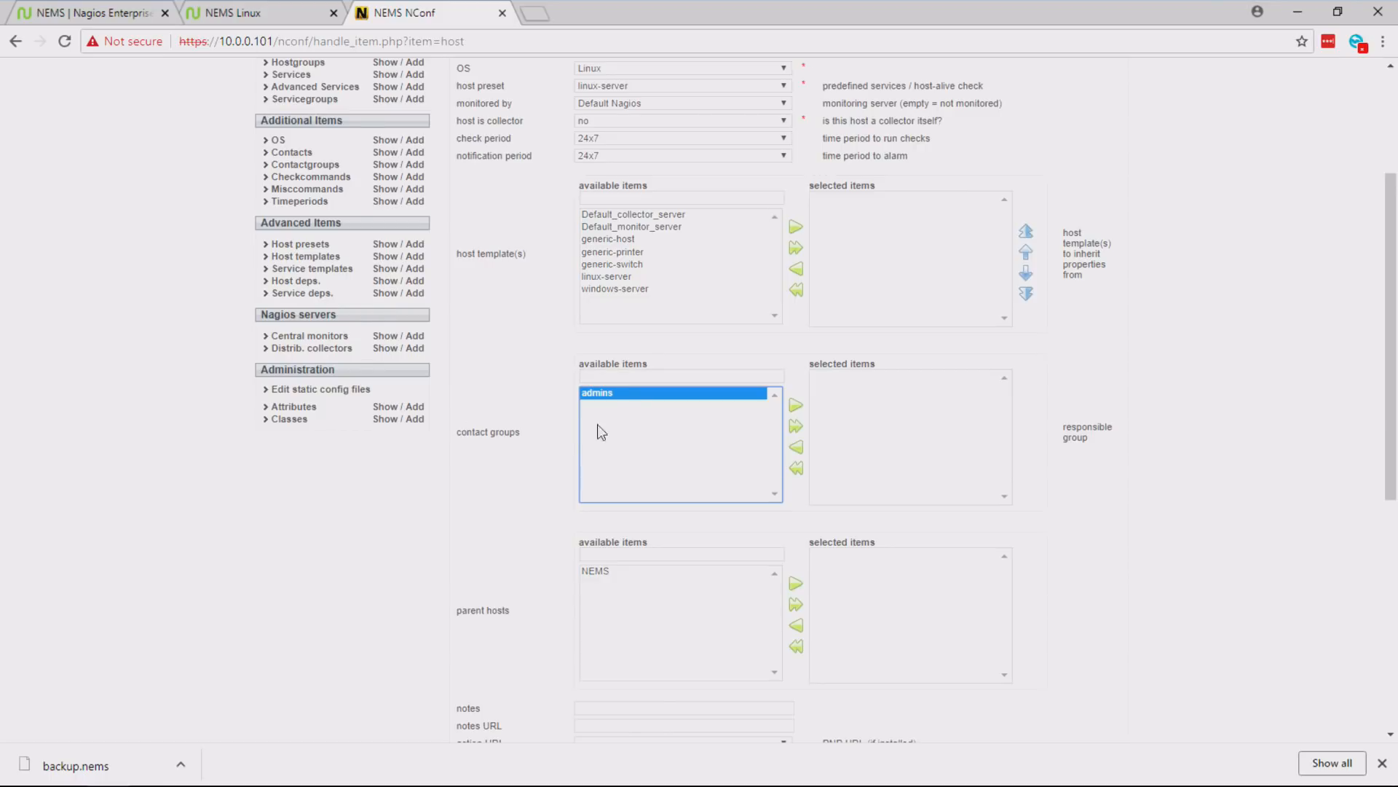
left_click(794, 406)
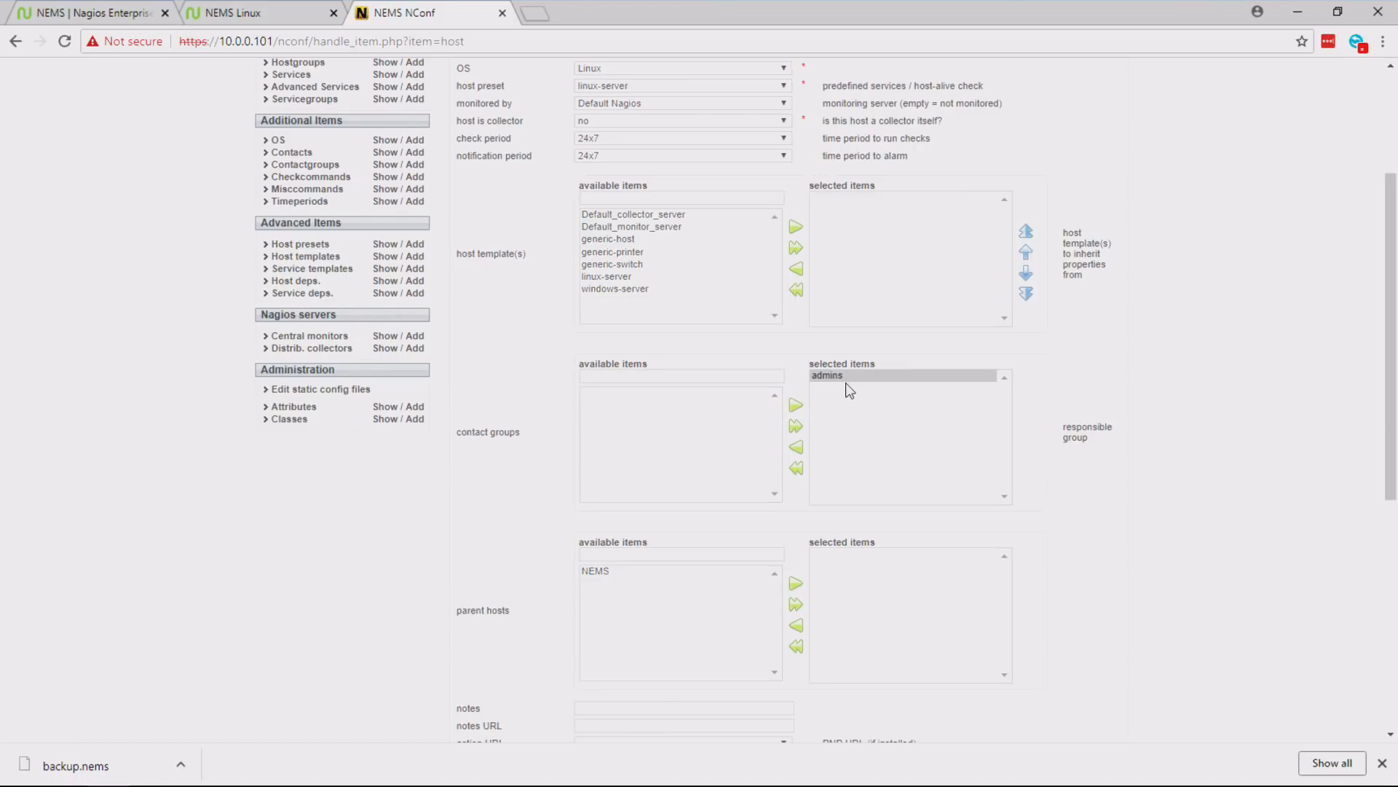
left_click_drag(1393, 290, 1384, 482)
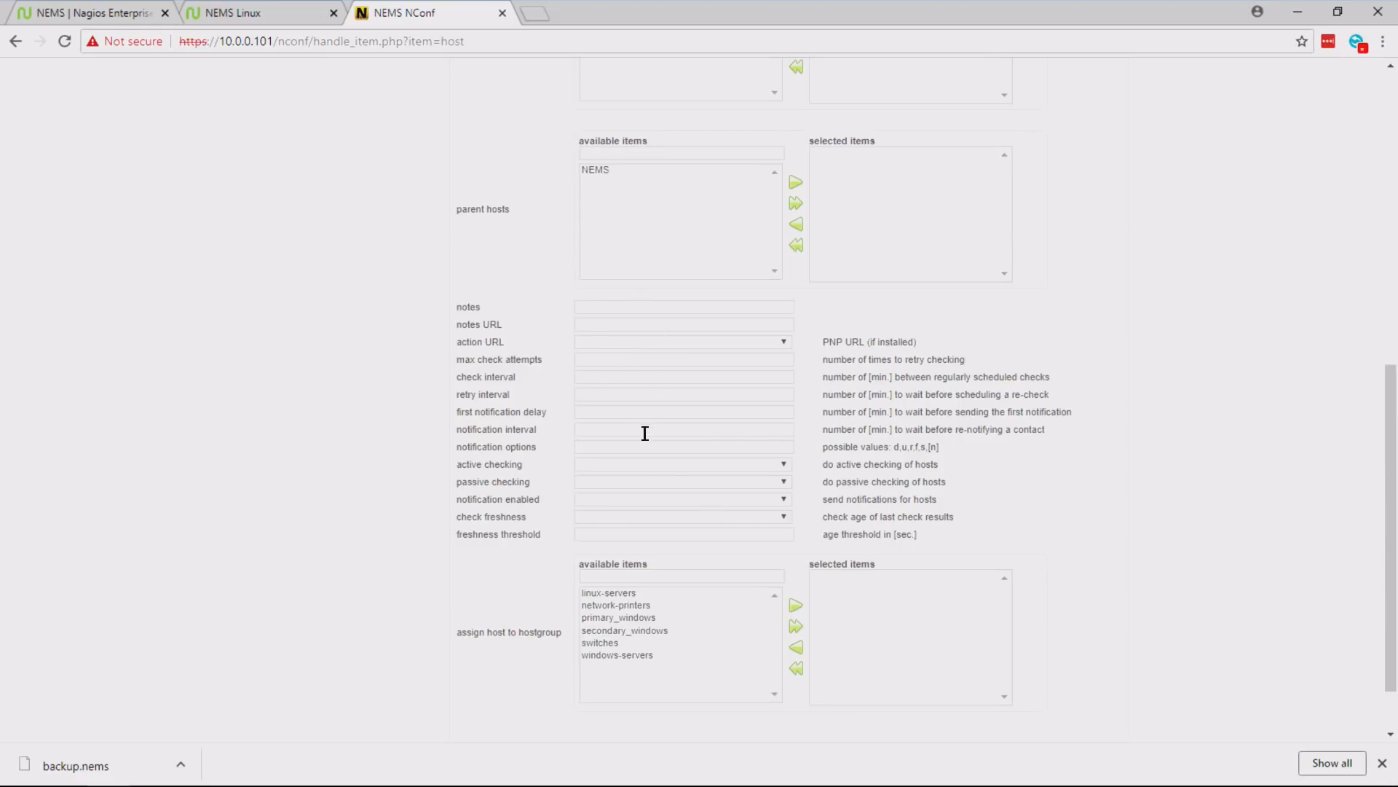
left_click_drag(1391, 508, 1391, 542)
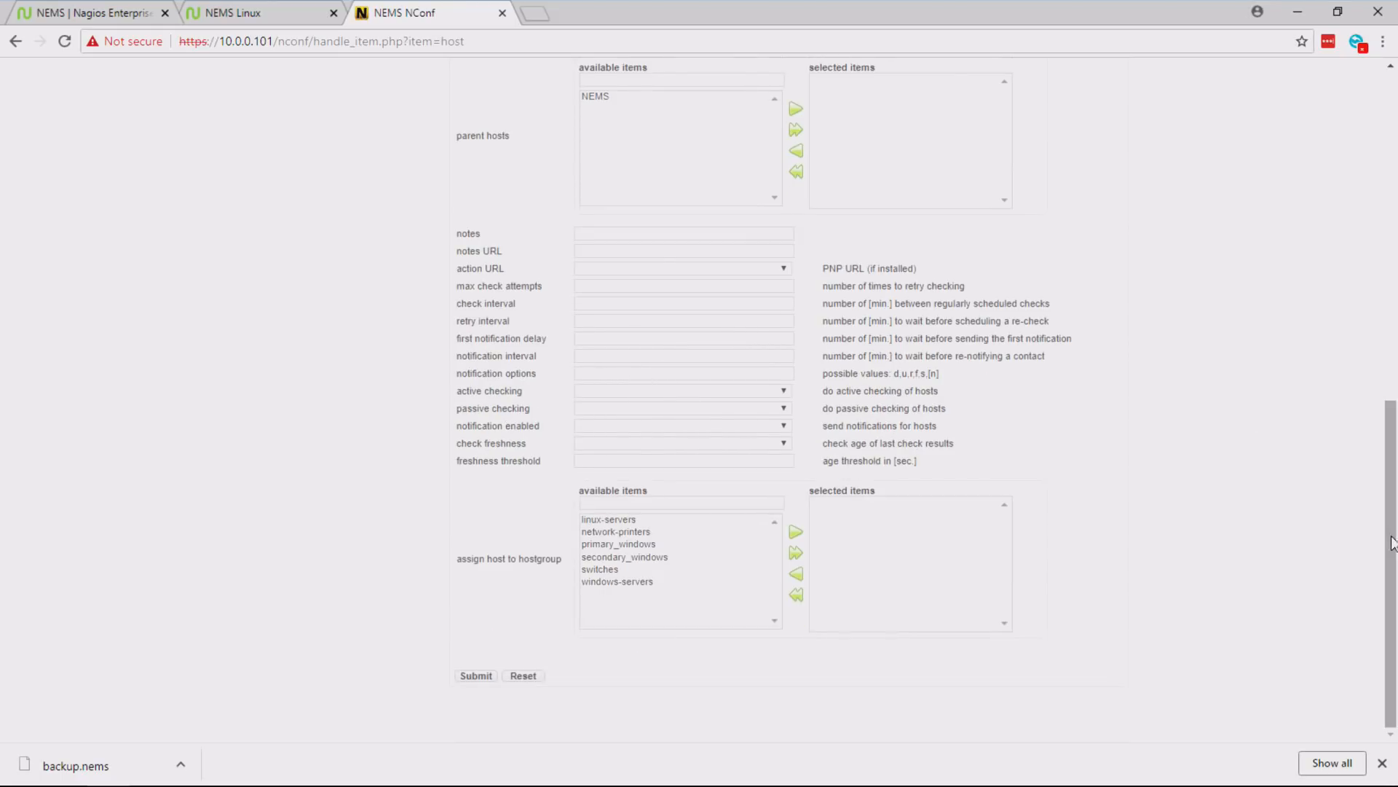
left_click(484, 677)
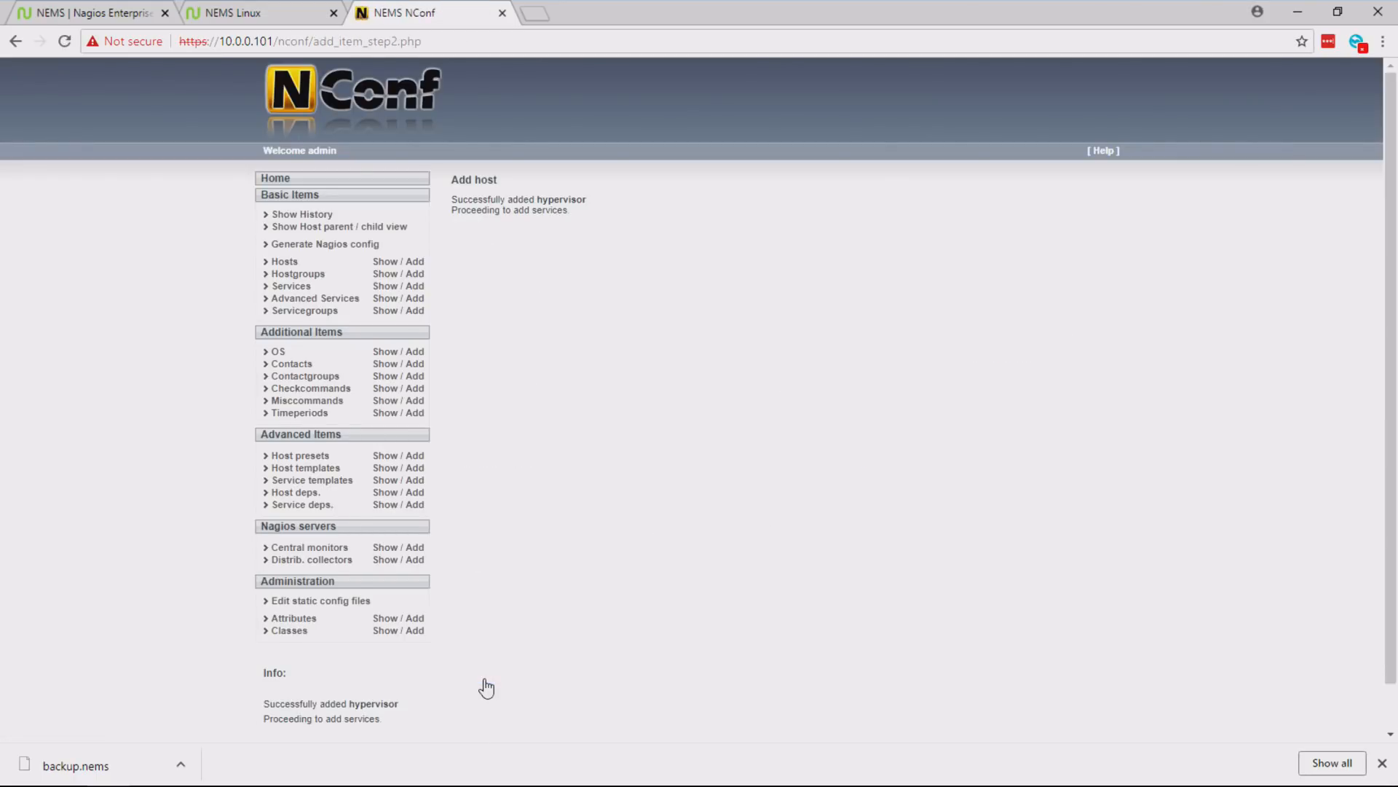
- Check the host list for the hypervisor entry and view the contact assigned to the admins contact group
left_click(393, 264)
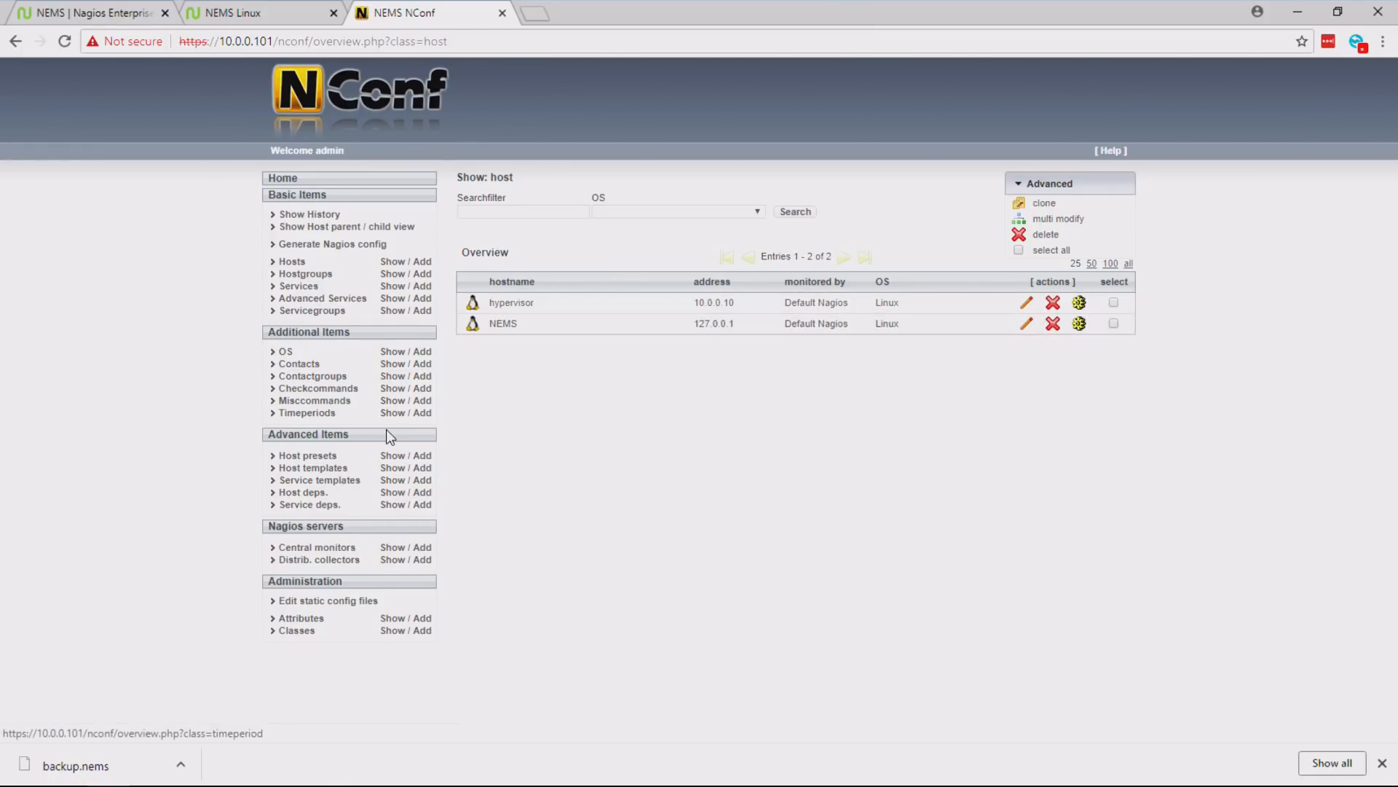
left_click(391, 375)
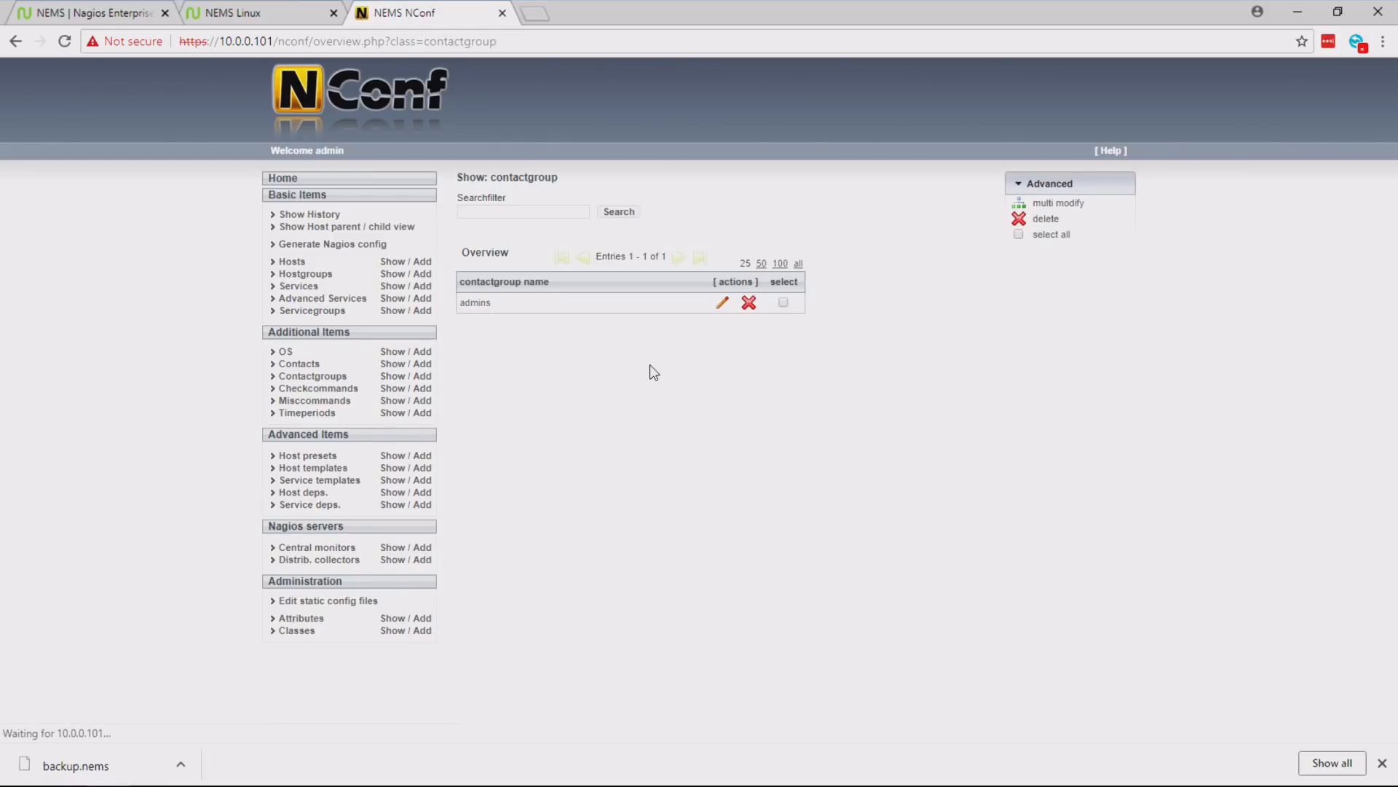
left_click(722, 303)
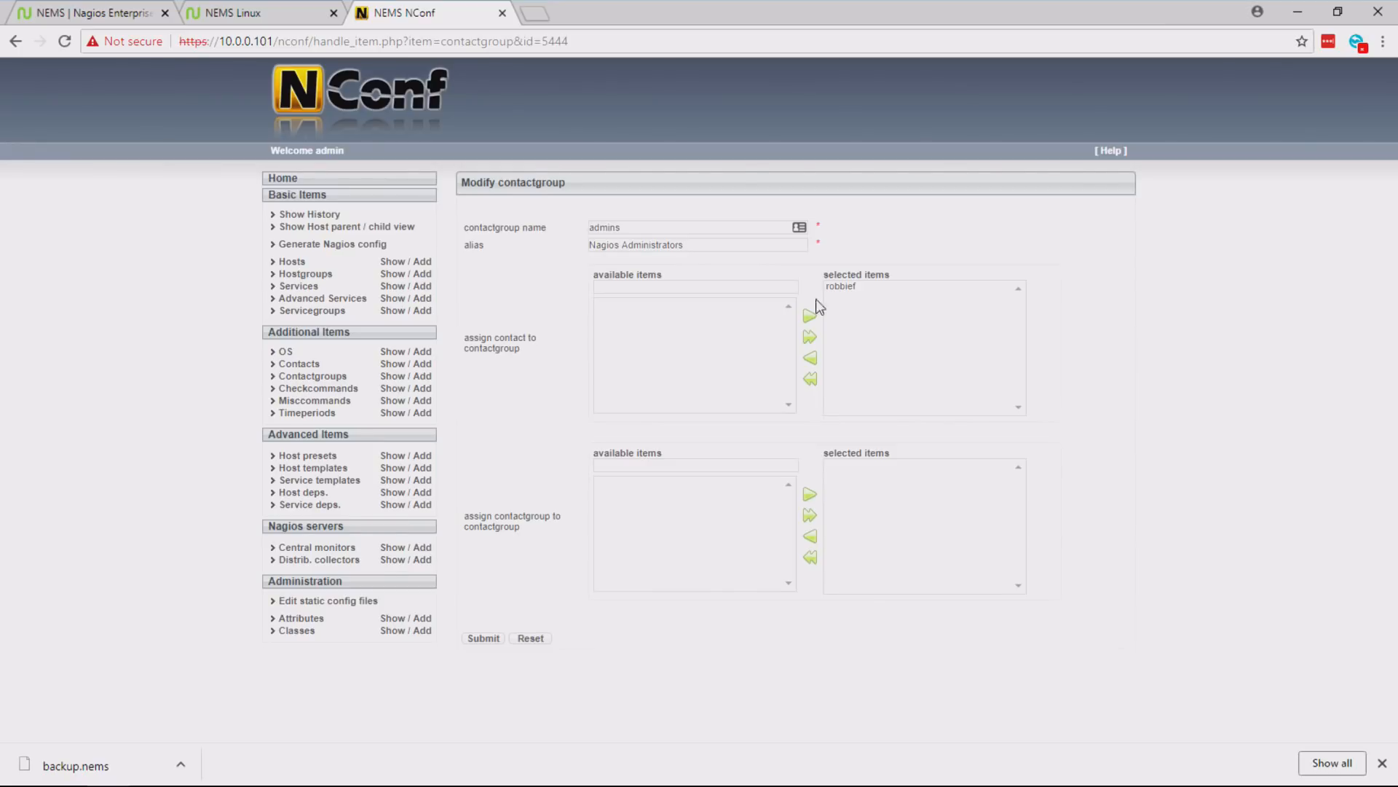
left_click(865, 286)
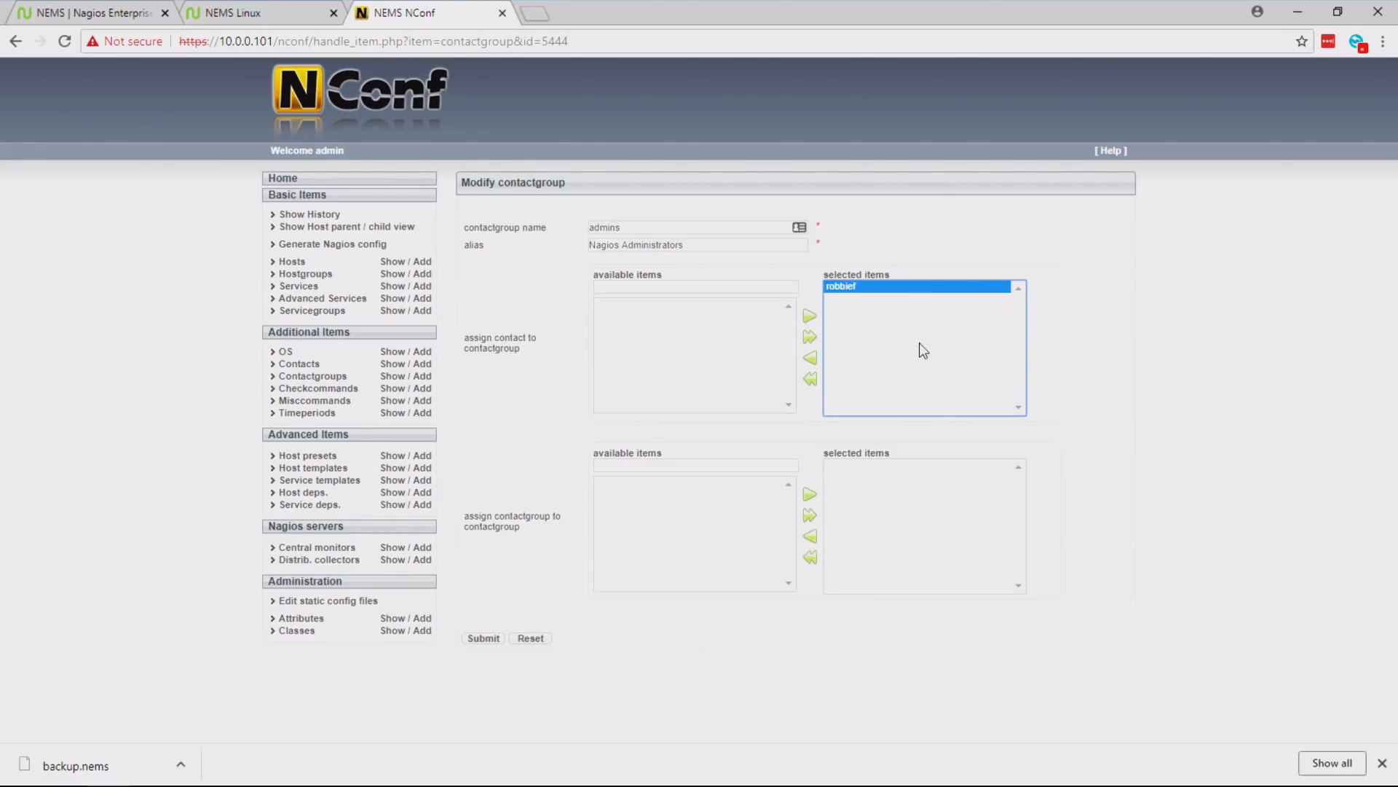
- Open the Nagios Admin contact for editing and replace its e-mail address with the administrator's own e-mail
left_click(394, 365)
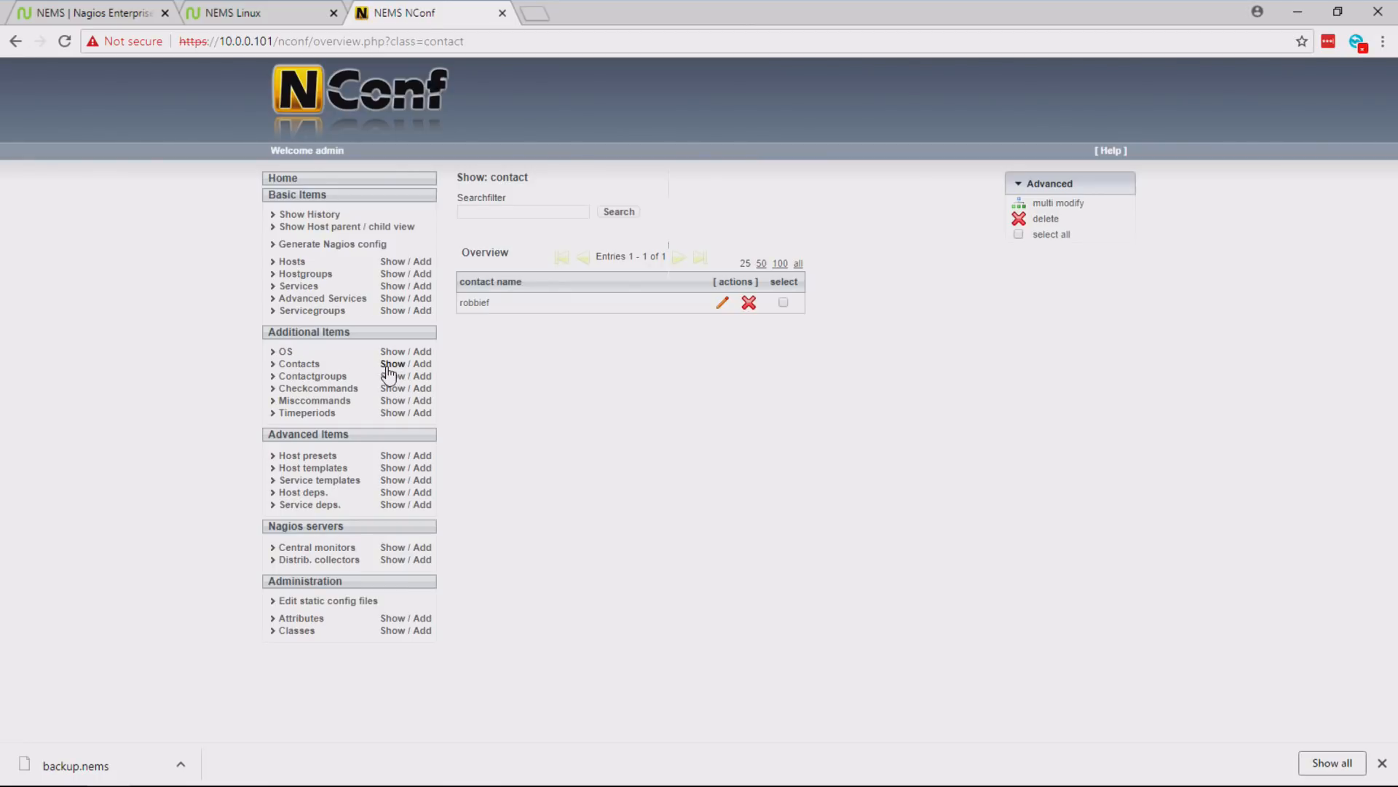
left_click(723, 305)
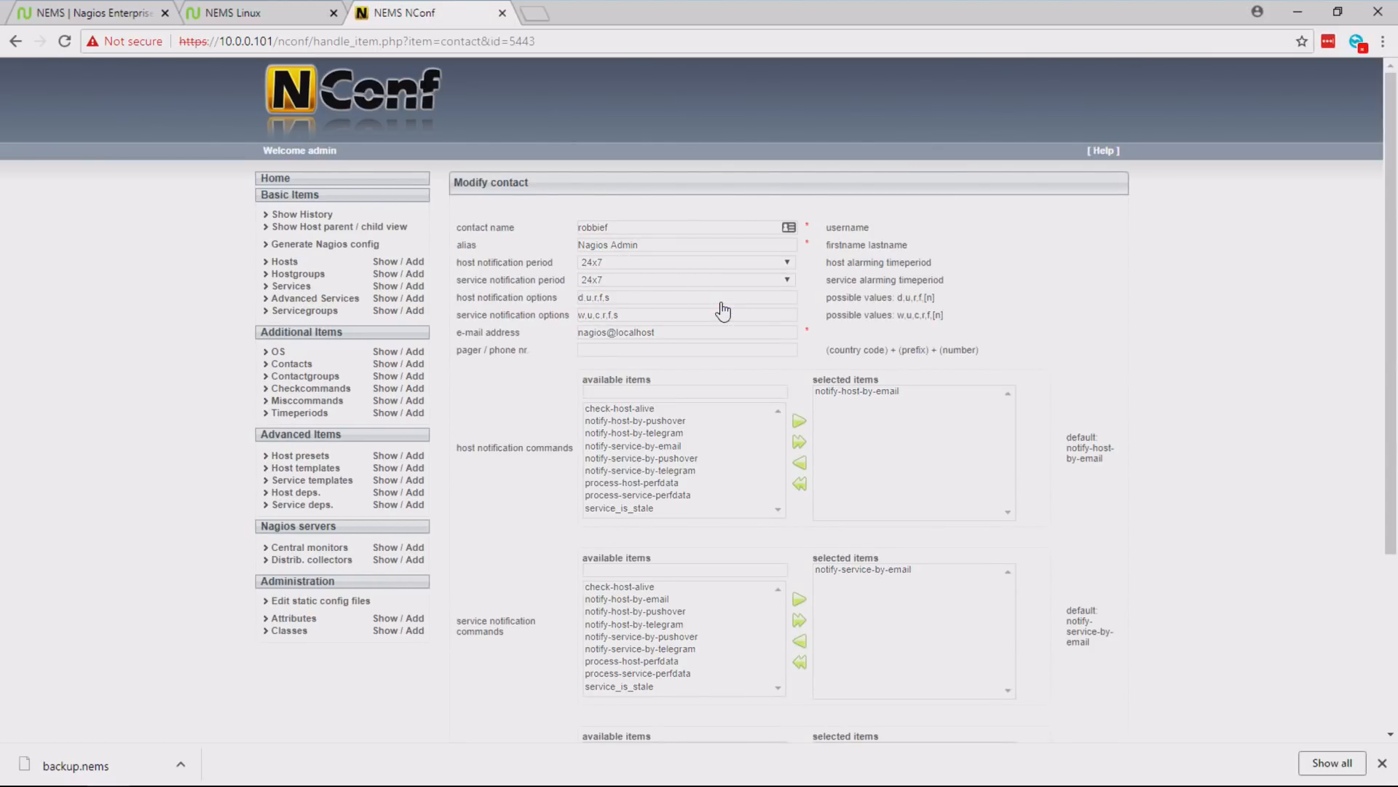
left_click_drag(718, 331, 557, 336)
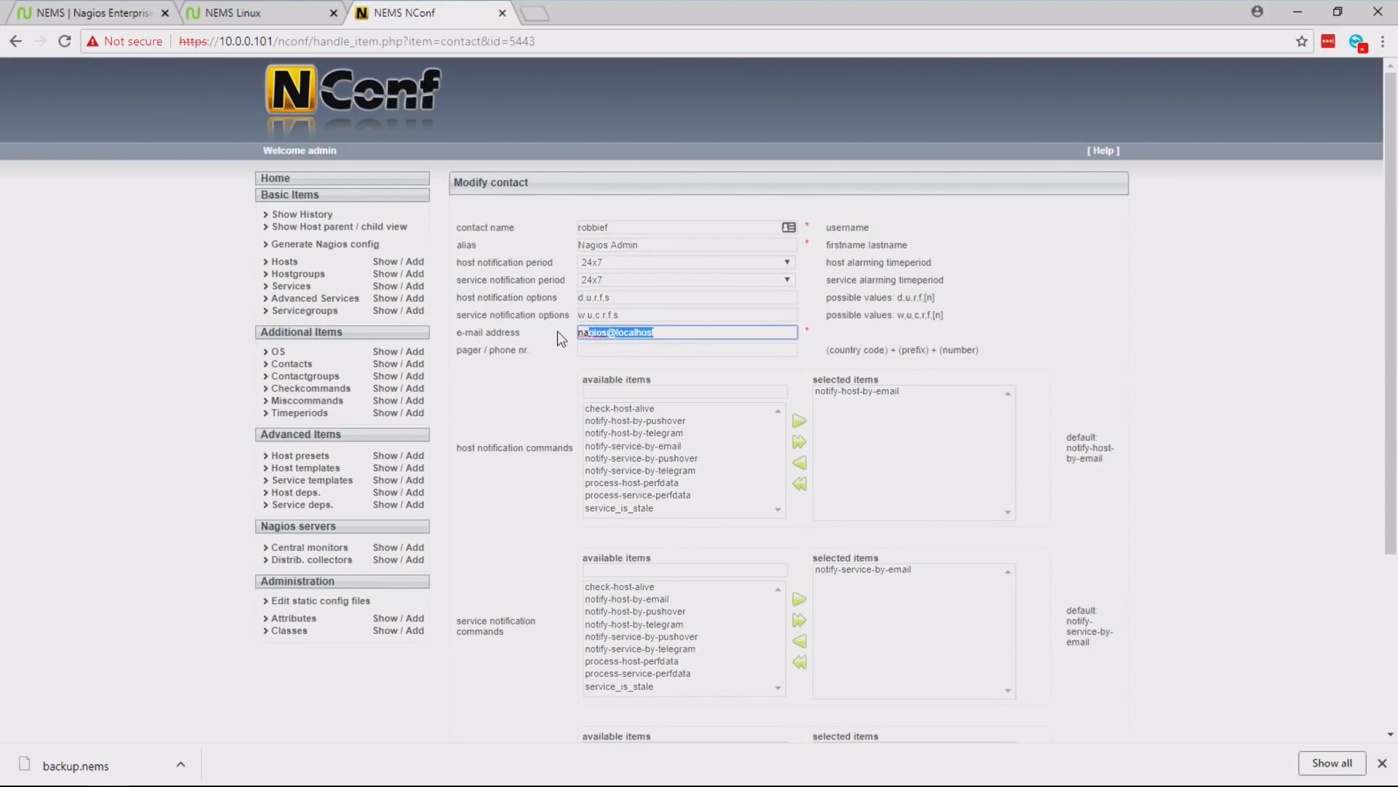
type("robbi")
key("Down")
key("Return")
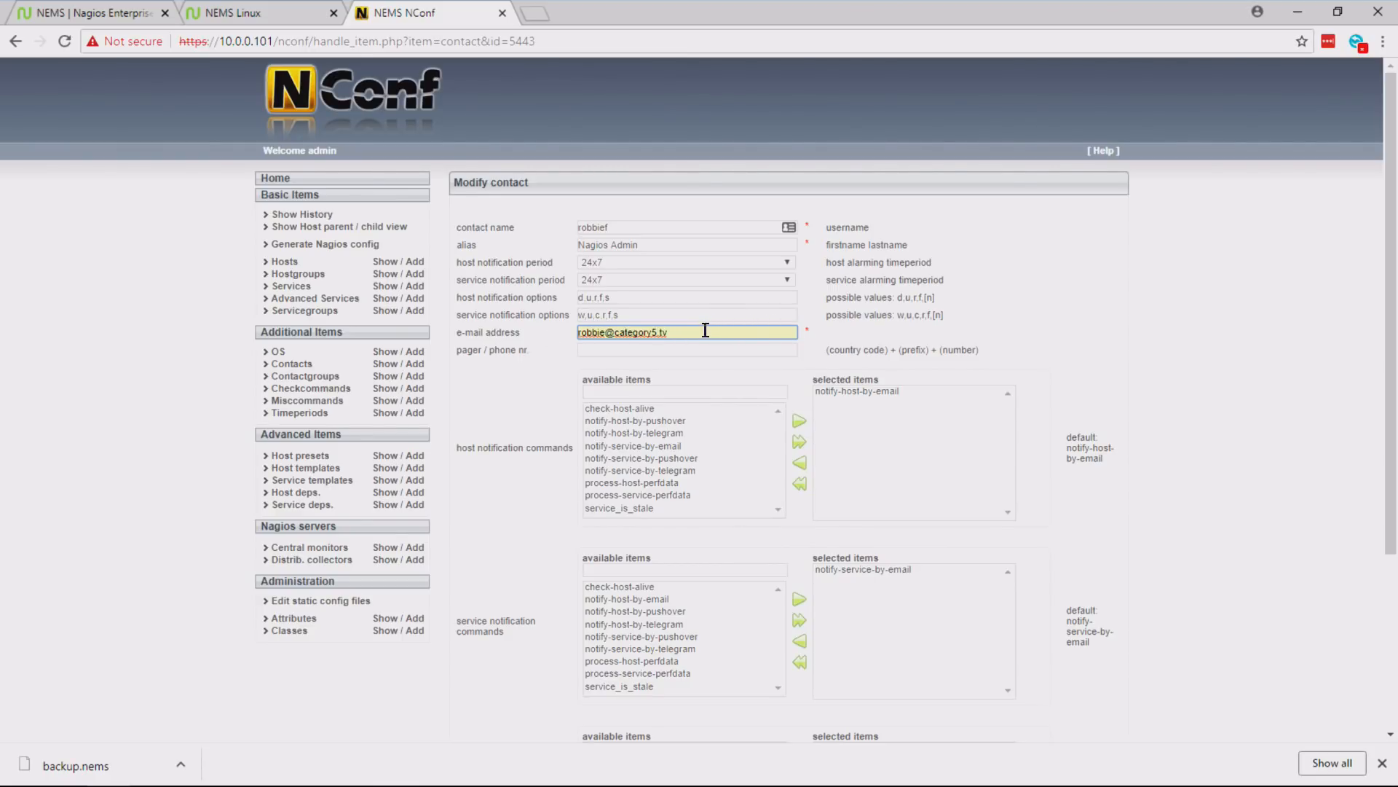
- Add notify-host-by-pushover to the contact's selected host notification commands
left_click_drag(1390, 249, 1390, 347)
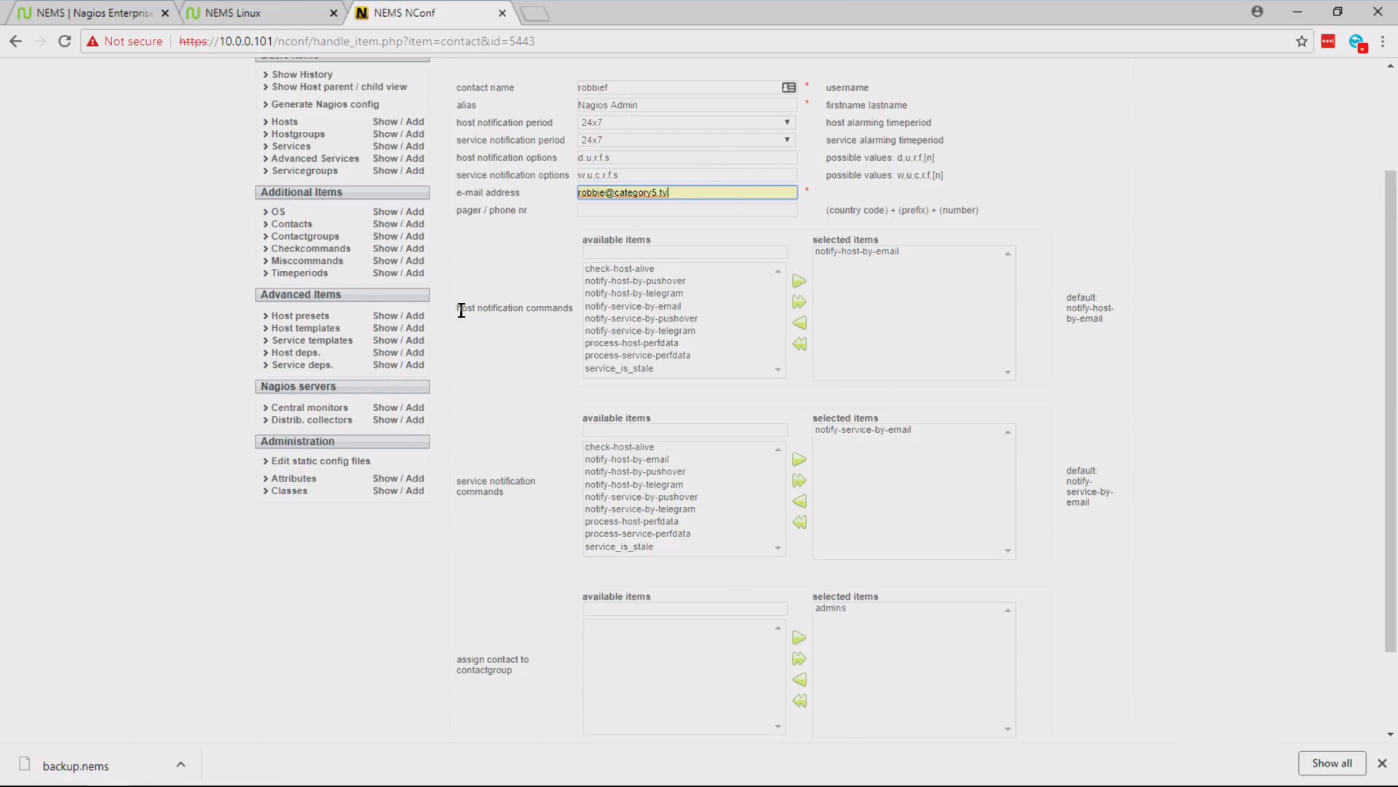
left_click_drag(457, 308, 530, 308)
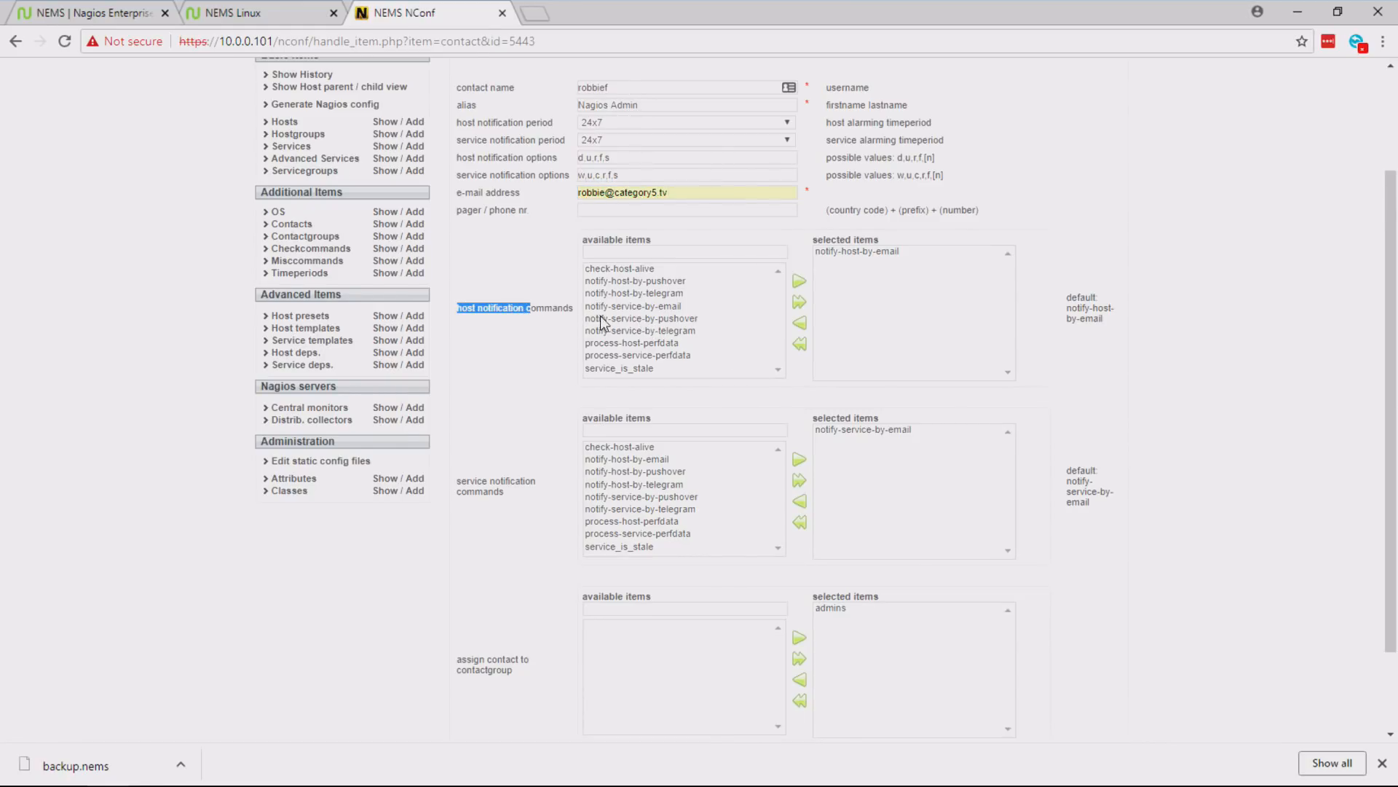
left_click(603, 319)
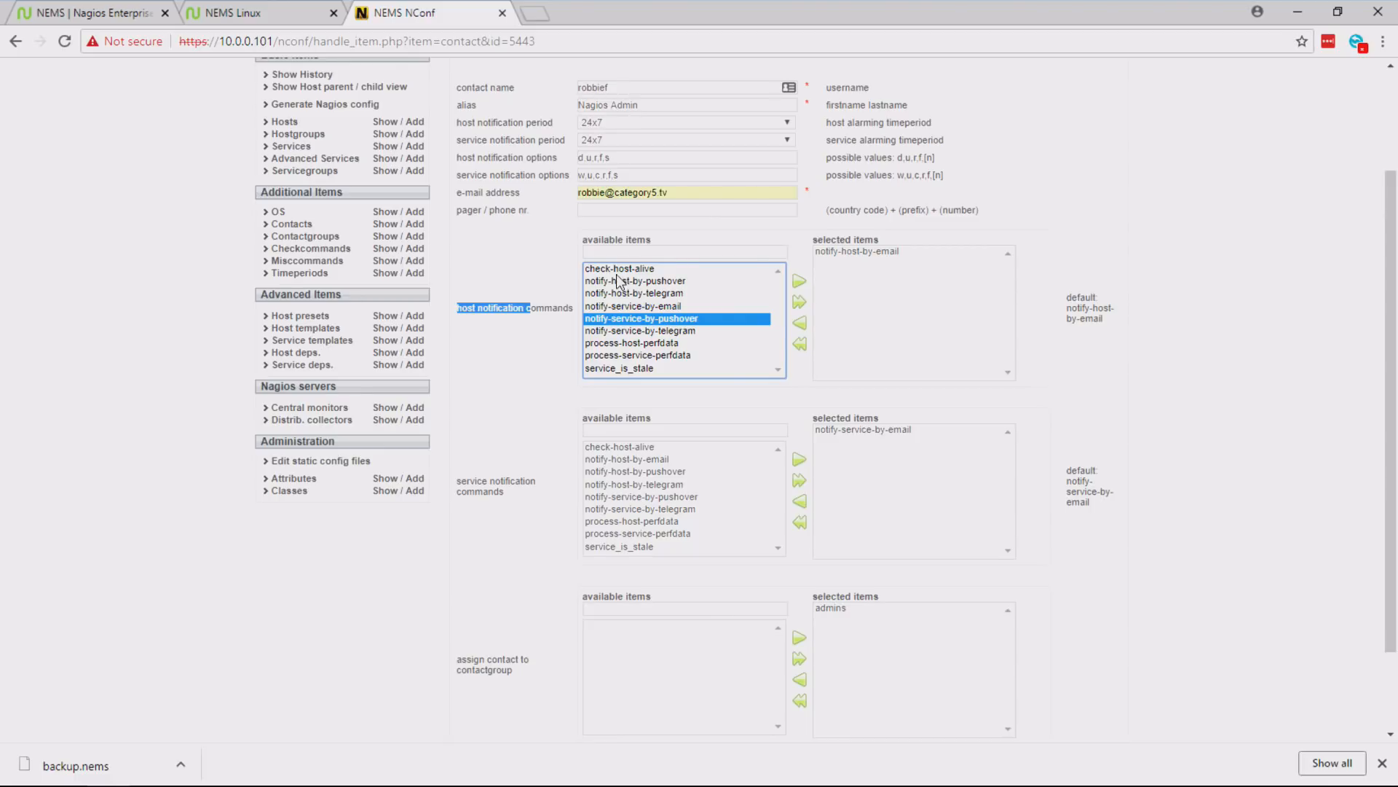
left_click(641, 282)
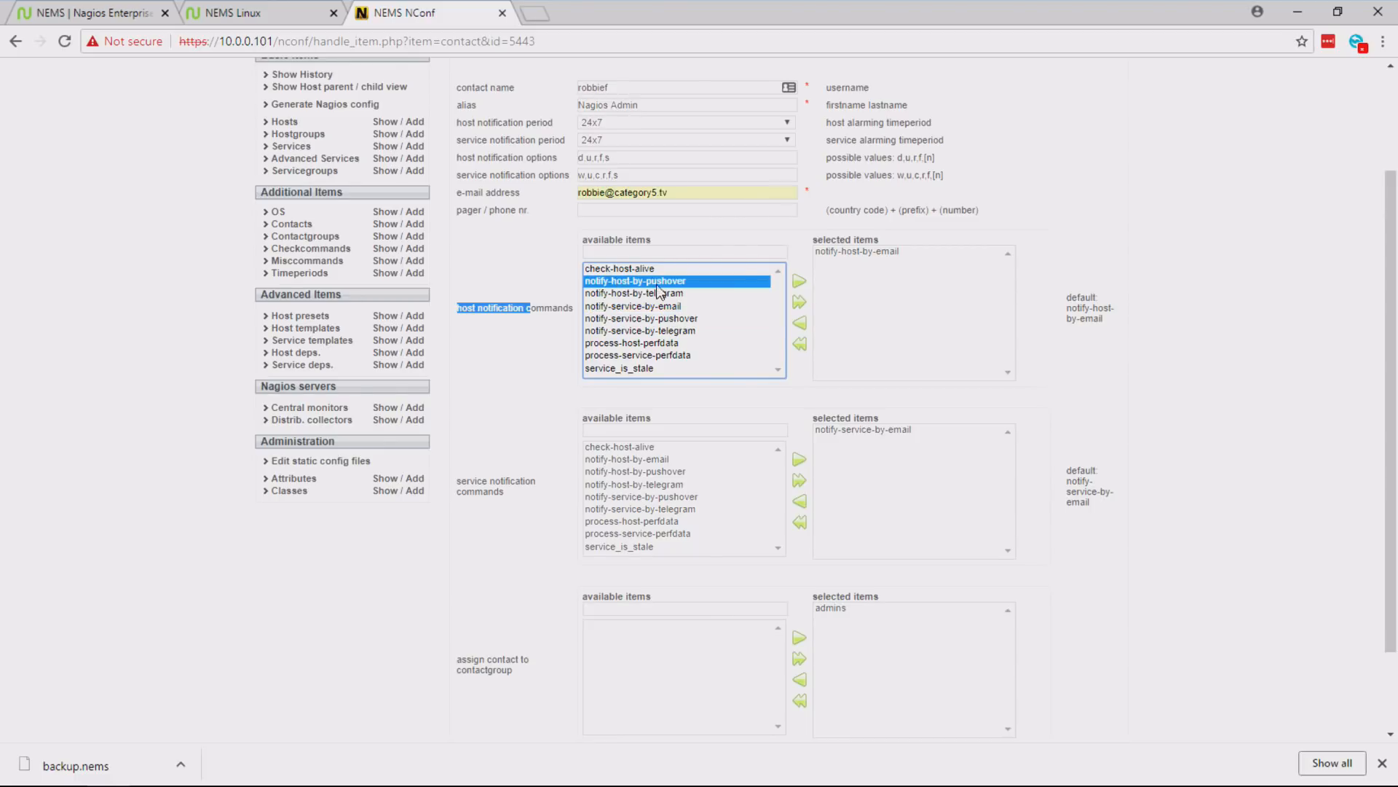
double_click(466, 307)
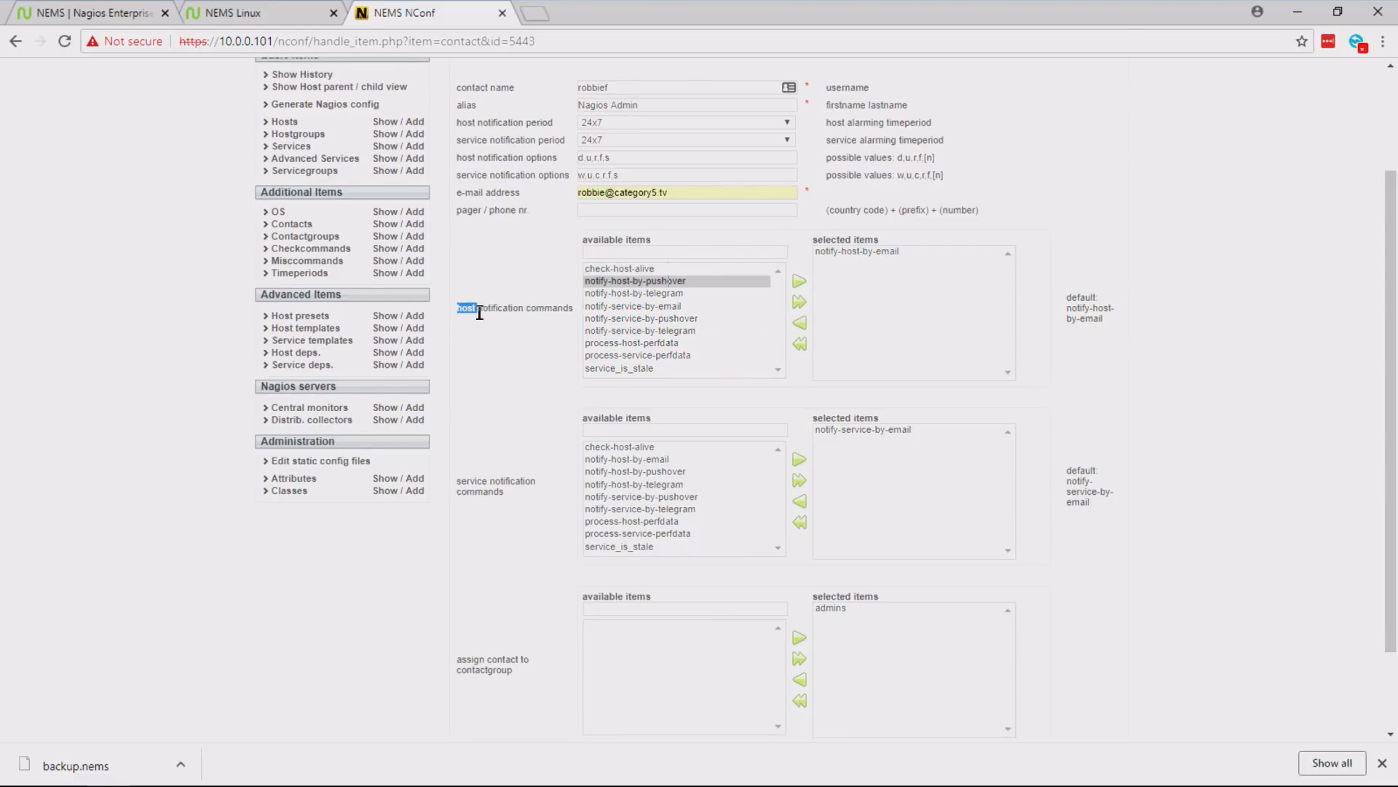
left_click(799, 282)
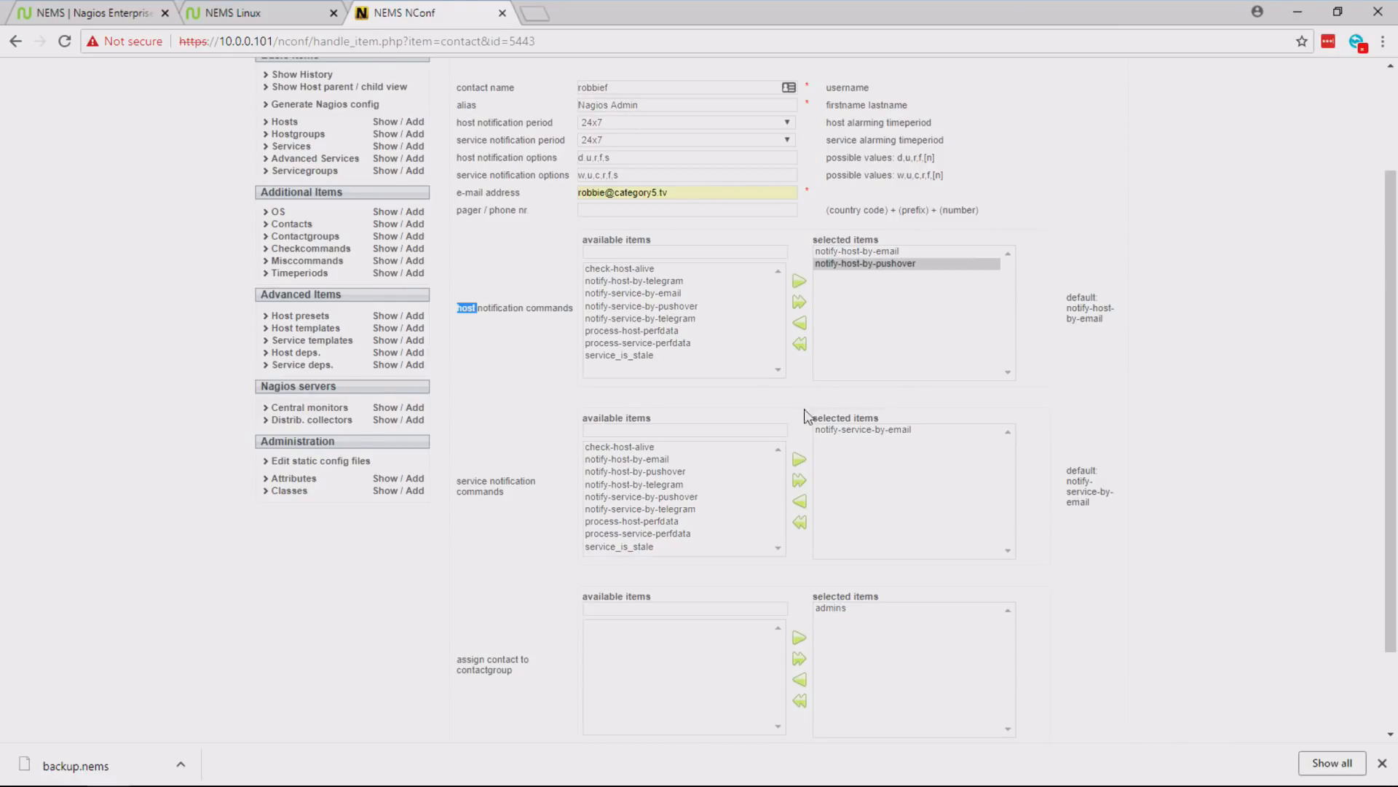
- Add notify-service-by-pushover to the contact's selected service notification commands and submit the modified contact
scroll(1365, 373, "down", 3)
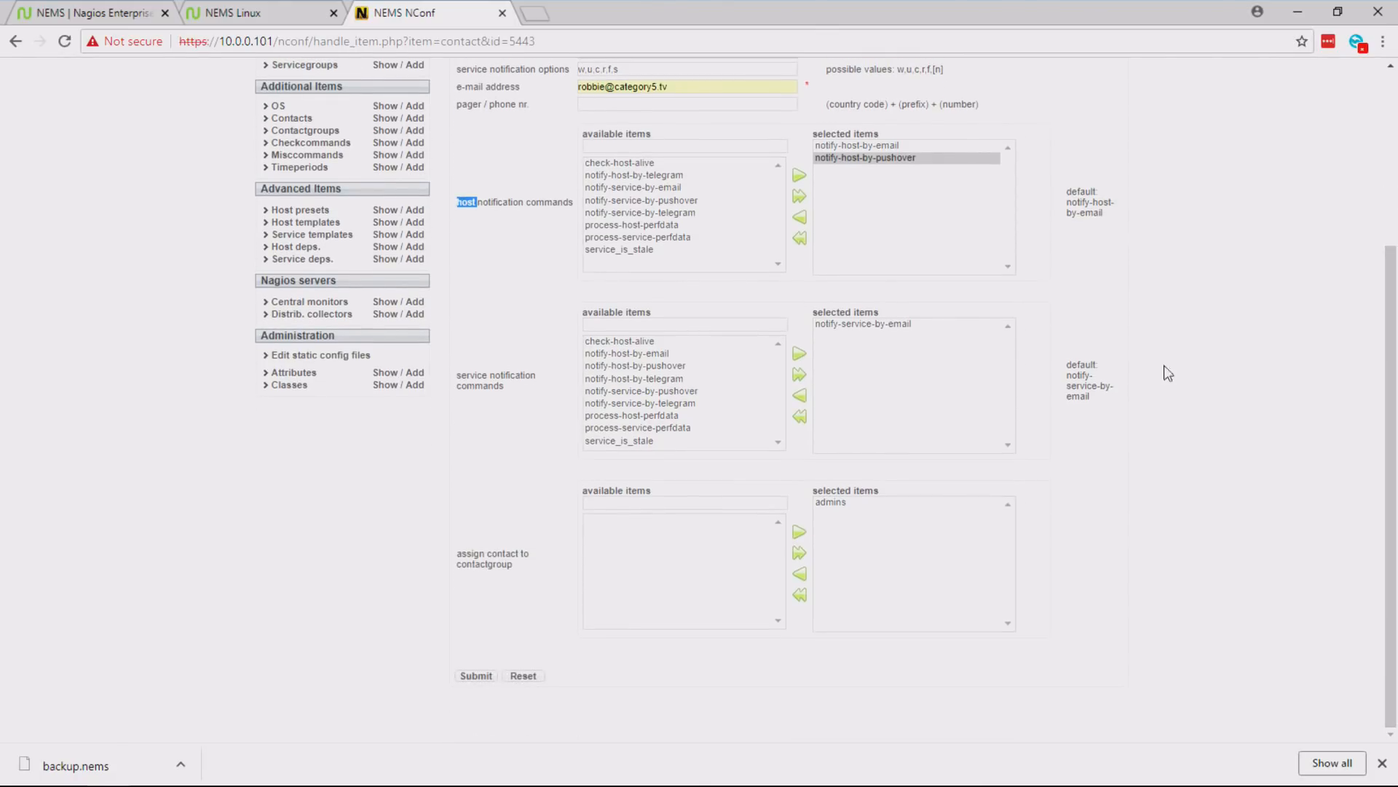
left_click_drag(469, 376, 505, 375)
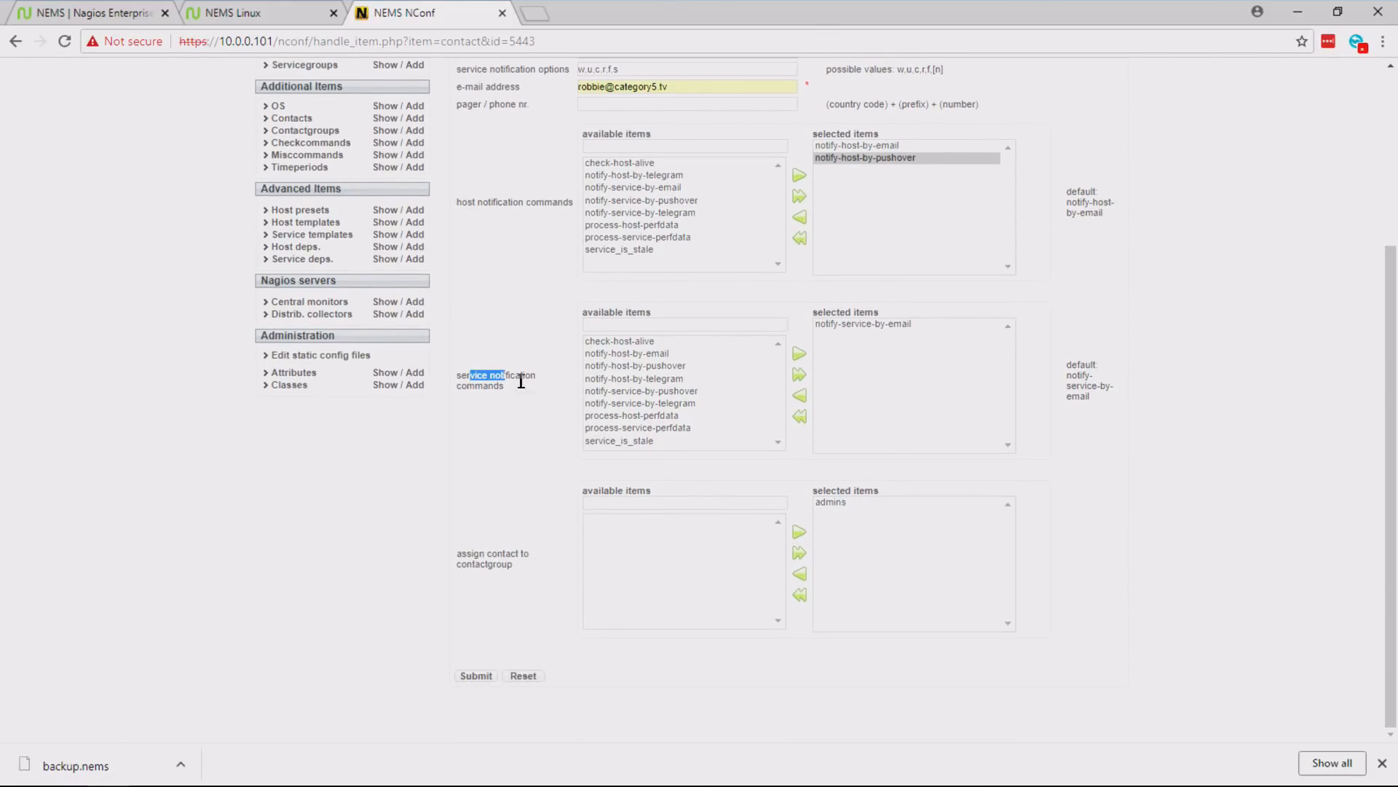
left_click(630, 390)
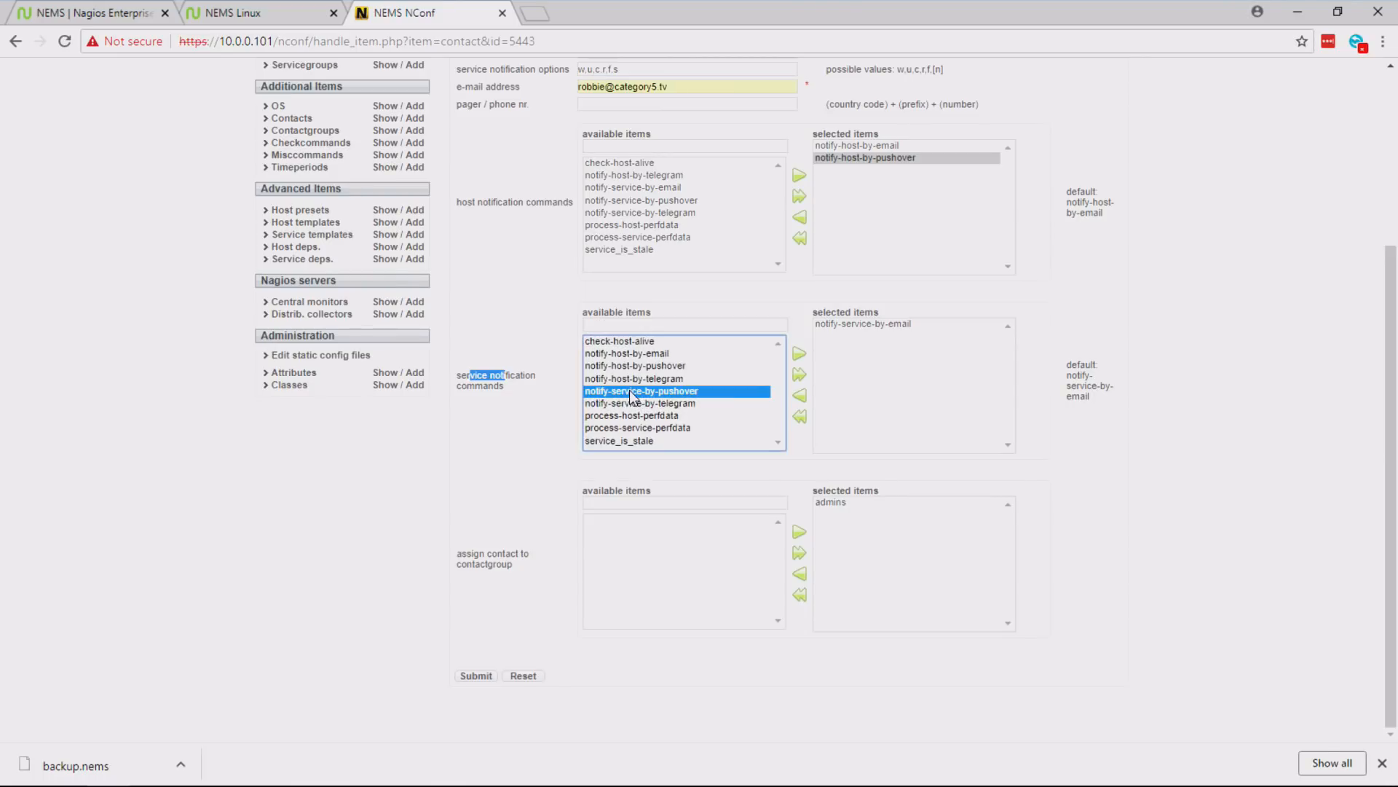
left_click(796, 353)
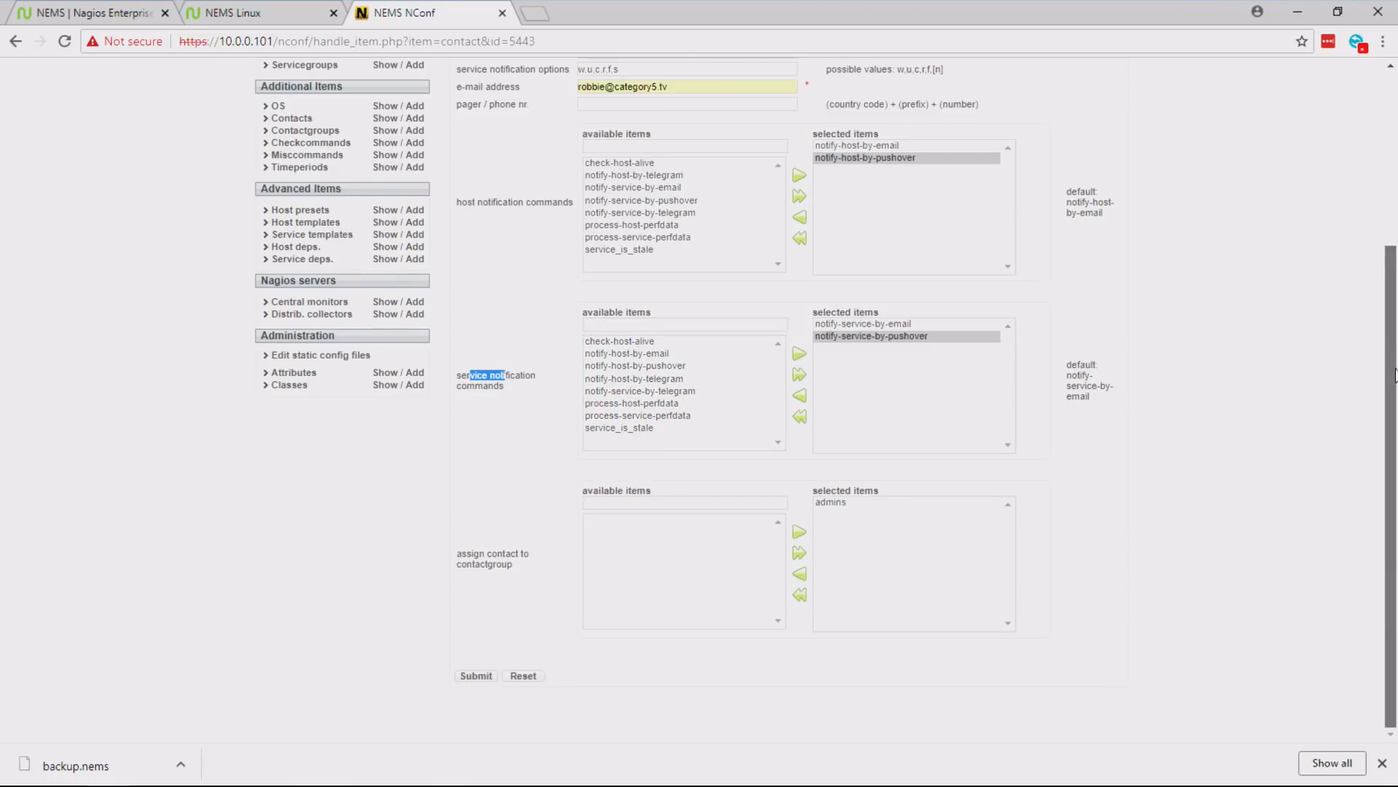
scroll(1395, 375, "up", 3)
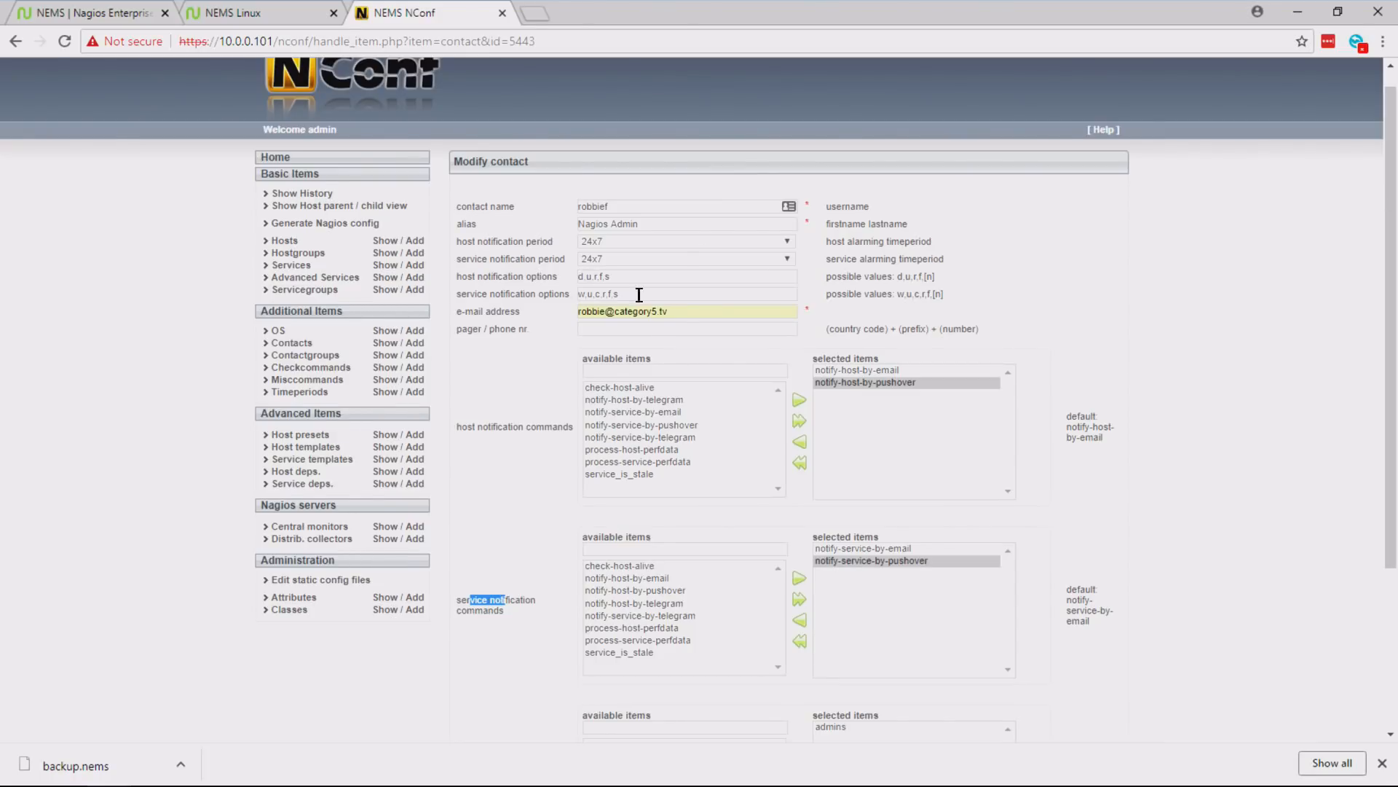
left_click(695, 312)
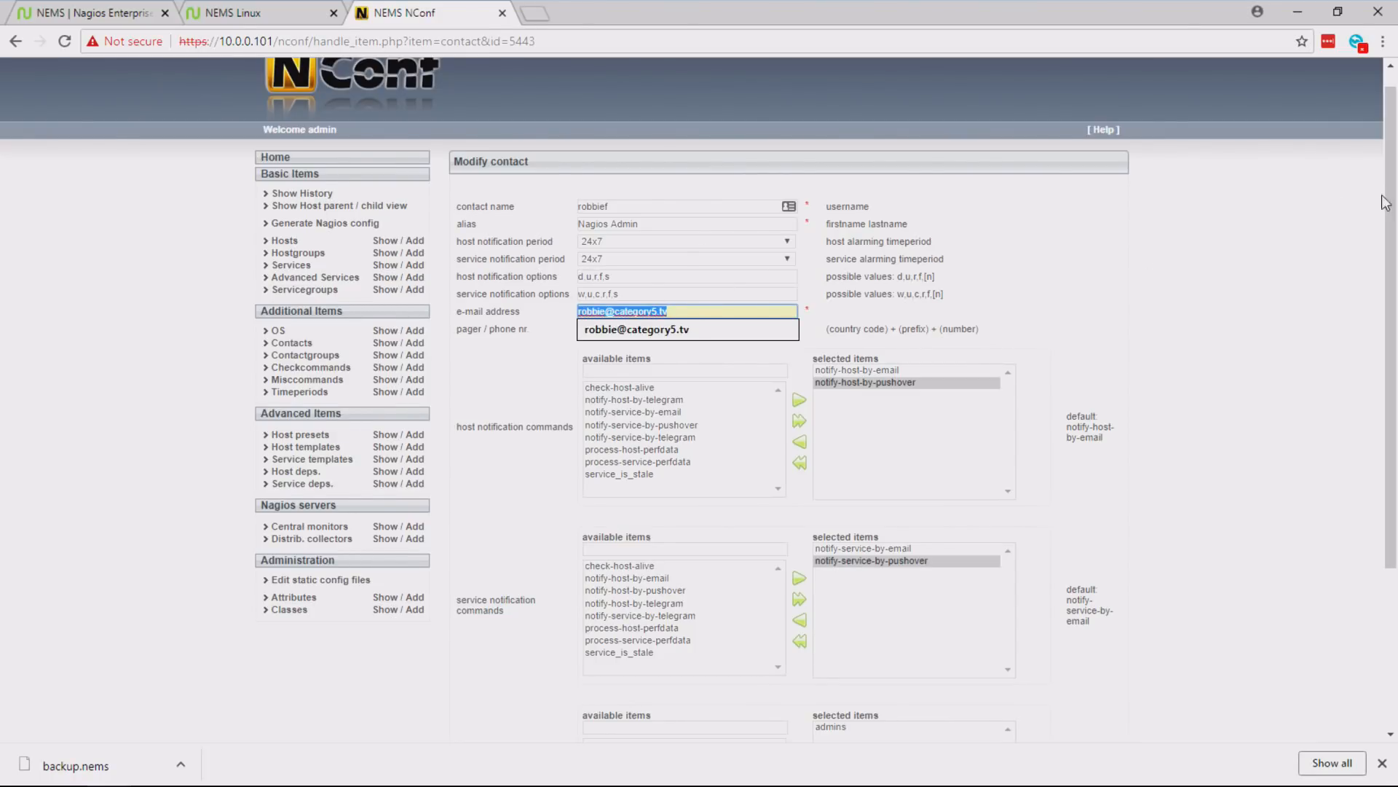
scroll(1385, 202, "down", 3)
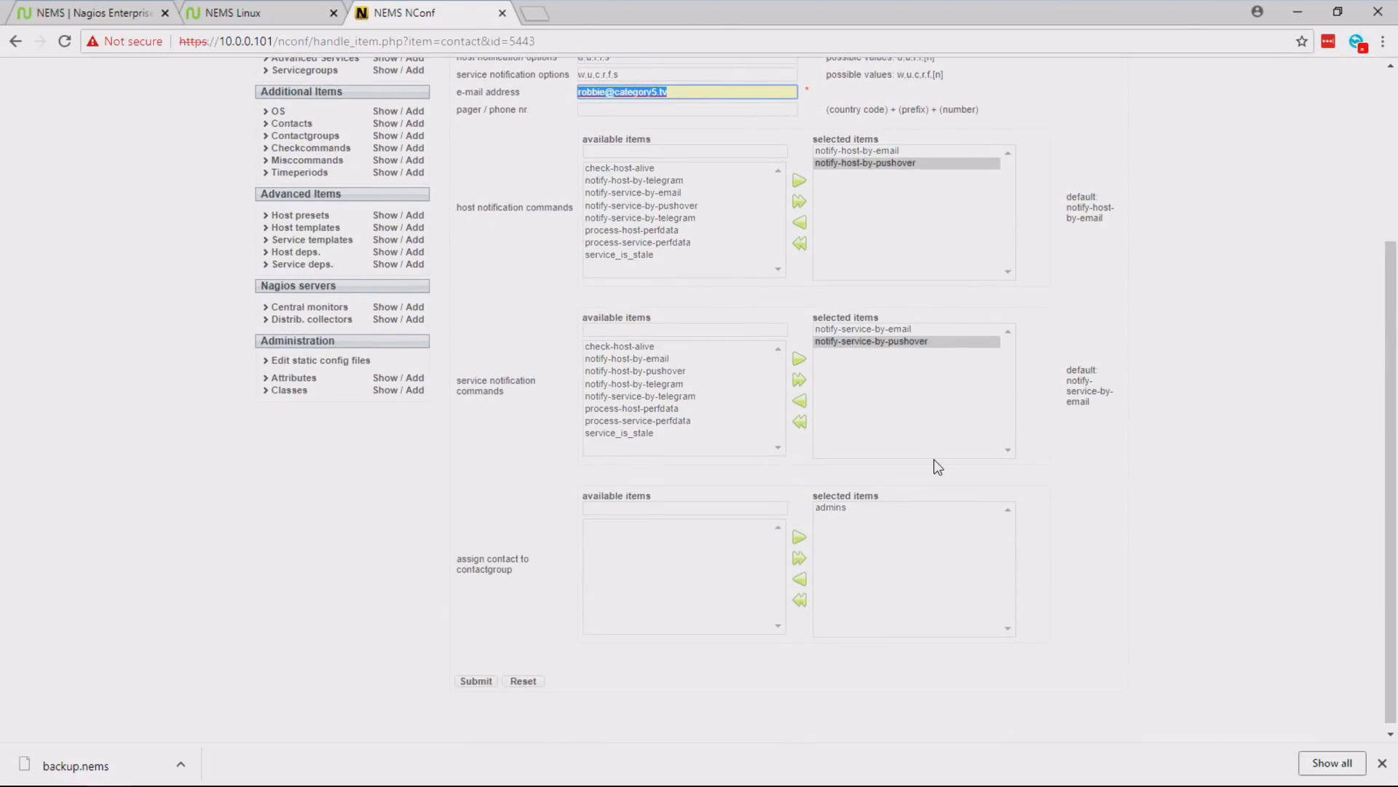
left_click(477, 681)
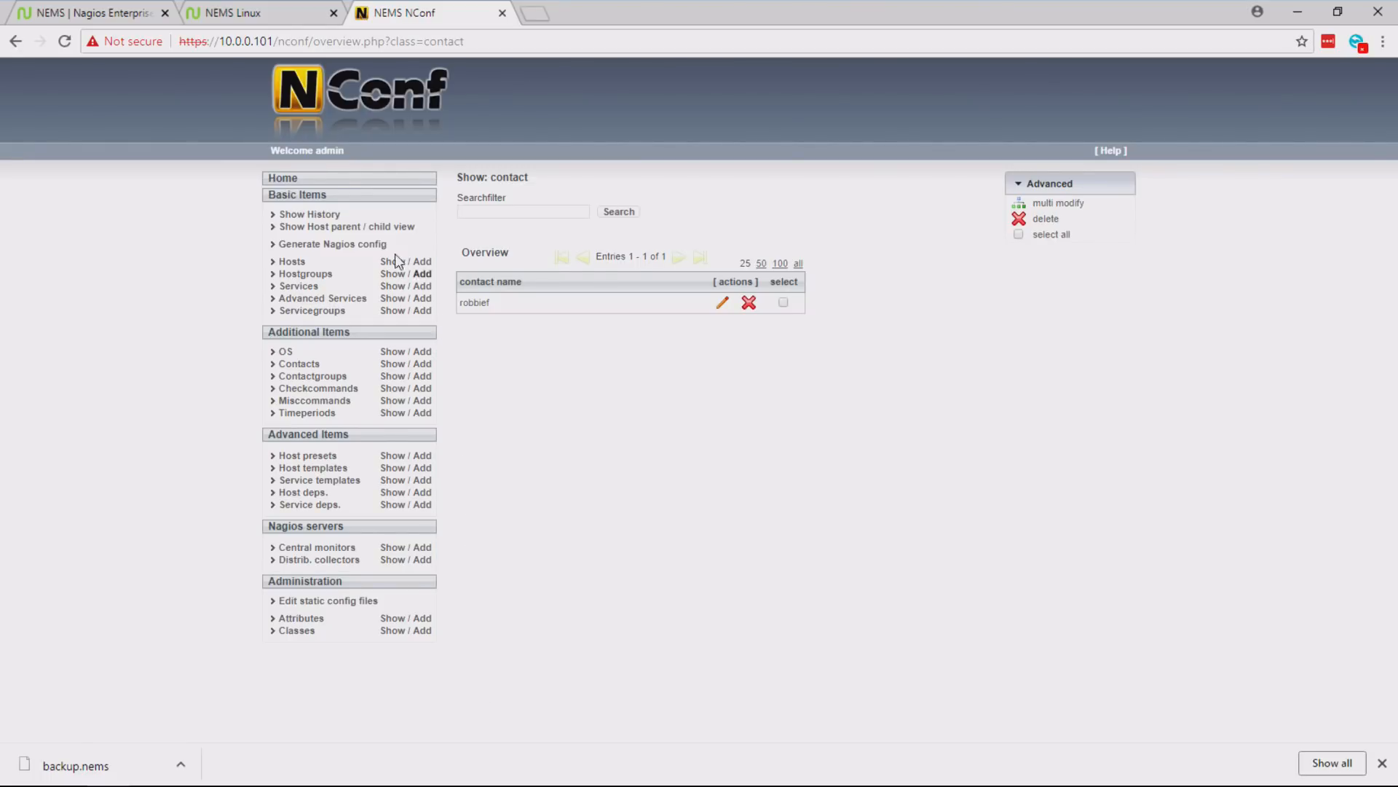
- Generate the Nagios config and examine the Default_collector syntax check output, especially the error lines about the hypervisor host
left_click(320, 248)
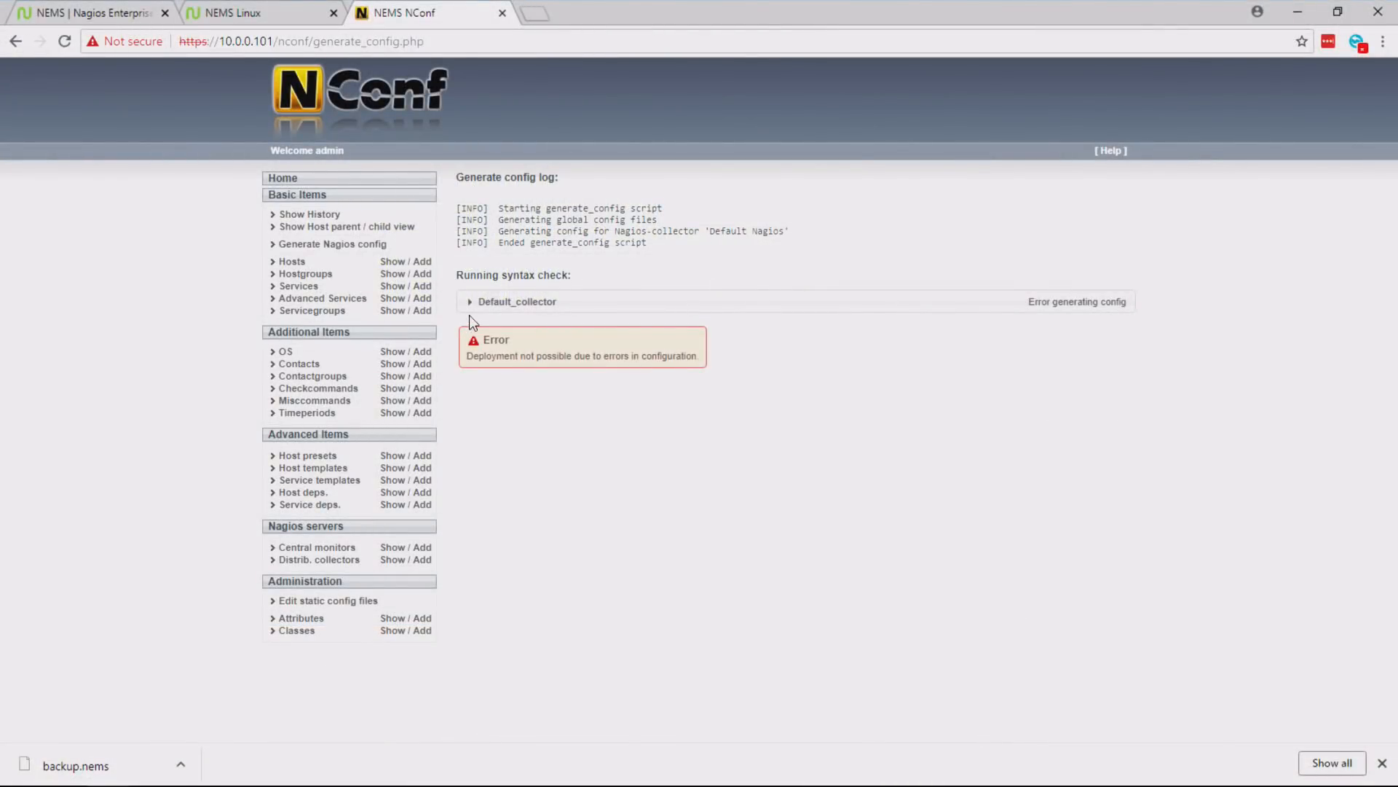
left_click(472, 306)
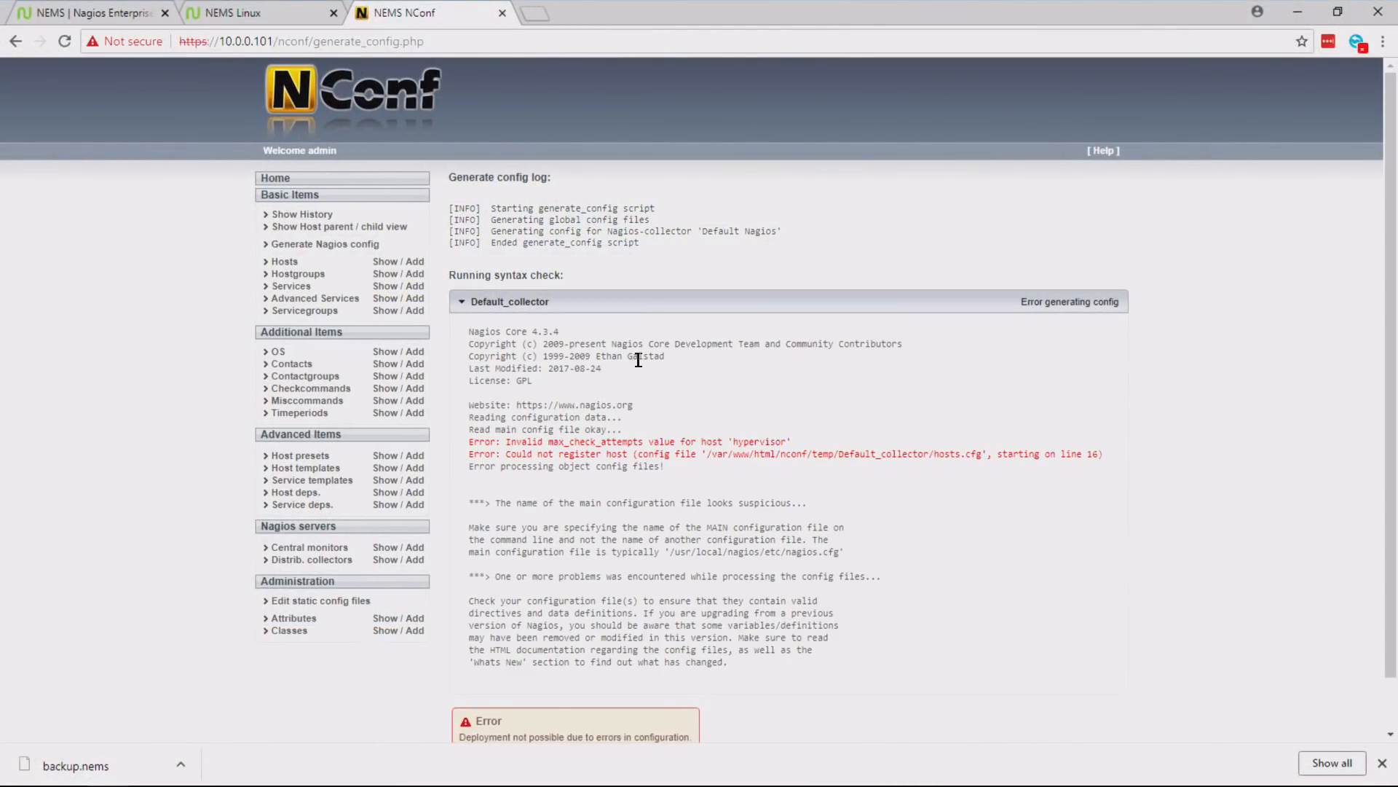
left_click_drag(510, 332, 597, 335)
left_click(596, 330)
left_click_drag(586, 331, 521, 335)
left_click(524, 337)
left_click_drag(474, 441, 798, 444)
left_click(798, 440)
left_click_drag(508, 442, 801, 443)
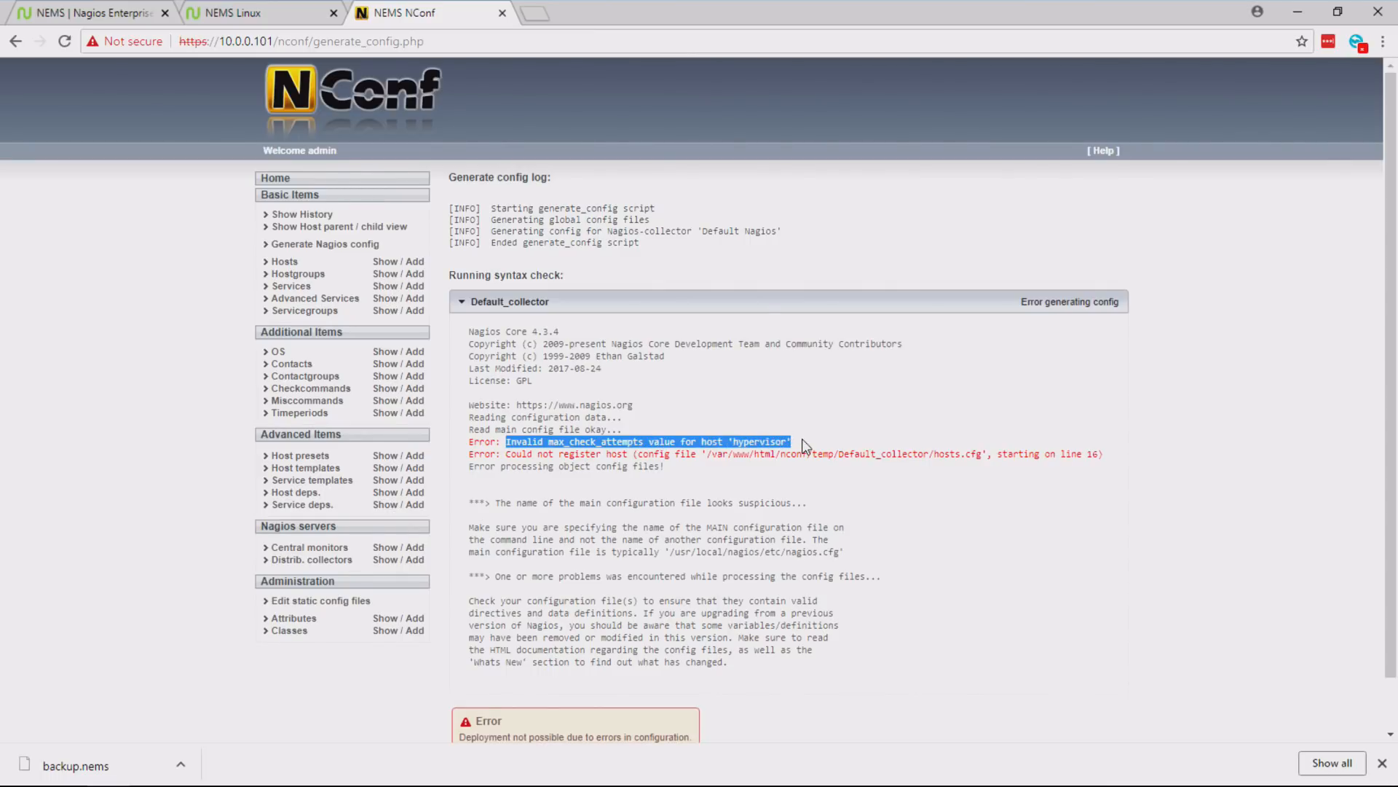
double_click(780, 442)
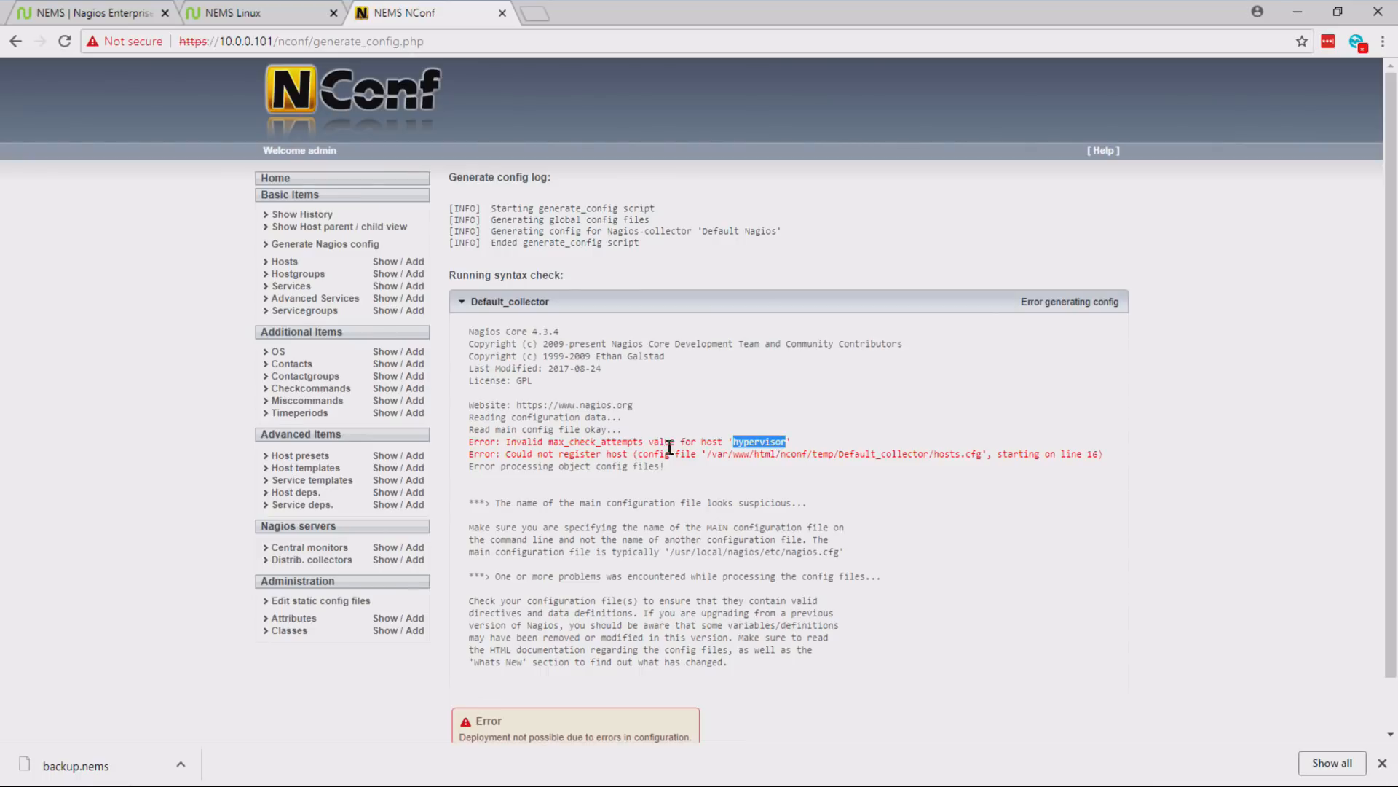
left_click_drag(550, 441, 646, 442)
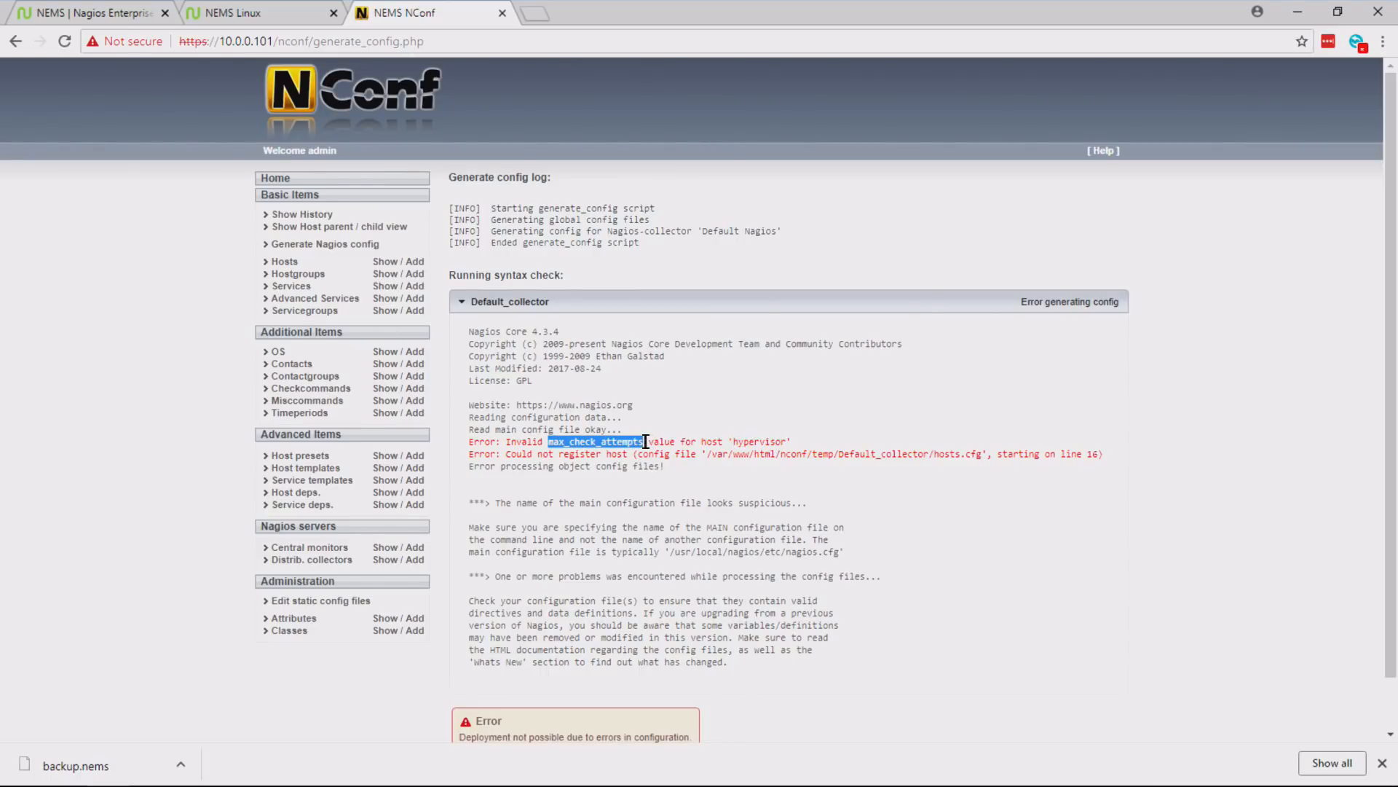
- Open the hypervisor host for editing and set its max check attempts to 10
left_click(385, 264)
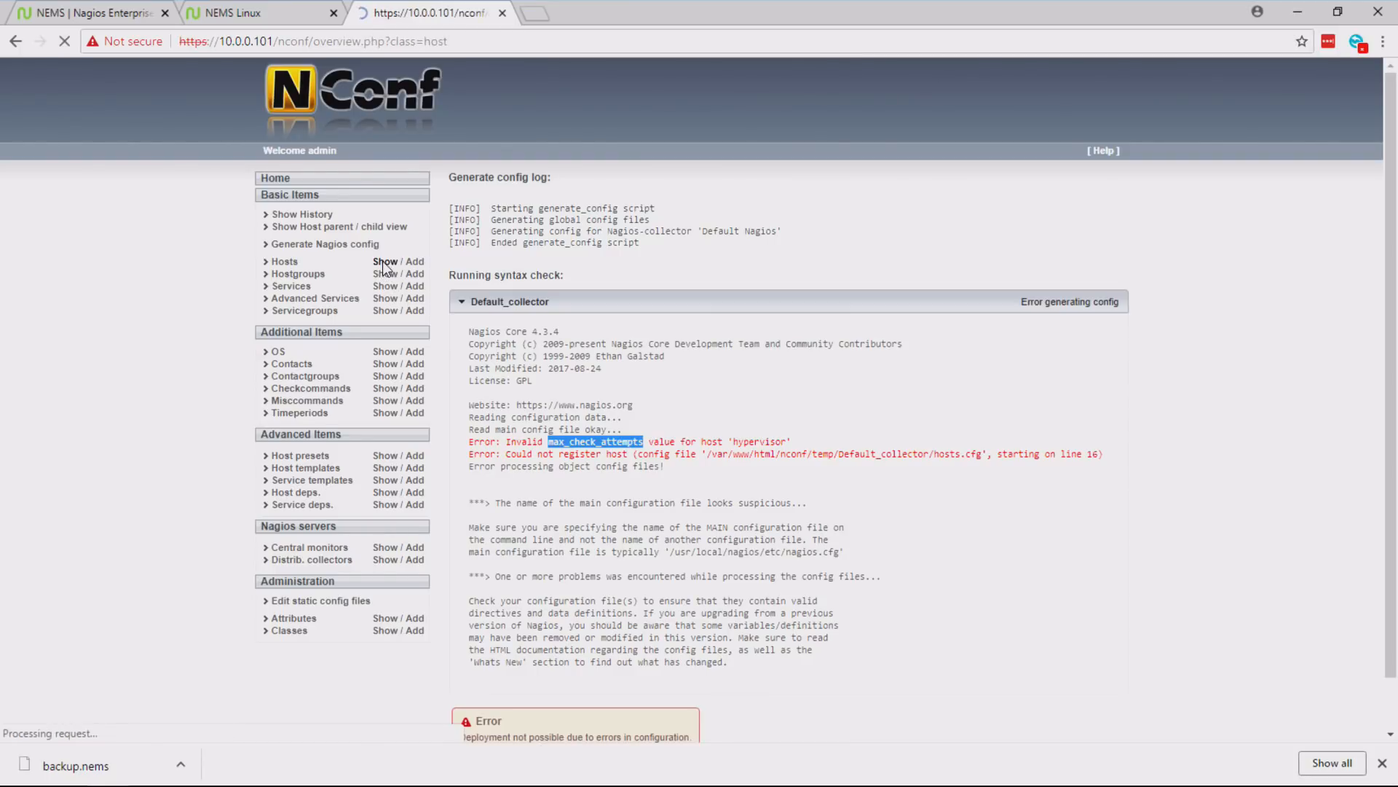
left_click(1027, 306)
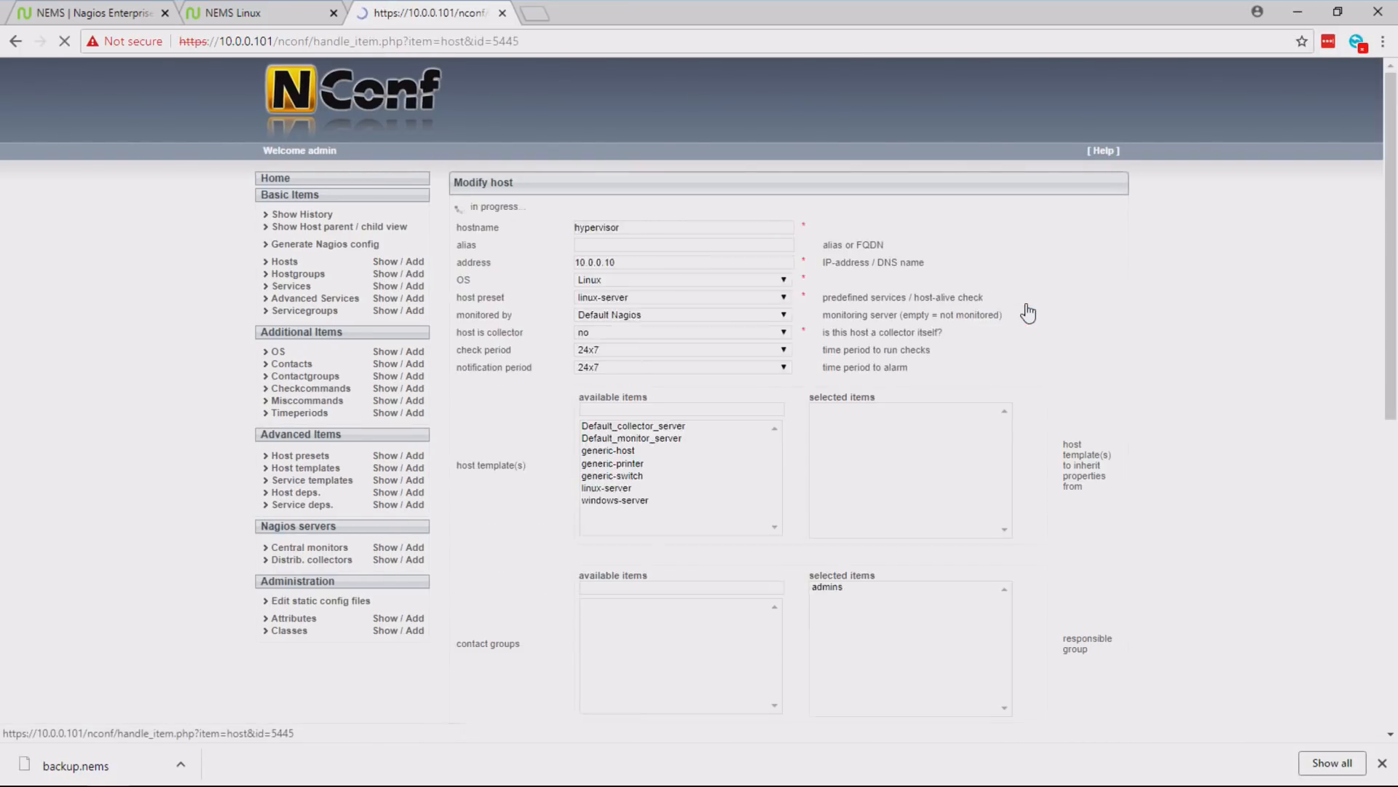
scroll(1395, 284, "down", 1)
left_click_drag(1395, 284, 1387, 487)
left_click(671, 392)
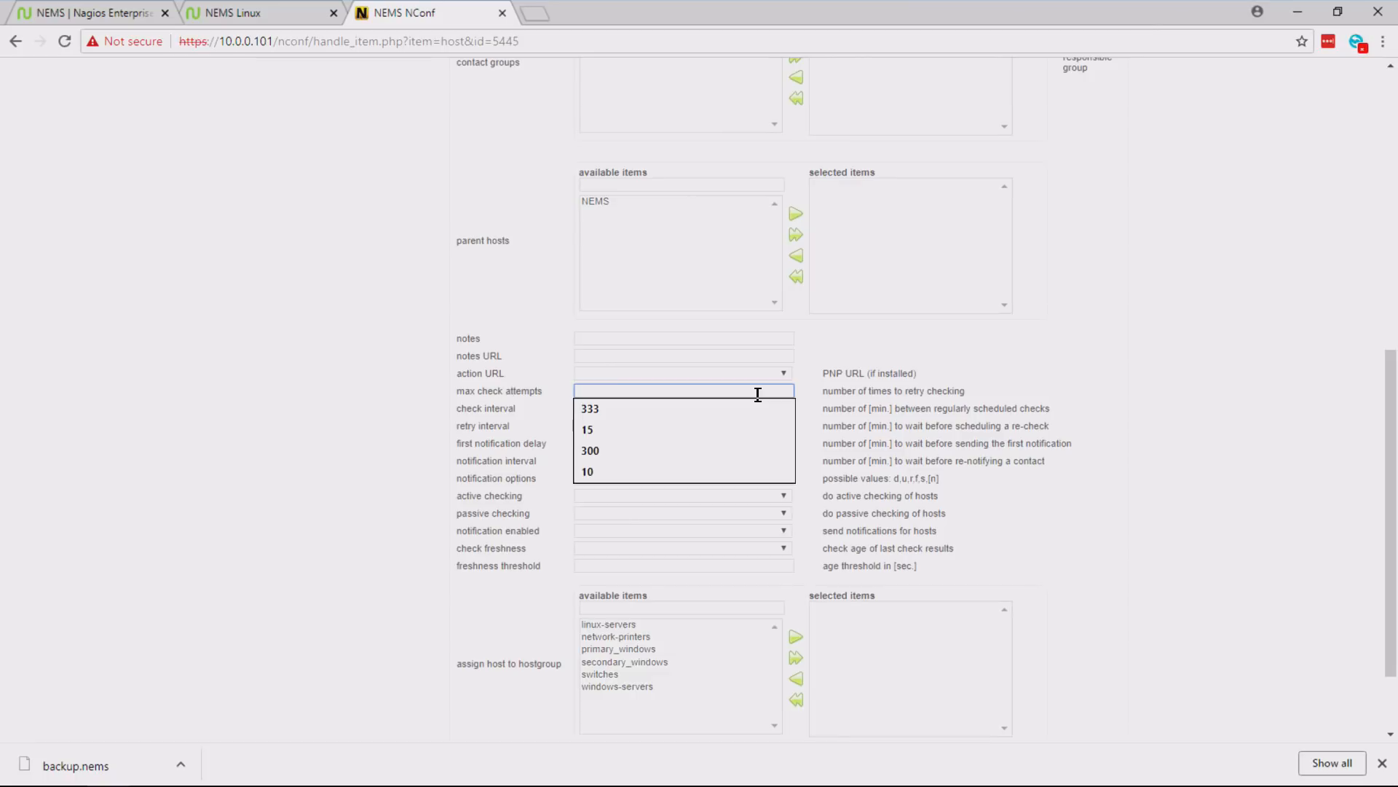
type("10")
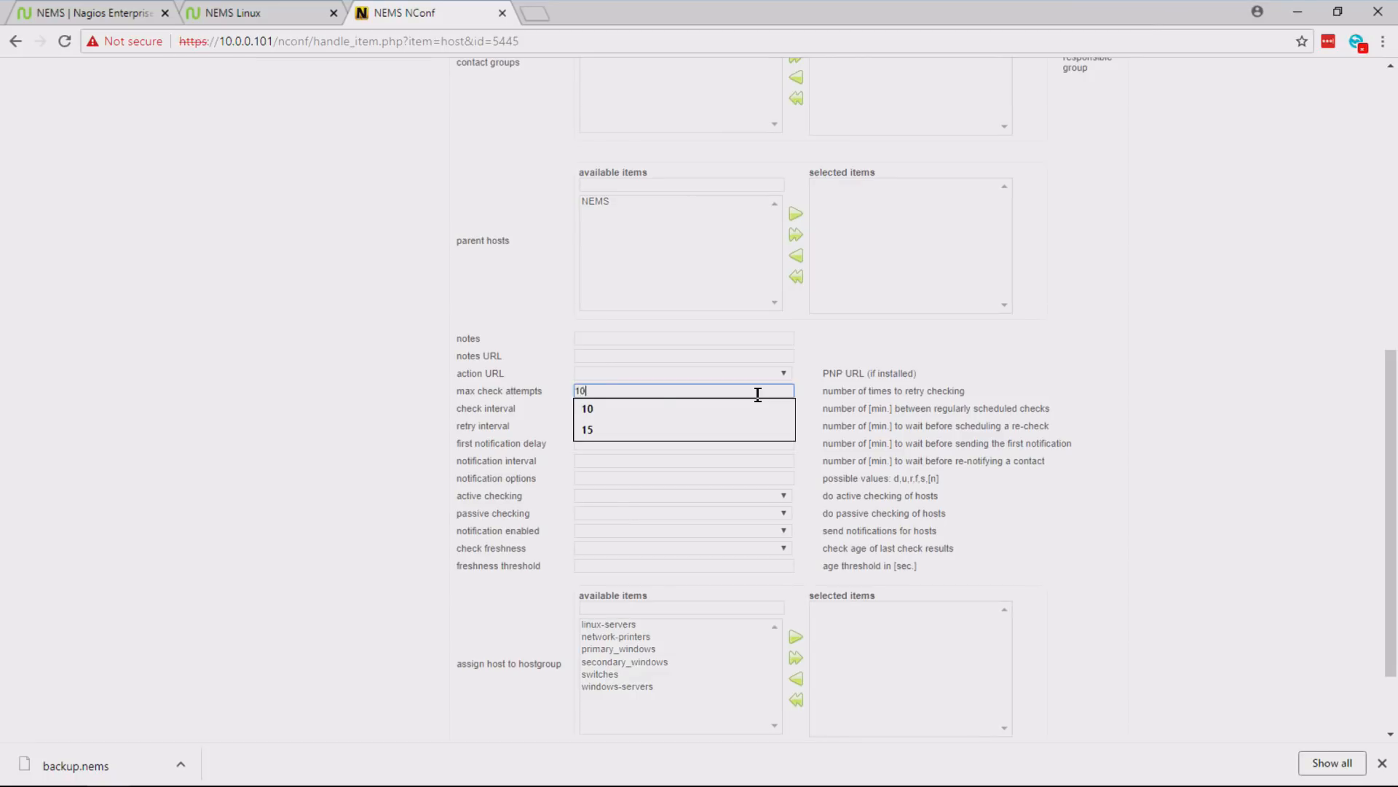
key("Tab")
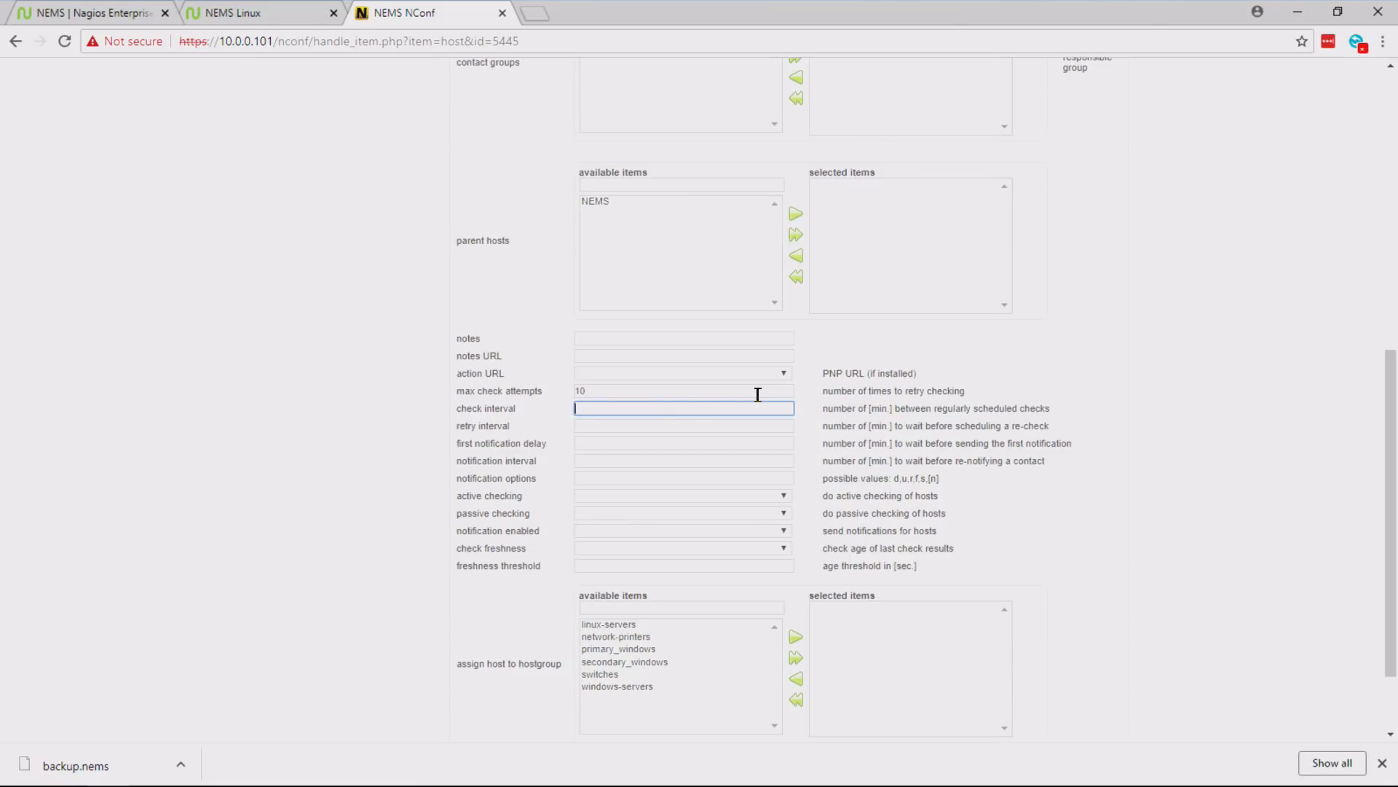
- Set the hypervisor host's check interval, retry interval, first notification delay and notification interval to 1 minute each
type("1")
key("Tab")
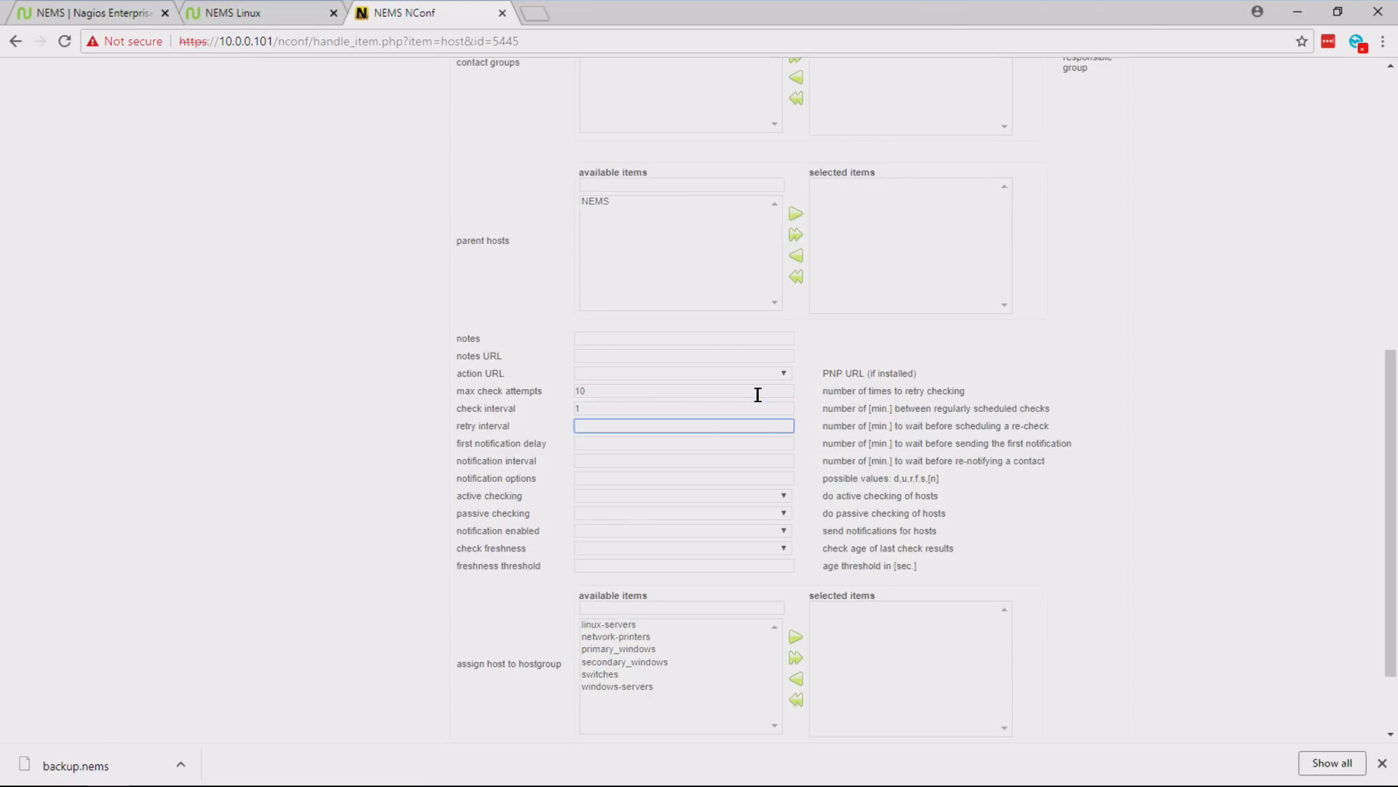
type("1")
key("Tab")
type("1")
key("Tab")
type("1")
key("Down")
key("Tab")
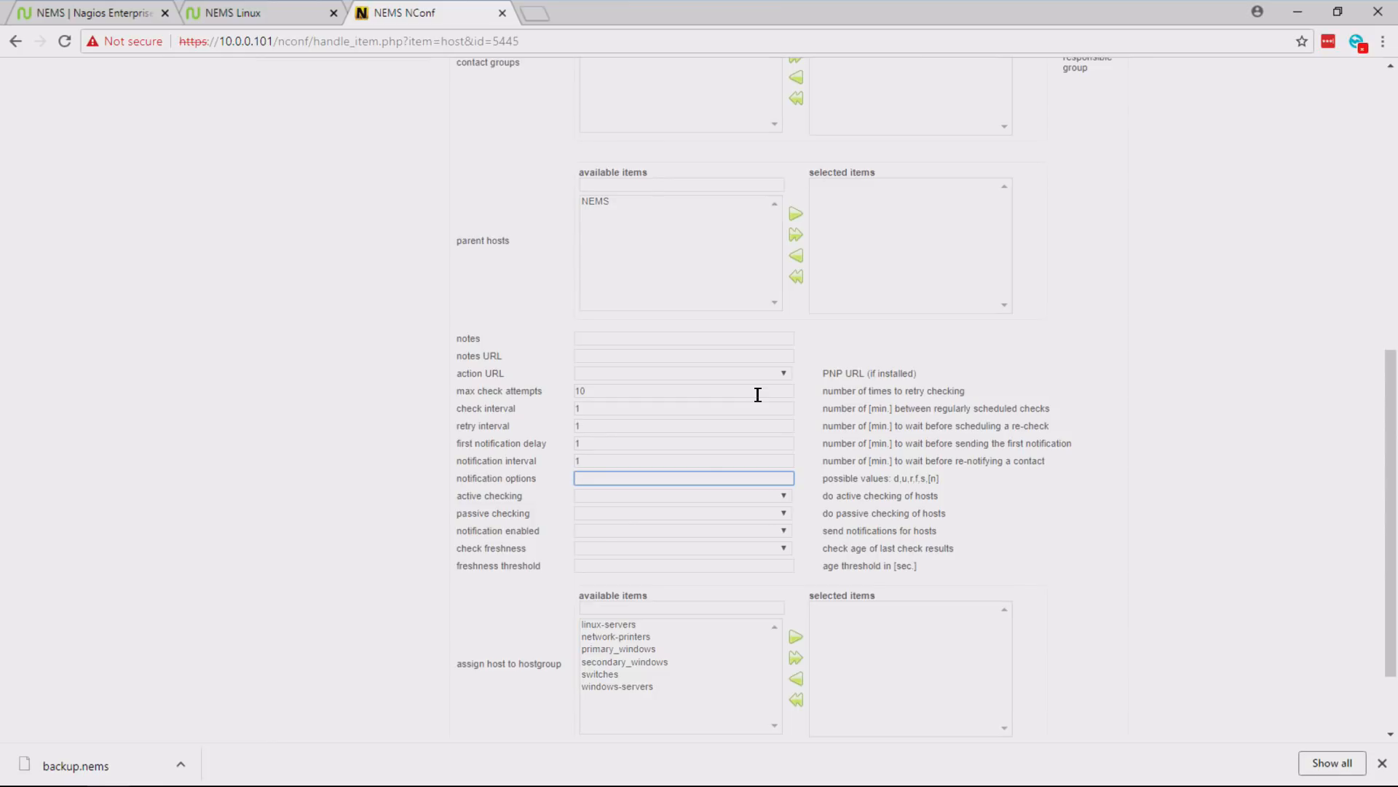
- Look up the Nagios Notification Definitions in the NEMS Linux documentation and read what the host options d,u,r,f,s,n mean
left_click_drag(828, 477, 966, 483)
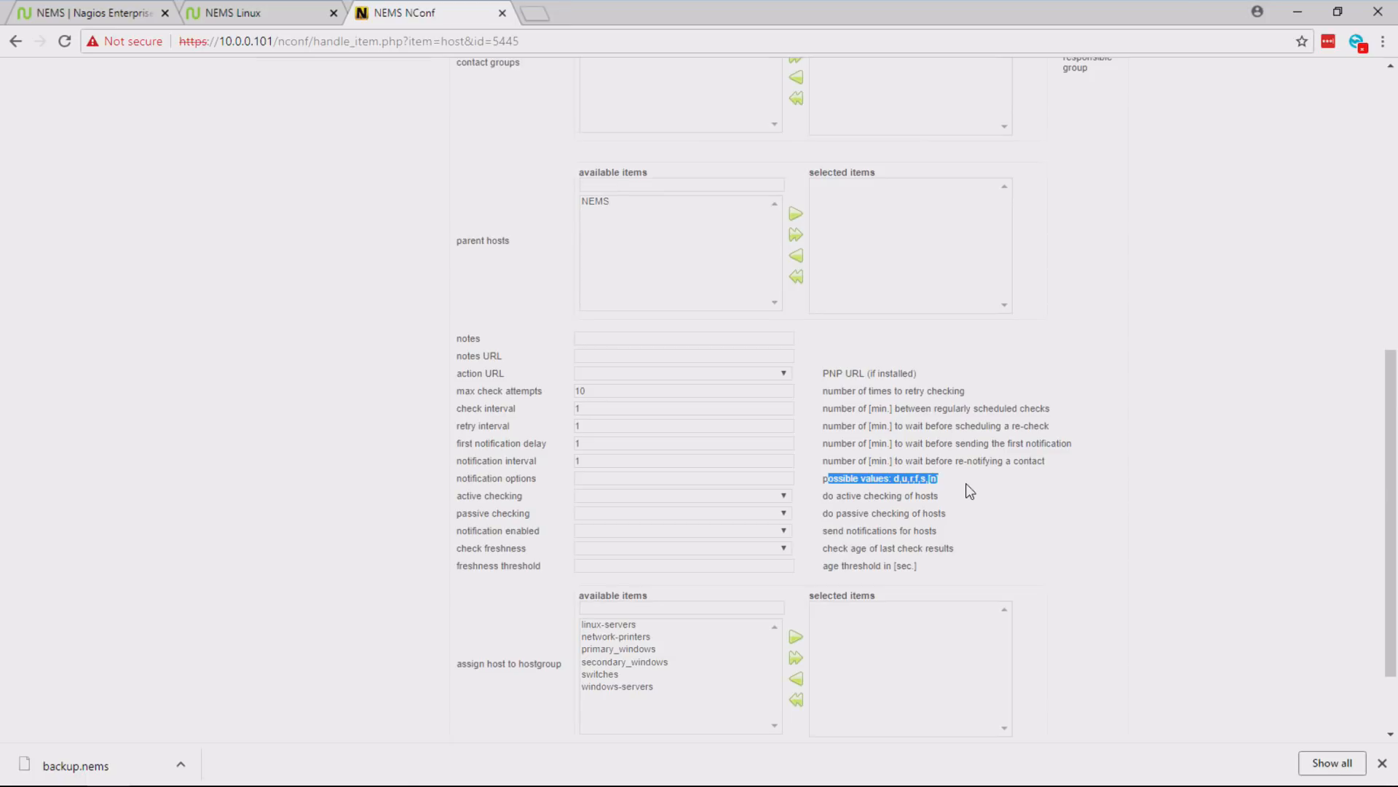
left_click(540, 17)
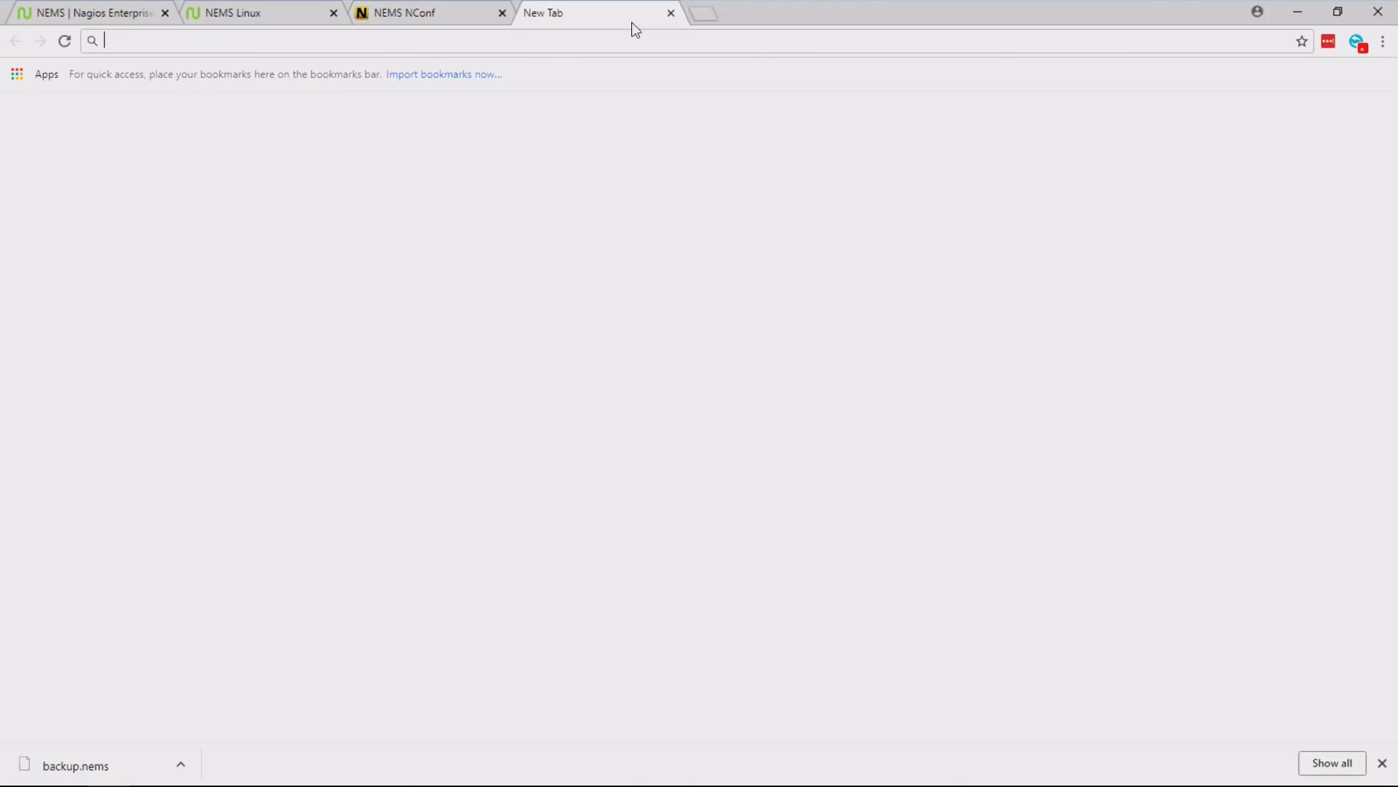
type("docs.")
key("Return")
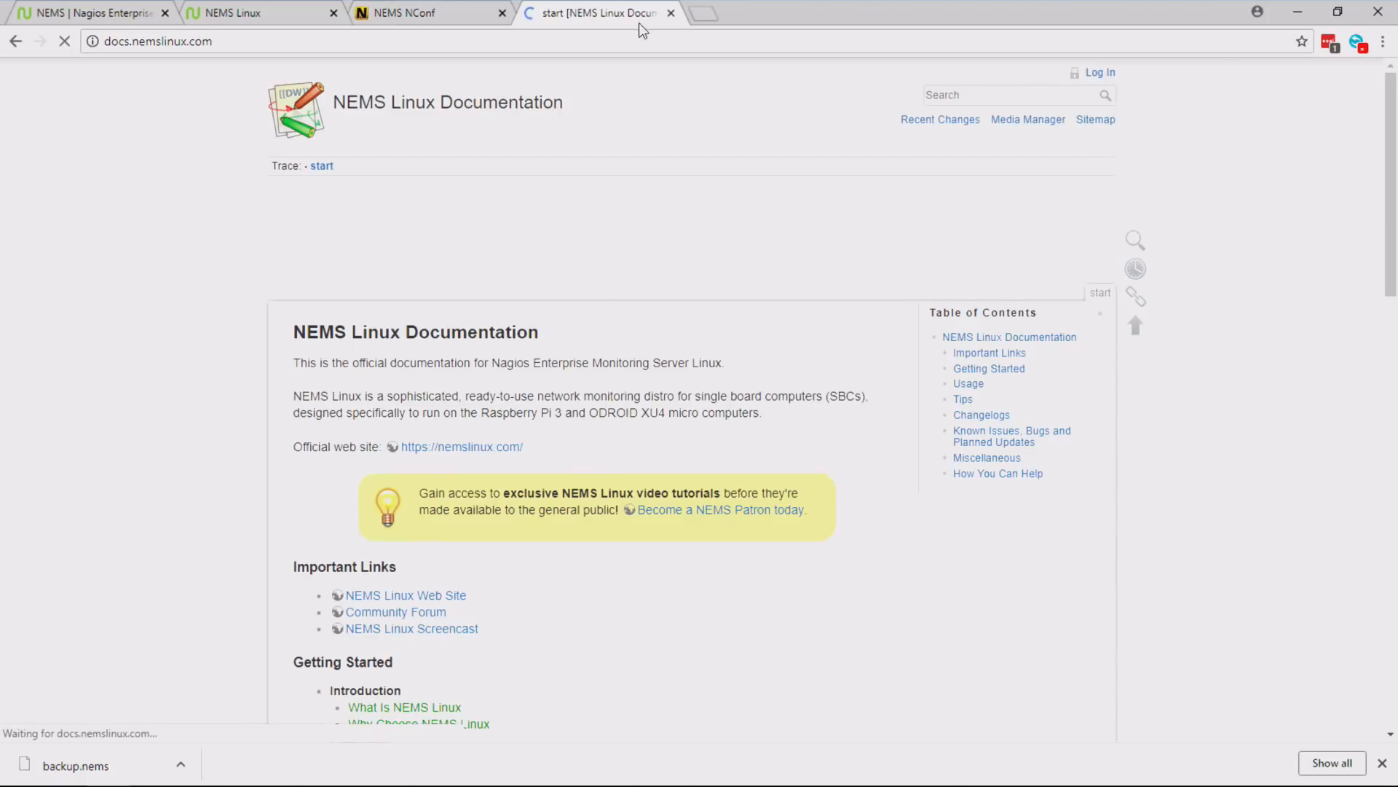
left_click_drag(1388, 100, 1380, 297)
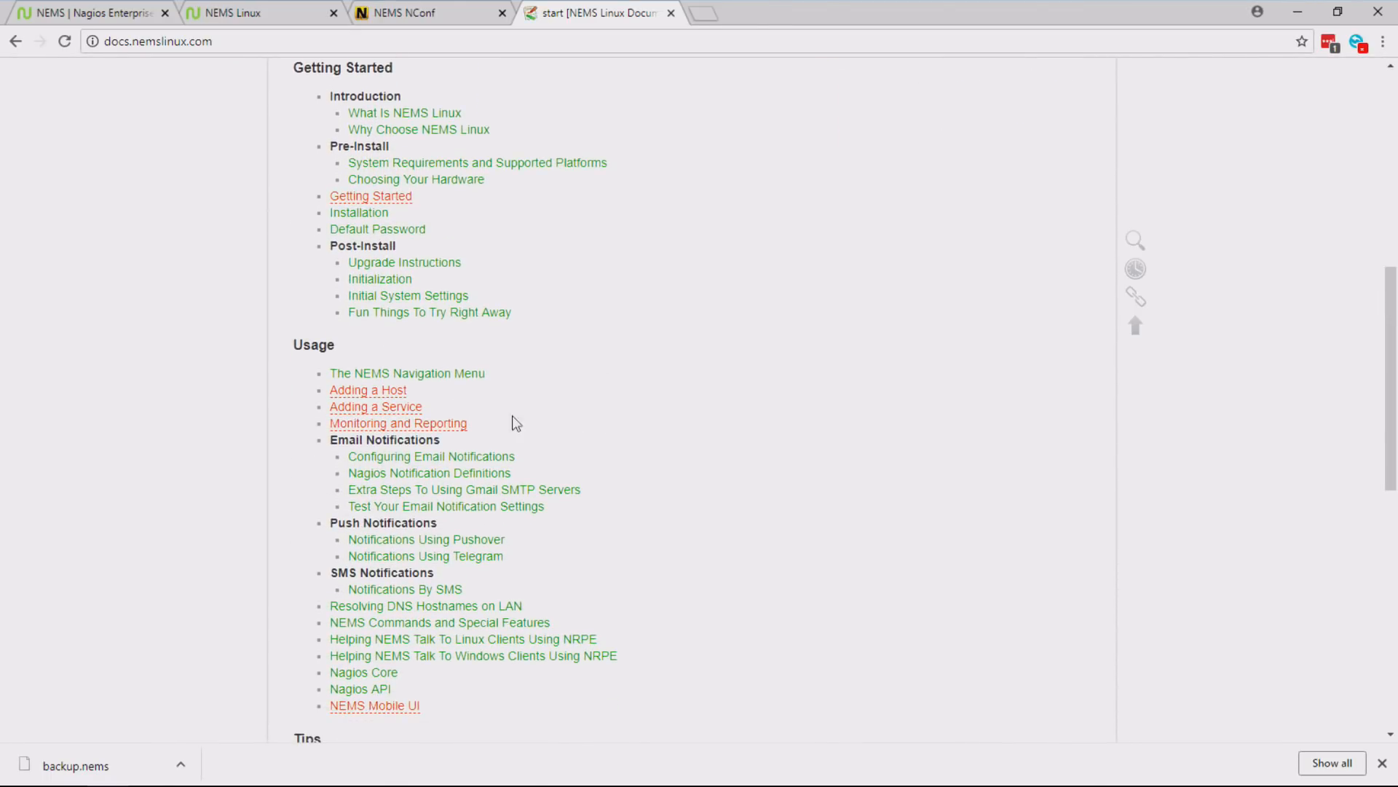
left_click(454, 475)
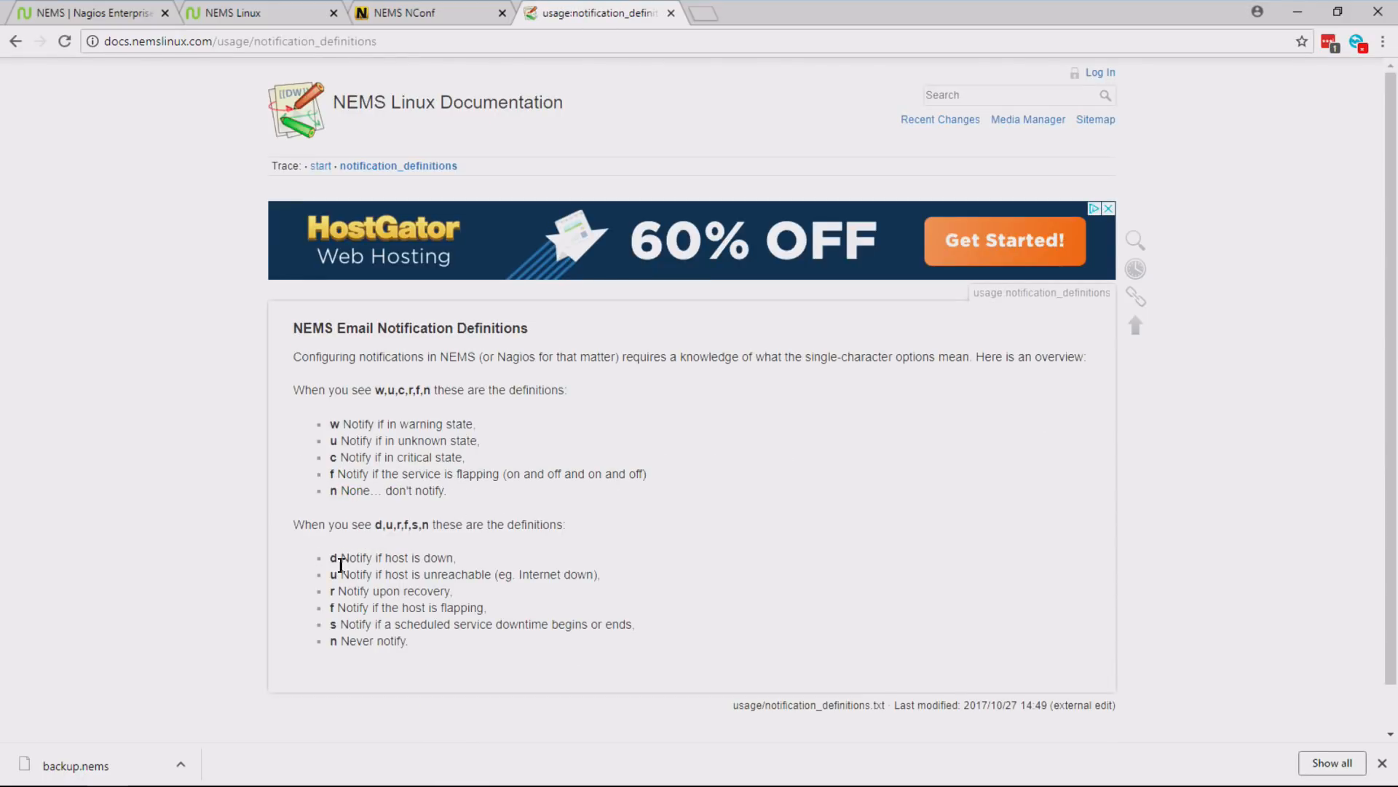
left_click_drag(340, 558, 482, 564)
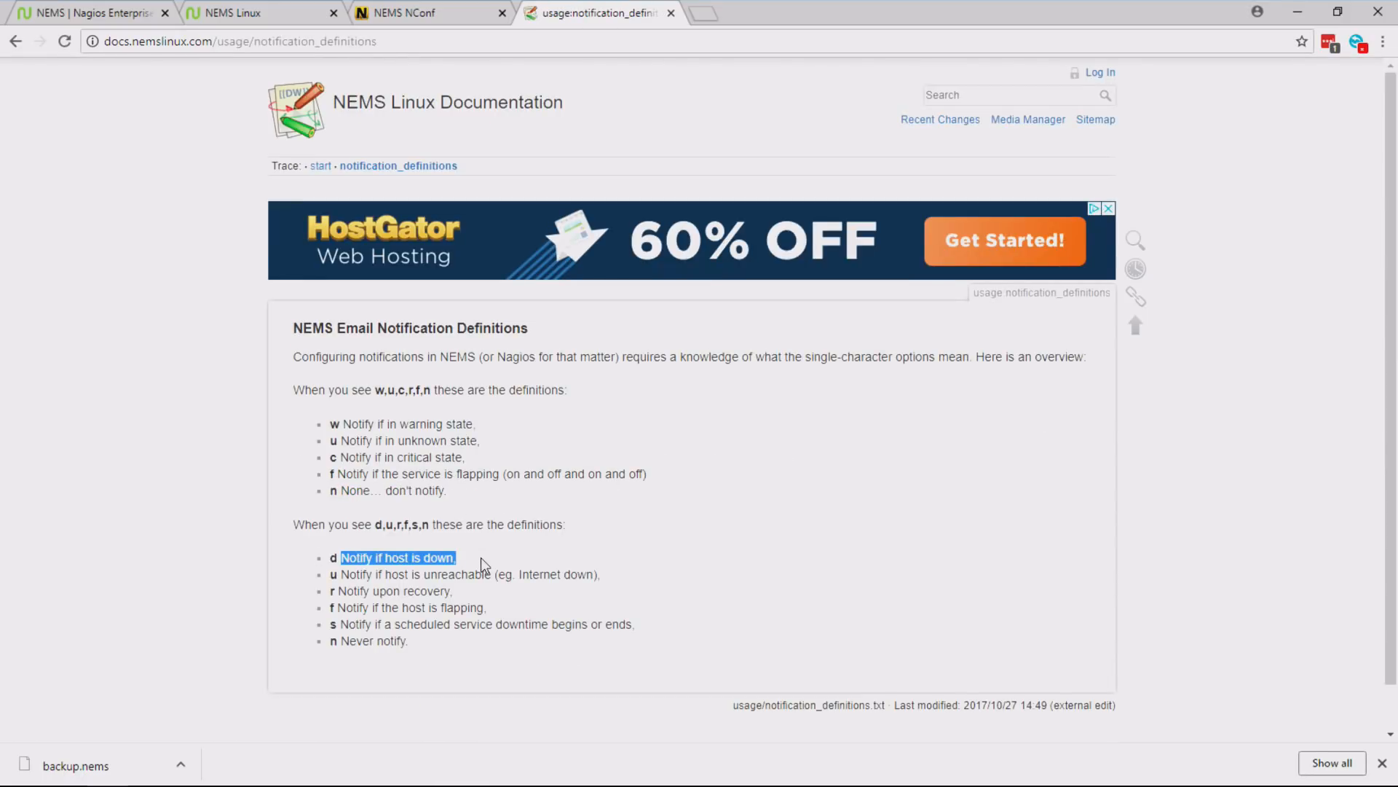
left_click_drag(348, 575, 485, 577)
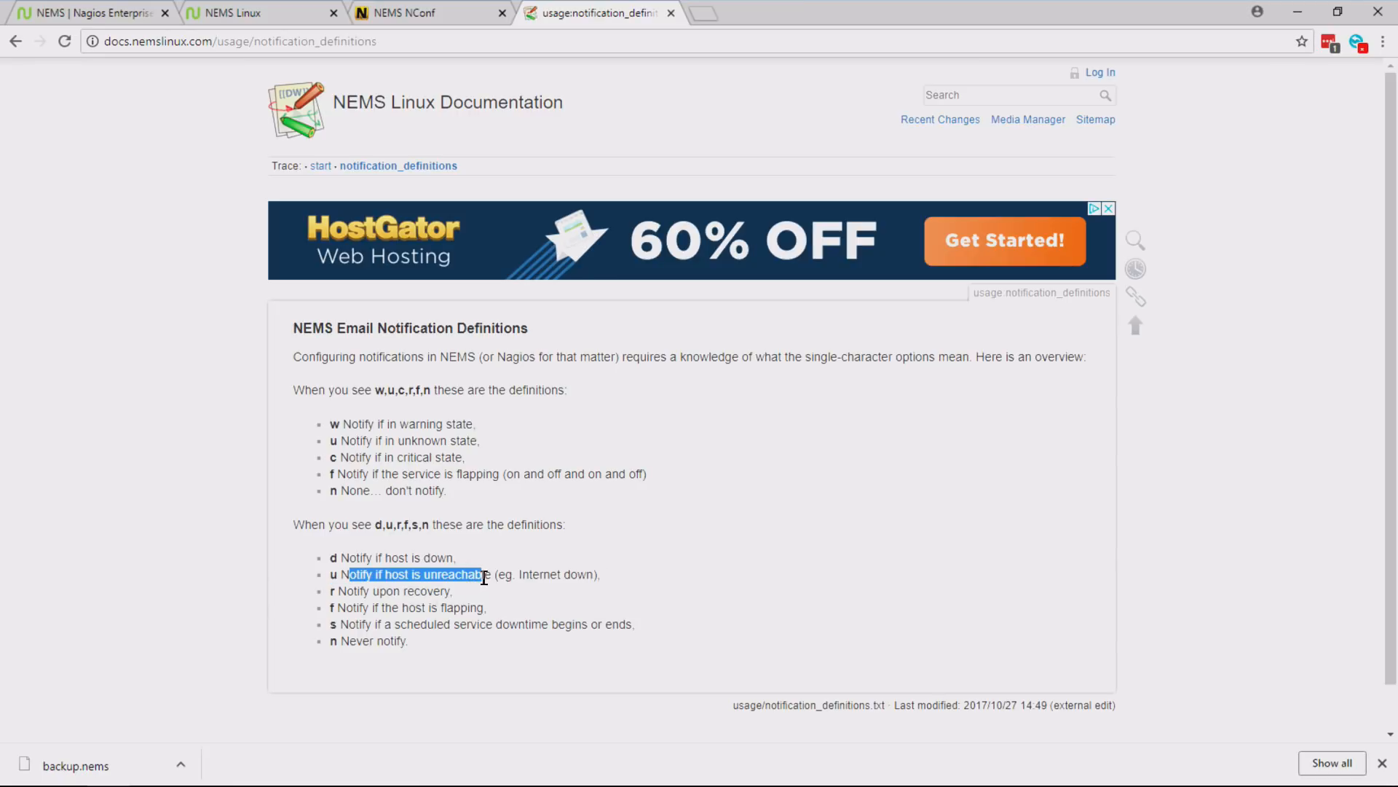
left_click_drag(355, 591, 487, 609)
left_click(377, 610)
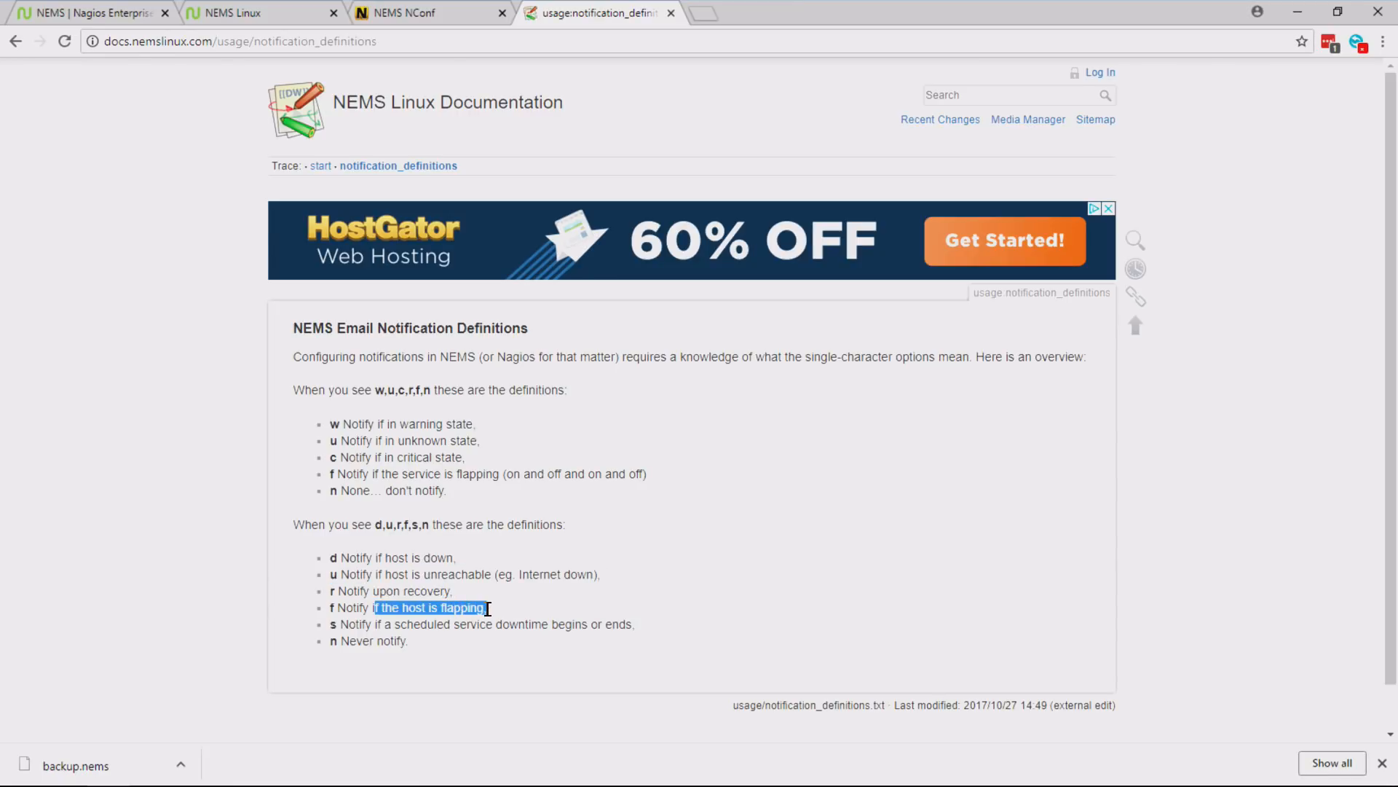
left_click_drag(363, 625, 639, 629)
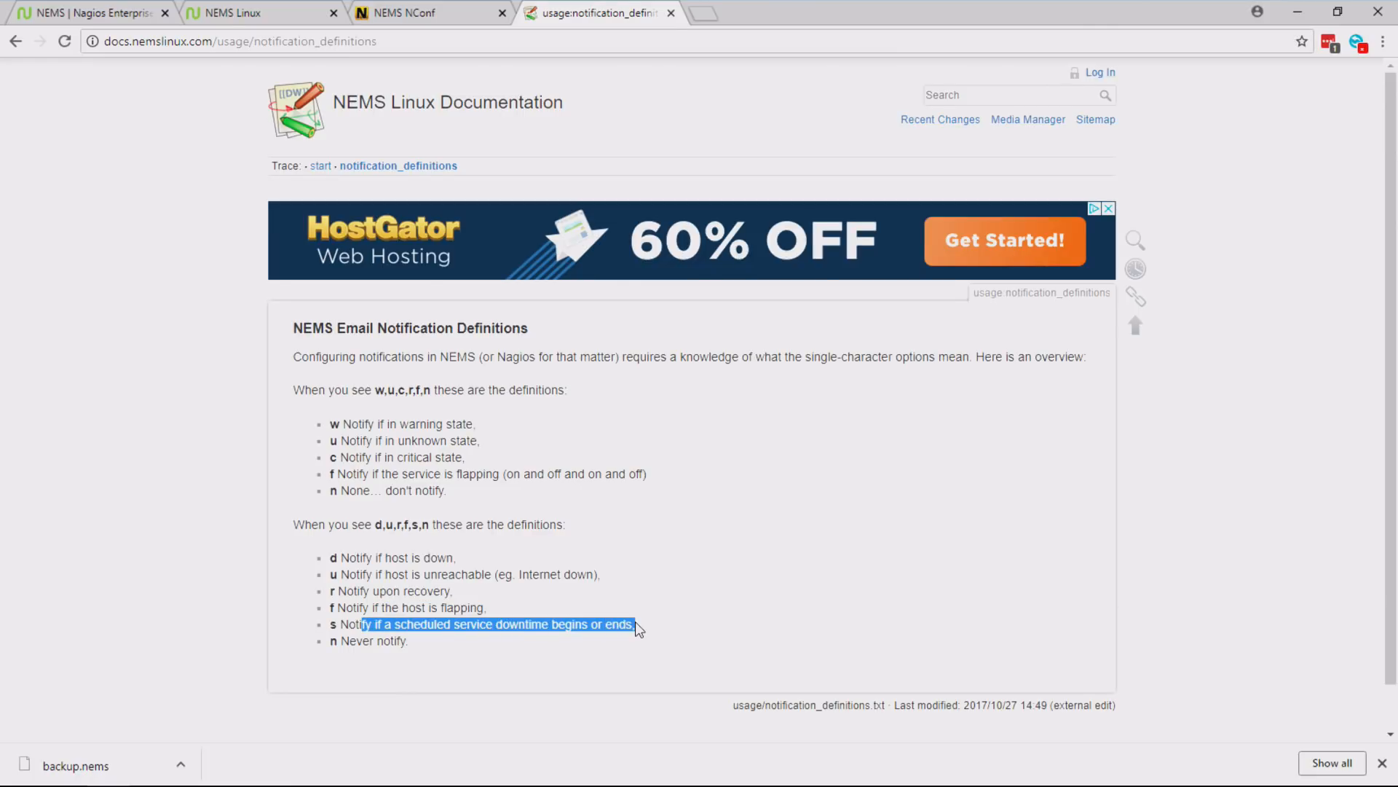
- Return to NConf, set the hypervisor host's notification options to d,u,r,f,s and submit the modified host
left_click(439, 16)
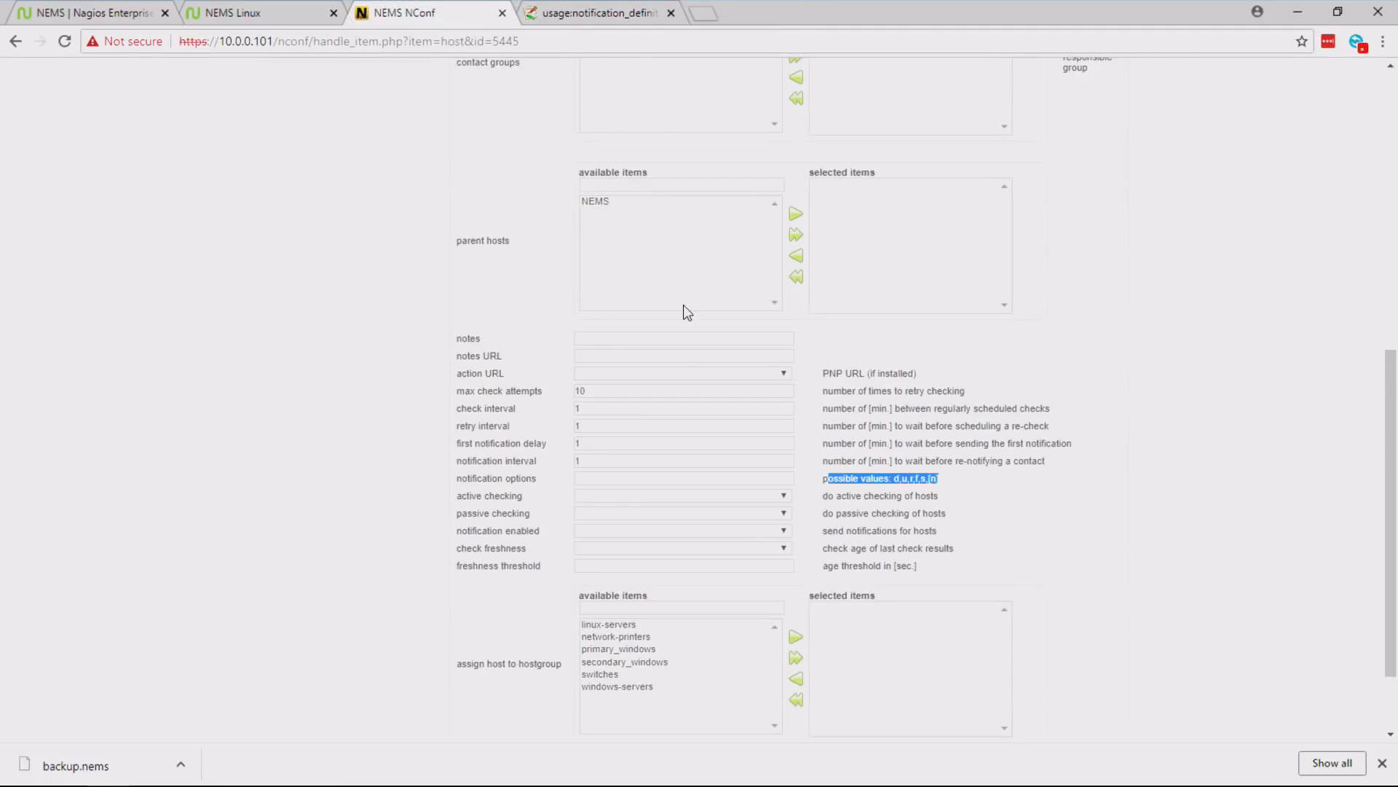
left_click(604, 480)
key("Down")
key("Return")
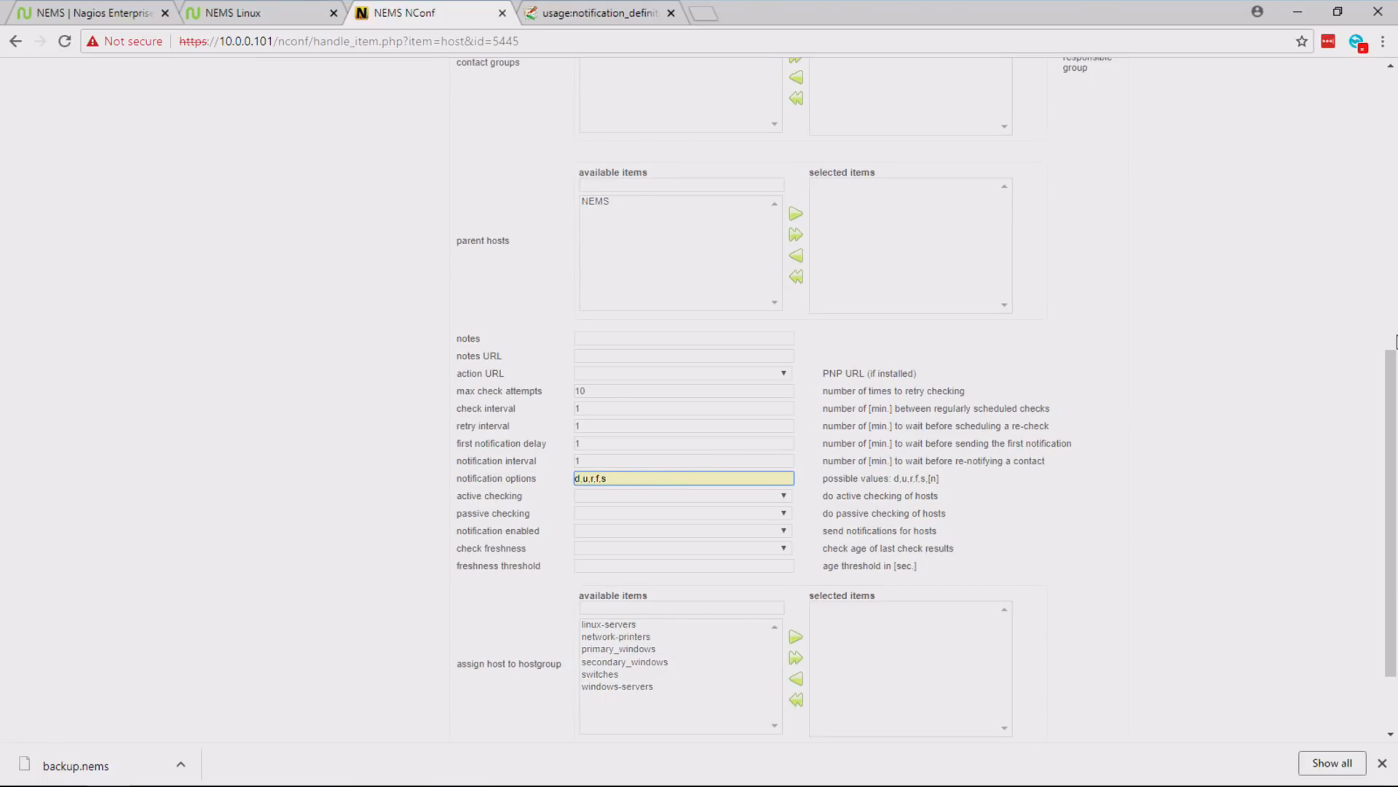
left_click_drag(1387, 401, 1390, 530)
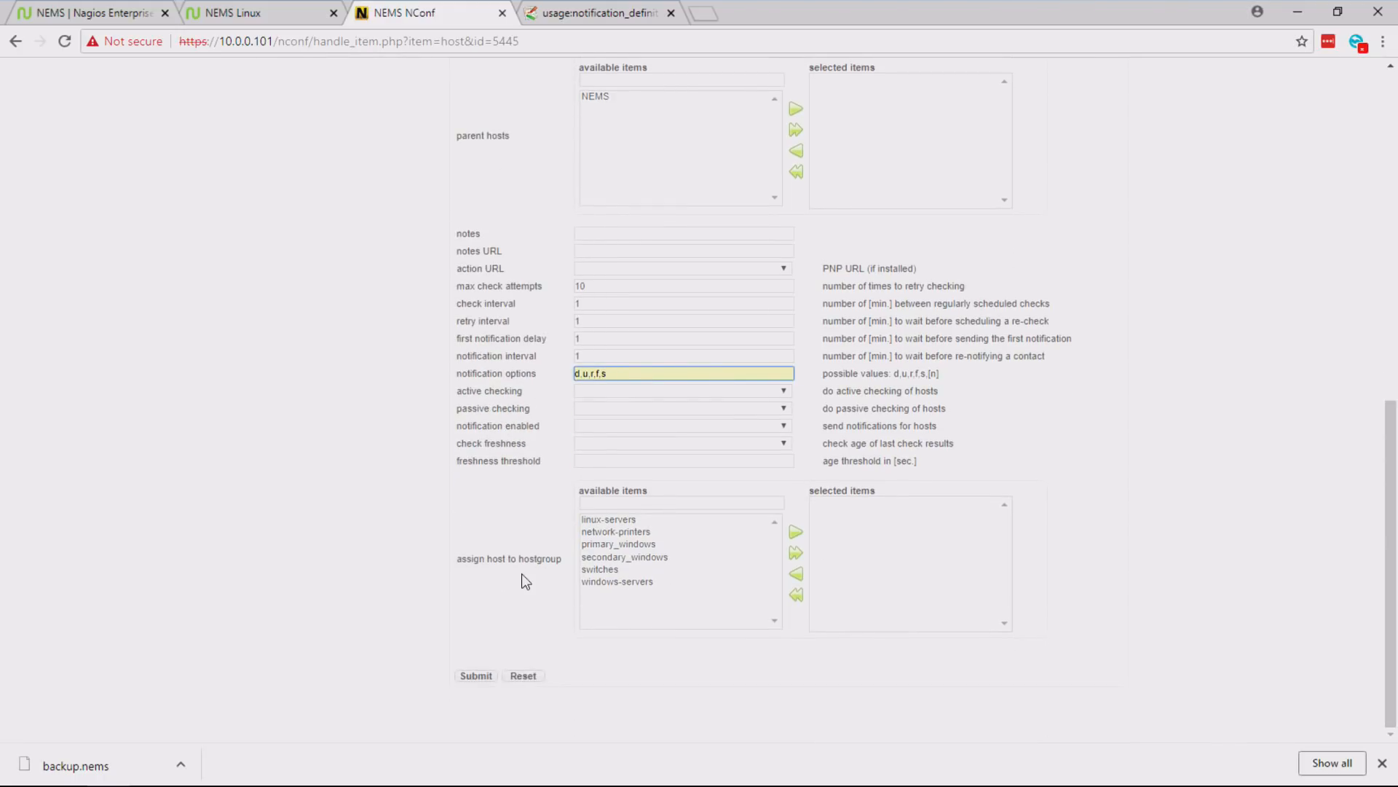
left_click(479, 677)
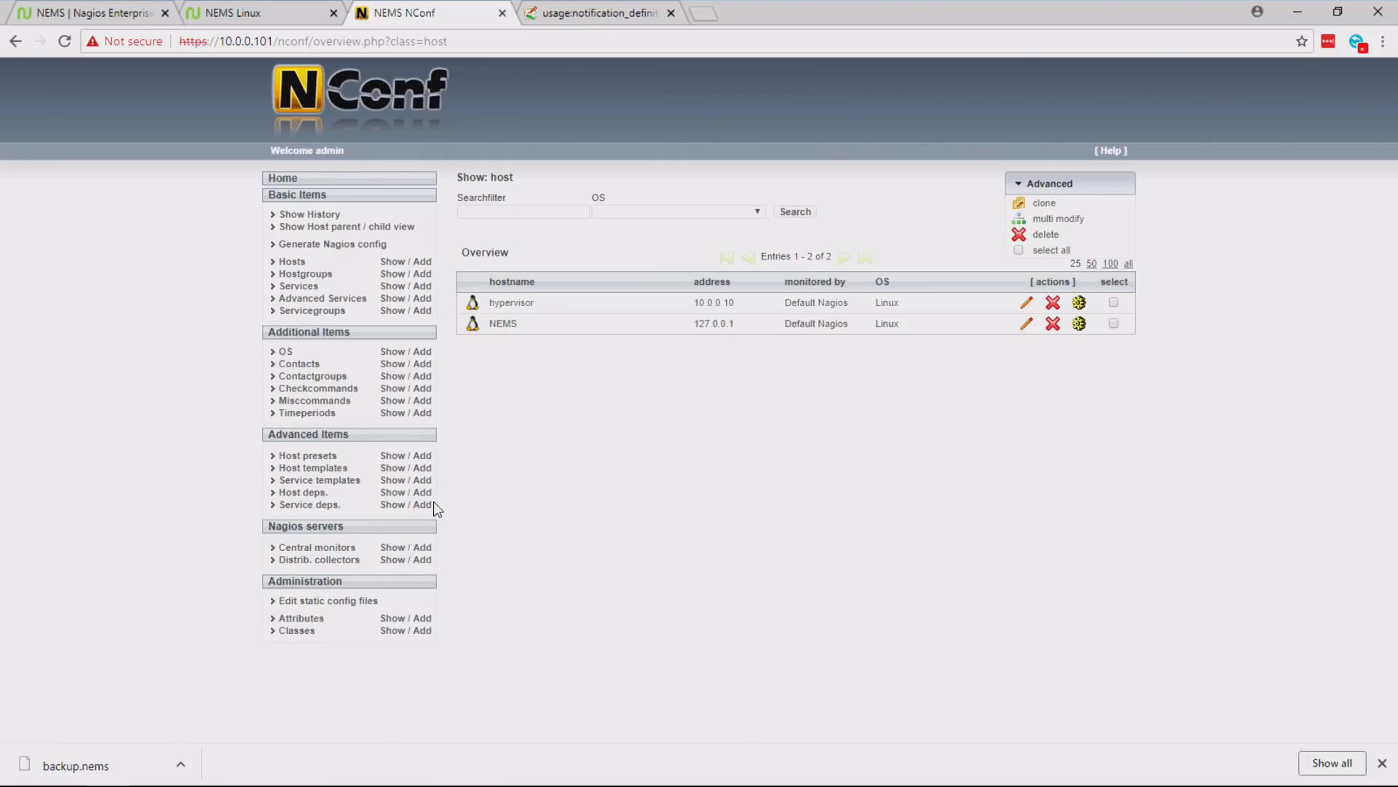
- Reopen the hypervisor host, take admins out of its selected contact groups, add it back and submit the host
left_click(1026, 303)
left_click_drag(1391, 163, 1376, 296)
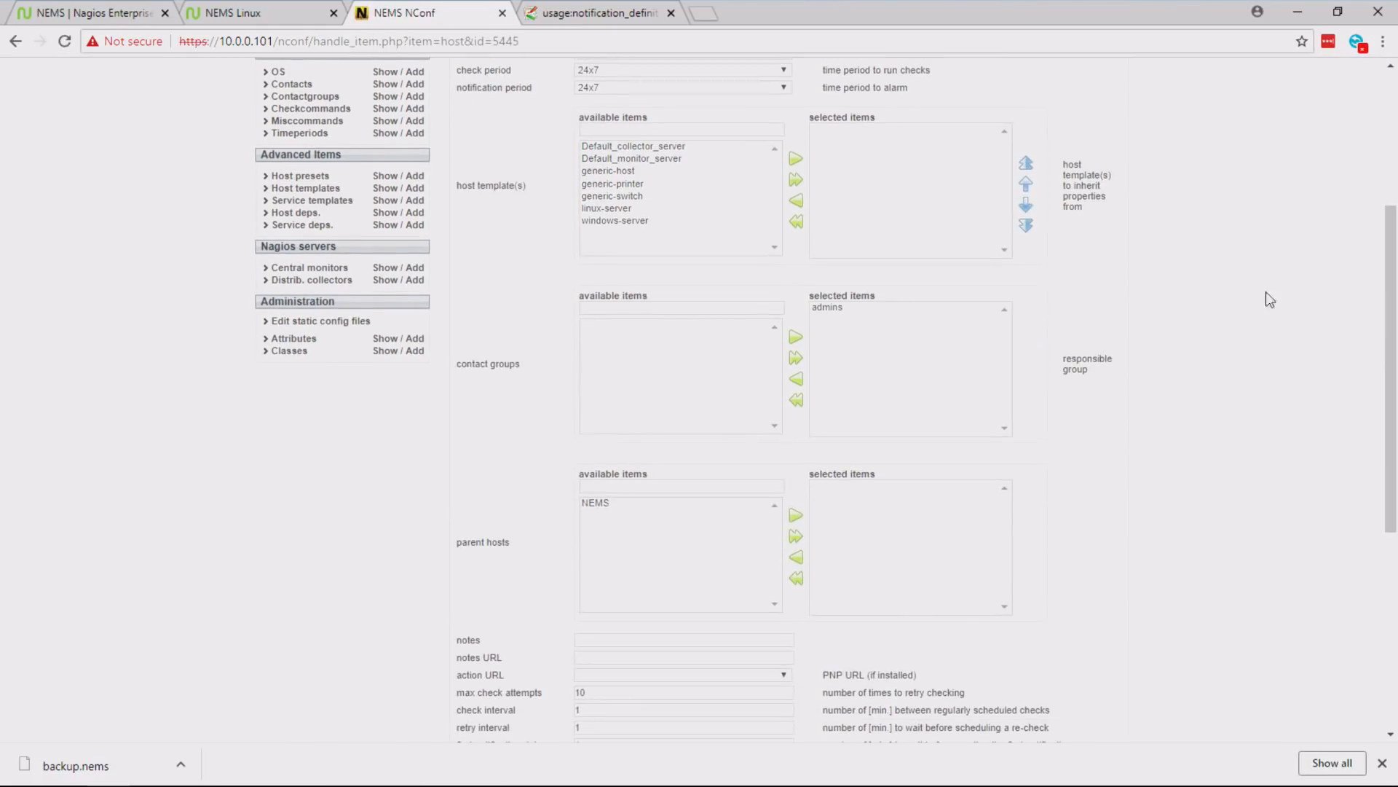
left_click_drag(466, 352, 609, 355)
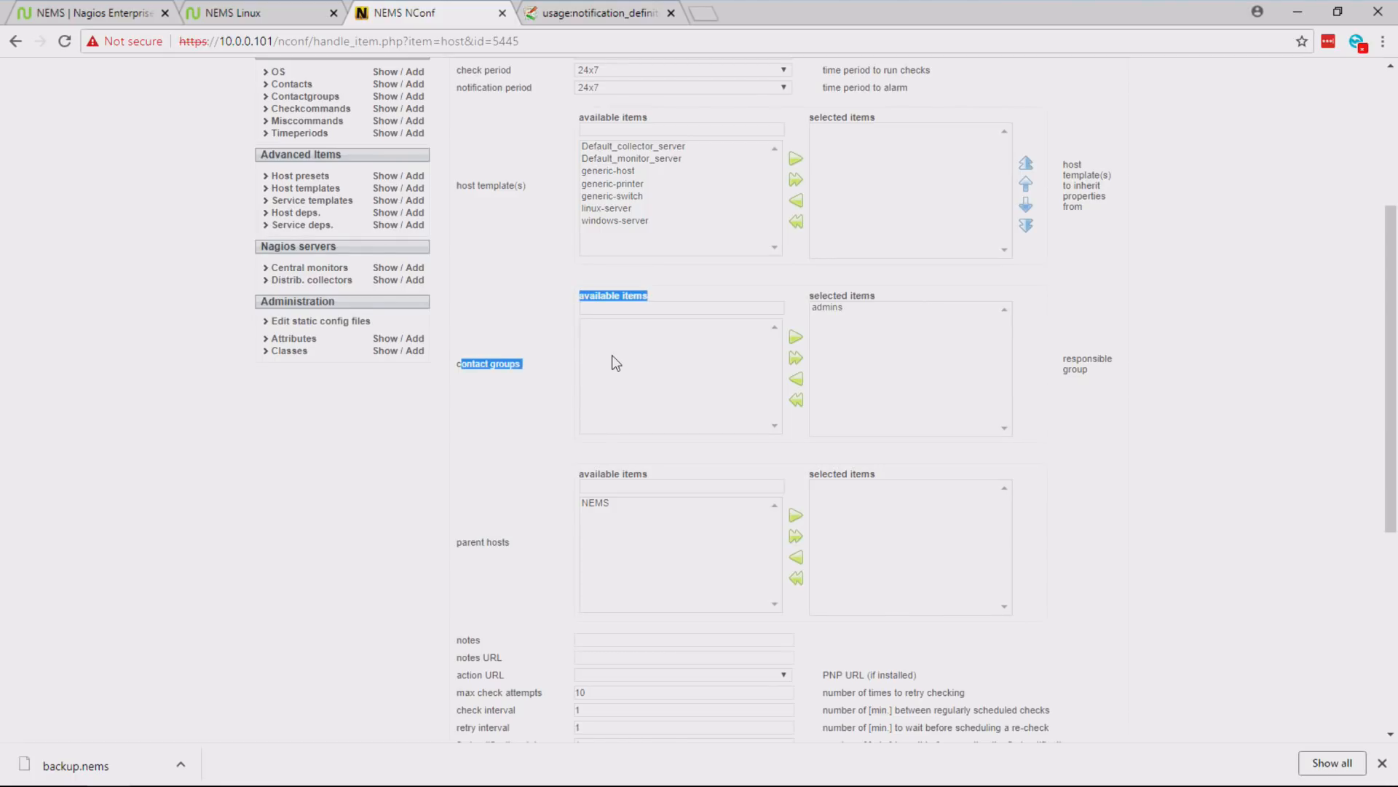
left_click(849, 309)
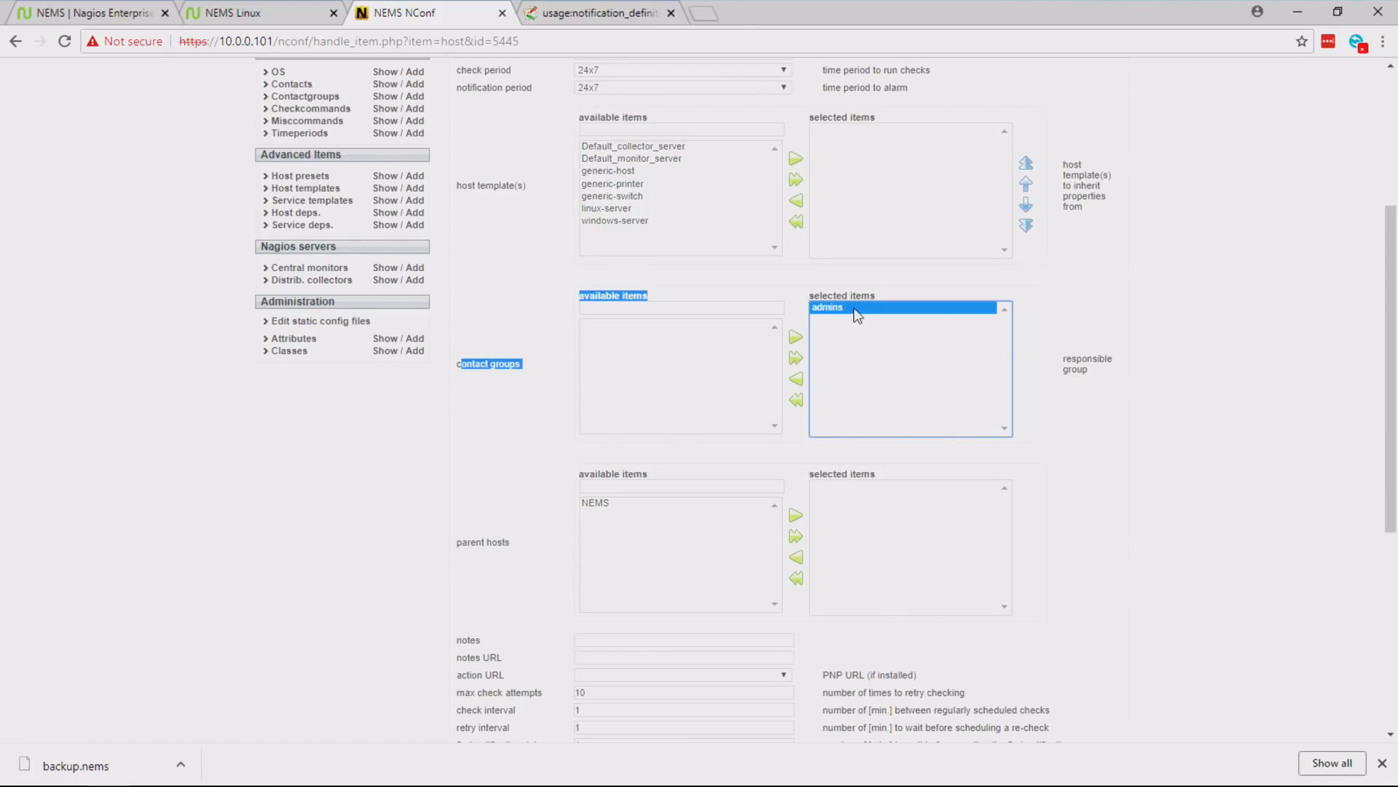
left_click(794, 380)
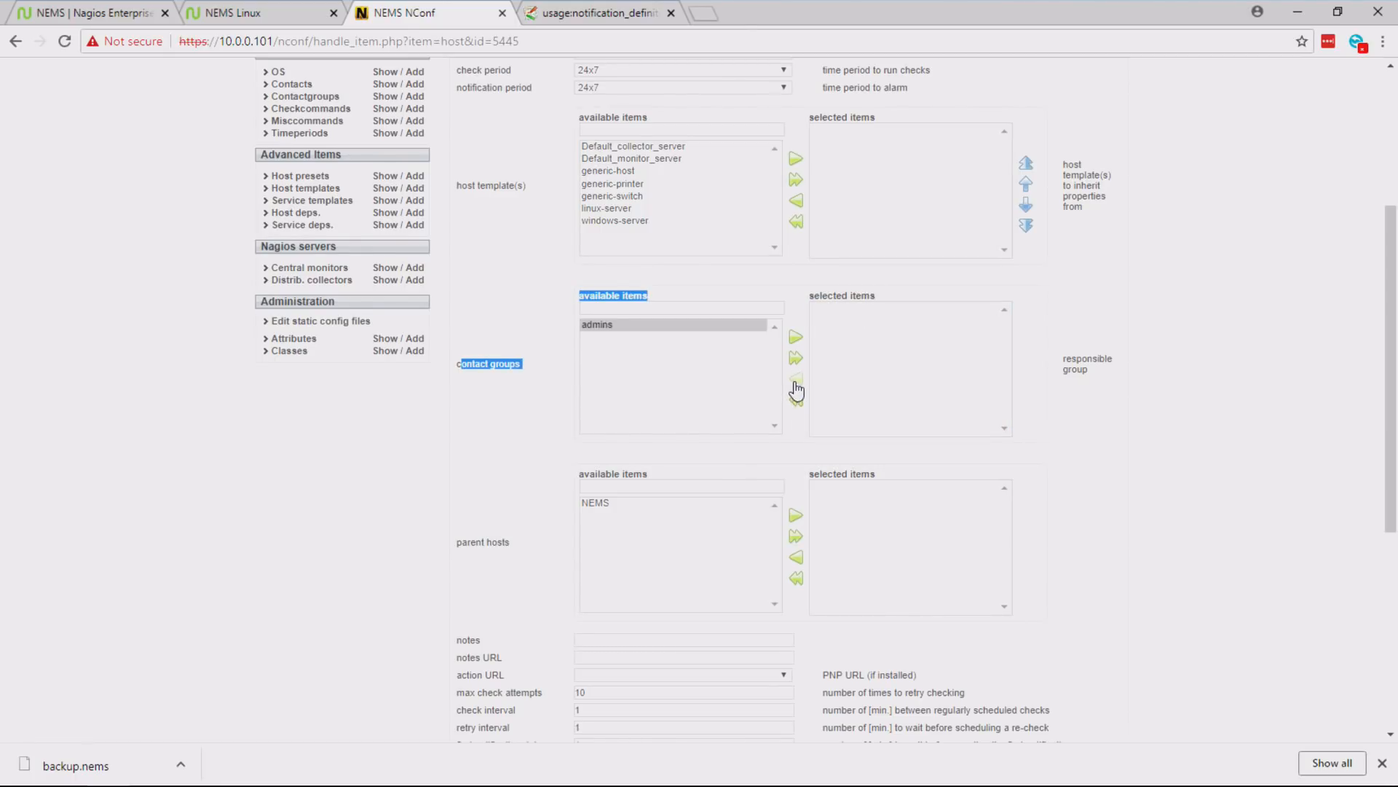
left_click(637, 325)
left_click(795, 338)
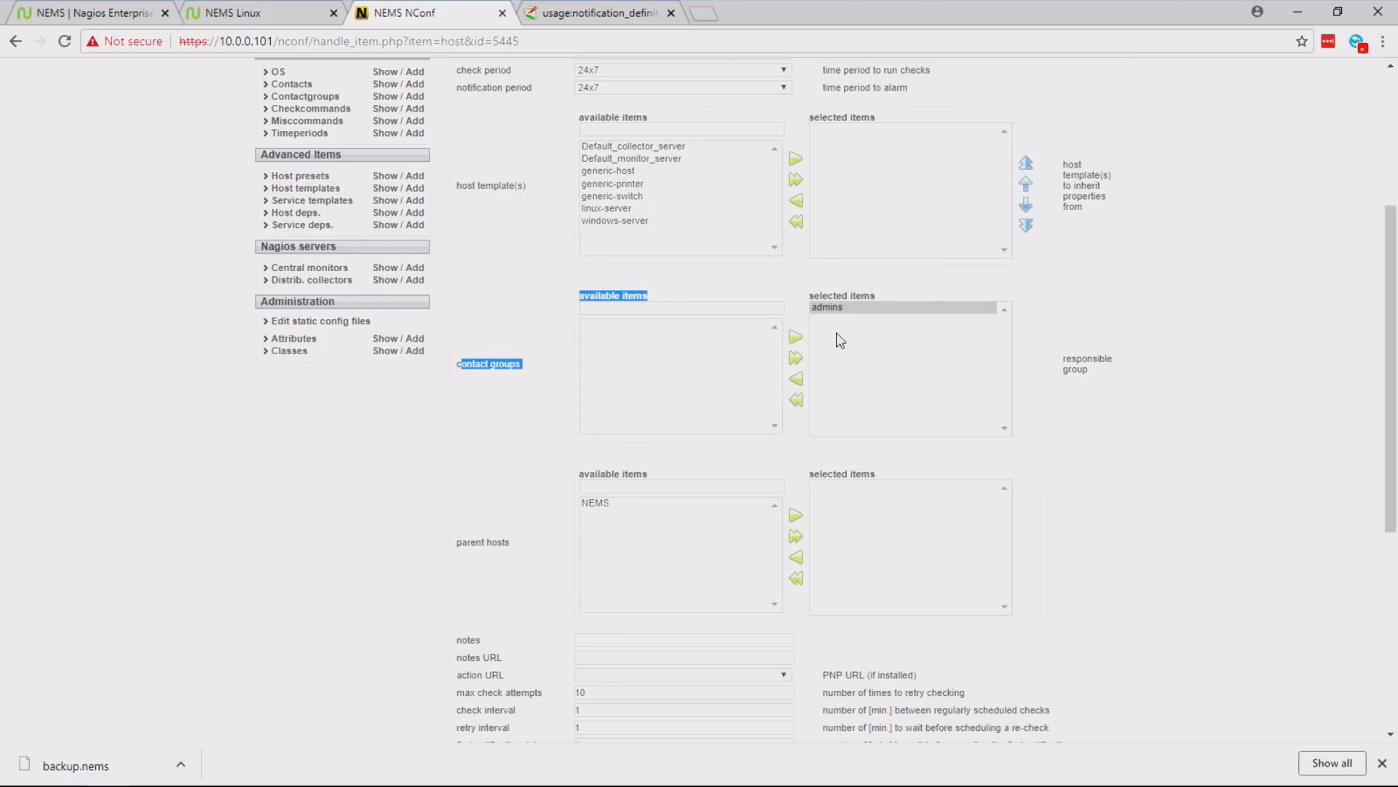
left_click_drag(1391, 308, 1378, 503)
left_click(479, 675)
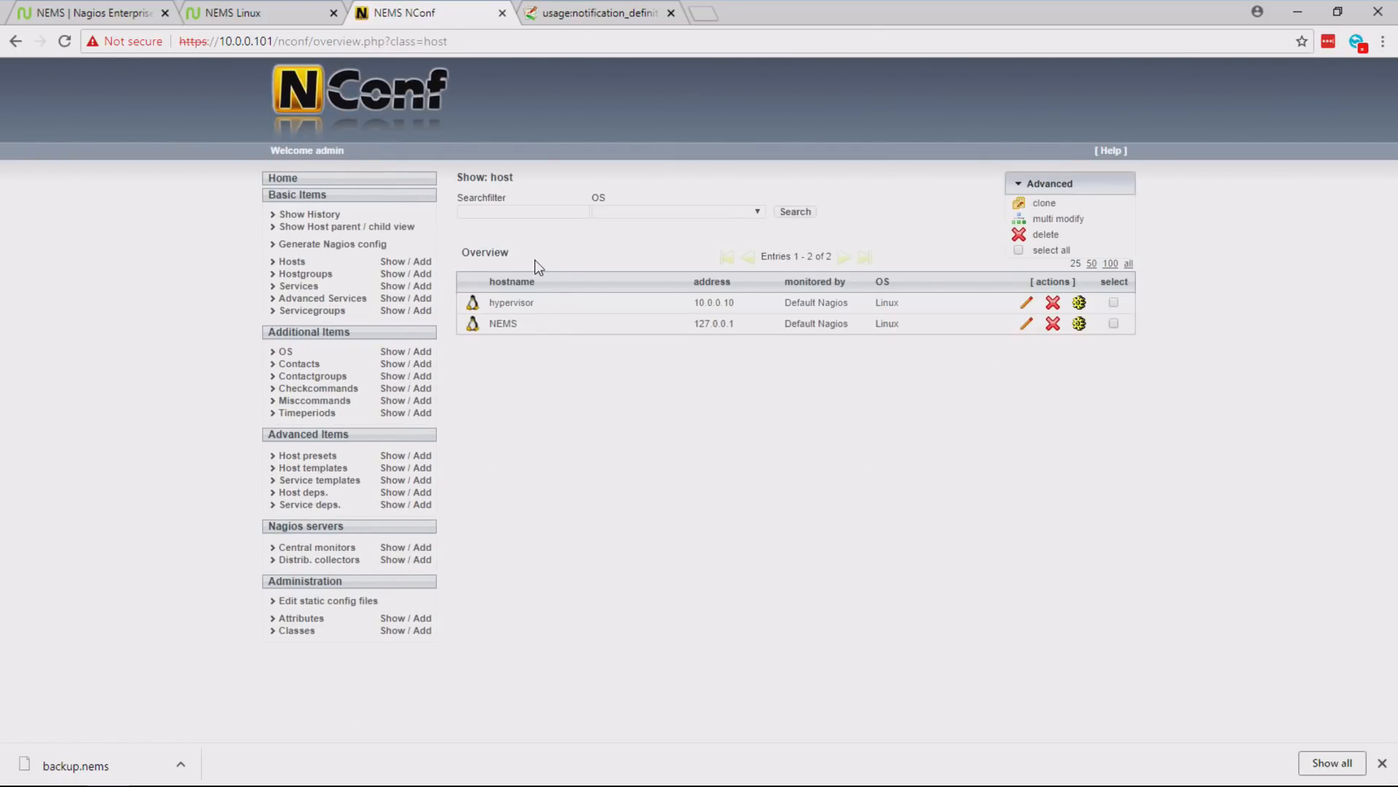
- Generate the Nagios config, deploy it and close NConf
left_click(345, 248)
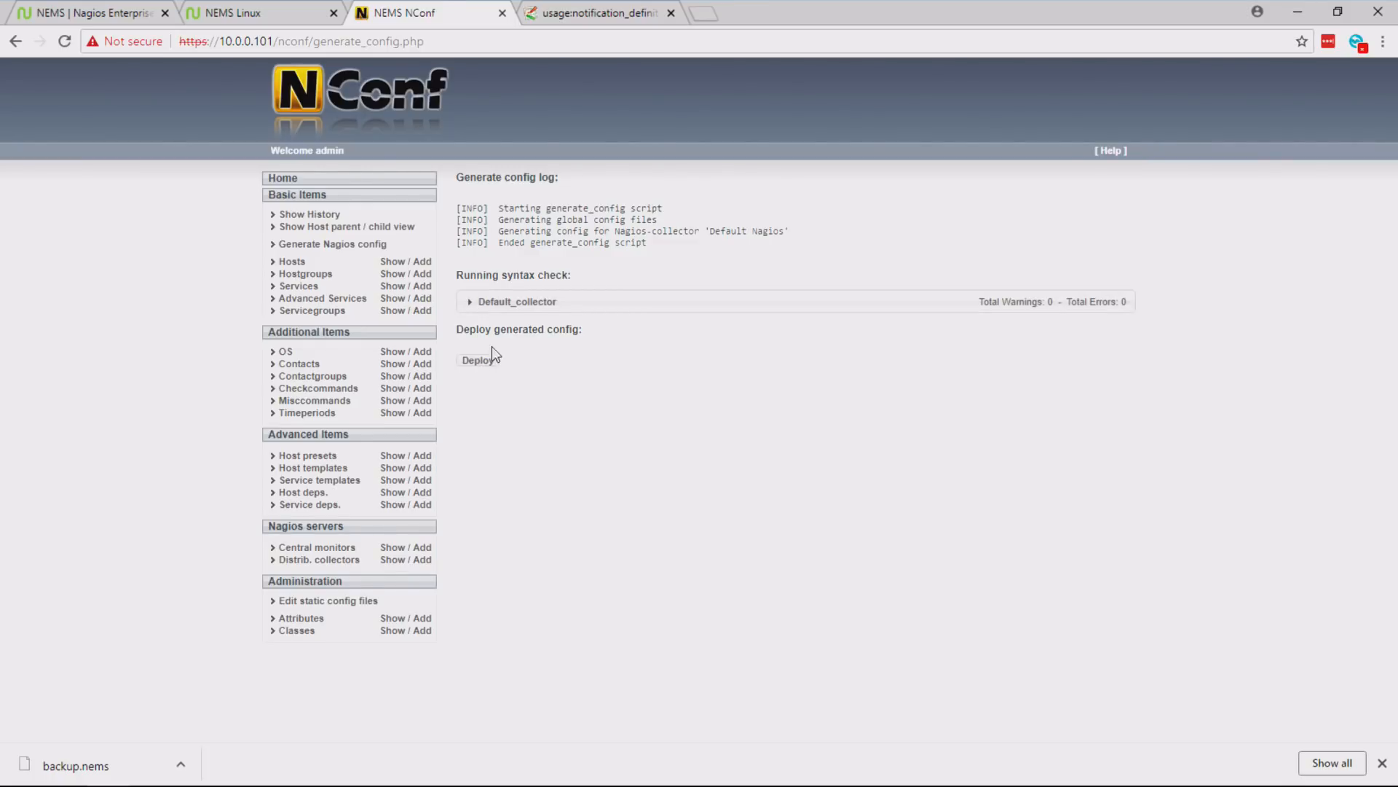
left_click(478, 361)
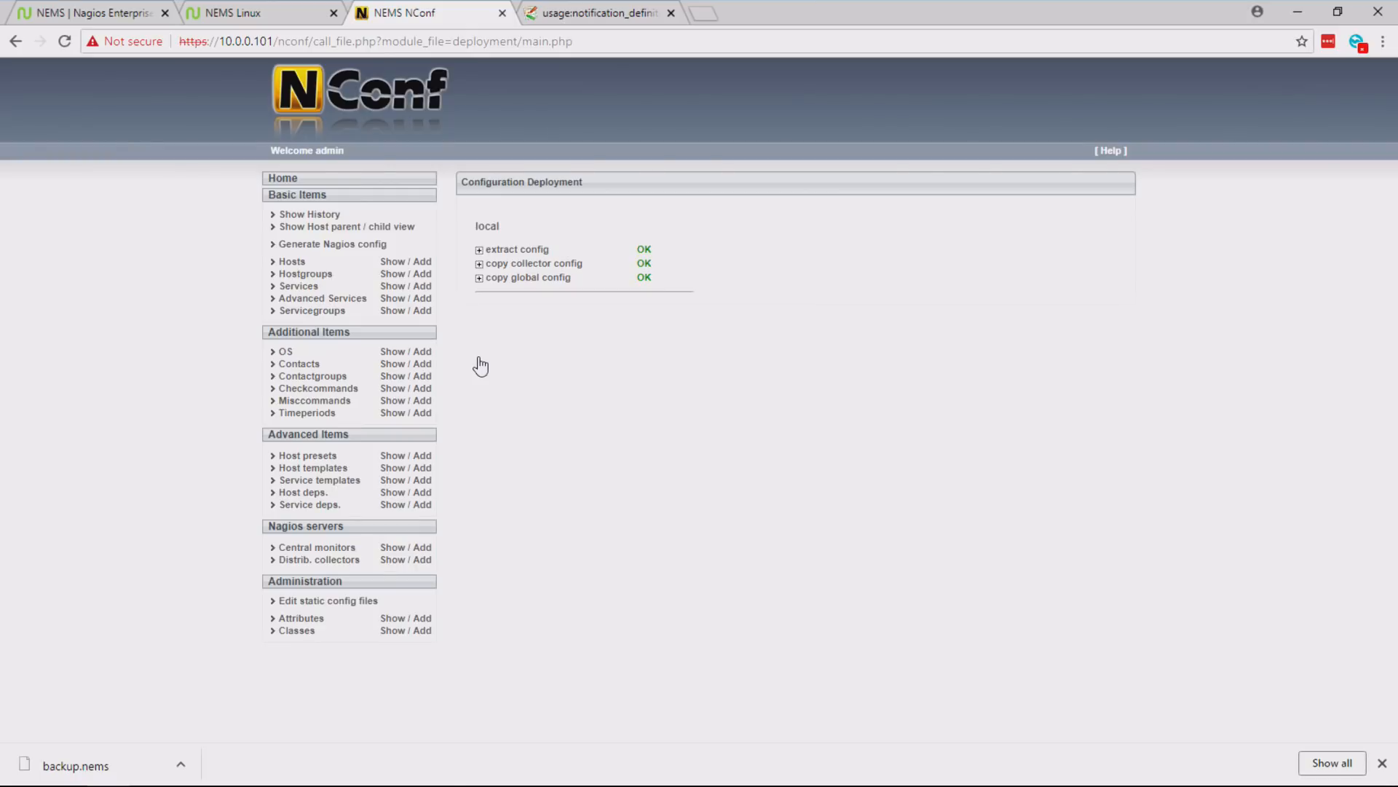
left_click(503, 14)
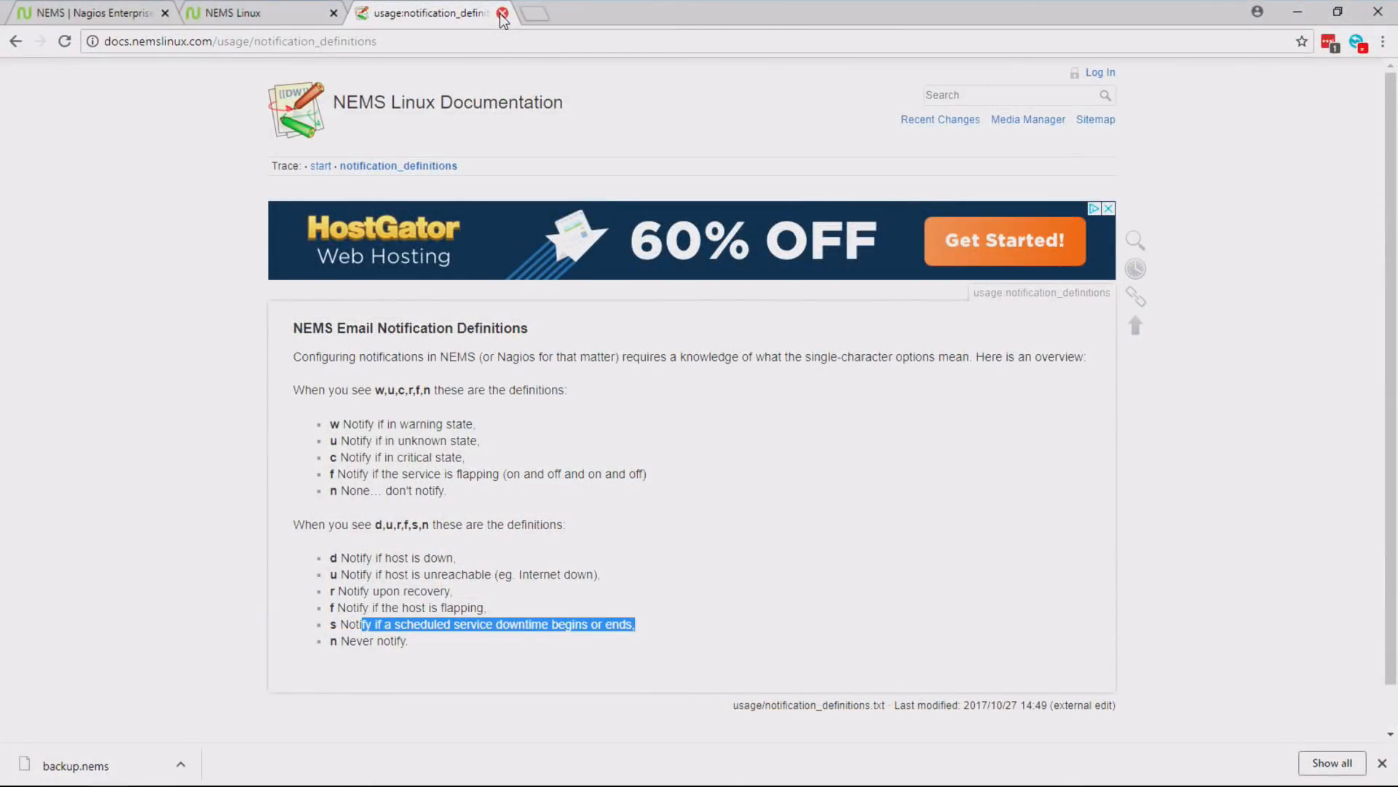
- Open Nagios Core from the NEMS Linux site, examine the host status details for all host groups, and close it
left_click(277, 11)
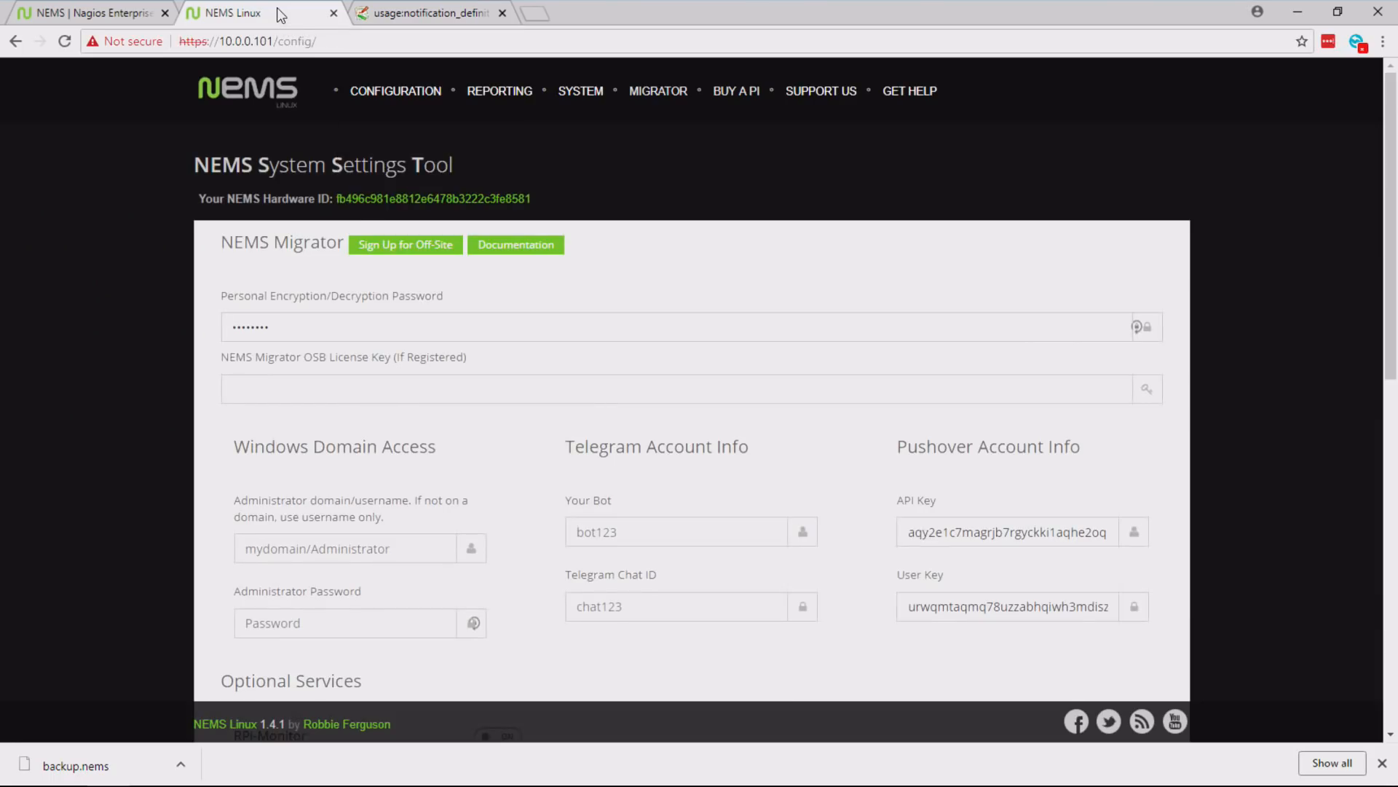
mouse_move(512, 100)
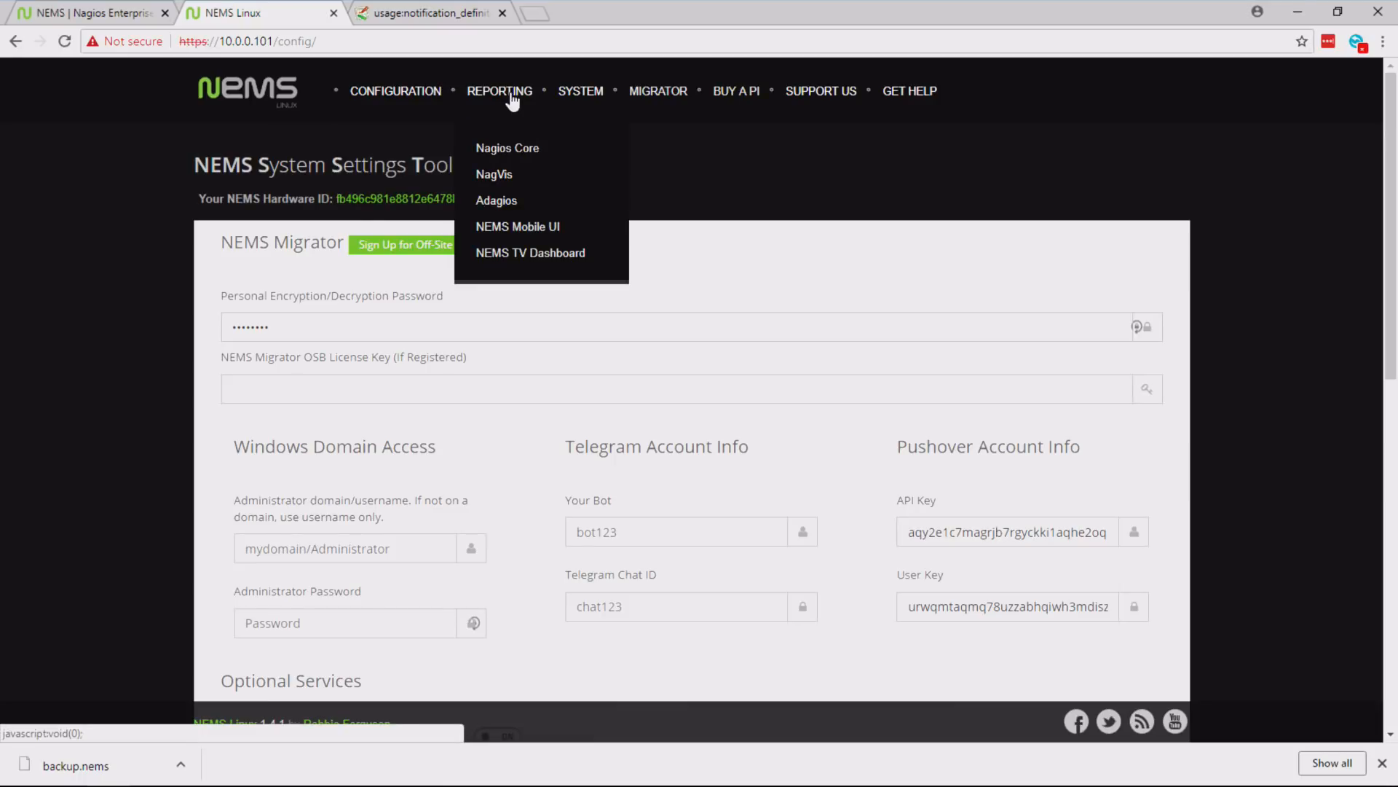
left_click(518, 154)
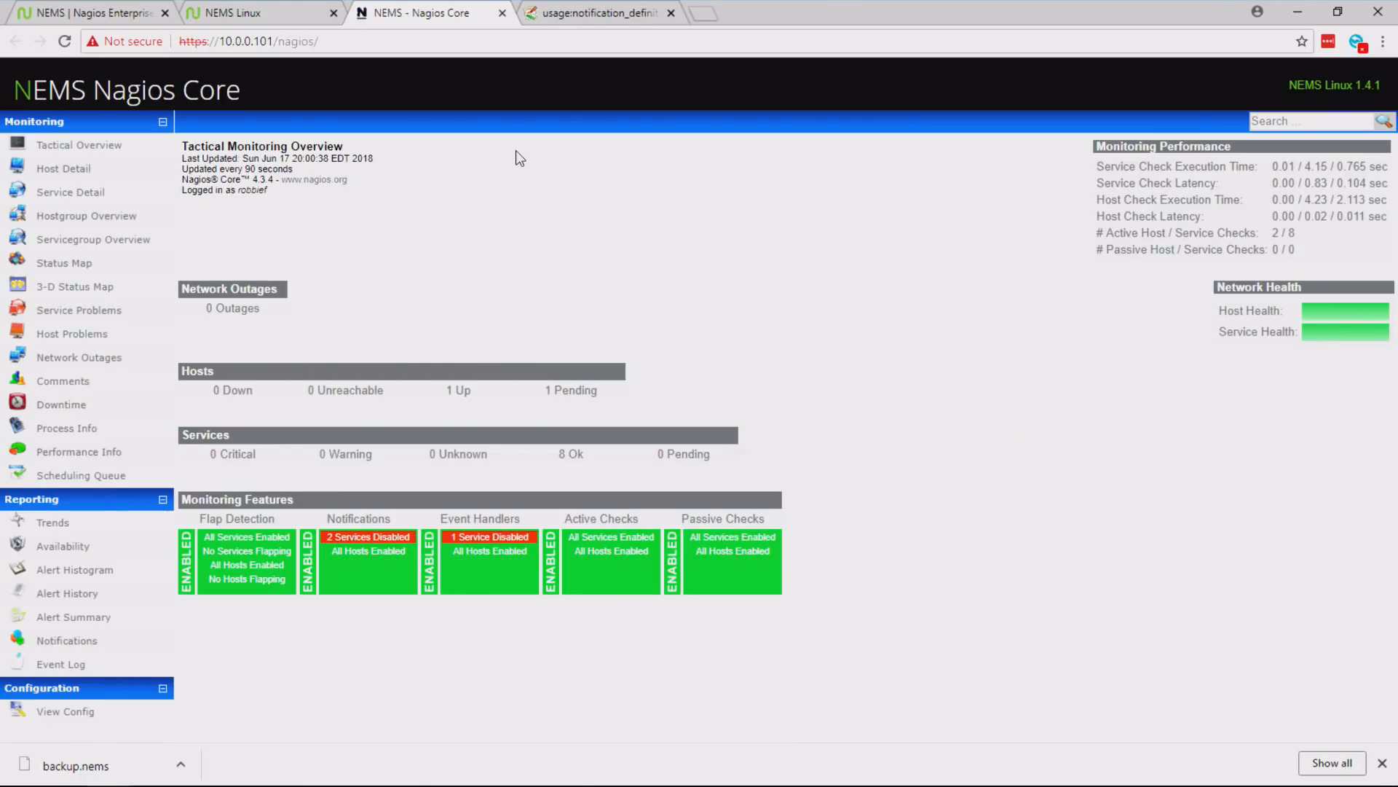
left_click(77, 170)
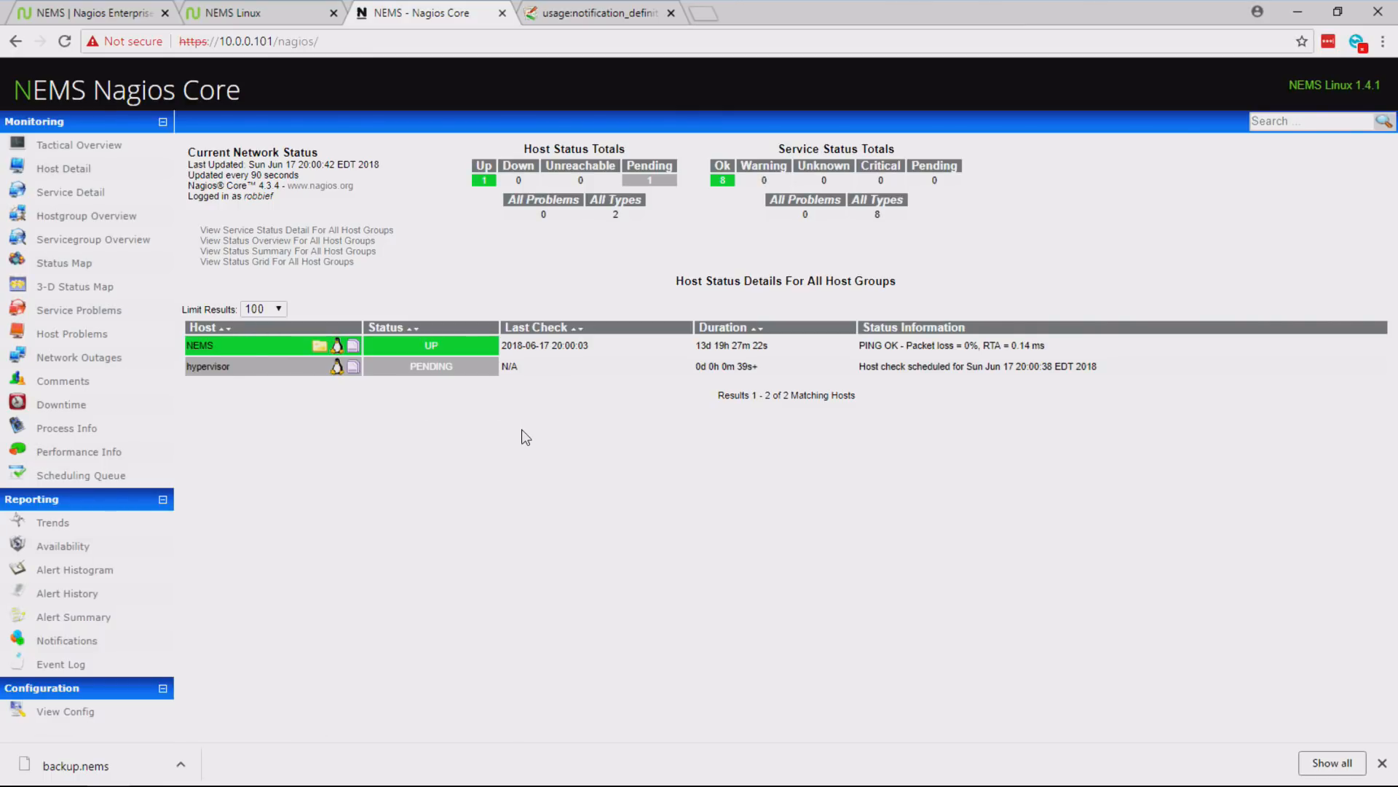
left_click(503, 13)
- Open the NEMS Adagios report and examine its status overview
mouse_move(501, 99)
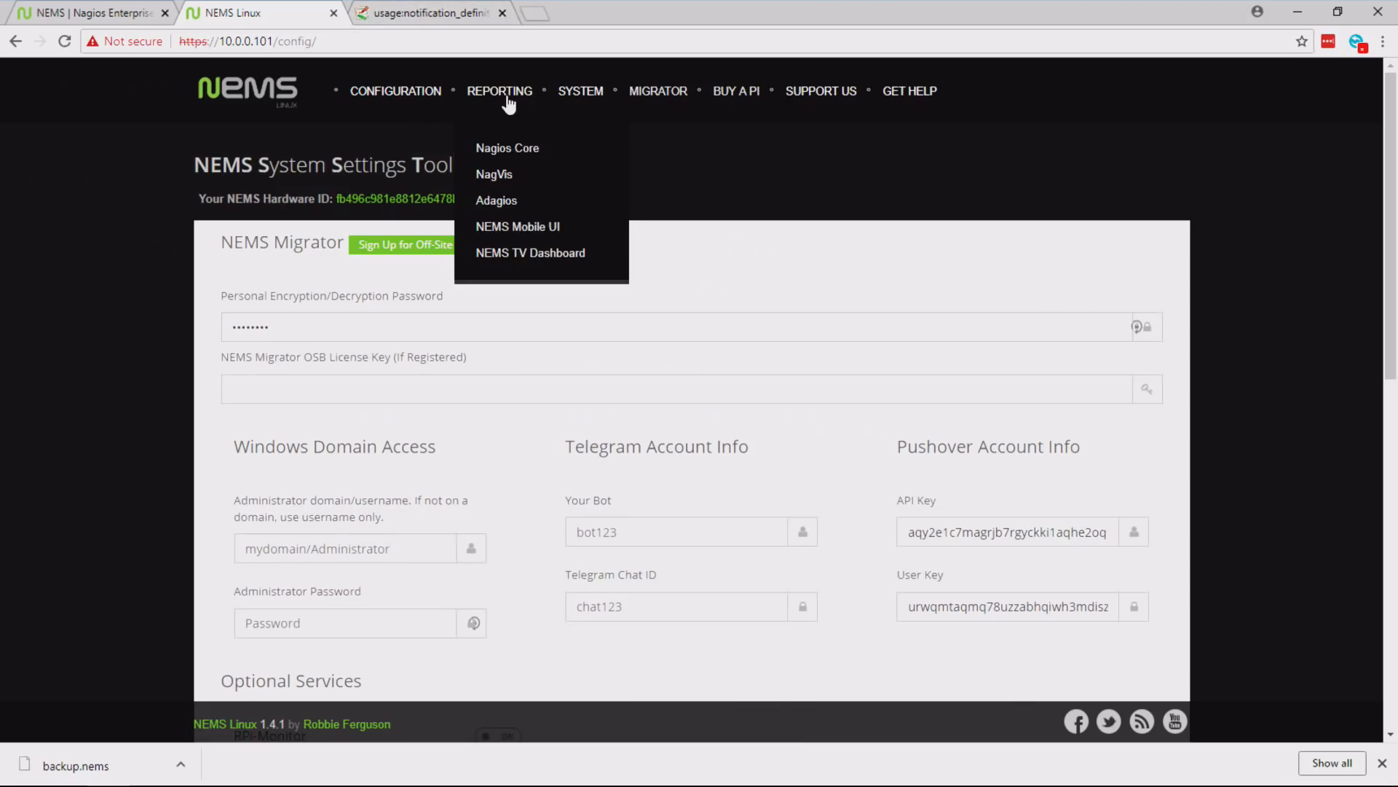
left_click(512, 198)
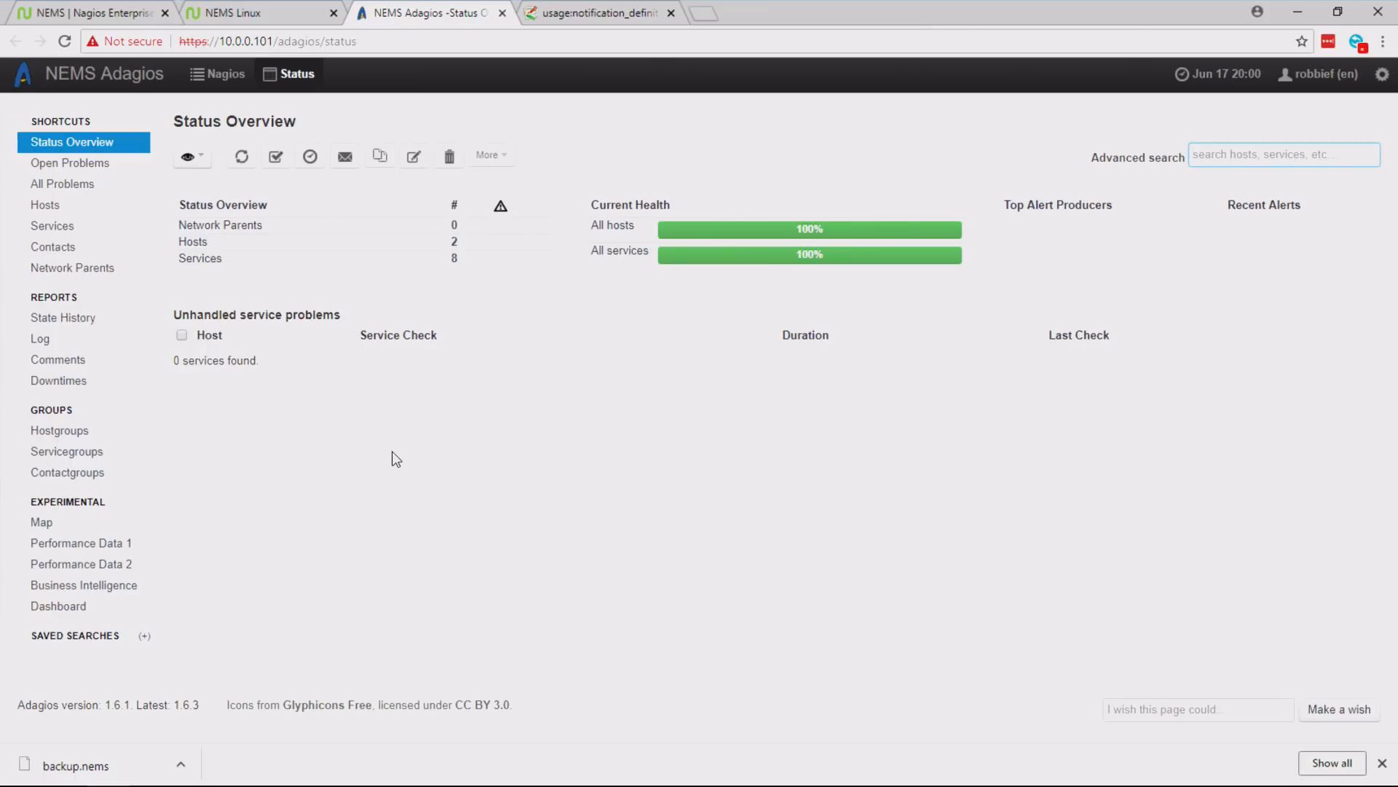
- Review the open problems, status overview and host list in Adagios, and close the report
left_click(89, 163)
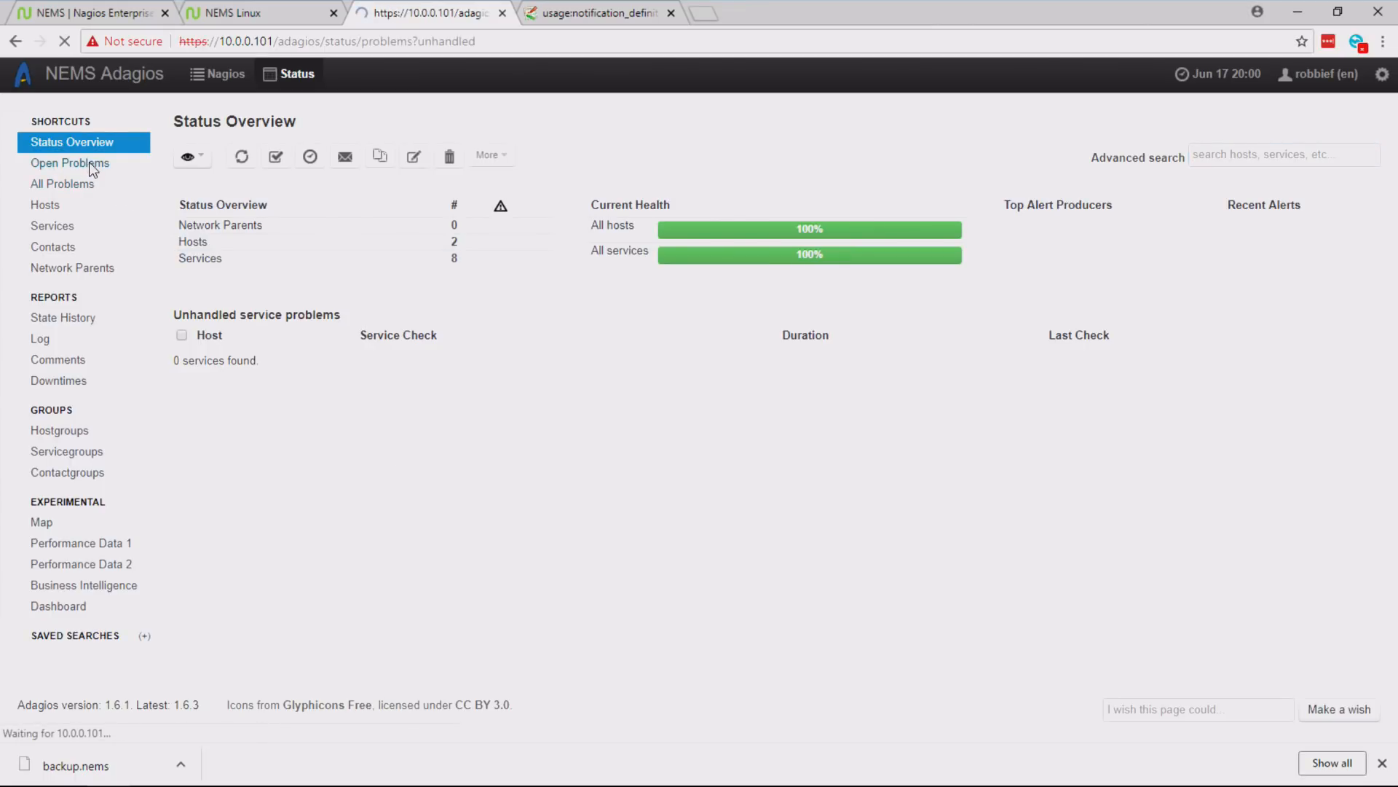
left_click(75, 144)
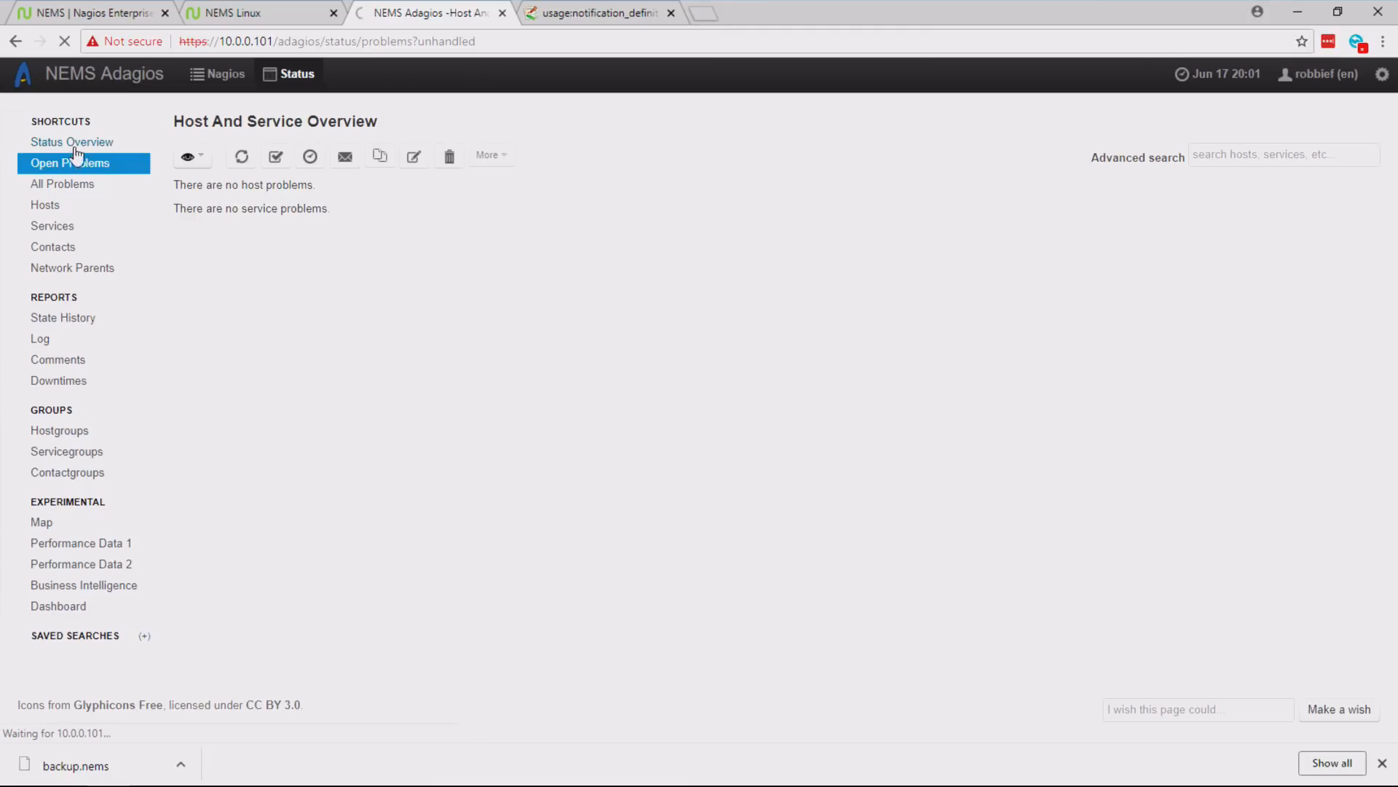
left_click(53, 204)
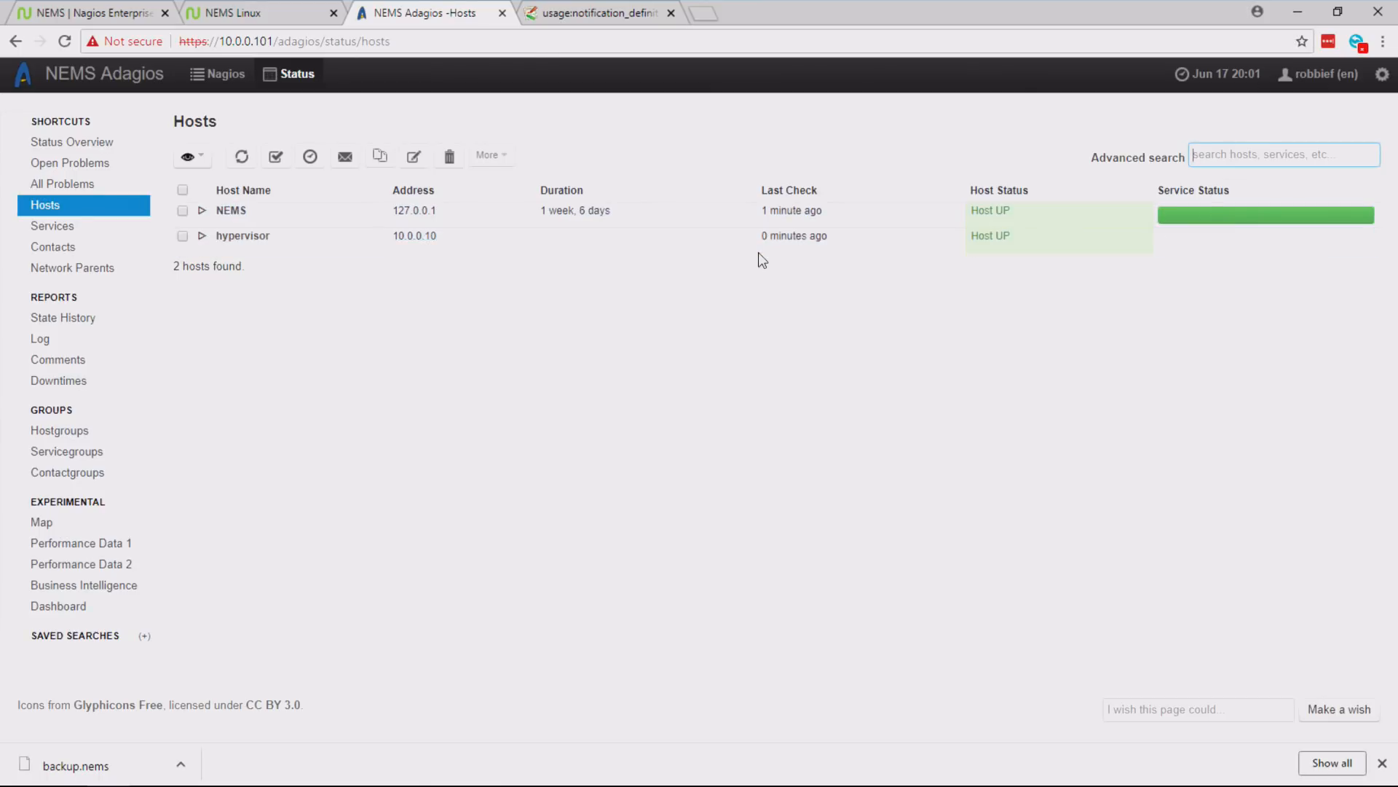
left_click(503, 14)
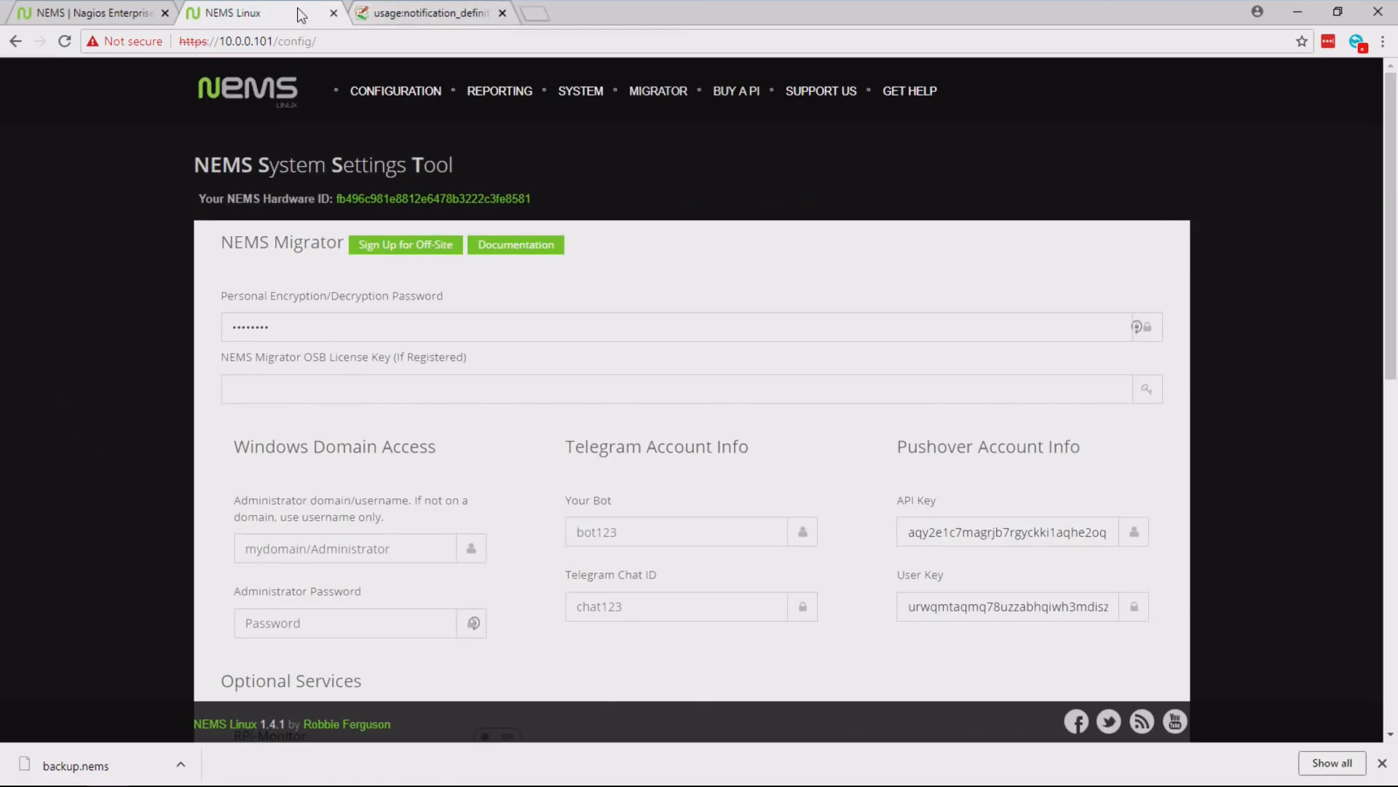
- Open Nagios Core from the reporting tools, examine the host details, and close it
mouse_move(488, 93)
left_click(508, 147)
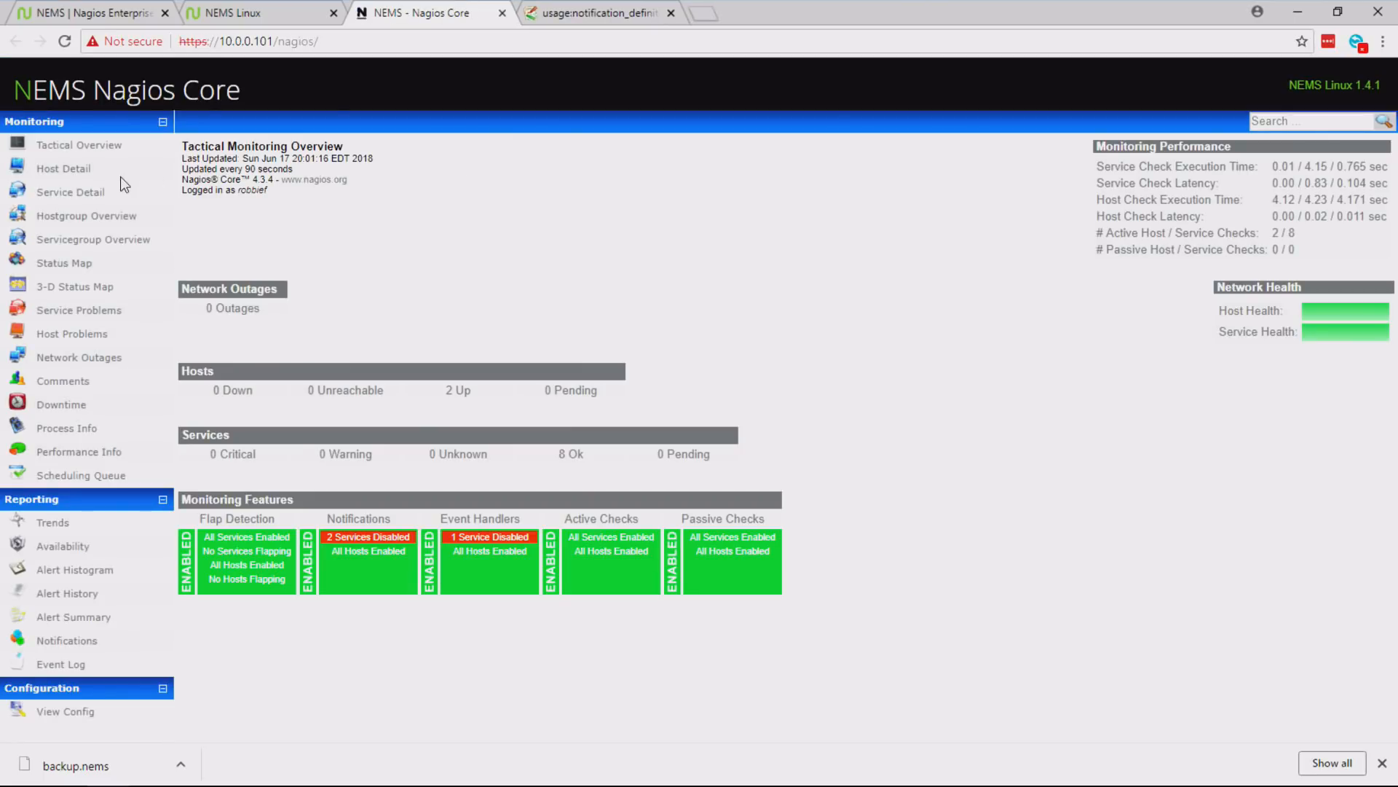
left_click(73, 167)
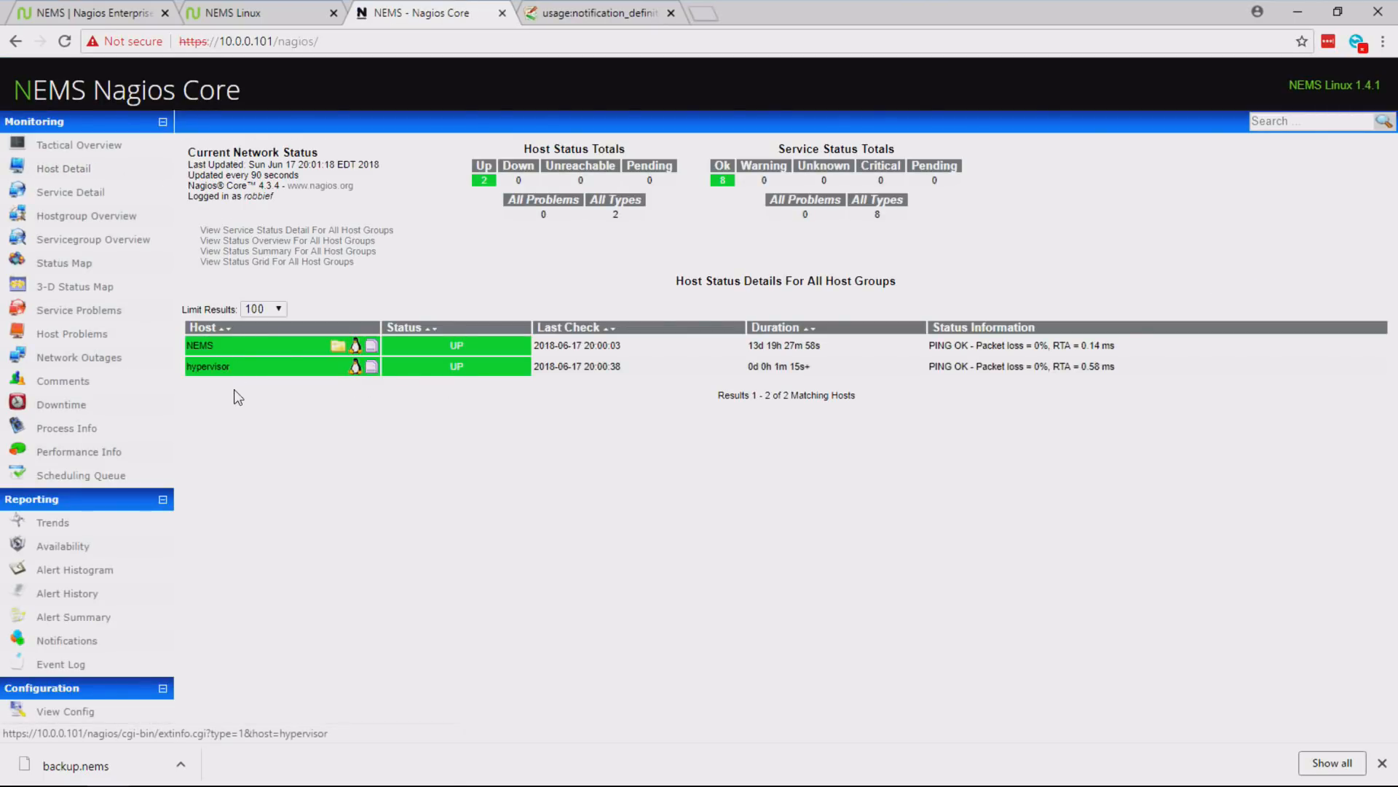
left_click(501, 14)
- Open the NEMS Mobile UI in Chrome on the phone, proceeding to 10.0.0.101 despite the untrusted certificate
mouse_move(509, 98)
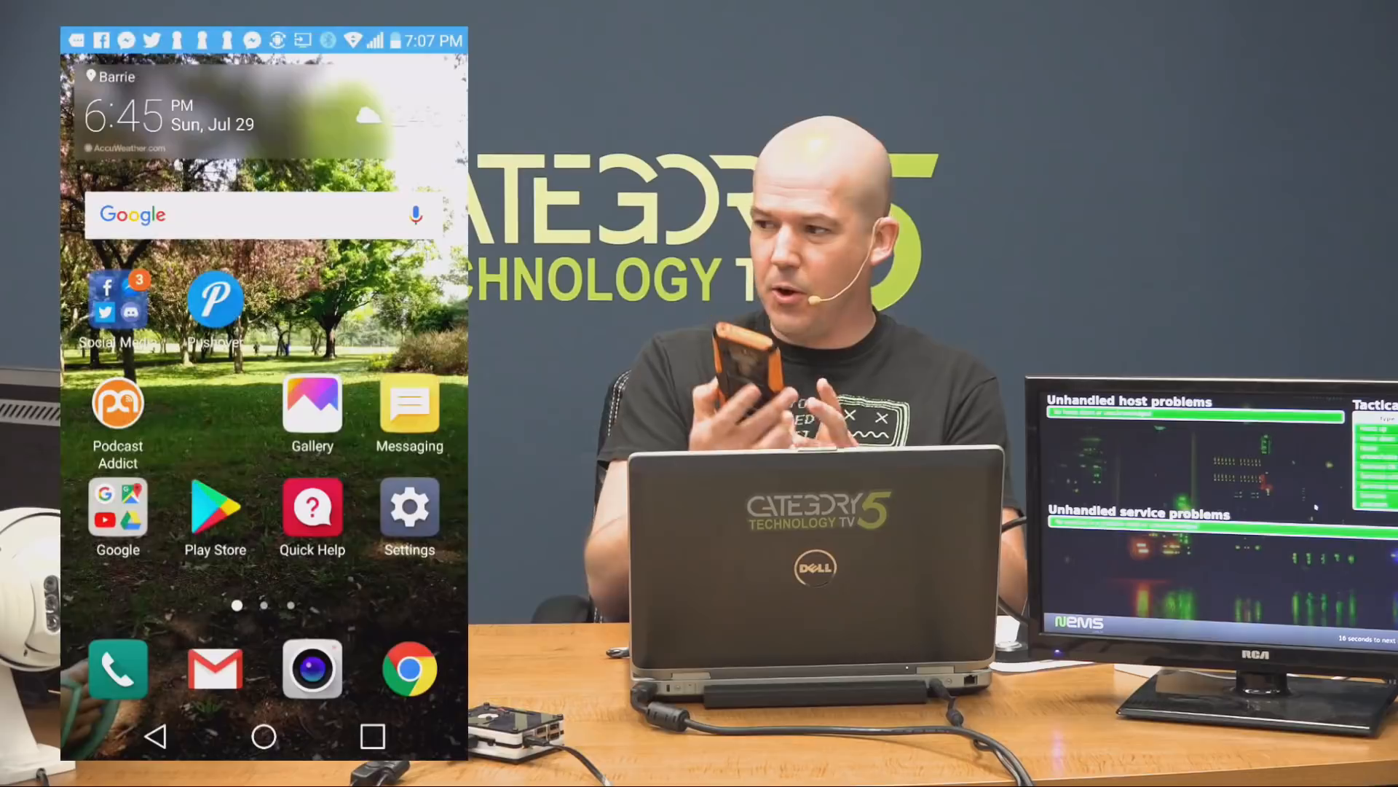
left_click(410, 669)
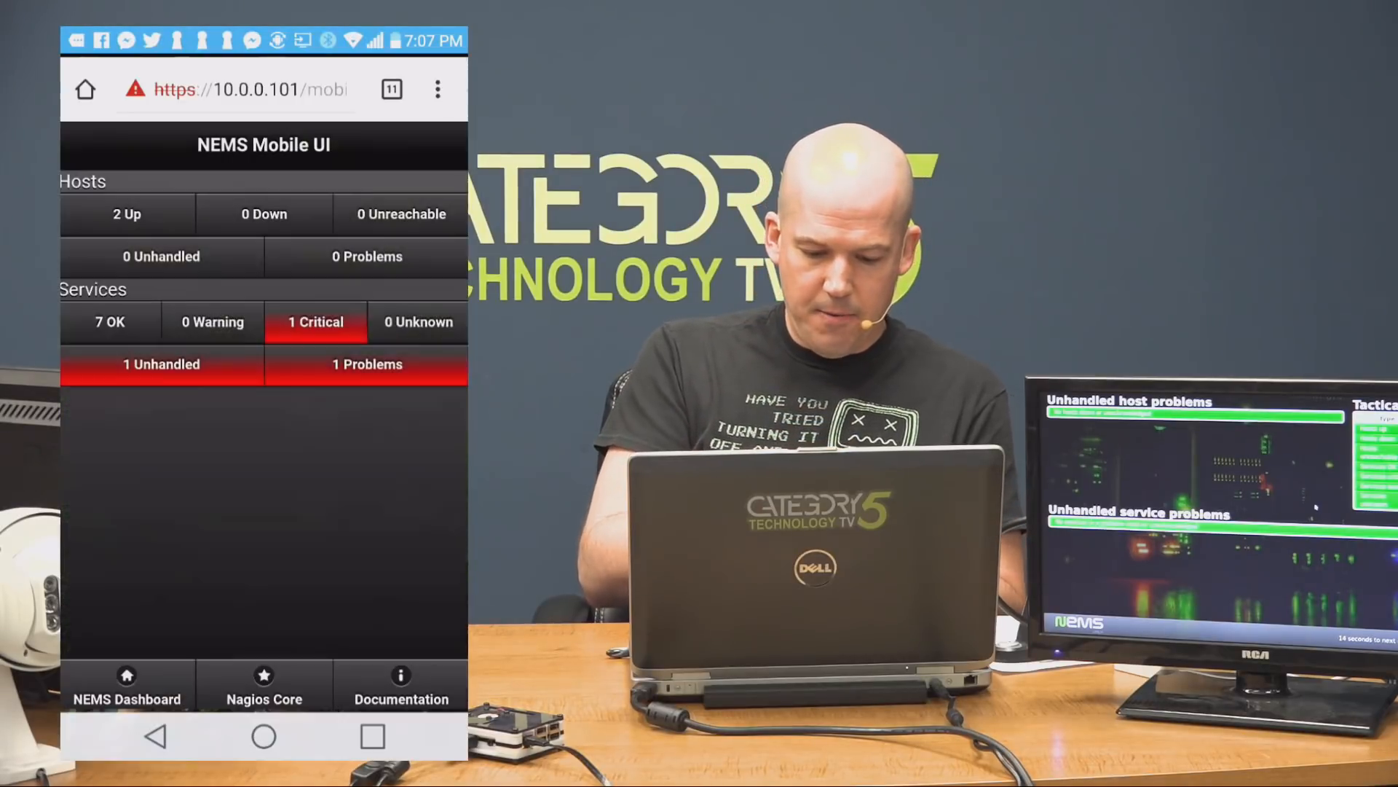
left_click(264, 164)
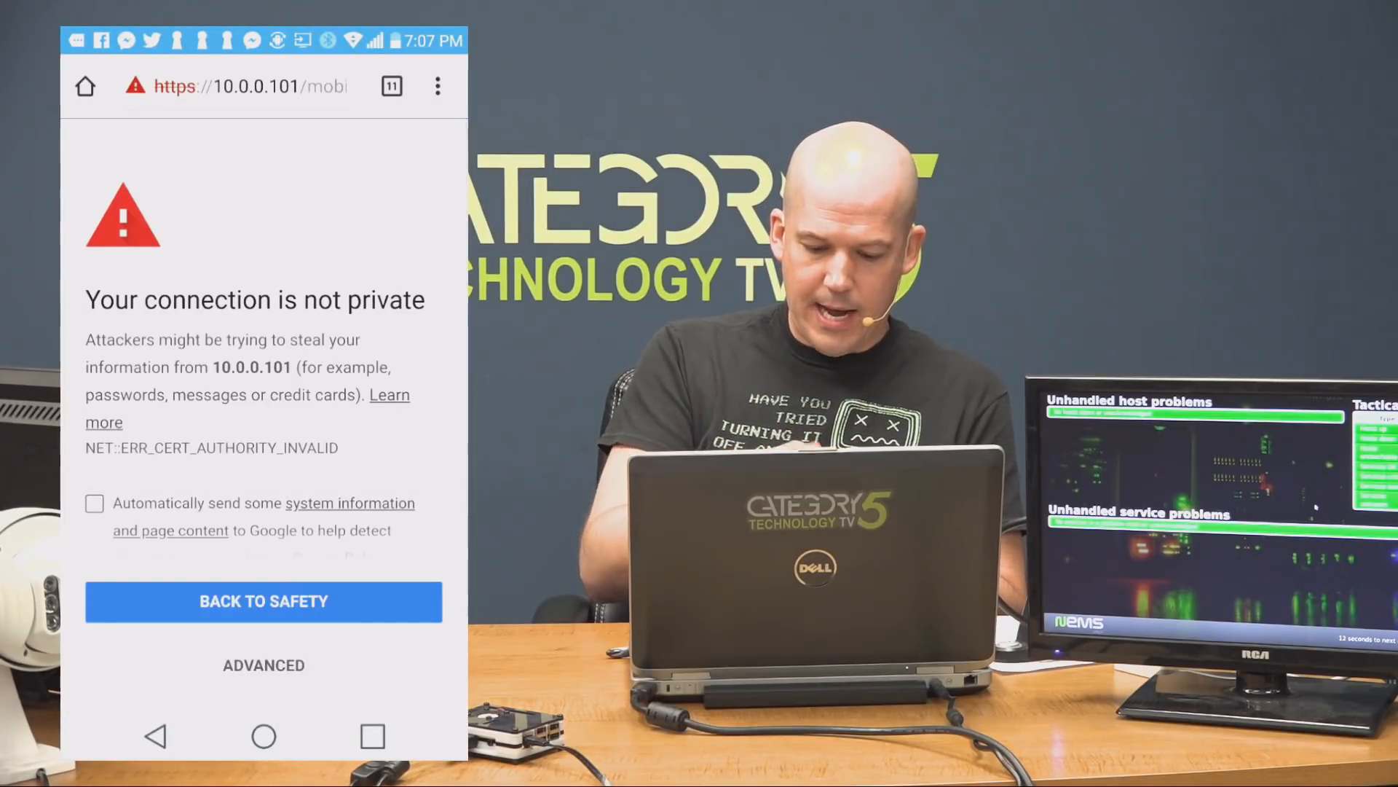
left_click(263, 665)
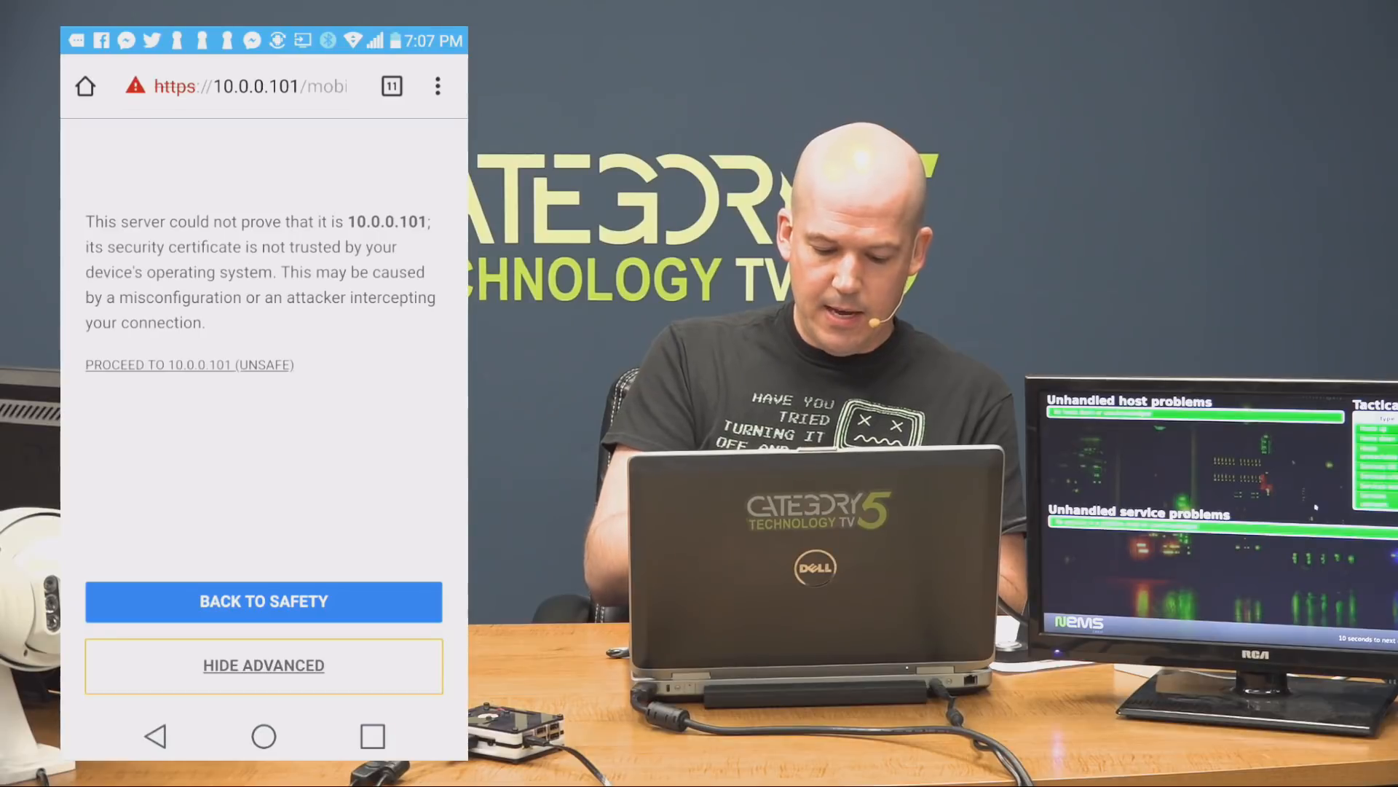
left_click(190, 364)
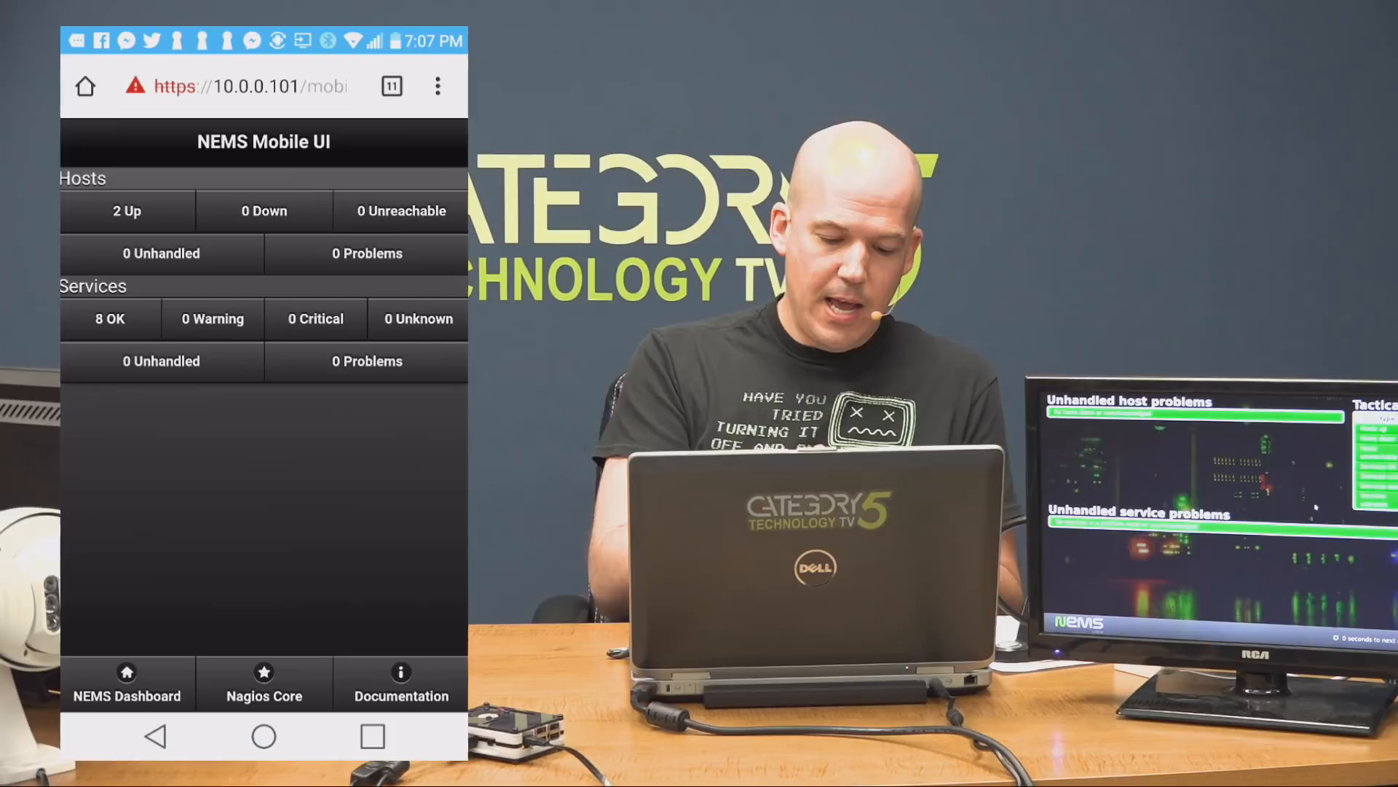
- Examine the hypervisor host's information from the list of hosts that are up in the Mobile UI, and go back
left_click(127, 211)
left_click(264, 241)
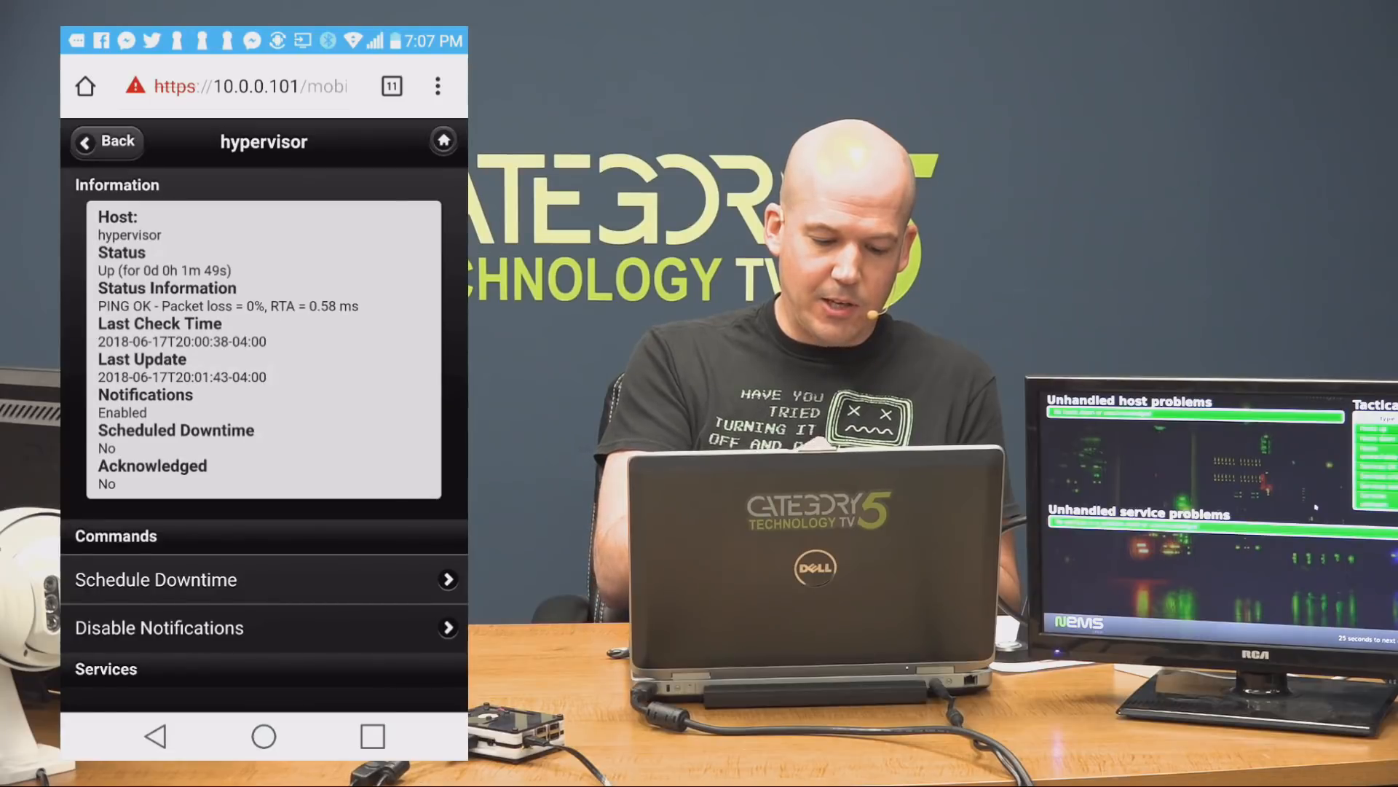
left_click(107, 142)
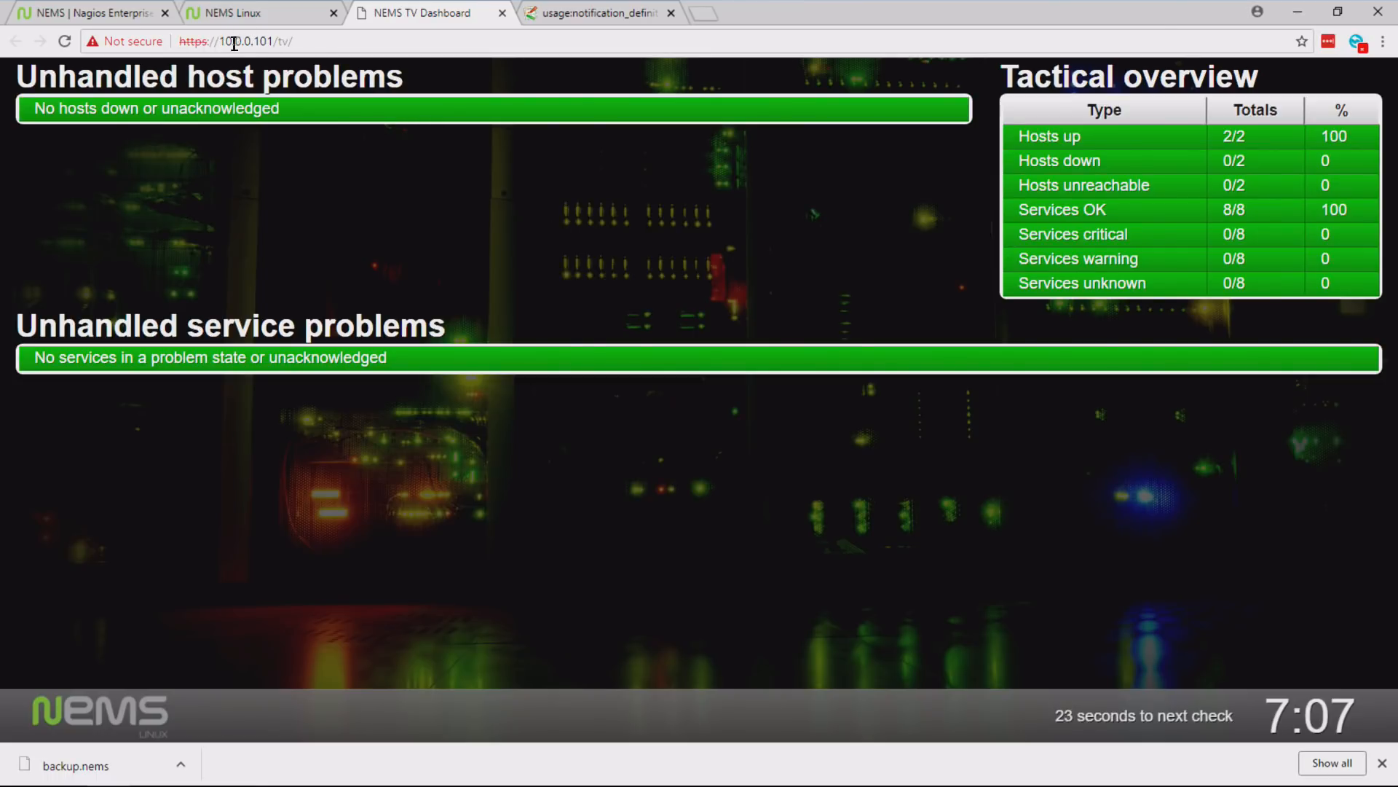
- Close the NEMS TV Dashboard in the desktop browser and open the hypervisor host for modification in NConf
left_click(500, 15)
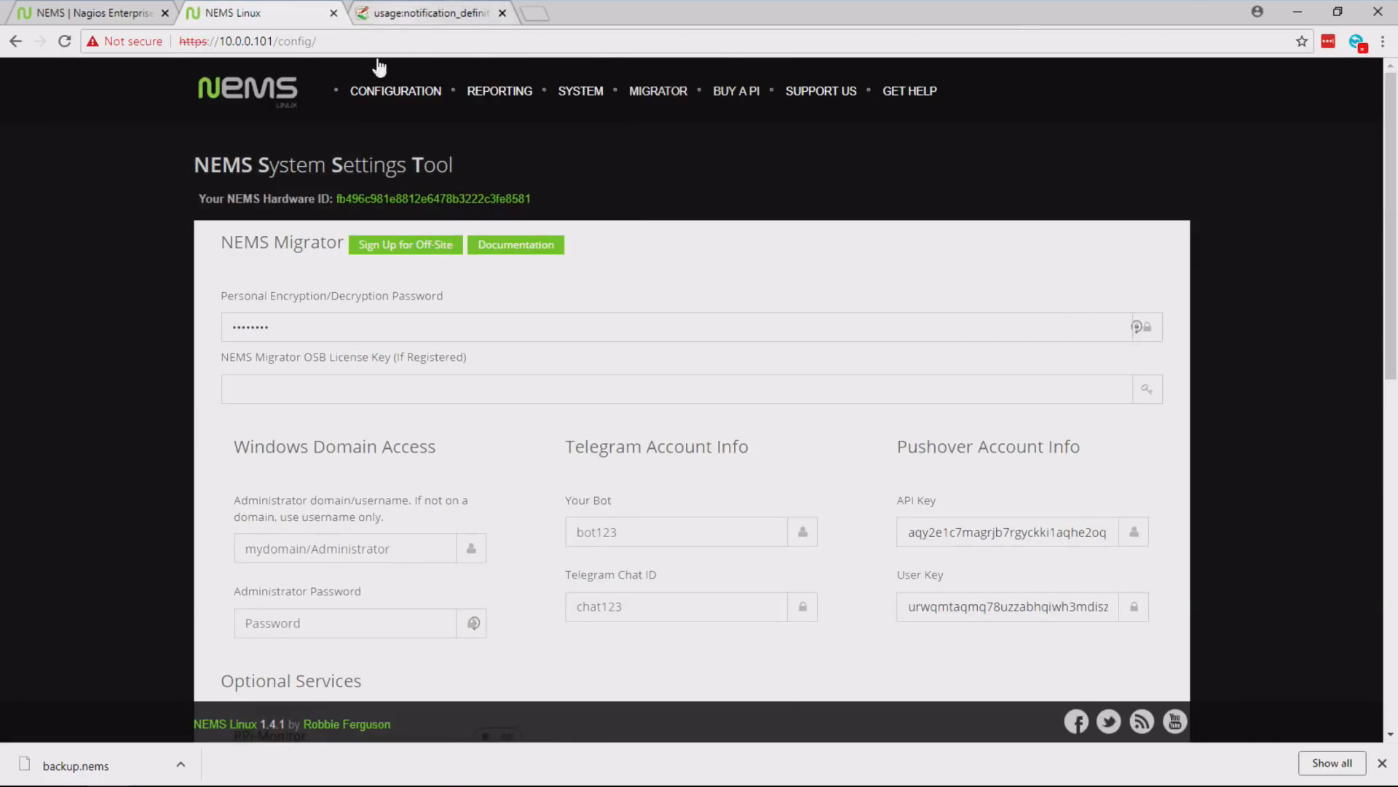
mouse_move(386, 98)
left_click(415, 175)
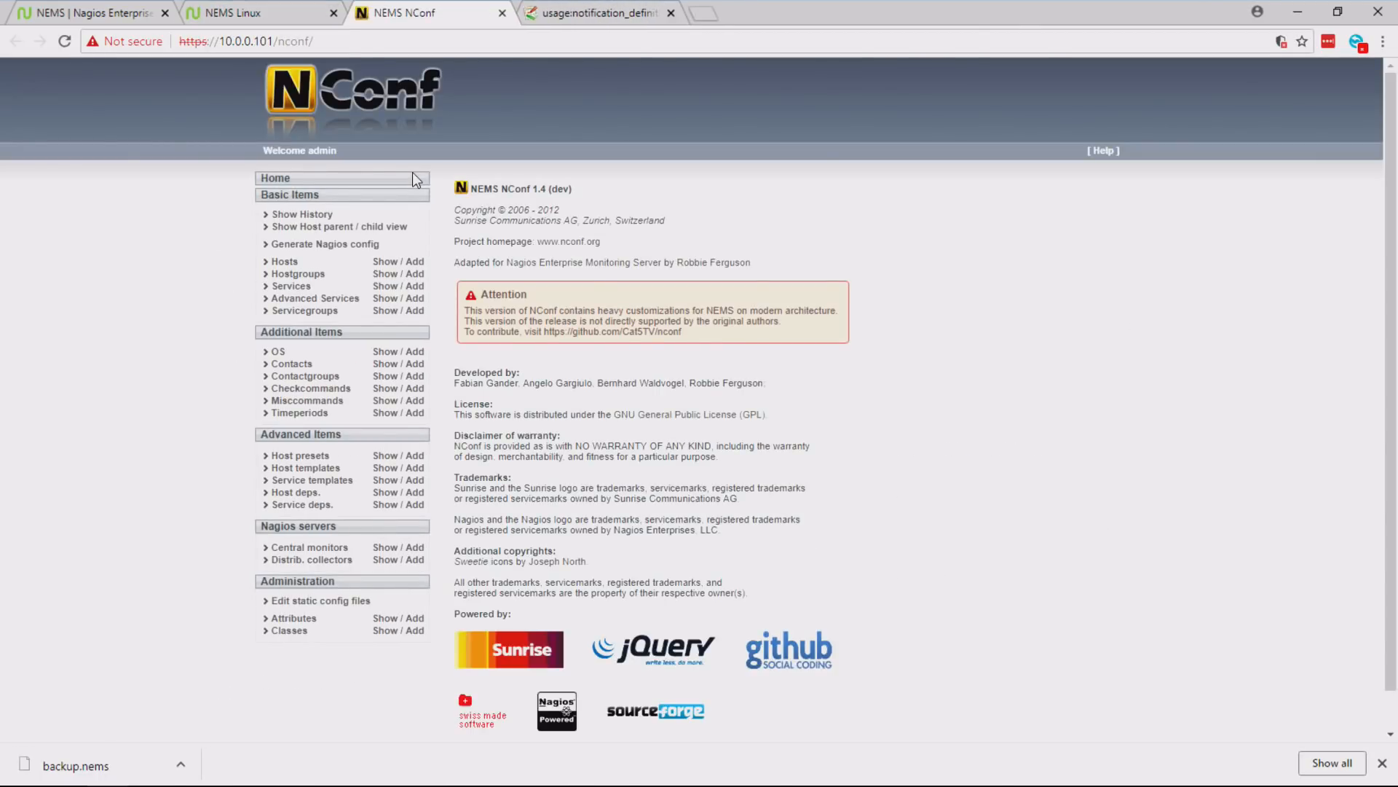
left_click(386, 262)
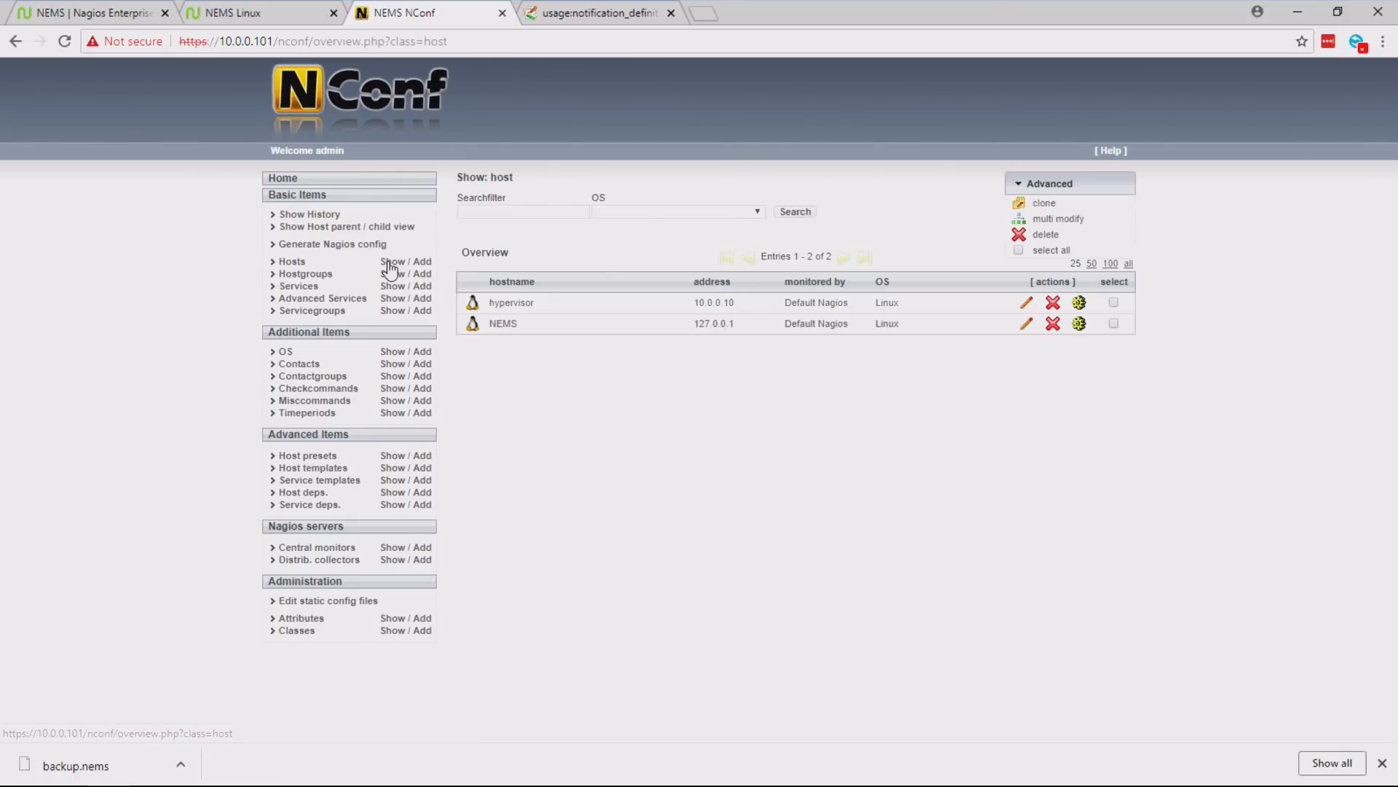
left_click(1026, 302)
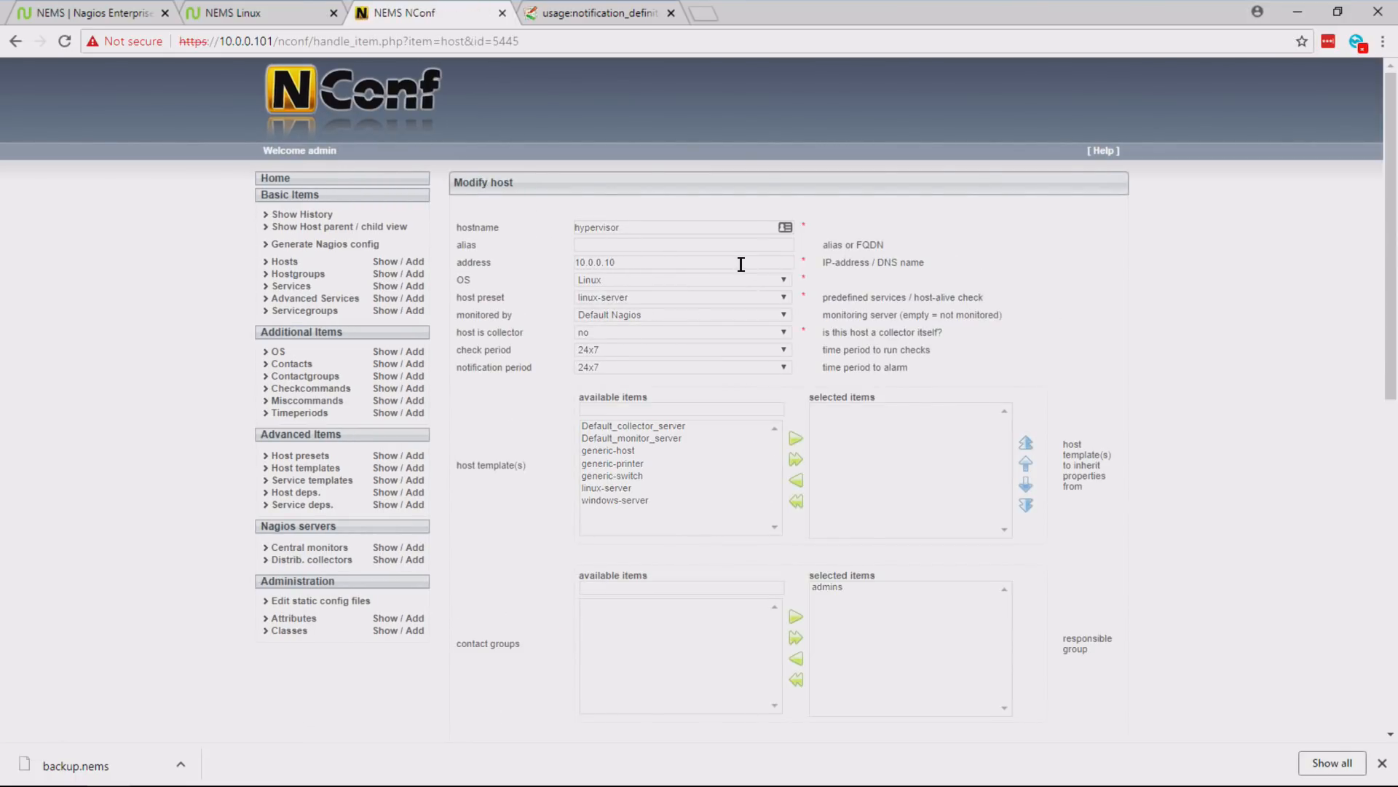
- Set the hypervisor host's address to 10.0.0.253 and submit the modified host
left_click(741, 264)
key("BackSpace")
key("BackSpace")
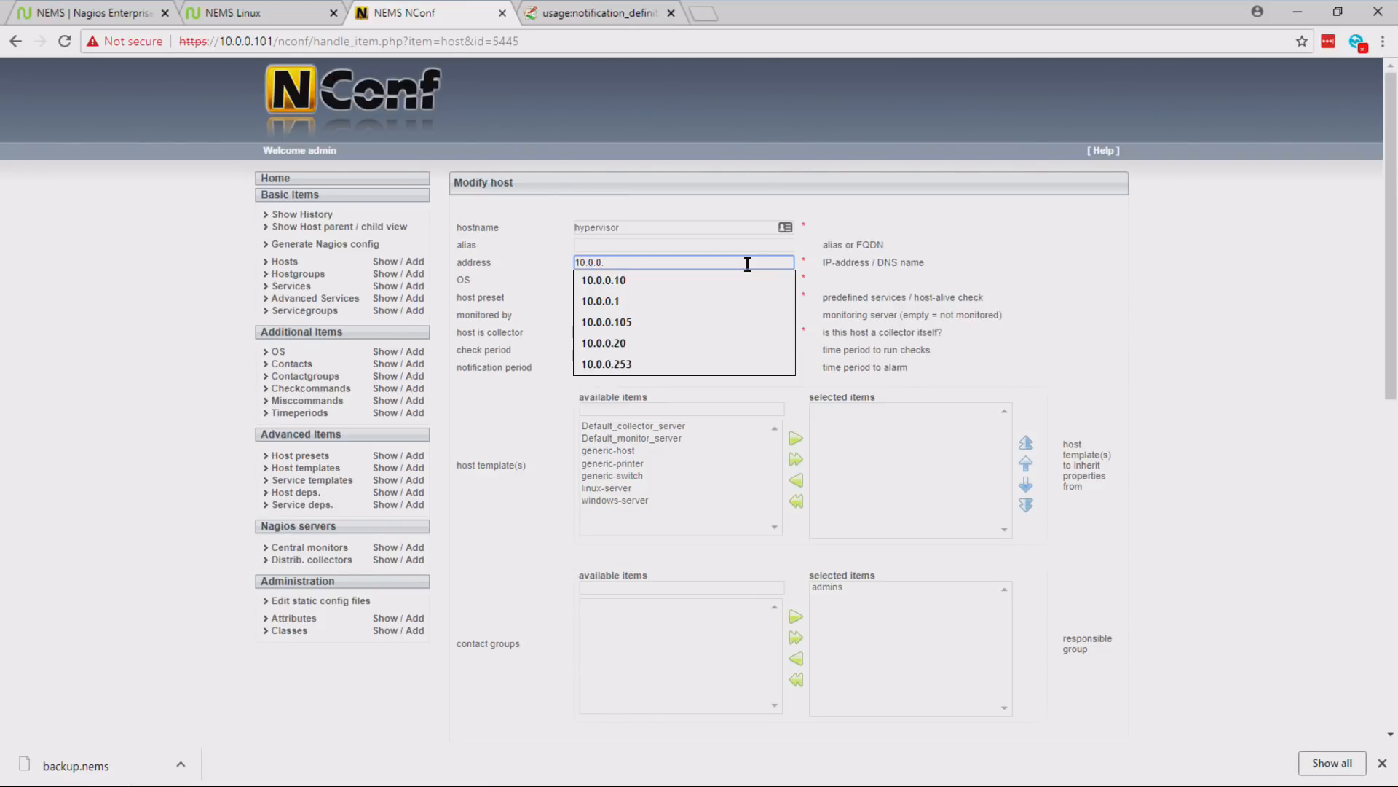
type("253")
left_click(881, 270)
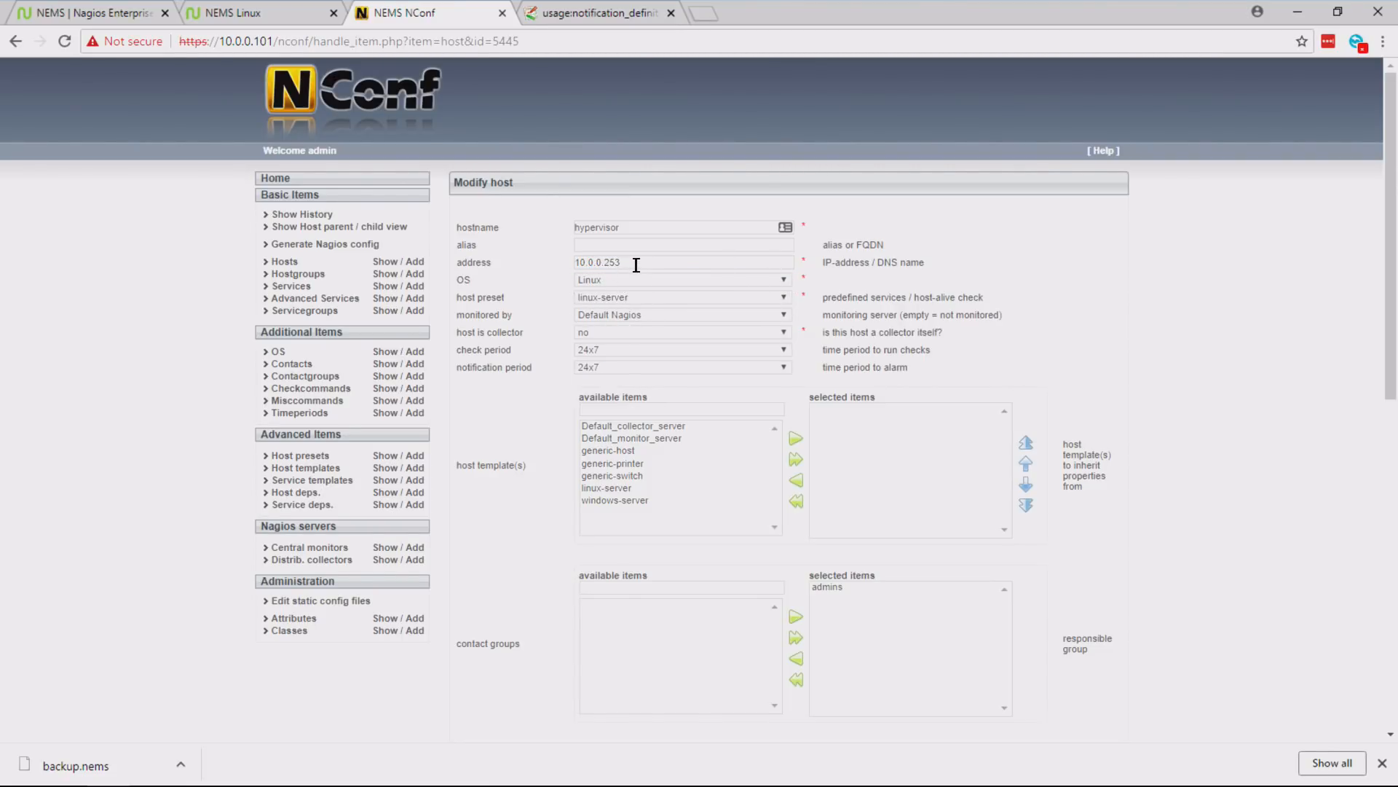
left_click_drag(1391, 233, 1397, 562)
left_click(477, 677)
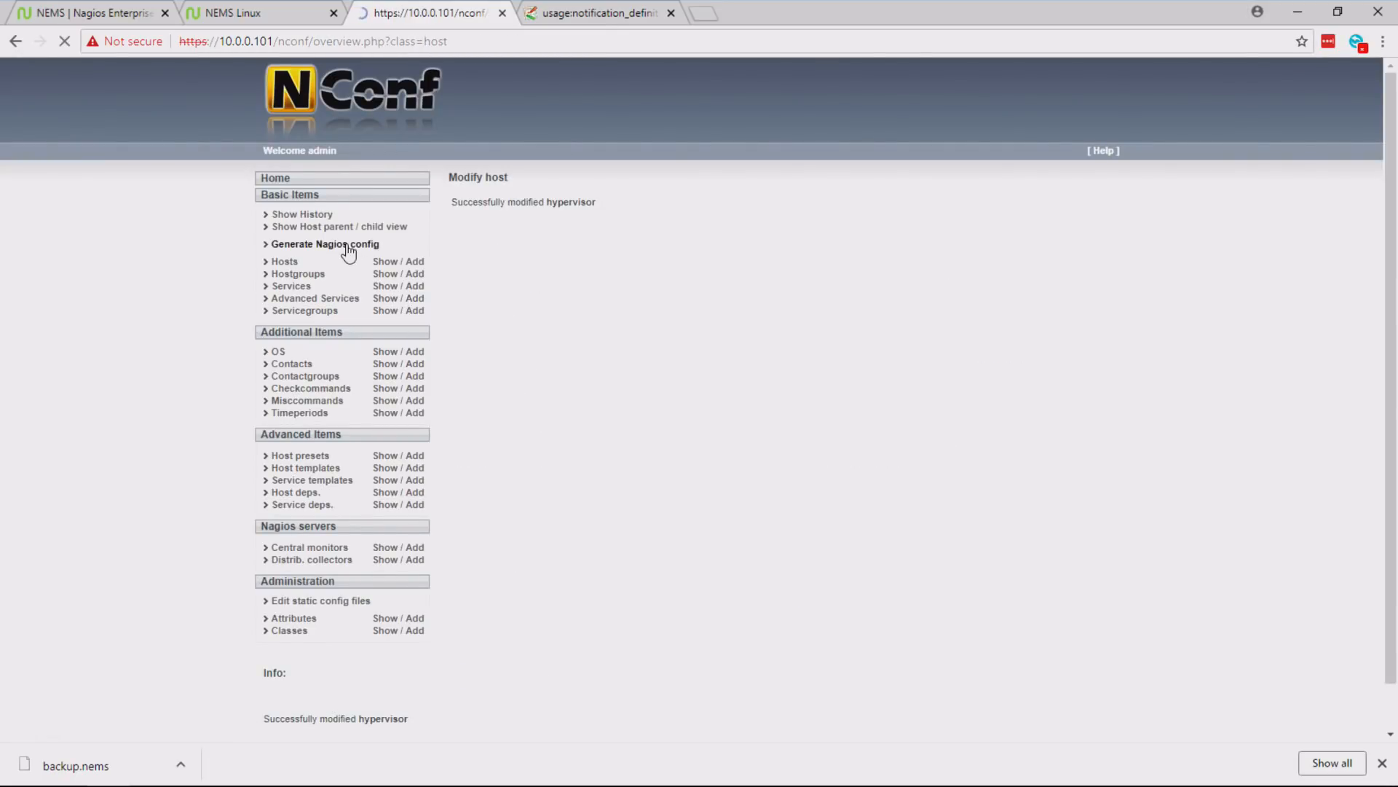
- Generate the Nagios config for the modified host and close NConf
left_click(346, 244)
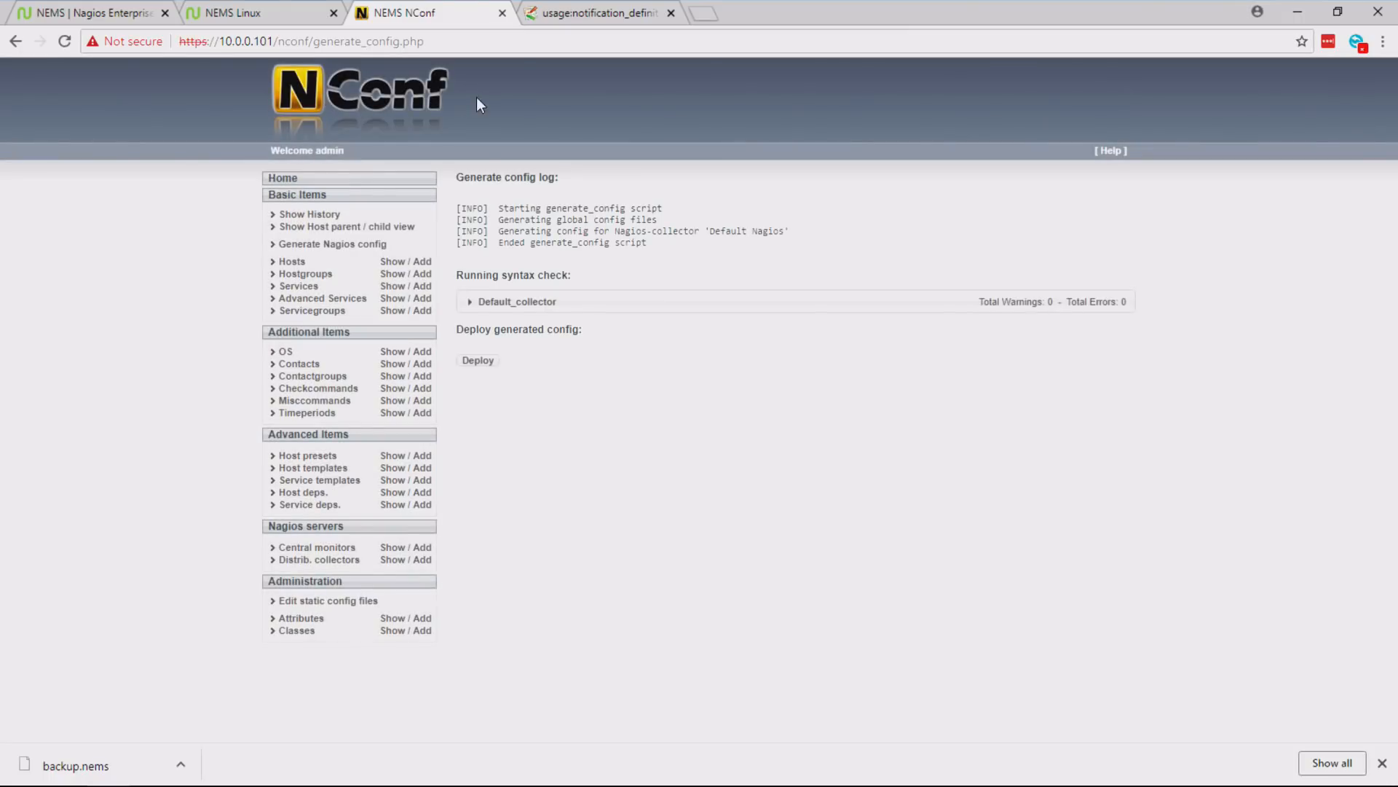
left_click(502, 13)
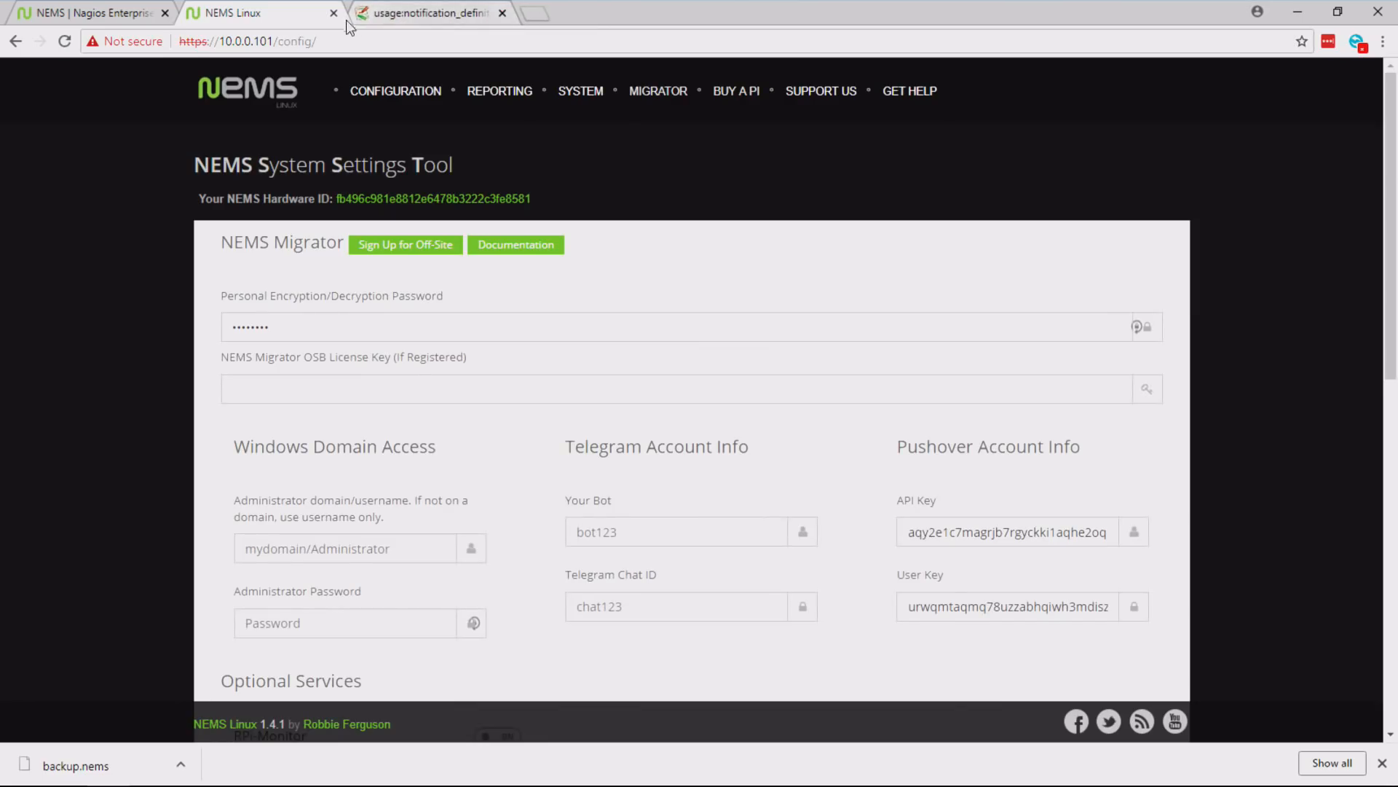
- Open the Adagios status overview, check the host details in Nagios Core, and return to the Adagios report
mouse_move(492, 91)
left_click(504, 192)
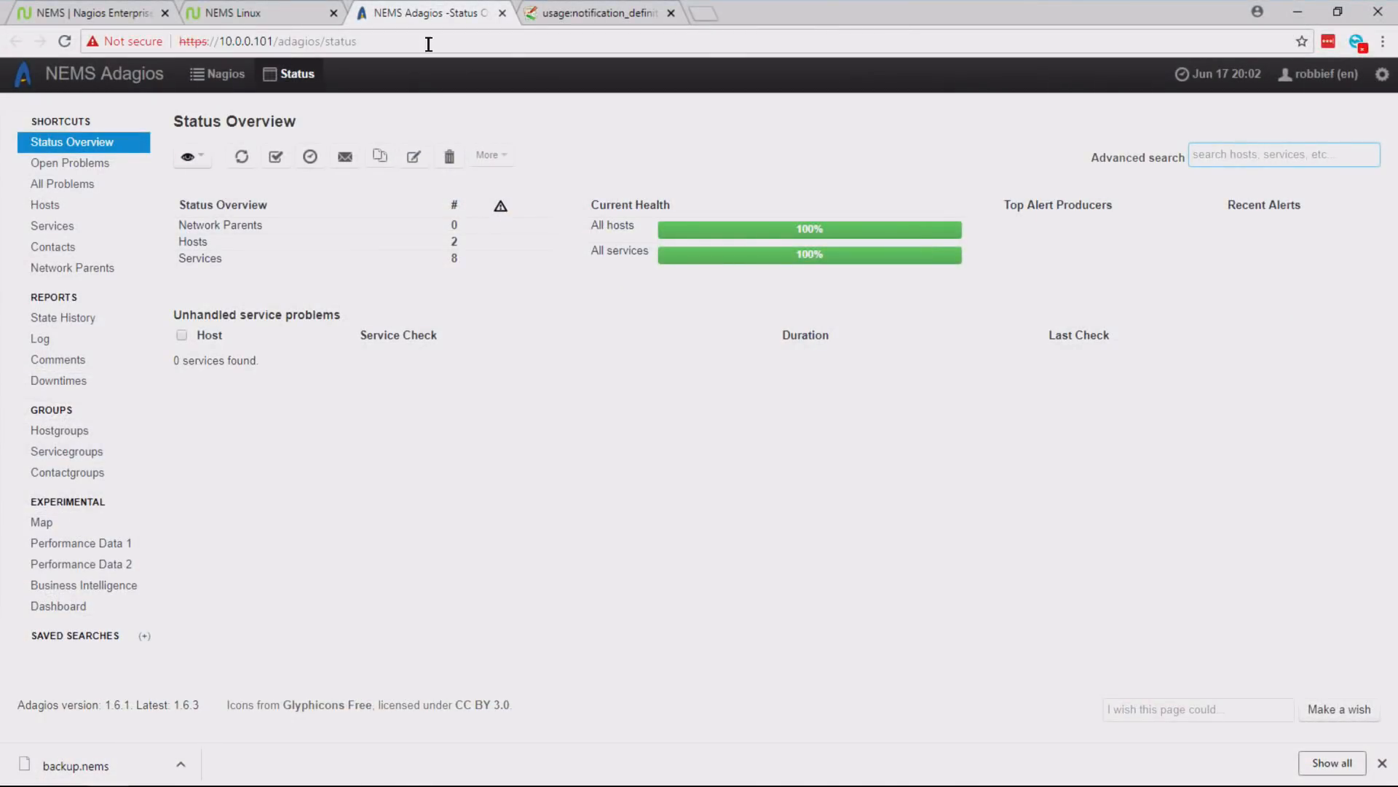
left_click(282, 14)
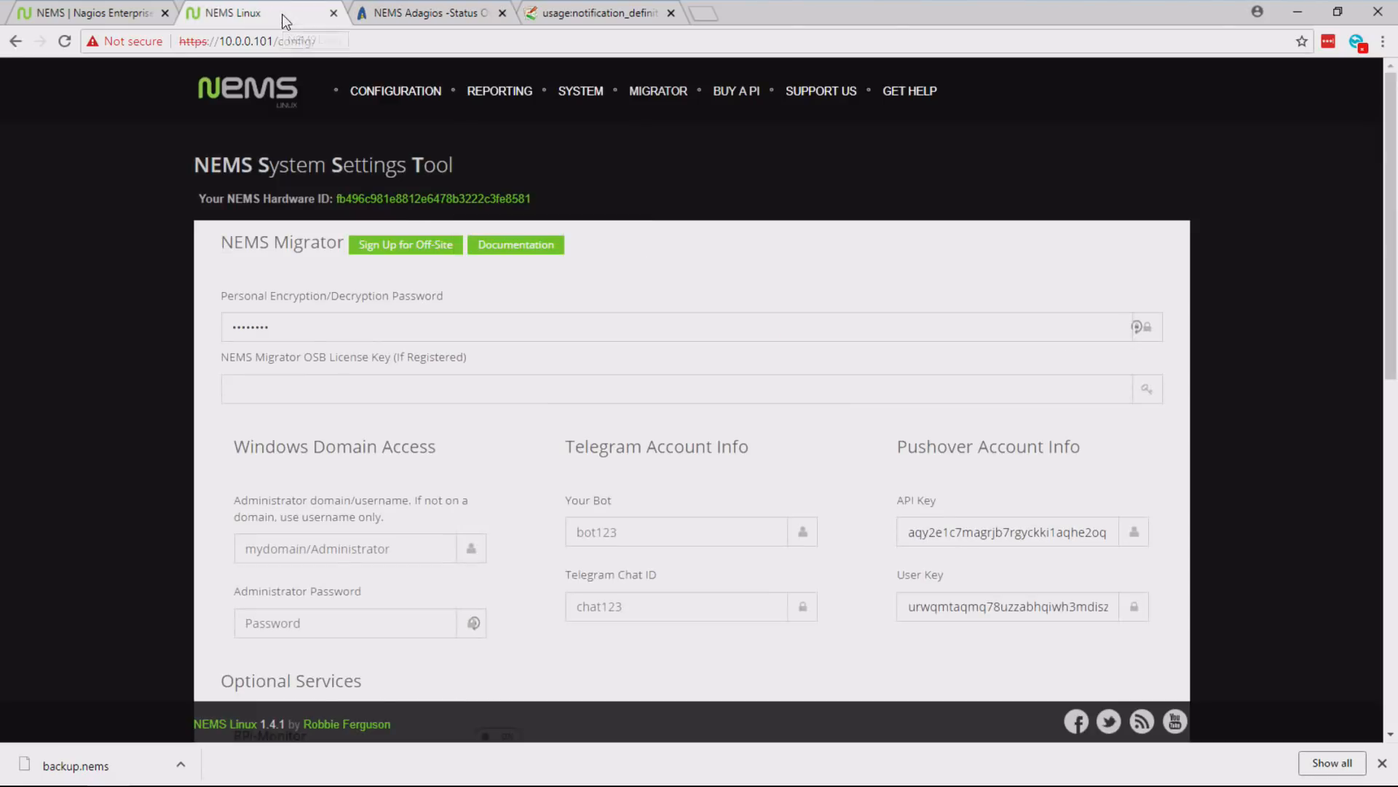
mouse_move(495, 98)
left_click(507, 149)
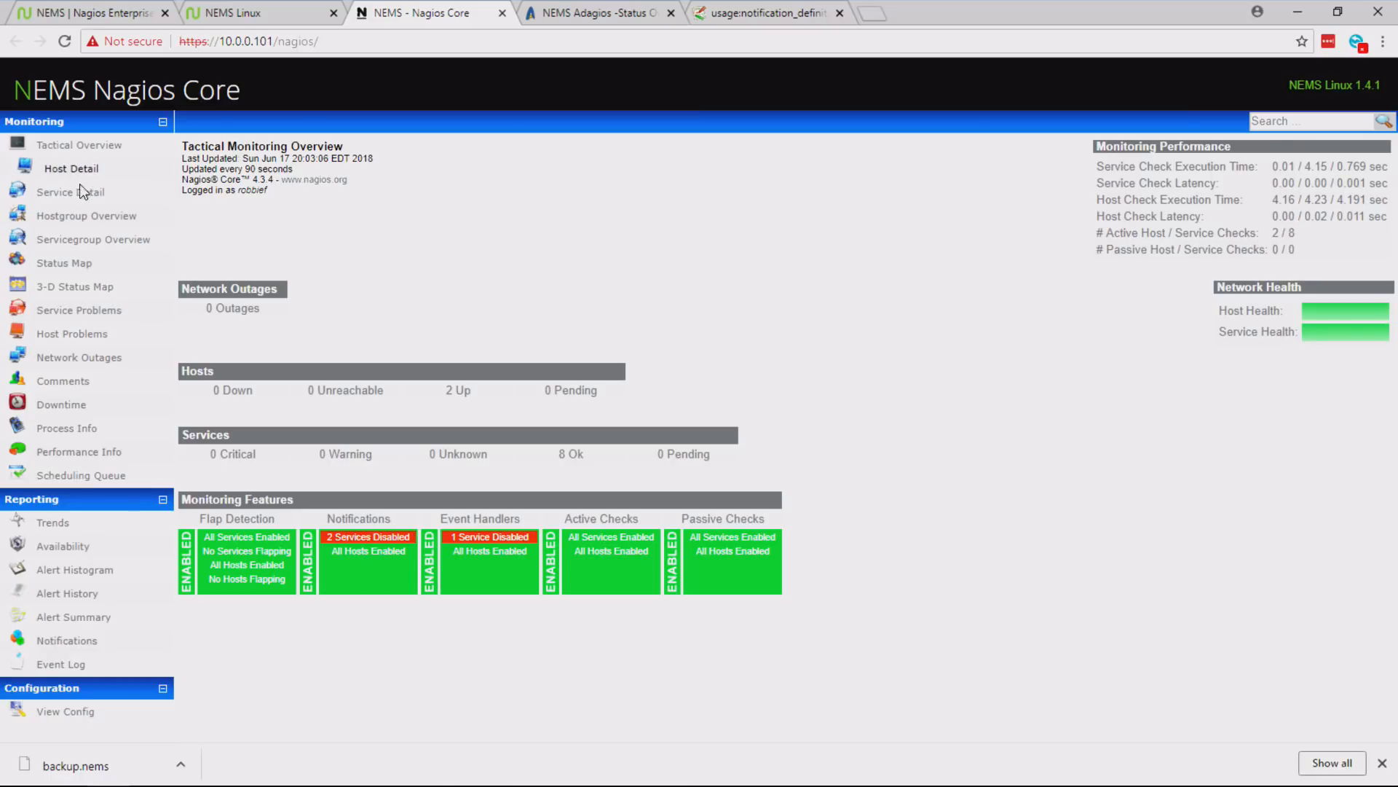
left_click(71, 171)
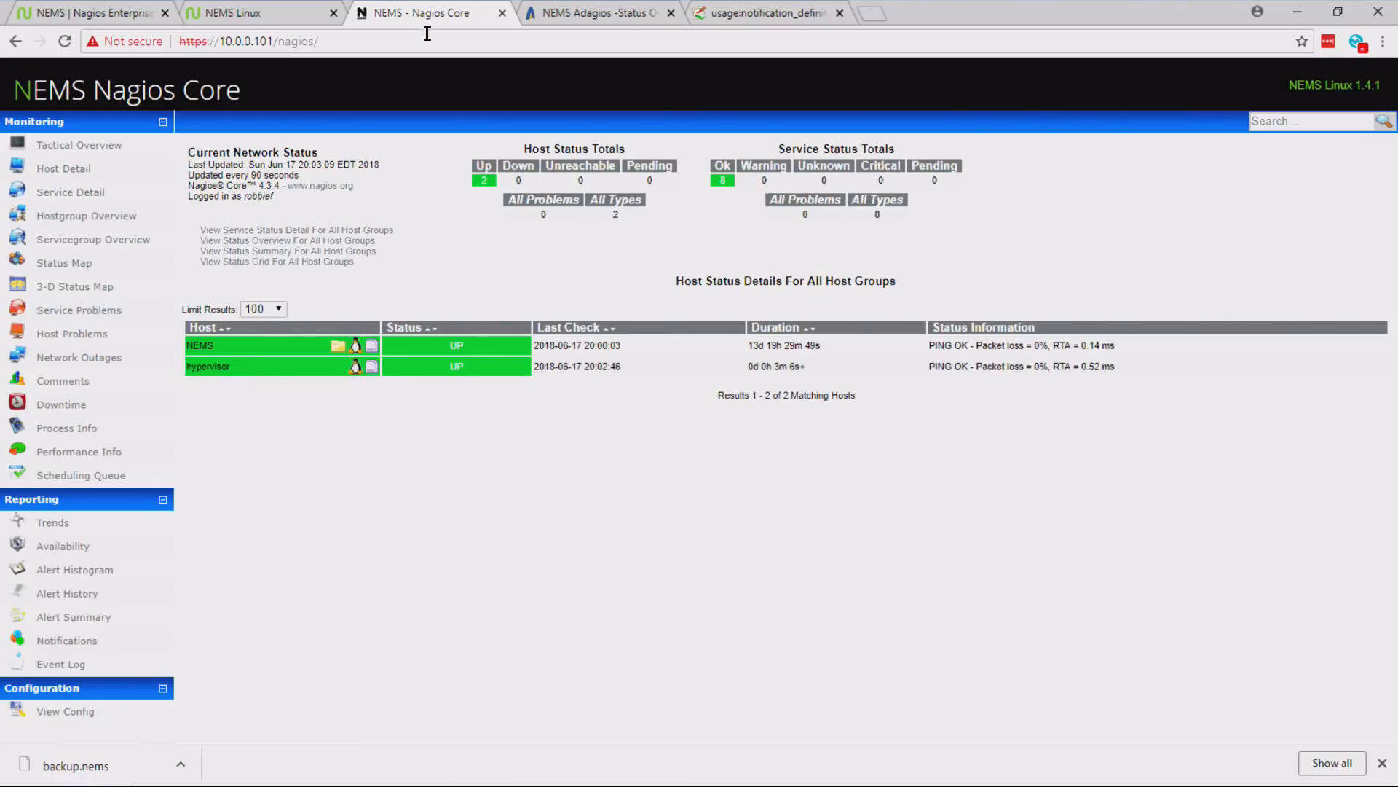
left_click(503, 14)
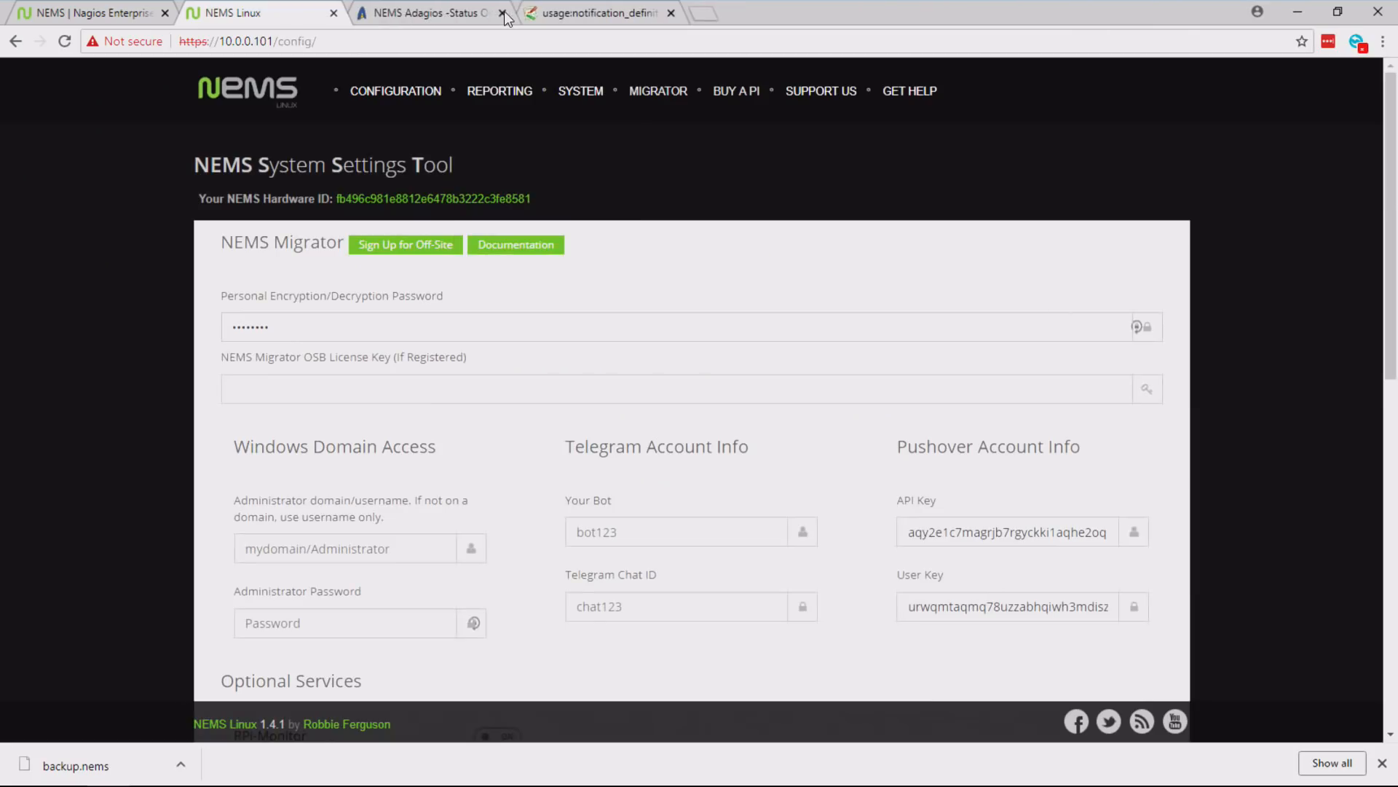
left_click(458, 15)
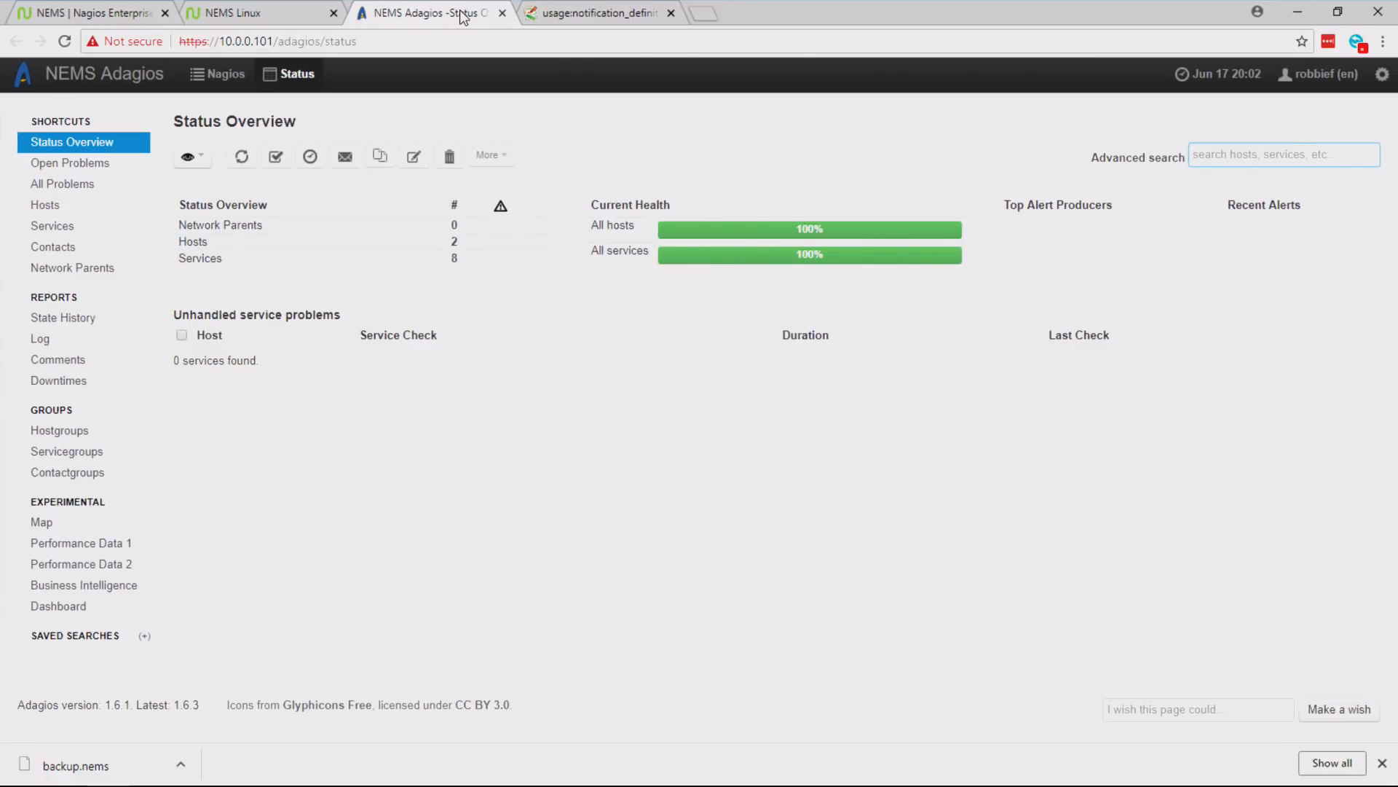